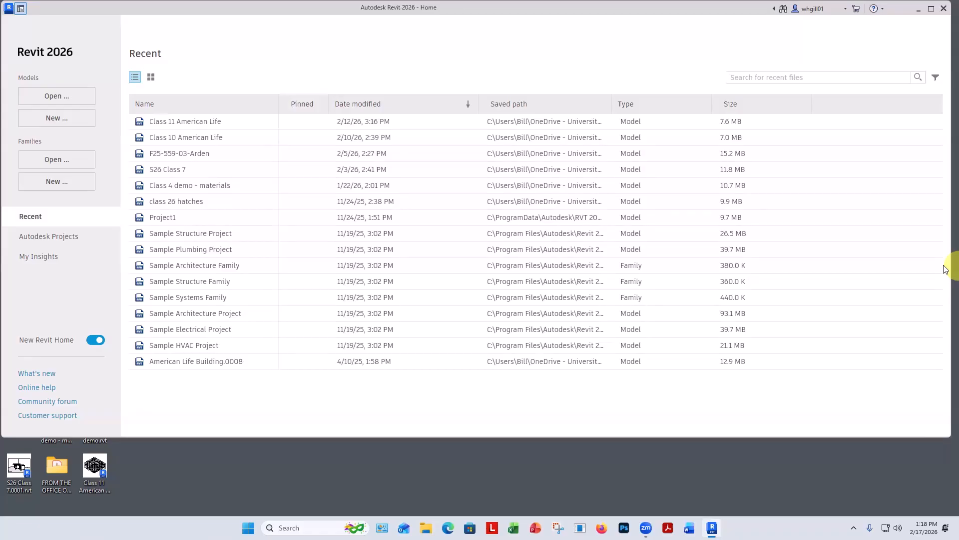
- Open the recent model Class 11 American Life and display its Level 2 floor plan
left_click(189, 128)
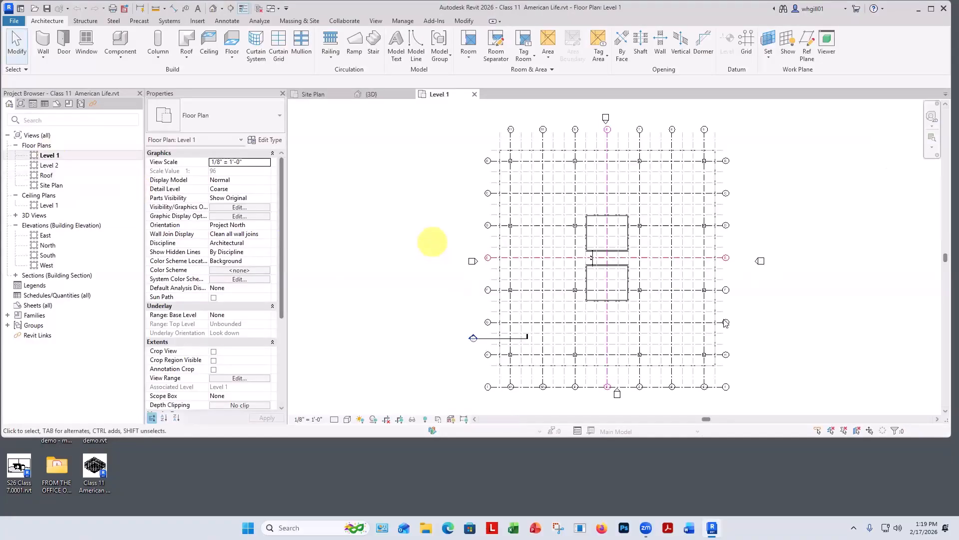
double_click(49, 164)
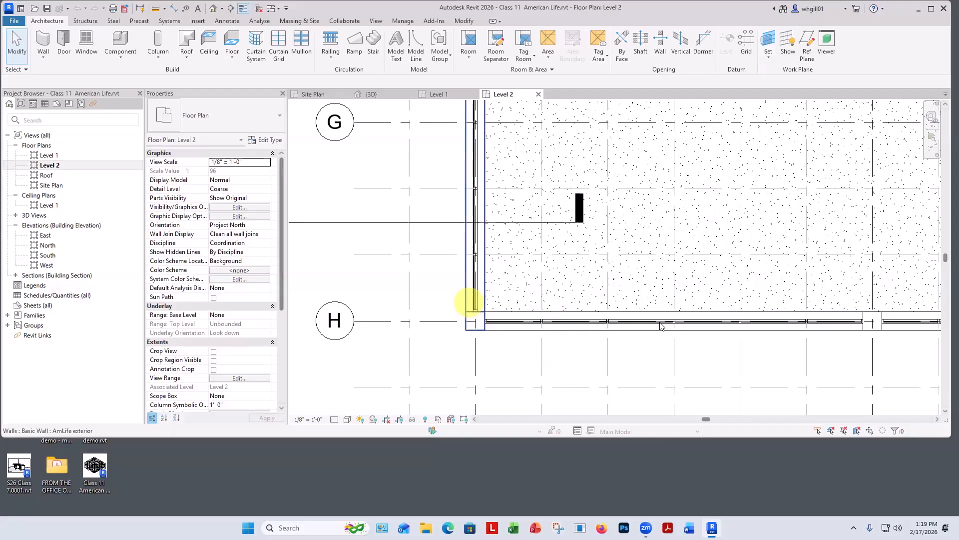
scroll(661, 326, "down", 4)
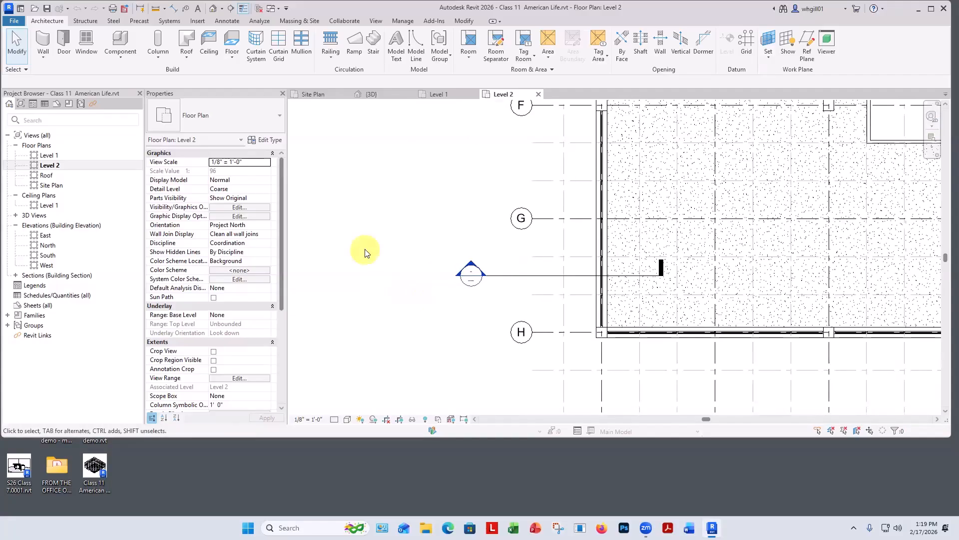
- Draw a vertical Interior - 5" Partition (2-hr) wall about 9' long in the empty area outside the building, near grid G
key("w")
key("a")
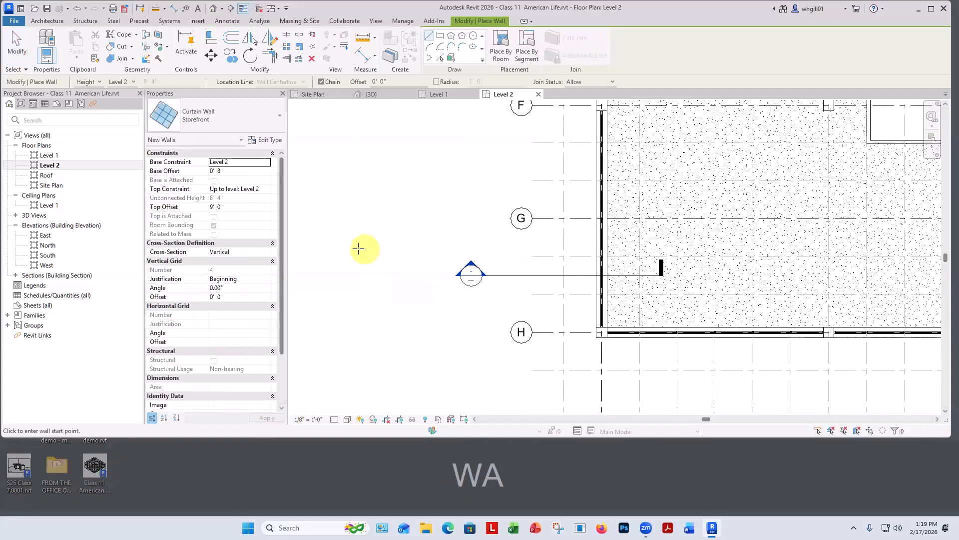
left_click(232, 121)
left_click(218, 179)
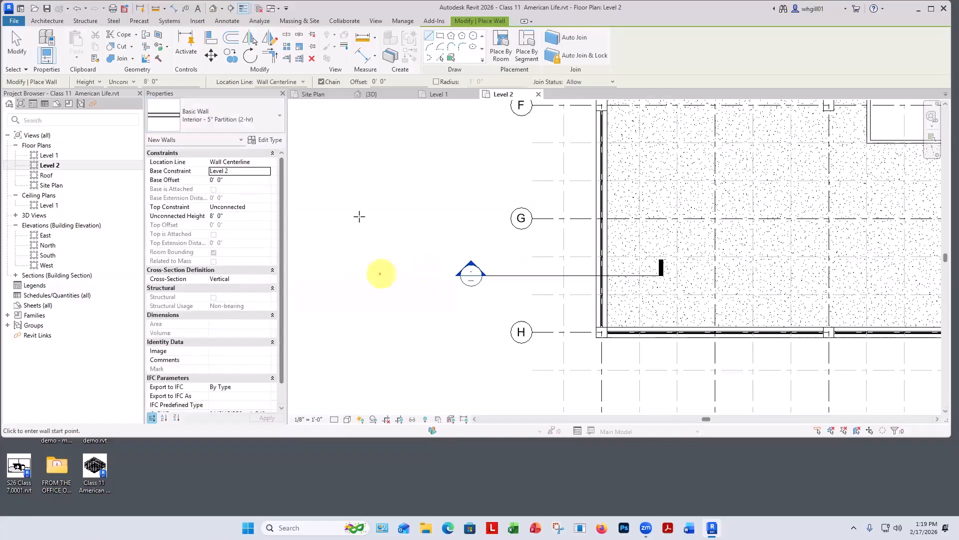
left_click(357, 219)
left_click(356, 267)
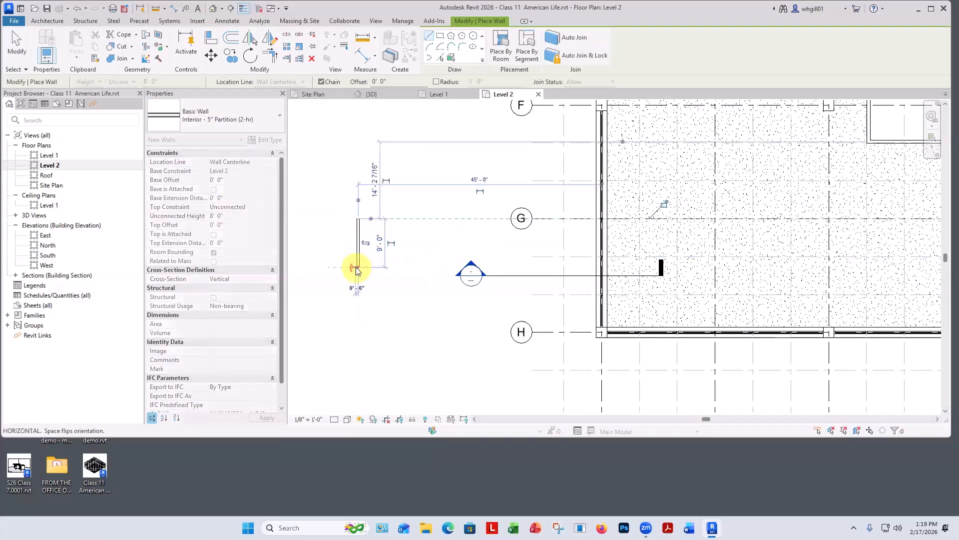
key("Escape")
key("Escape")
- Draw a horizontal partition about 4' long, ending just short of the vertical wall's right face near mid-height
scroll(370, 251, "up", 1)
scroll(371, 251, "up", 3)
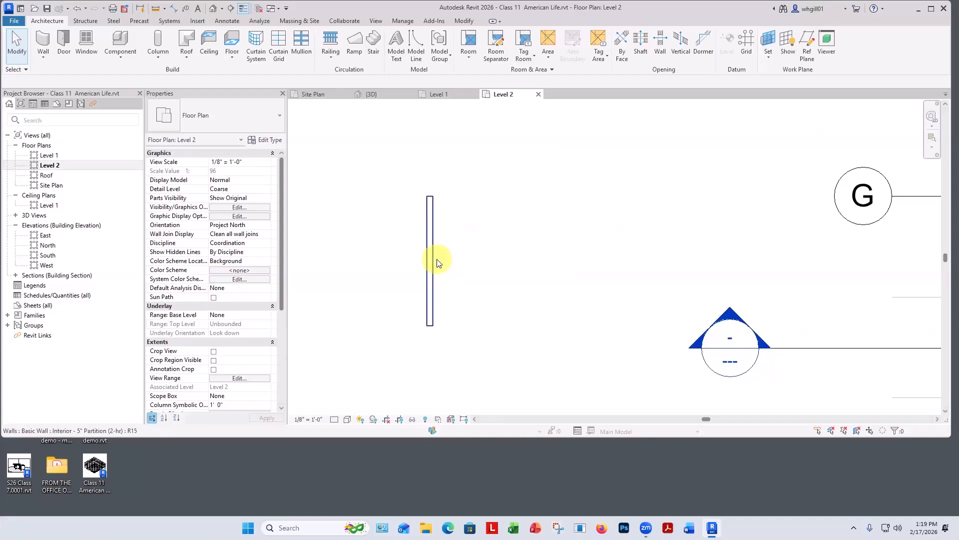
key("w")
key("a")
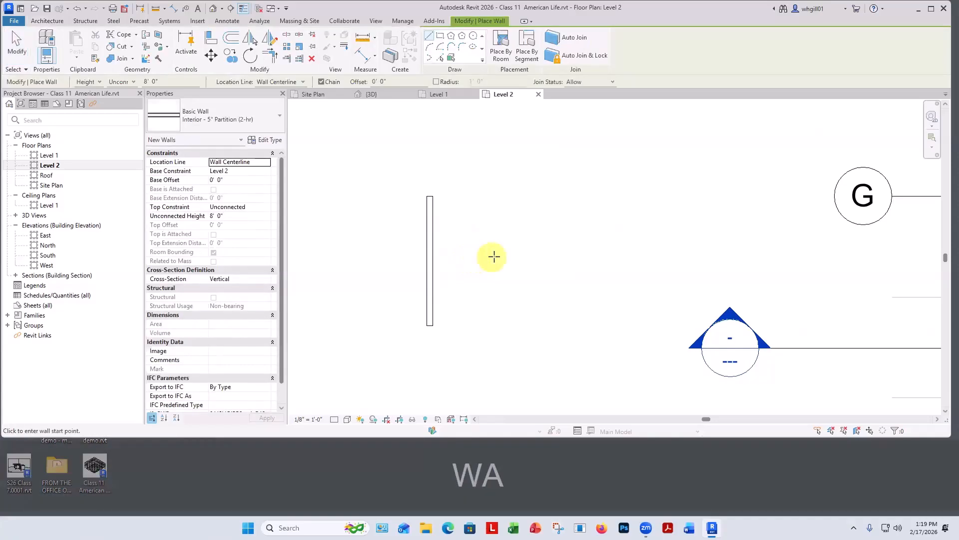
left_click(494, 256)
left_click(439, 255)
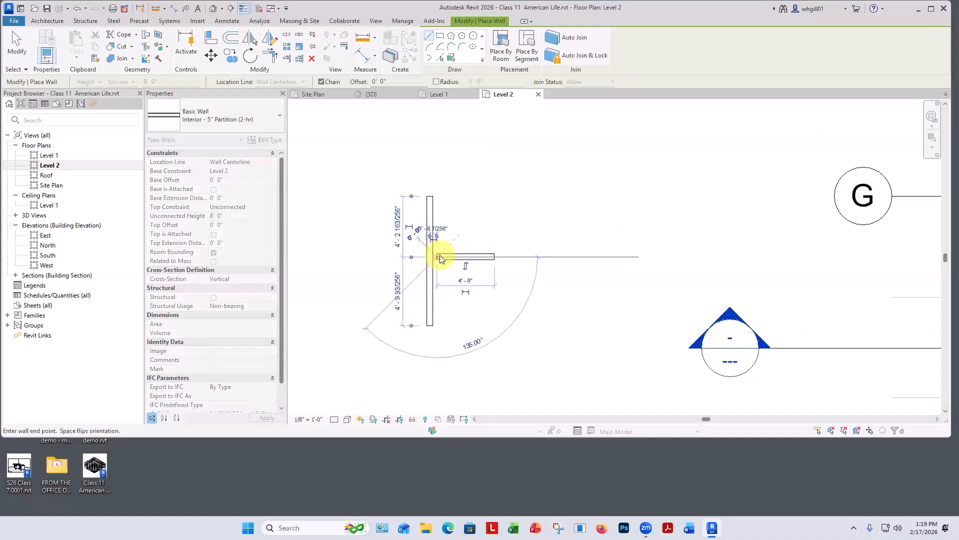
key("Escape")
key("Escape")
- Extend the horizontal partition's left end into the vertical wall to form a T-join
scroll(437, 257, "up", 5)
left_click(434, 269)
left_click_drag(434, 269, 417, 263)
left_click(434, 310)
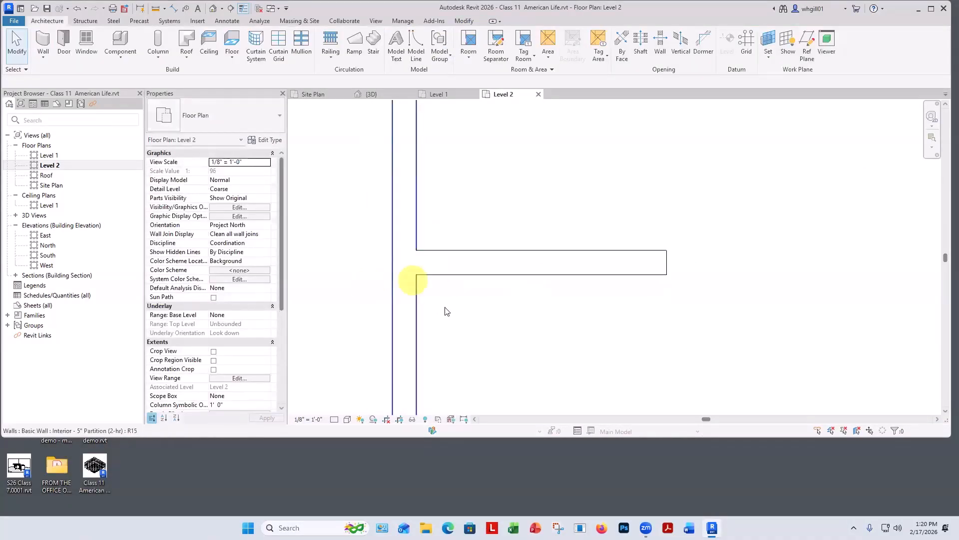
- Draw a second horizontal partition about 3'-2" long from the vertical wall's lower end, forming an L corner
scroll(842, 207, "down", 1)
middle_click_drag(624, 353, 547, 183)
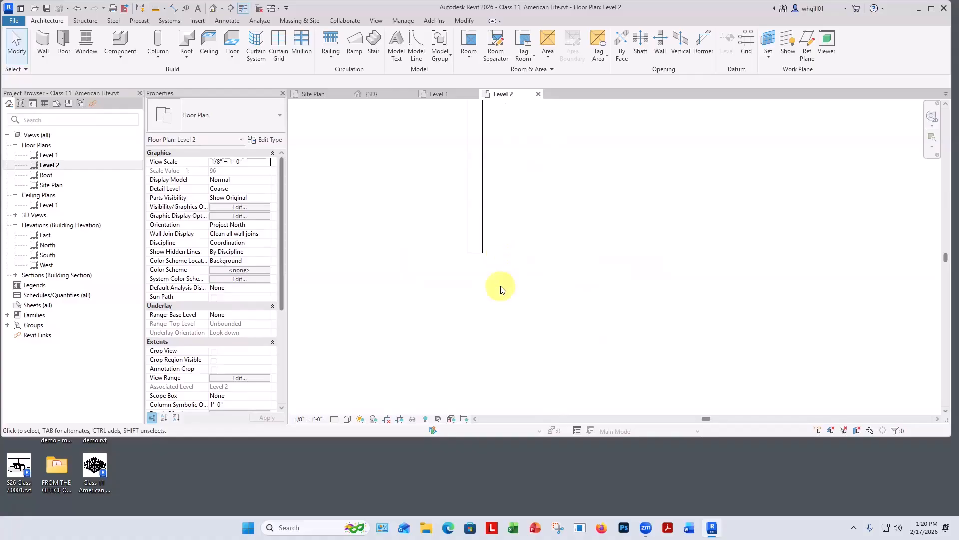
key("w")
key("a")
scroll(491, 258, "up", 1)
scroll(491, 257, "up", 1)
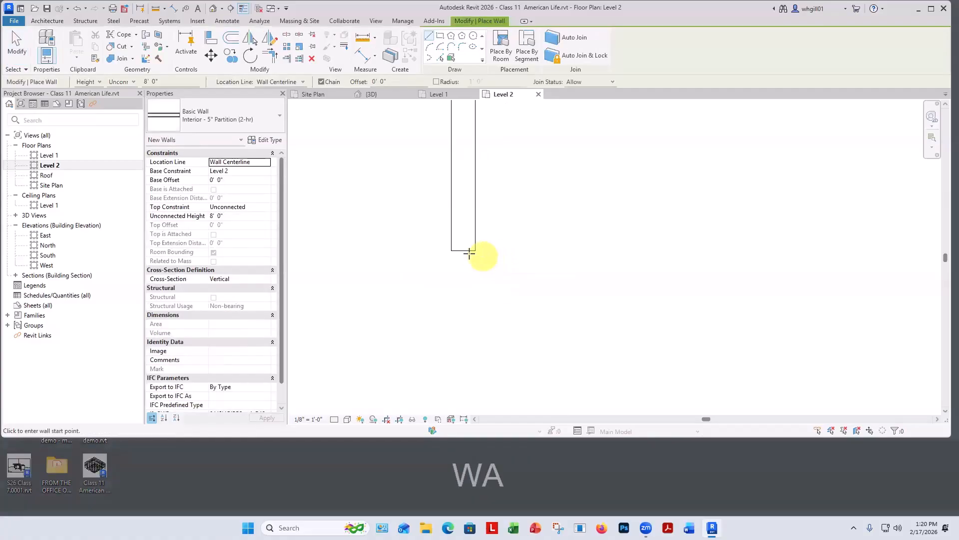
left_click(464, 255)
left_click(648, 257)
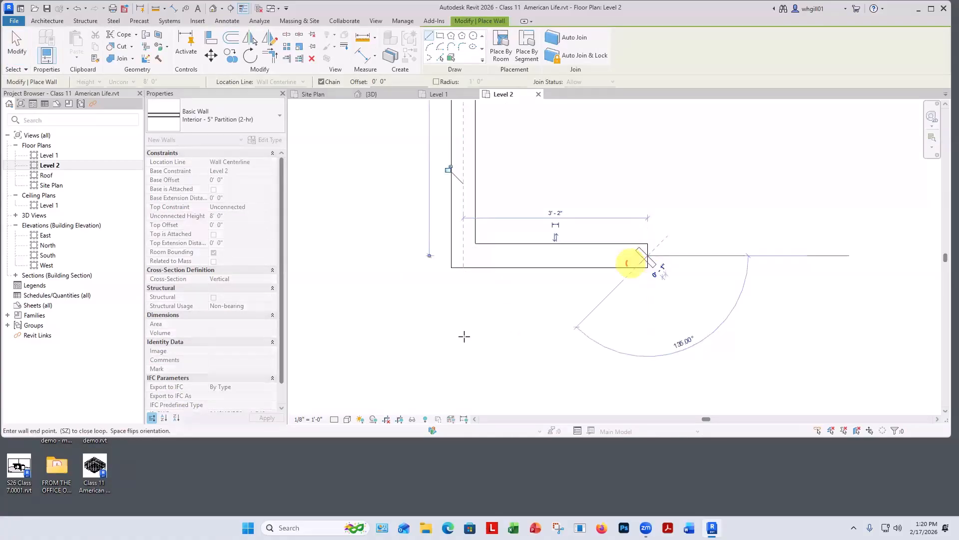
key("Escape")
key("Escape")
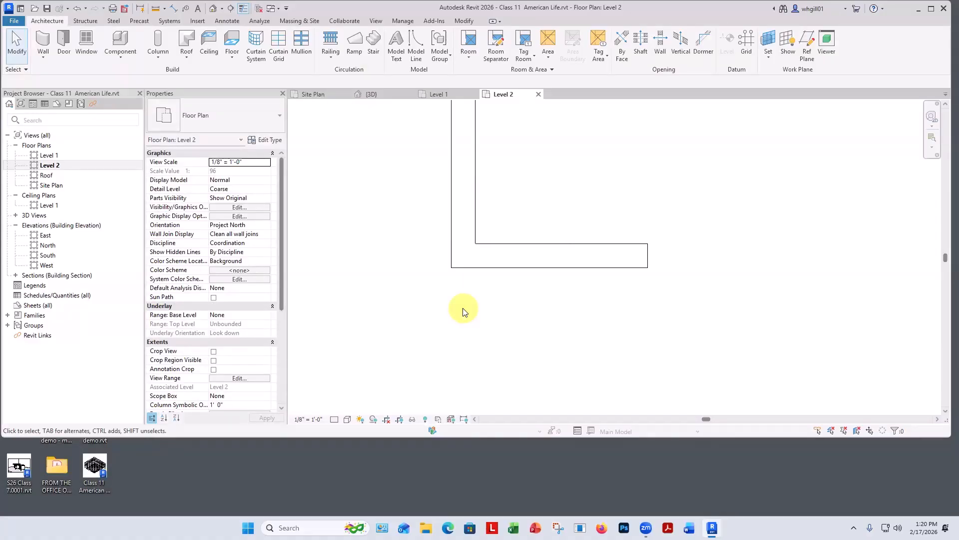
- Examine how the walls and storefront curtain walls meet at the building corner on grid H
scroll(542, 343, "down", 3)
mouse_move(808, 361)
middle_mouse_down()
mouse_move(583, 334)
mouse_move(442, 332)
middle_mouse_up()
scroll(452, 331, "down", 3)
middle_click_drag(815, 392, 565, 276)
scroll(567, 277, "down", 4)
scroll(605, 295, "up", 7)
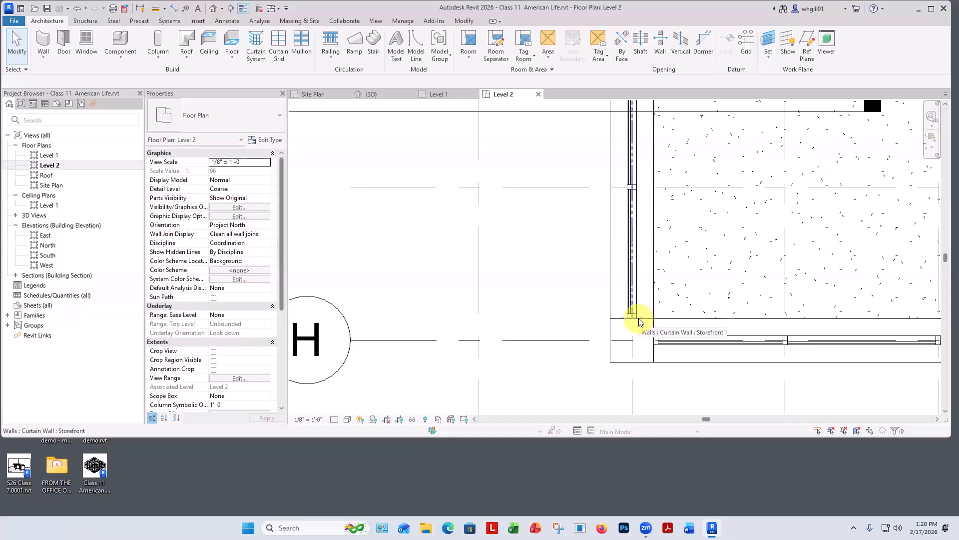
scroll(641, 322, "down", 5)
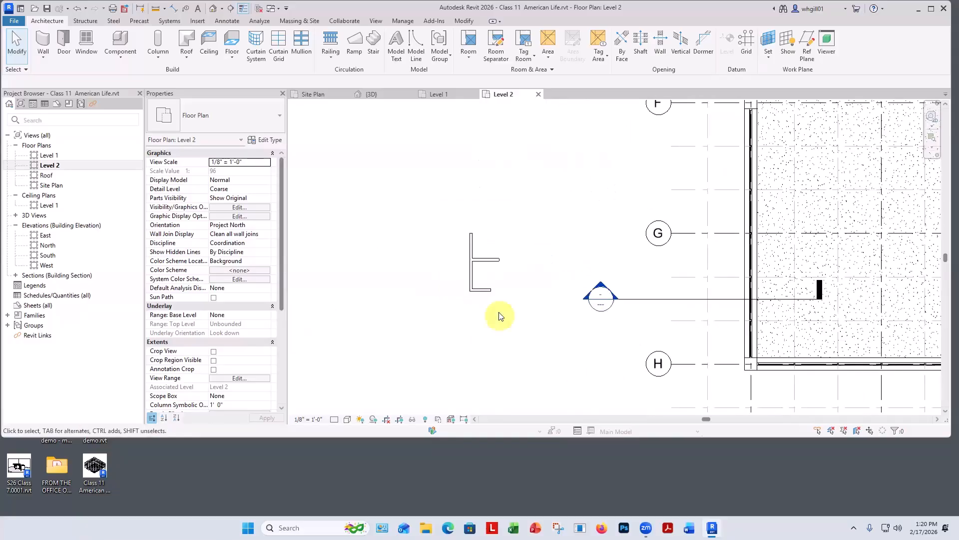
- Disallow the join at the end of the upper horizontal partition where it meets the vertical wall
scroll(492, 300, "up", 6)
middle_click_drag(465, 318, 449, 361)
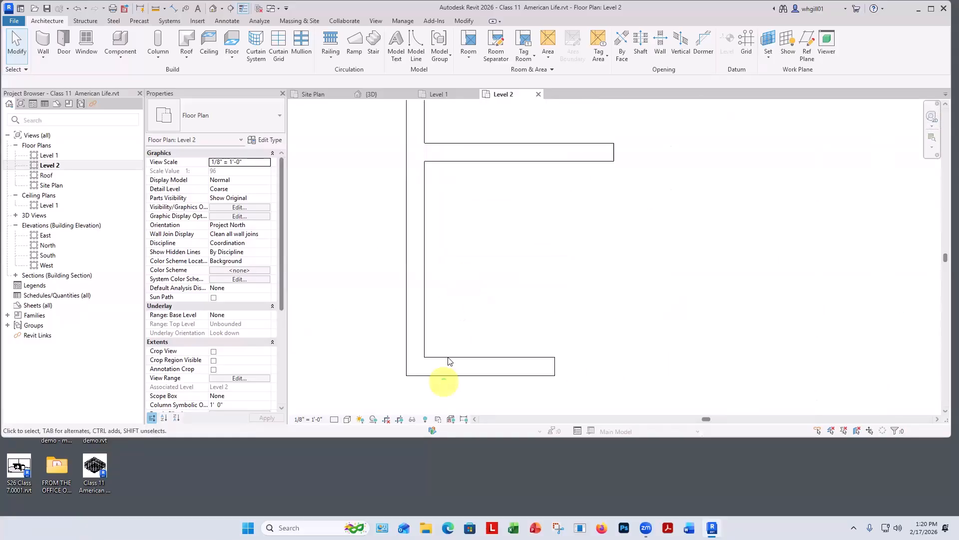
left_click(439, 156)
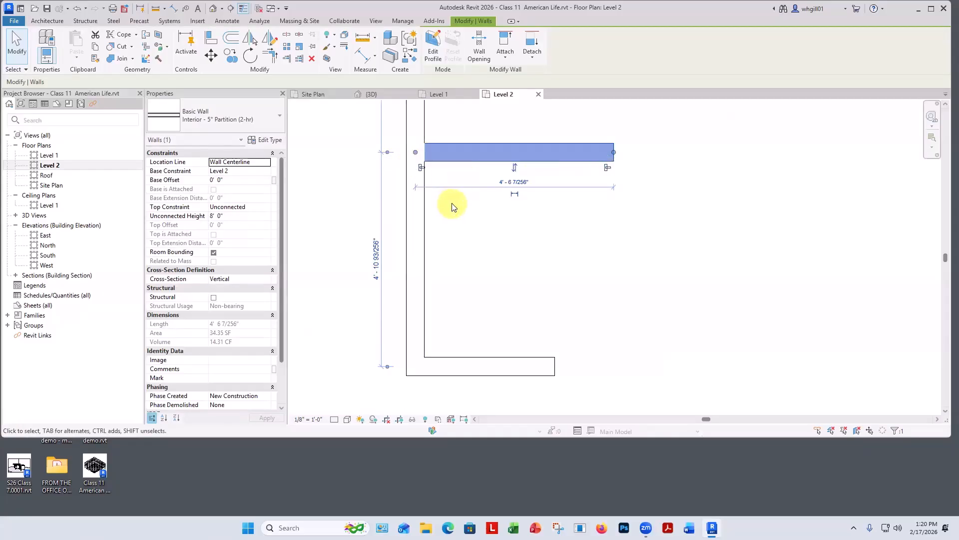
scroll(424, 178, "up", 5)
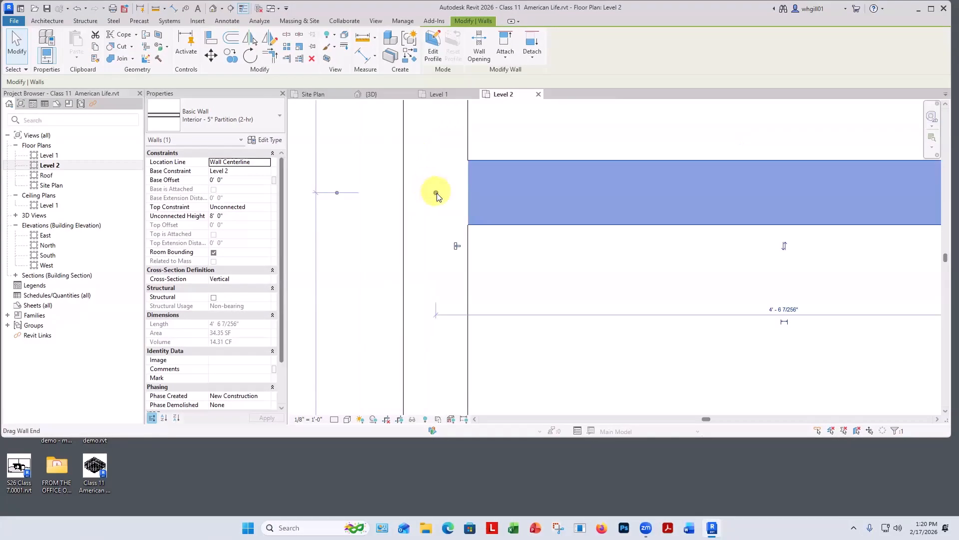
left_click(512, 253)
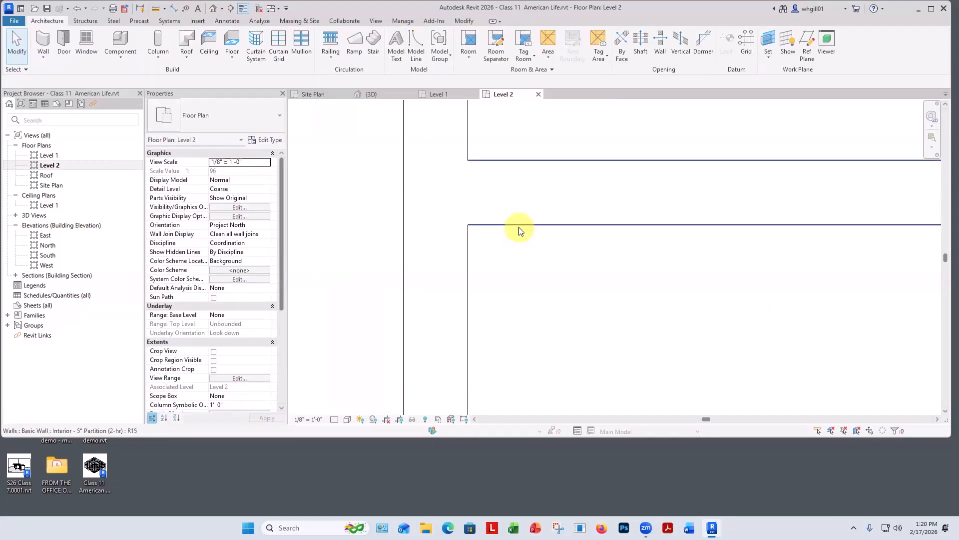
left_click(512, 228)
left_click_drag(435, 193, 434, 194)
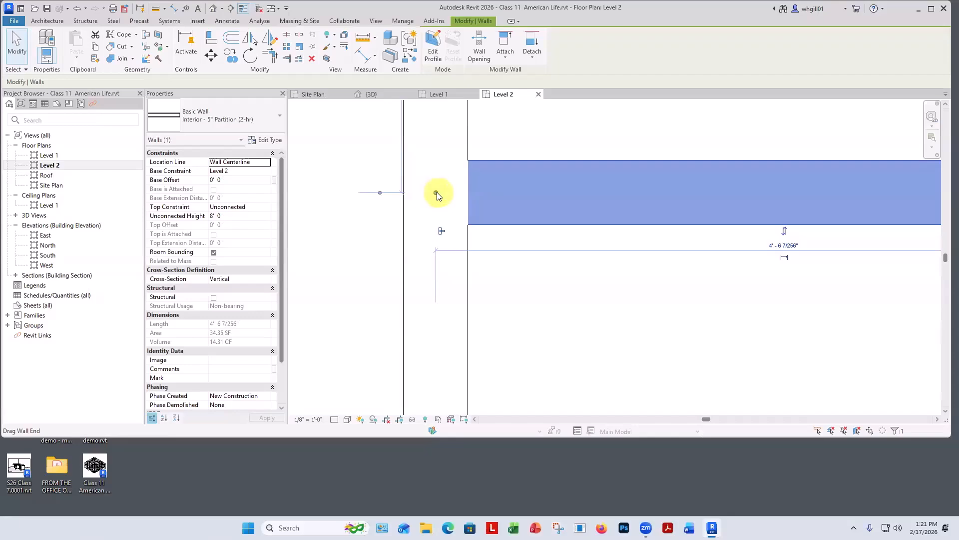
right_click(437, 192)
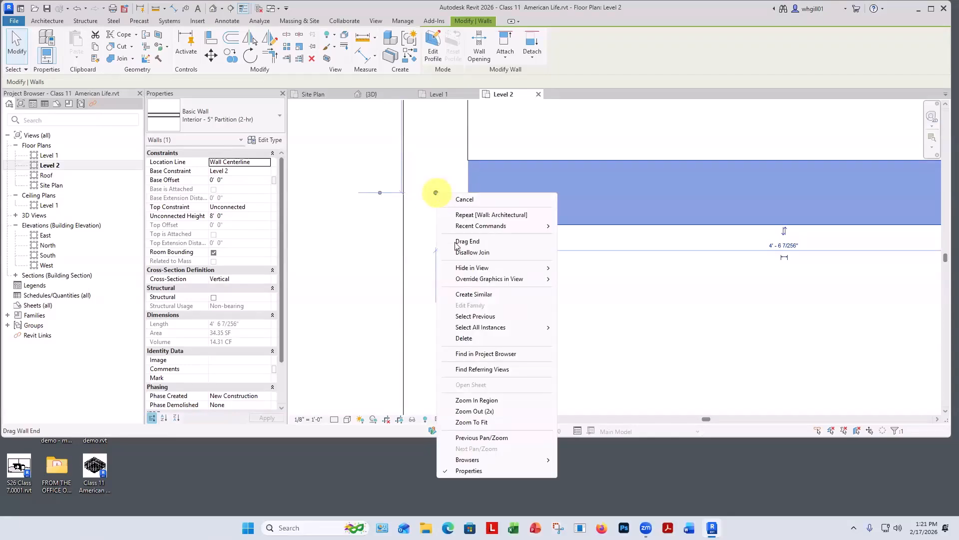
left_click(465, 253)
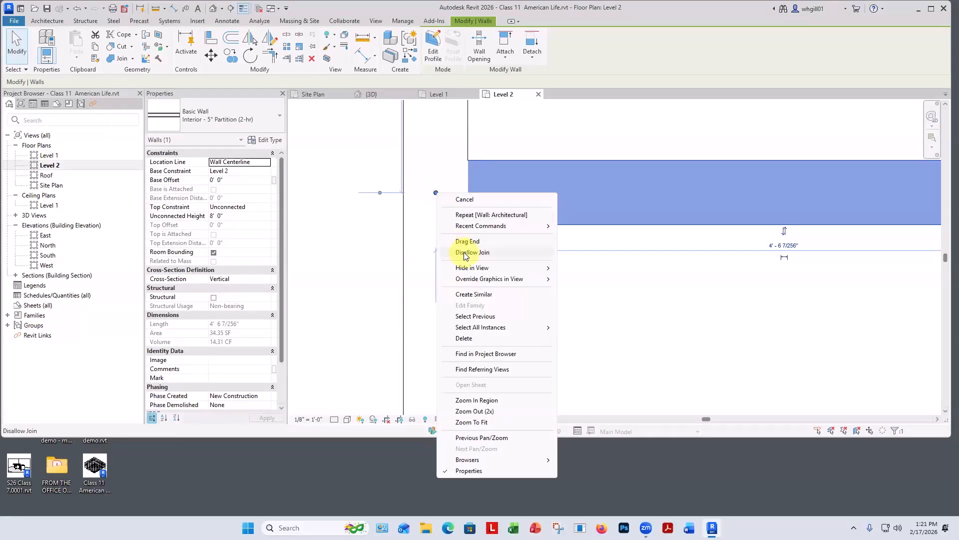
left_click(500, 281)
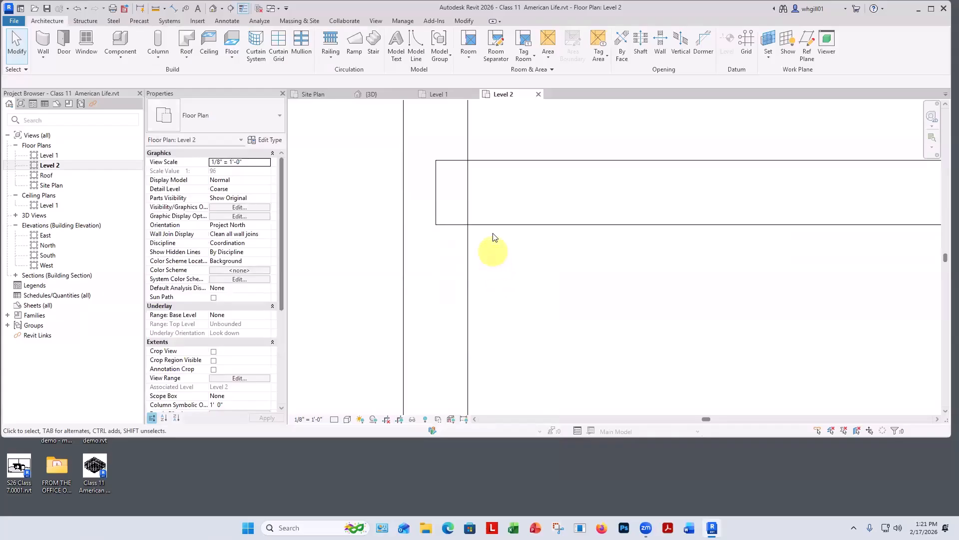
- Pull the upper partition's unjoined end back to the vertical wall's right face, then select that partition
left_click(437, 193)
left_click_drag(435, 194, 467, 192)
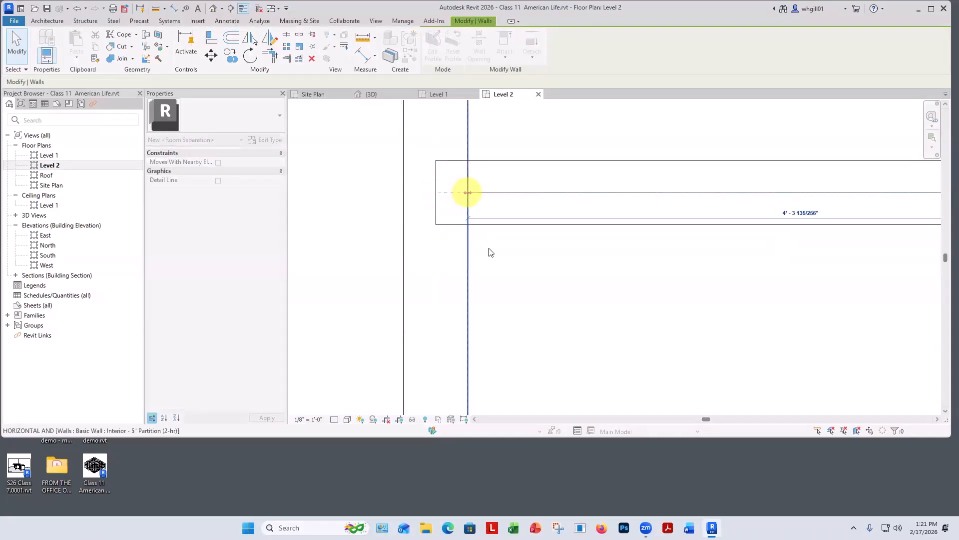
left_click(494, 271)
left_click(492, 223)
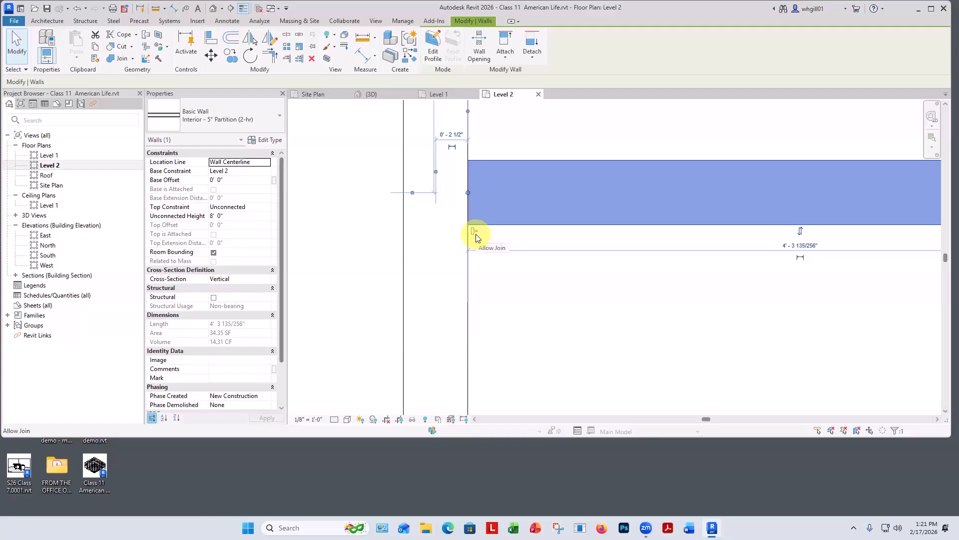
- Disallow the join at the lower end of the vertical wall at the L corner
scroll(476, 235, "down", 6)
middle_click_drag(512, 281, 499, 166)
scroll(498, 164, "down", 5)
scroll(484, 223, "up", 2)
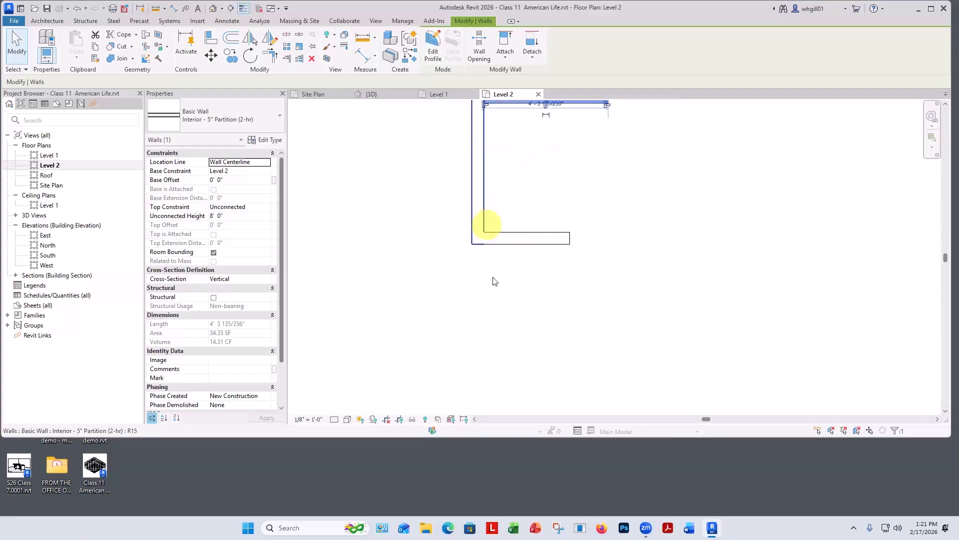
scroll(493, 275, "up", 4)
middle_click_drag(473, 300, 475, 360)
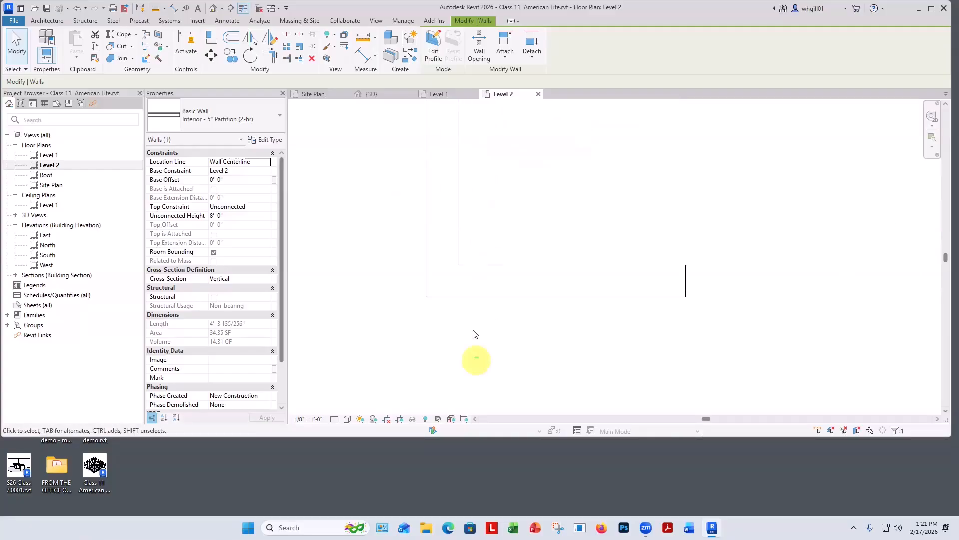
left_click(455, 231)
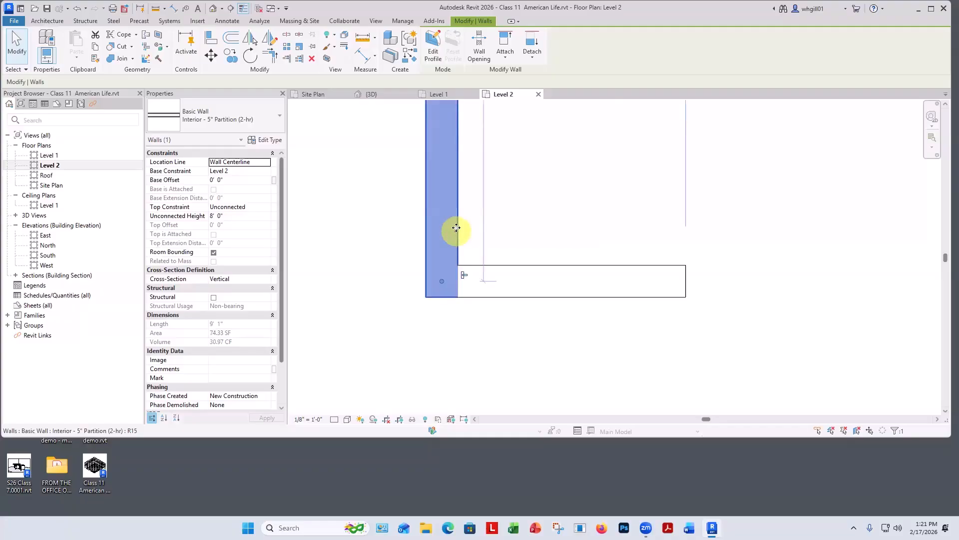
left_click(441, 280)
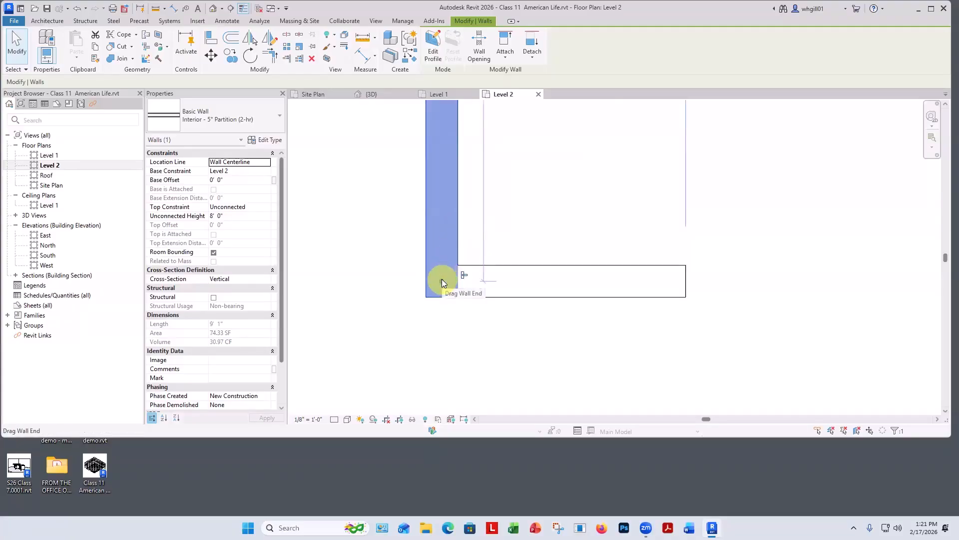
right_click(442, 281)
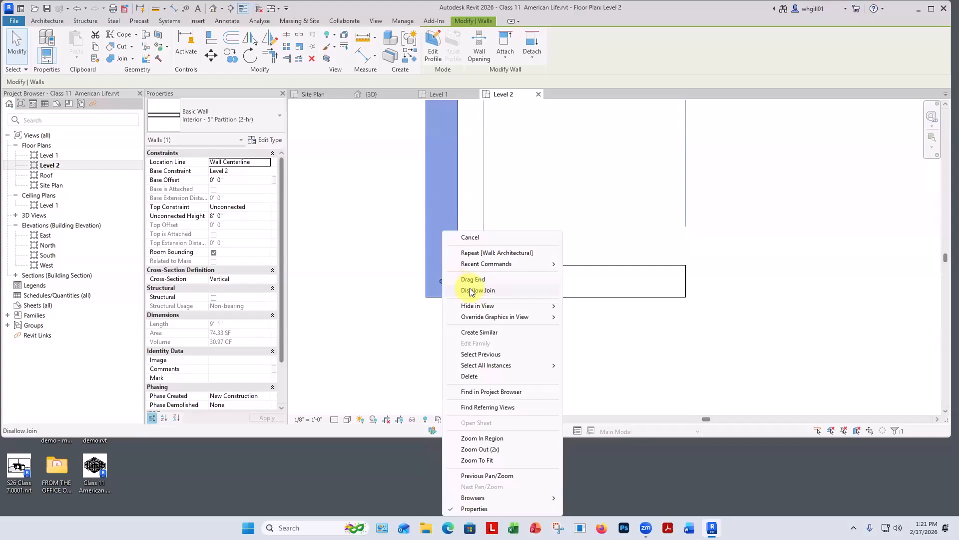
left_click(470, 290)
left_click(431, 332)
scroll(433, 332, "up", 2)
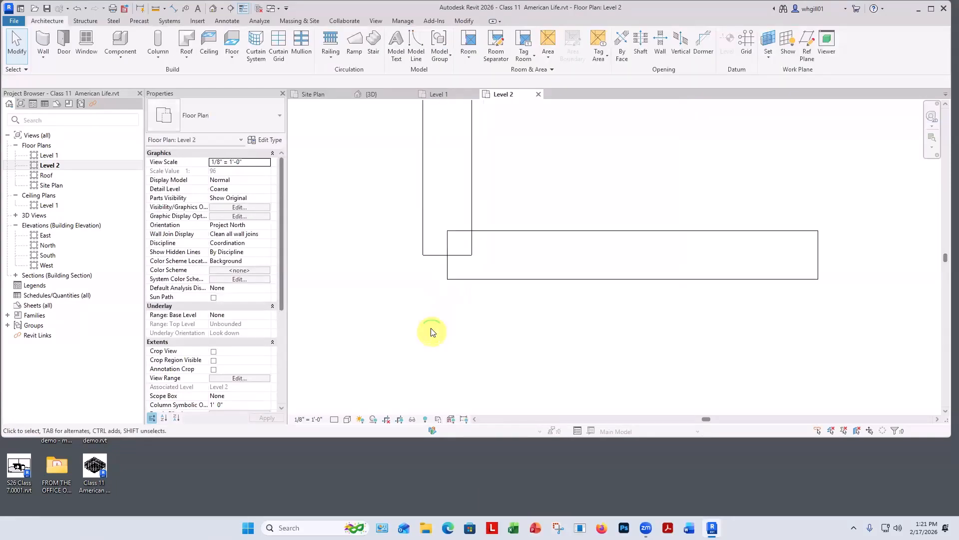
- Extend the vertical wall's lower end to the outer face of the bottom horizontal partition
left_click(437, 255)
left_click_drag(447, 257, 446, 273)
left_click(435, 327)
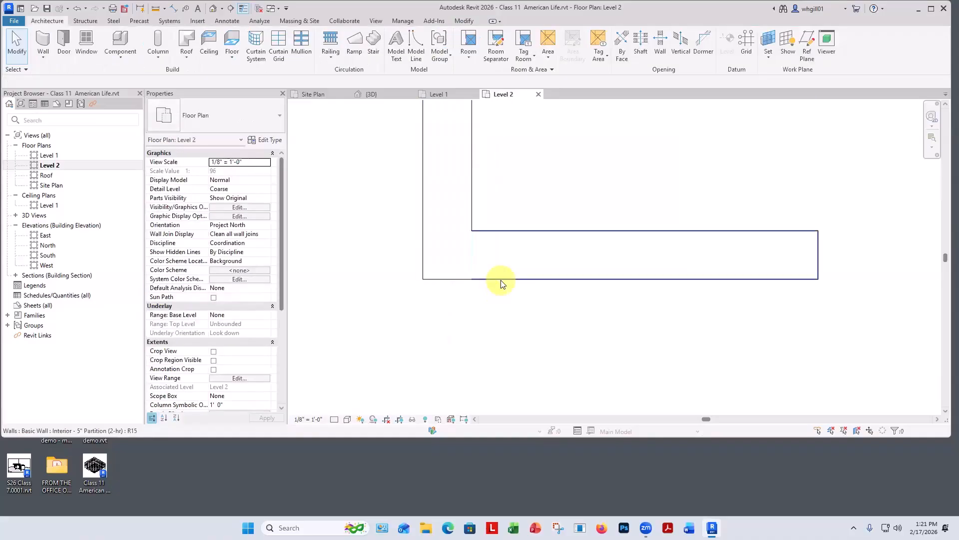
- Disallow the join at the bottom horizontal partition's left end and pull that end back to the vertical wall's right face
left_click(500, 280)
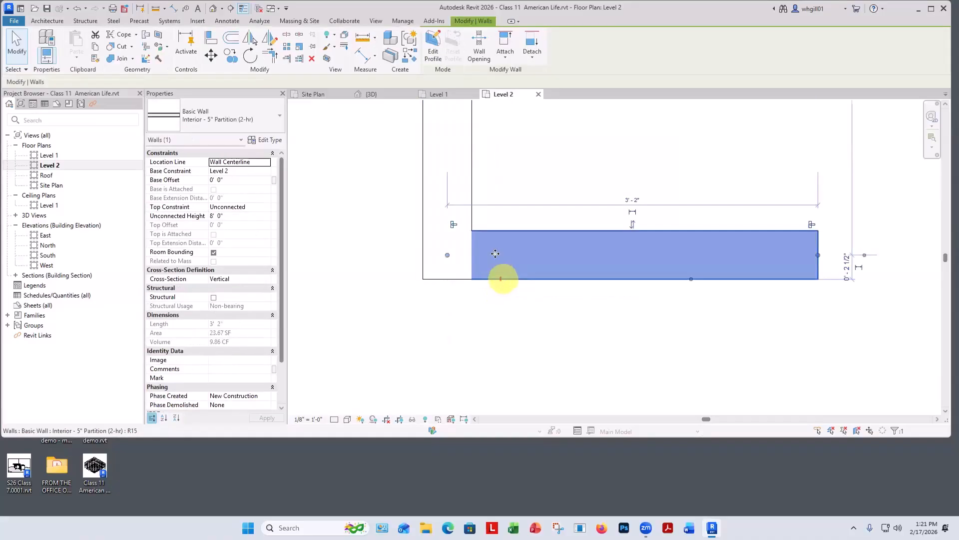
right_click(448, 257)
left_click(460, 276)
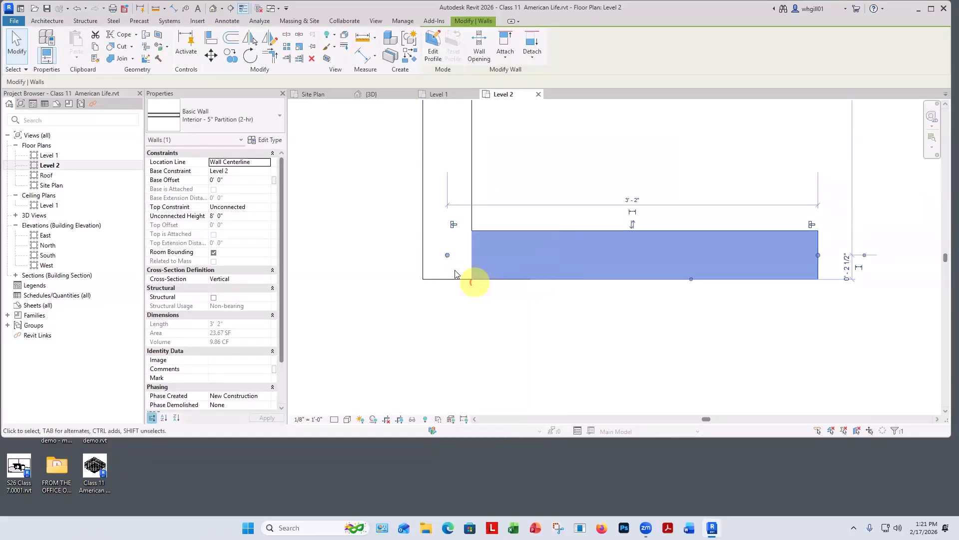
left_click(463, 318)
left_click(450, 257)
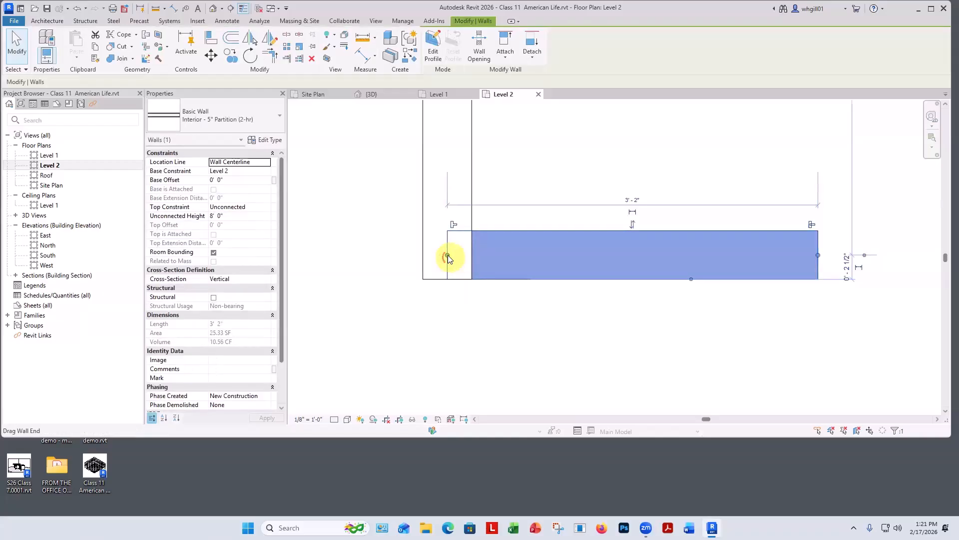
left_click_drag(447, 255, 468, 254)
left_click(463, 316)
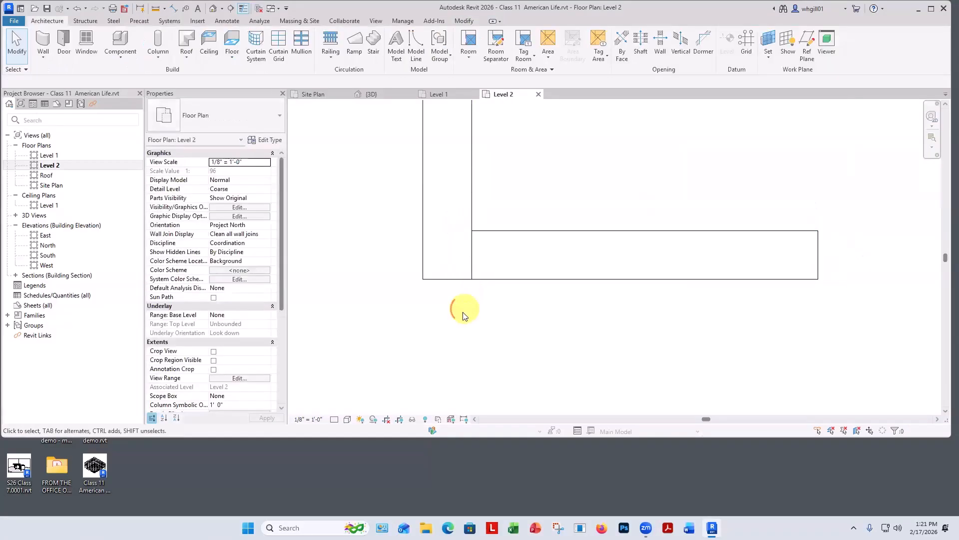
- Extend the vertical wall's lower end beyond the bottom horizontal partition
scroll(462, 315, "down", 6)
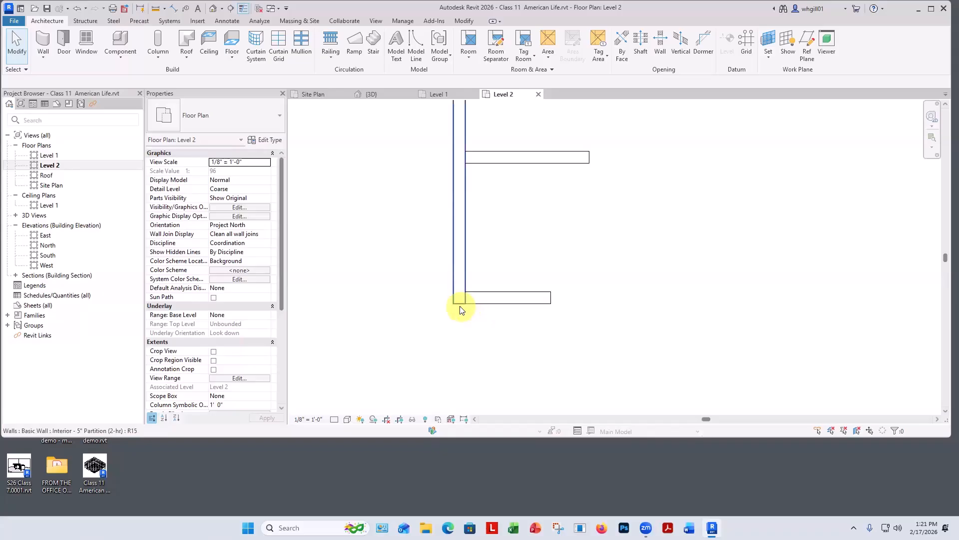
left_click(460, 308)
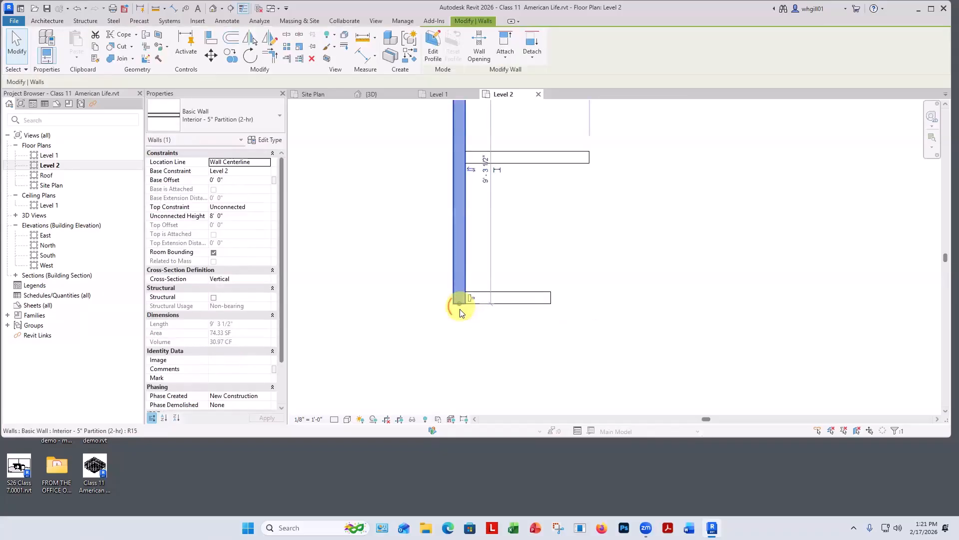
left_click(490, 329)
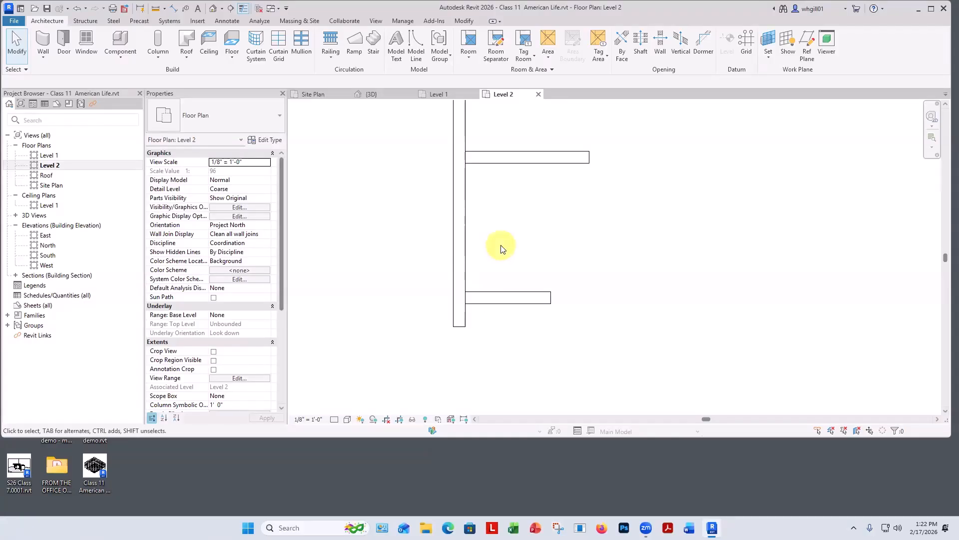
- Open the 3D view and delete the exterior wall element in the upper part of the left facade
scroll(482, 288, "down", 4)
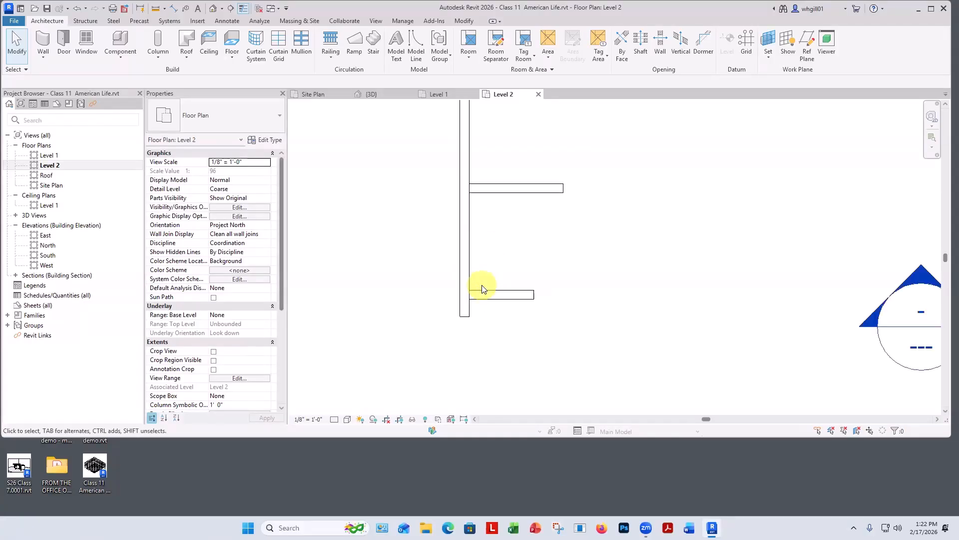
middle_click_drag(685, 315, 316, 253)
scroll(564, 322, "up", 4)
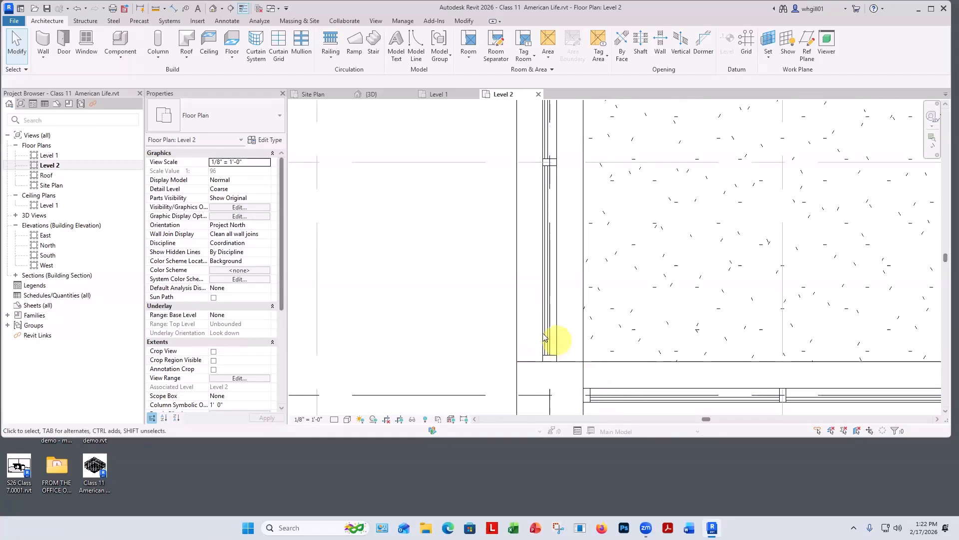
left_click(372, 94)
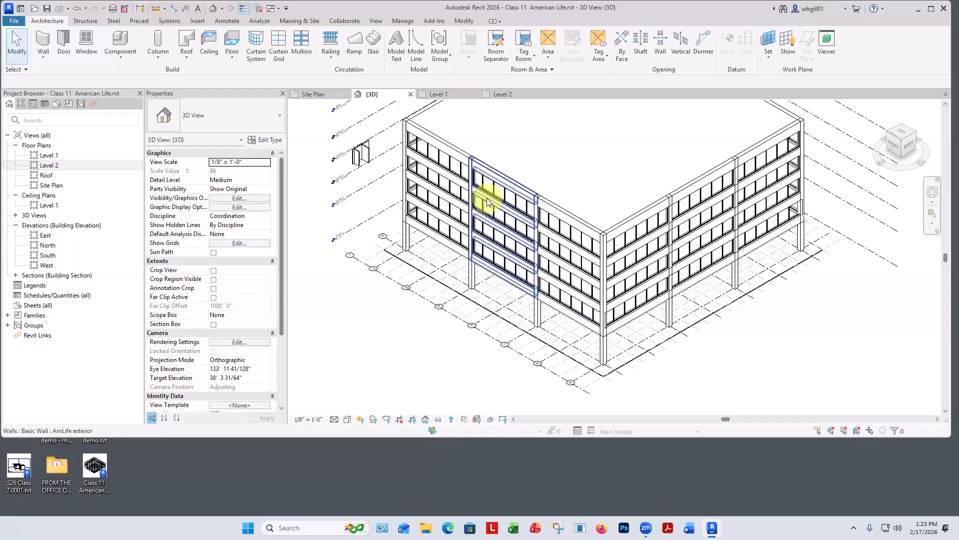
left_click(437, 165)
key("Delete")
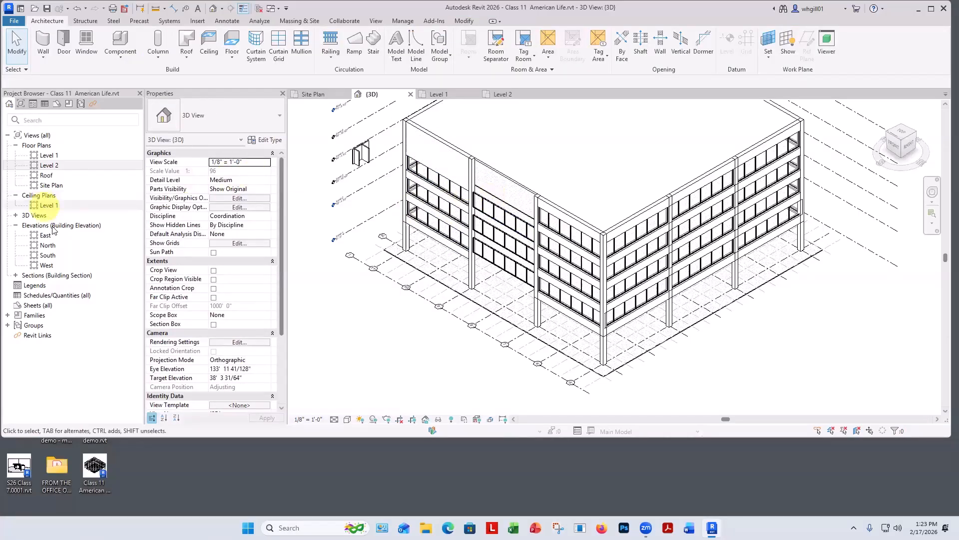
- In the Site Plan, delete the exterior walls along the building's left side except for the lowest bay
double_click(48, 186)
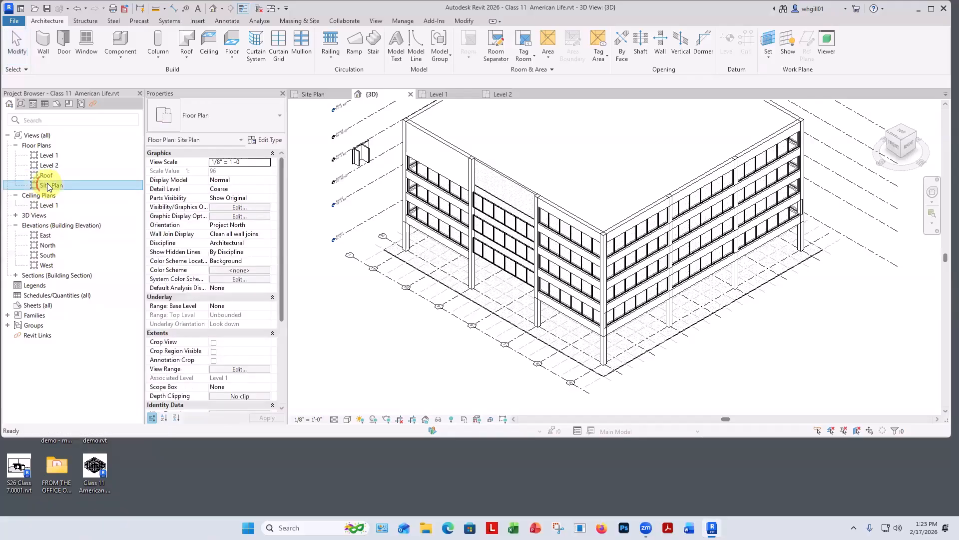
left_click_drag(517, 120, 546, 299)
key("BackSpace")
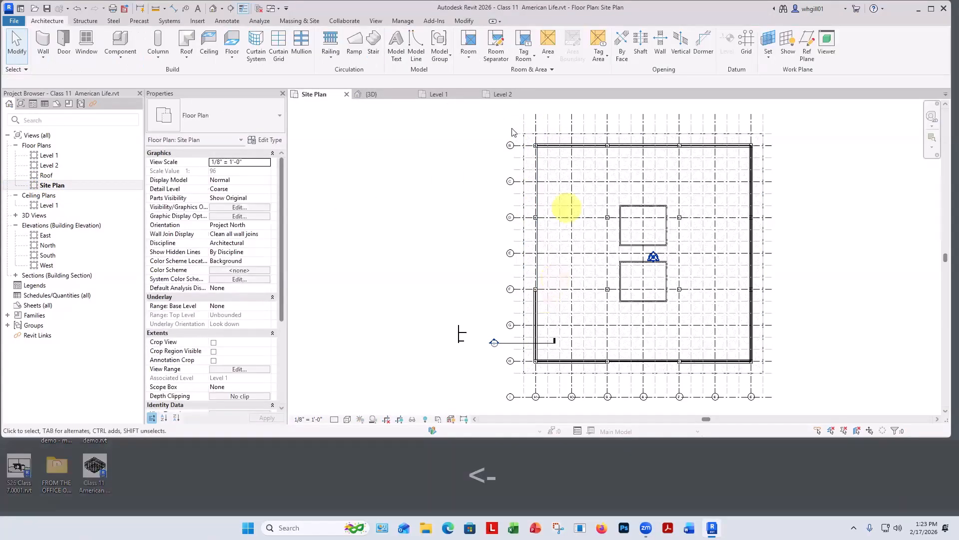
- Delete the exterior walls along the building's upper, right and lower sides, undoing the accidental move of the concrete slab
left_click_drag(506, 128, 754, 151)
key("BackSpace")
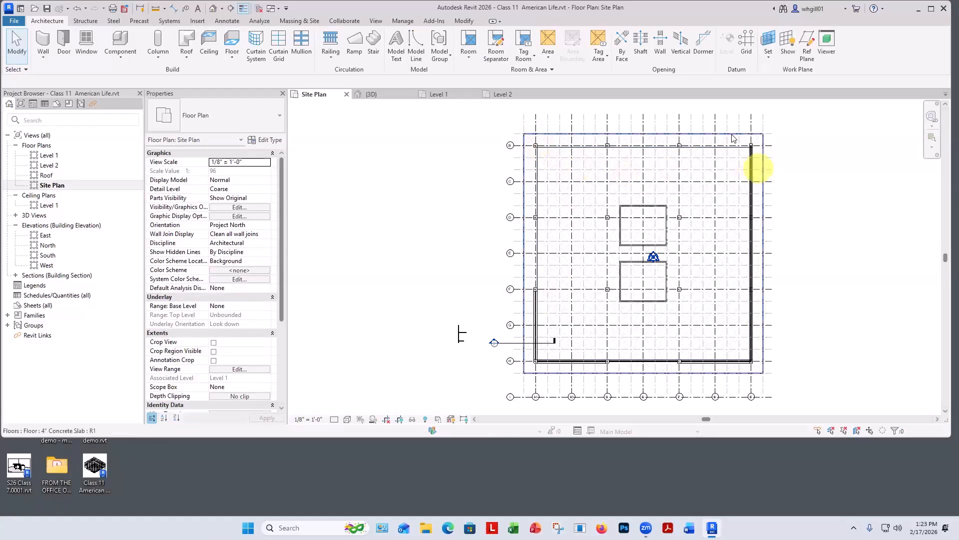
left_click_drag(741, 122, 761, 374)
key("BackSpace")
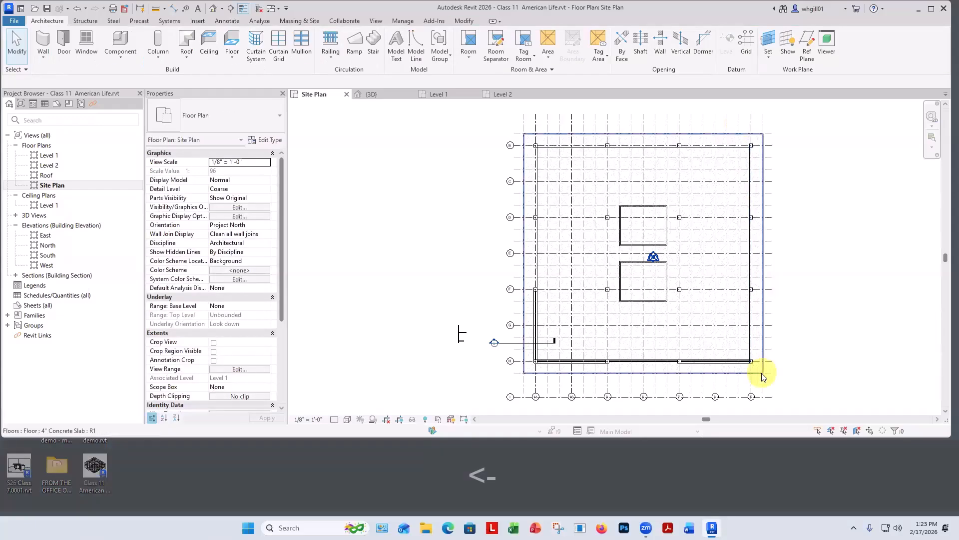
left_click(524, 354)
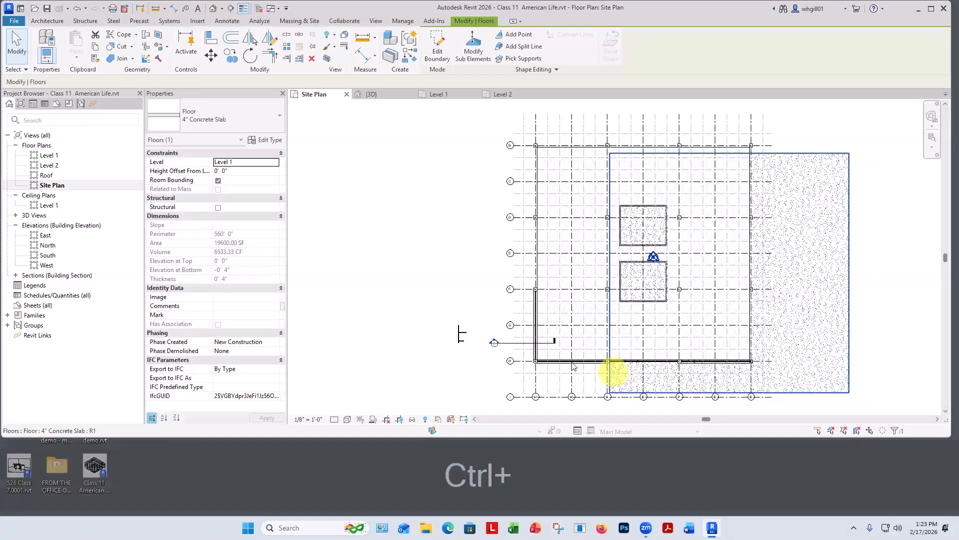
key("ctrl+z")
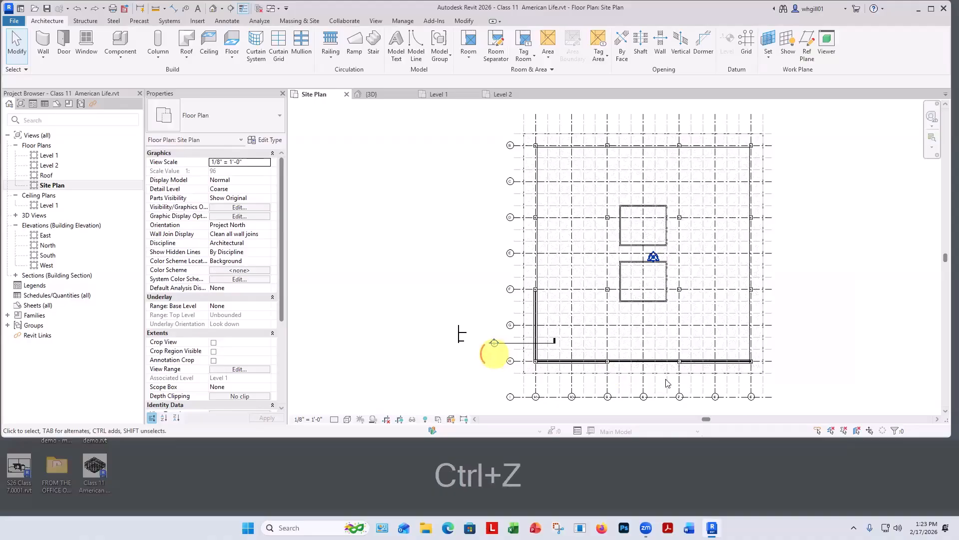
left_click_drag(494, 353, 767, 375)
key("BackSpace")
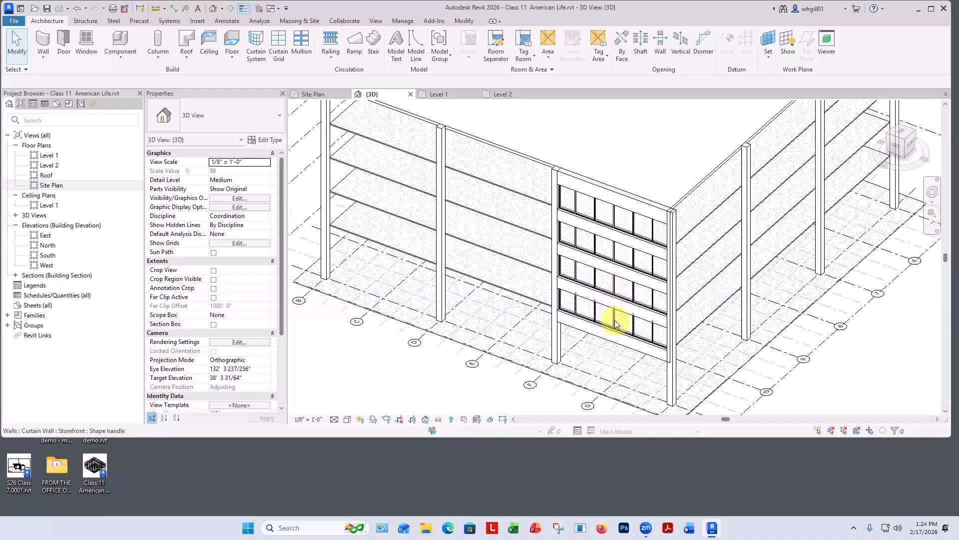
- In the 3D view, delete the upper three storefront curtain walls in the remaining exterior bay, keeping the lowest one
left_click(616, 287)
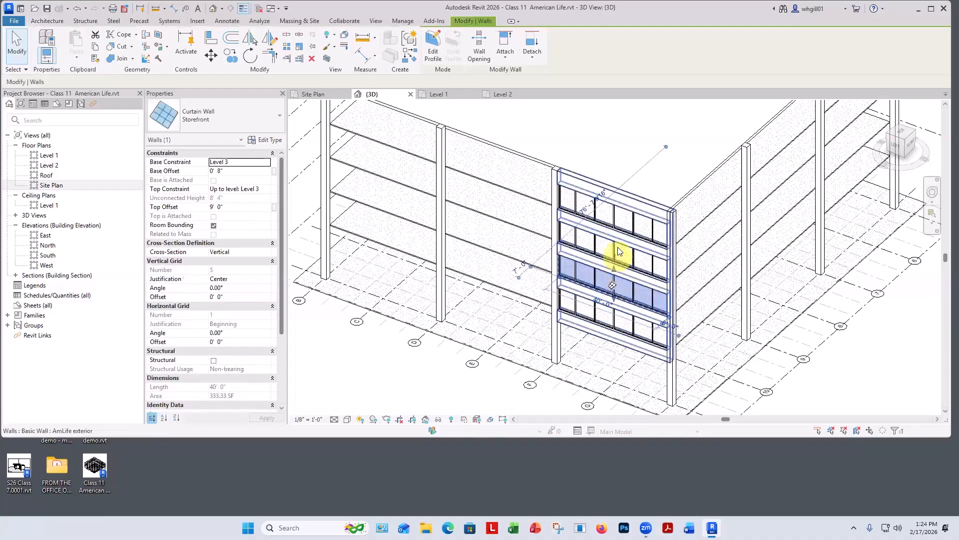
key("Escape")
key("Escape")
left_click(616, 289)
key("Escape")
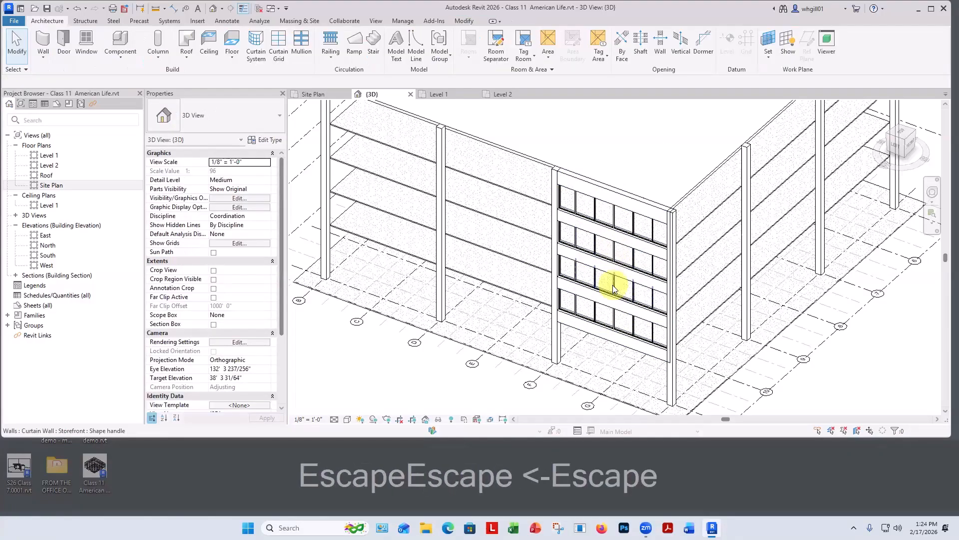
left_click(605, 289)
key("BackSpace")
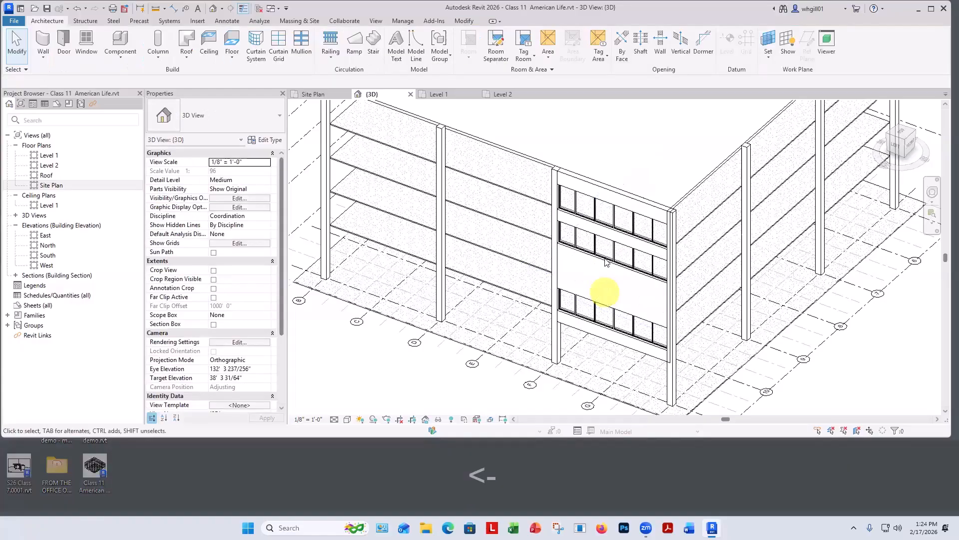
left_click(604, 260)
key("BackSpace")
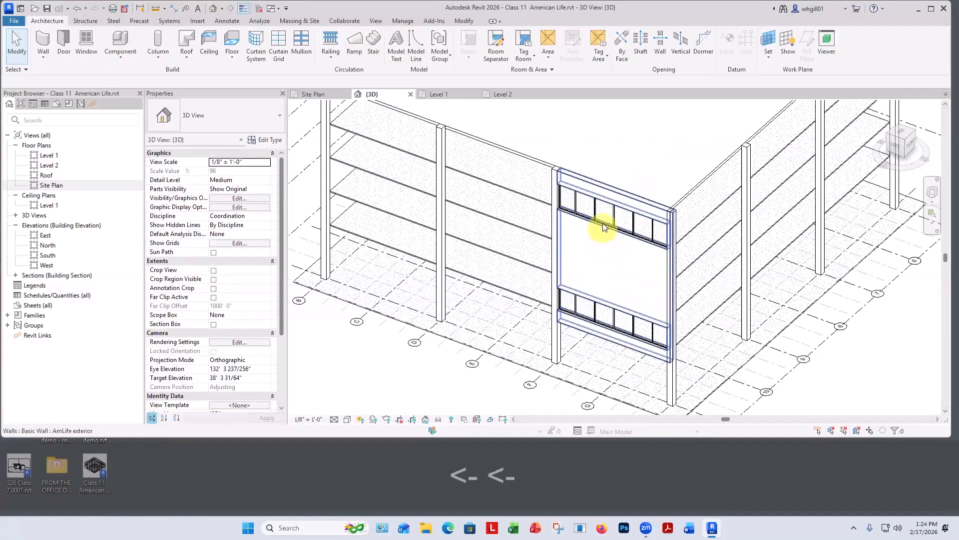
left_click(604, 223)
key("BackSpace")
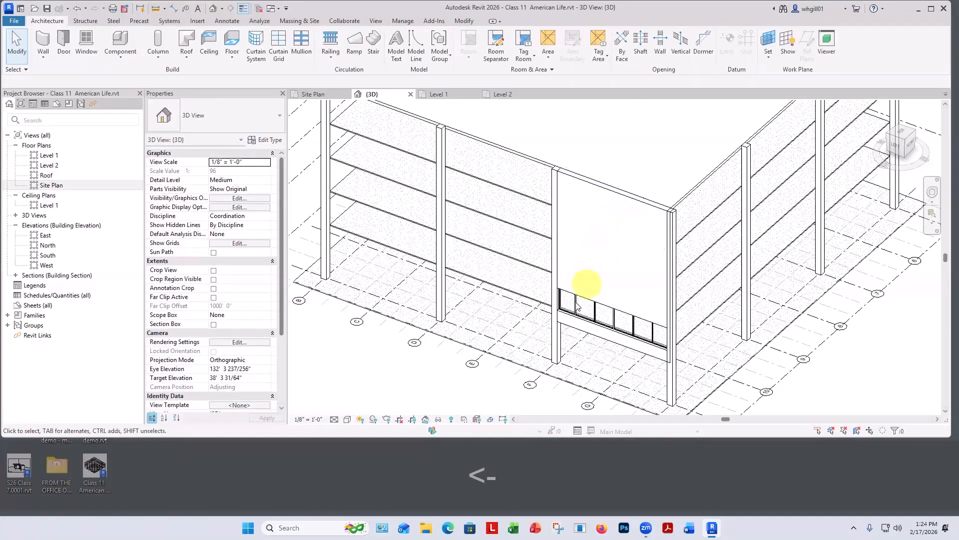
- In the Level 2 plan, disallow the join at the AmLife exterior wall's lower end and pull it back to the column face at grid H
left_click(48, 166)
double_click(48, 166)
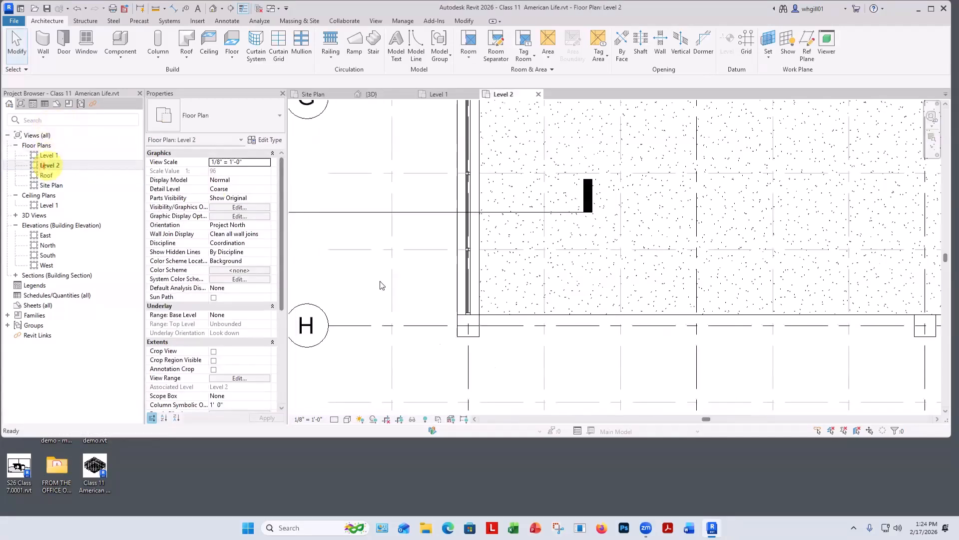
left_click(458, 300)
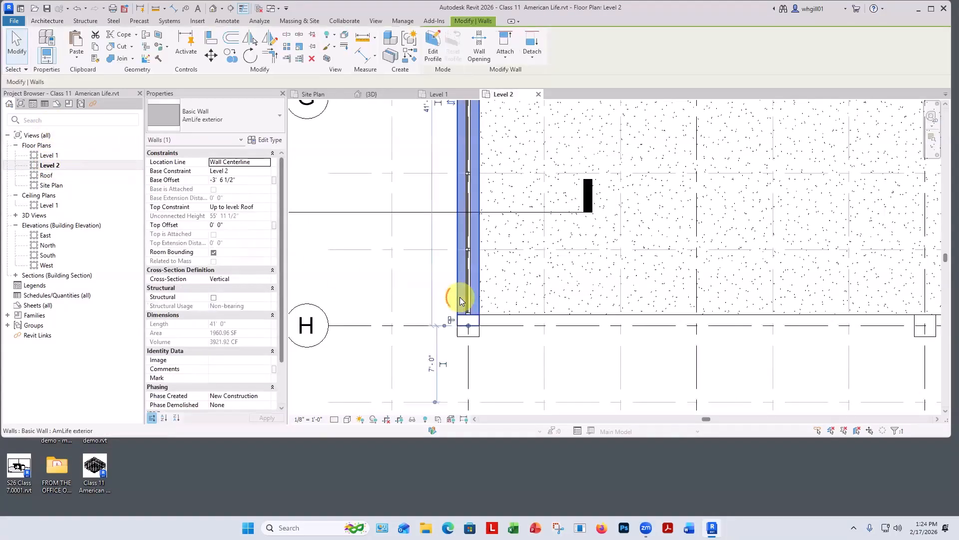
scroll(468, 331, "up", 4)
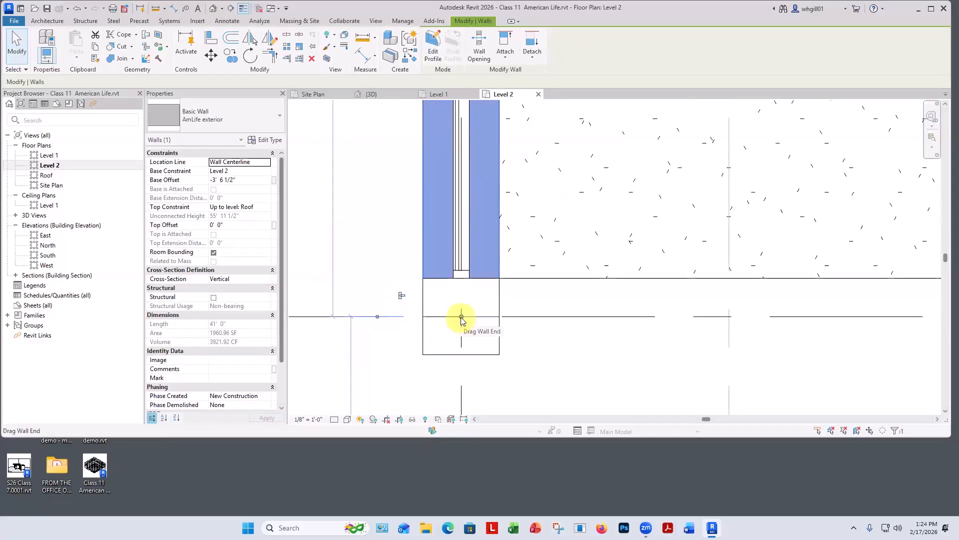
right_click(461, 320)
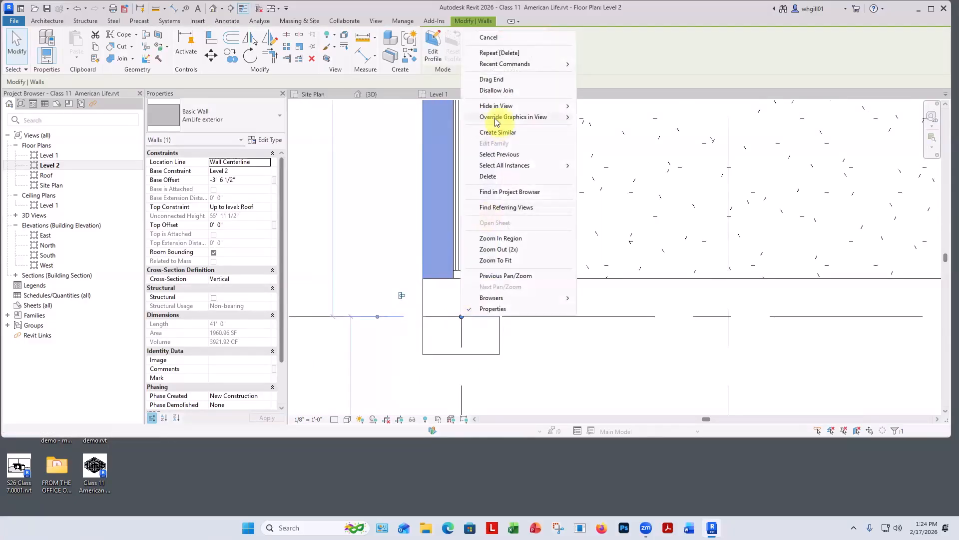
left_click(493, 91)
left_click_drag(462, 315, 462, 278)
left_click(330, 287)
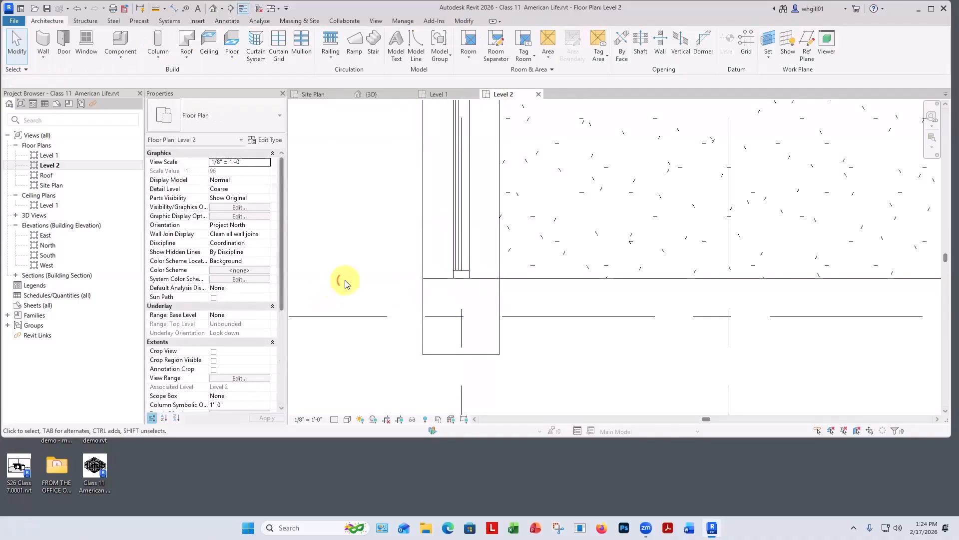
- Disallow the join at the upper end of the same AmLife exterior wall where it meets the column
scroll(344, 281, "down", 2)
middle_click_drag(352, 244, 373, 360)
middle_click_drag(432, 215, 447, 390)
middle_click_drag(452, 242, 454, 399)
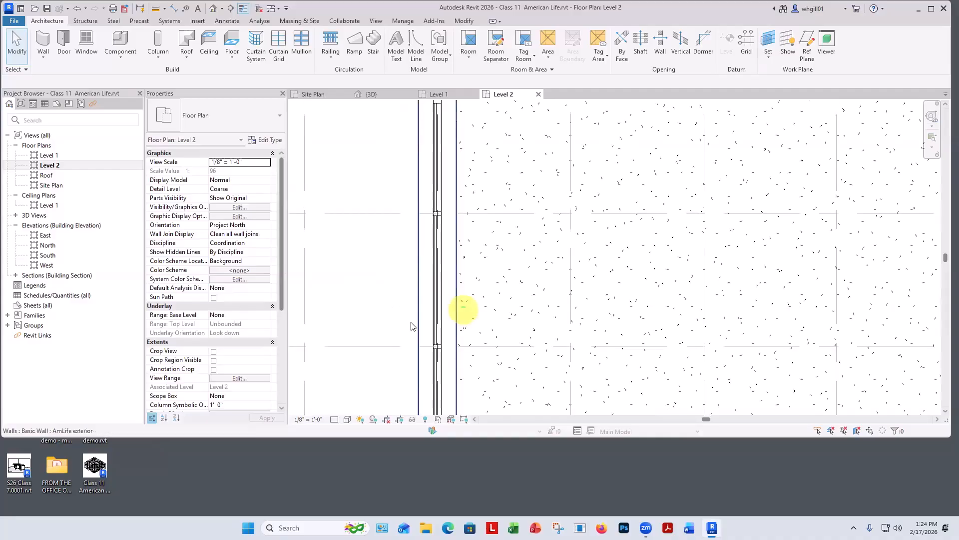
middle_click_drag(419, 299, 391, 436)
left_click(390, 381)
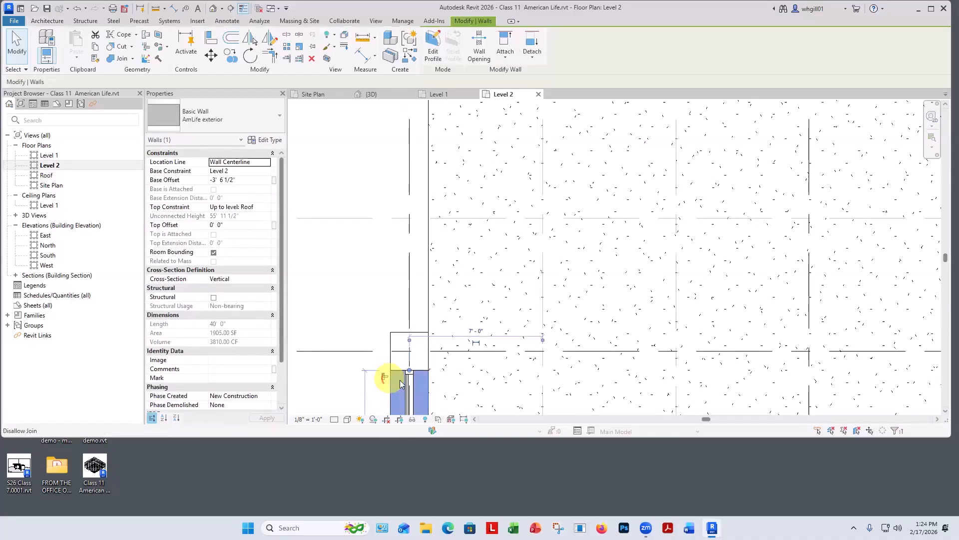
right_click(408, 371)
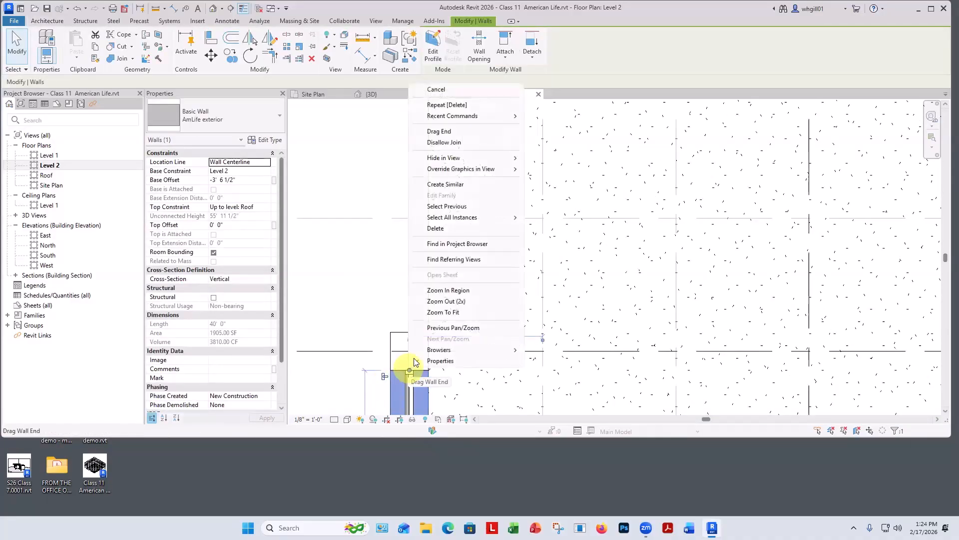
left_click(440, 145)
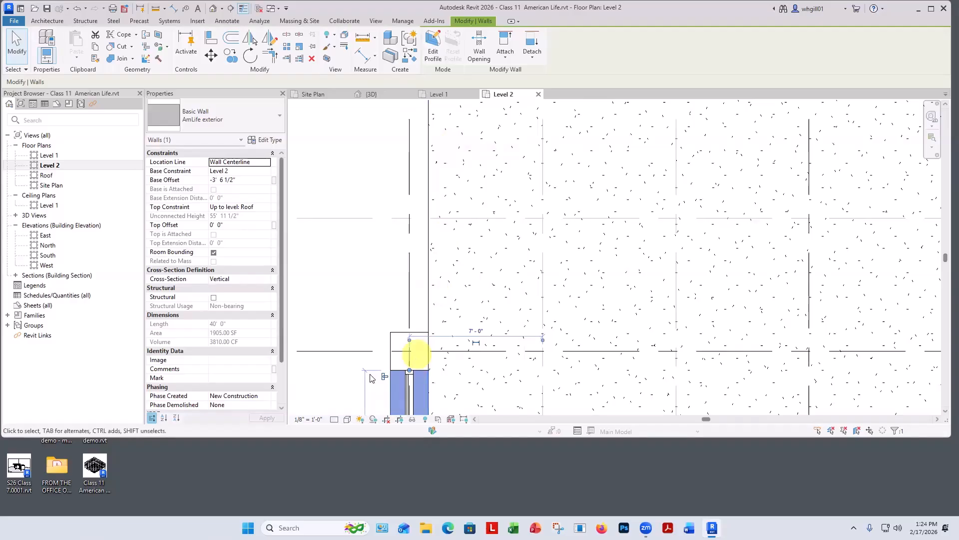
left_click(332, 378)
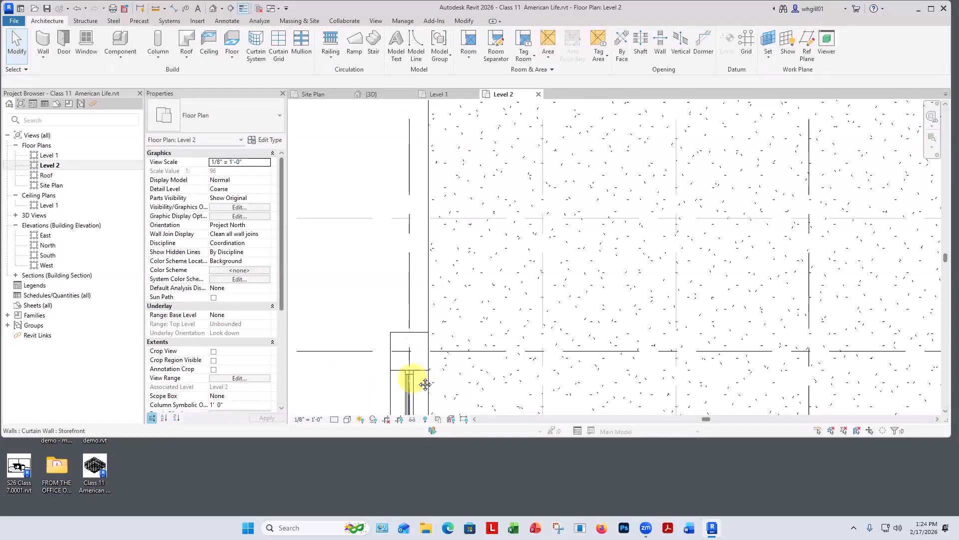
middle_click_drag(424, 381, 430, 304)
left_click(399, 322)
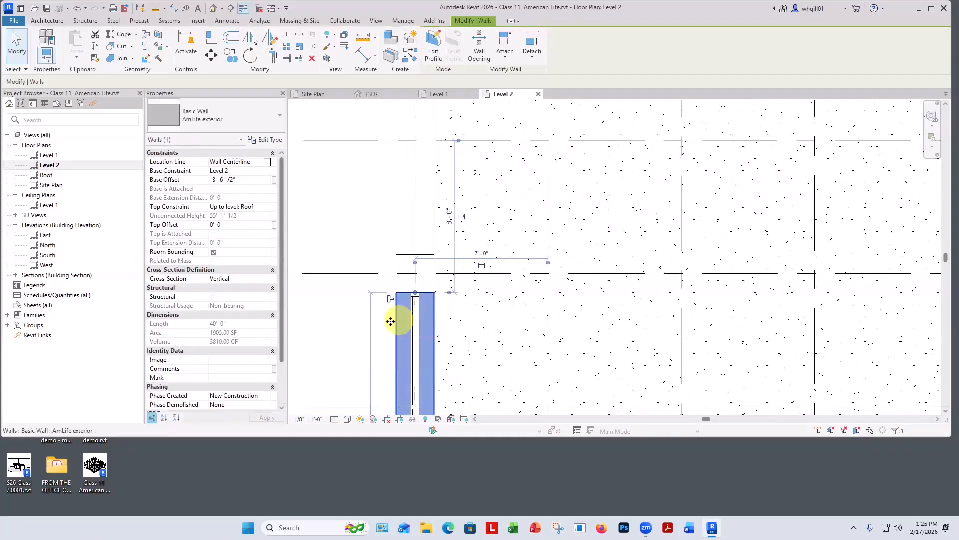
left_click(375, 327)
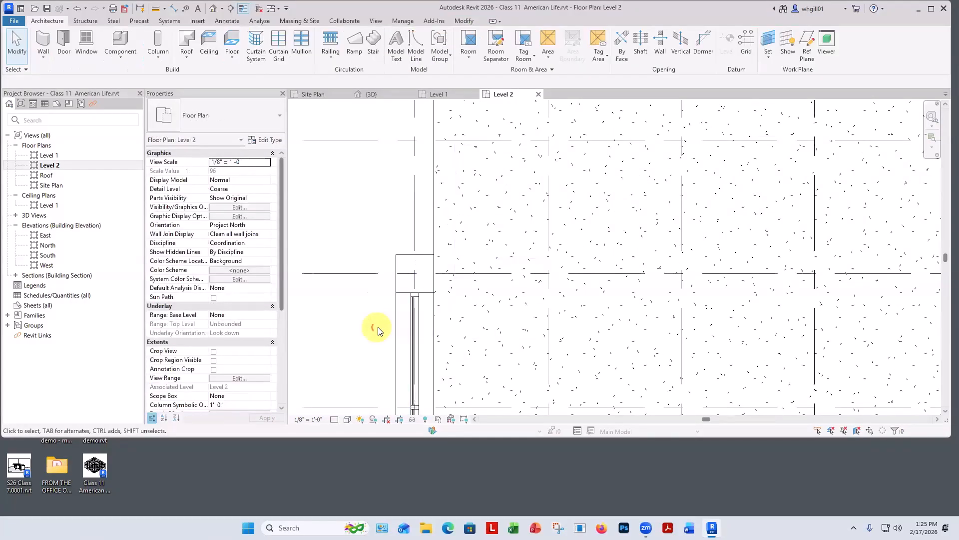
- Disallow the join at the upper end of the Level 2 storefront curtain wall where it meets the column
left_click(416, 314)
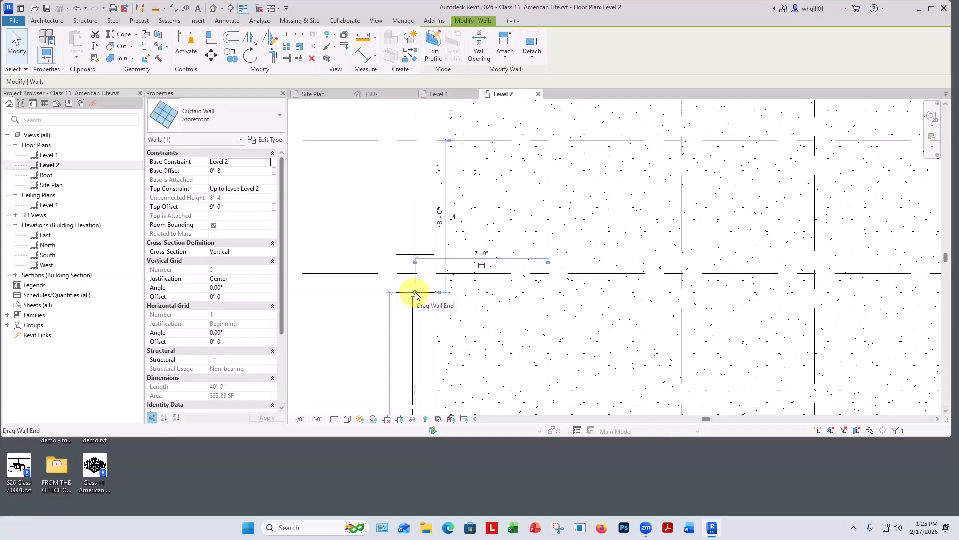
right_click(414, 295)
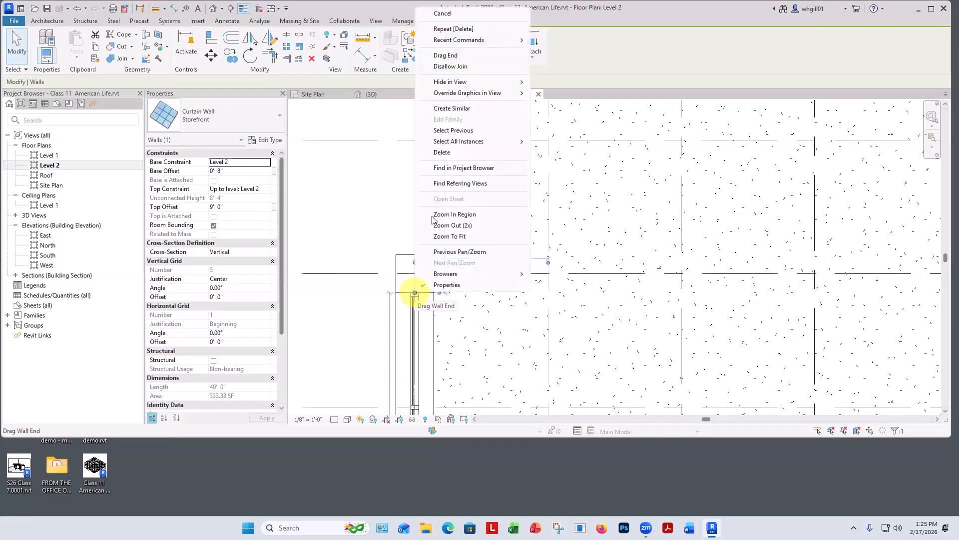
left_click(439, 66)
left_click(424, 302)
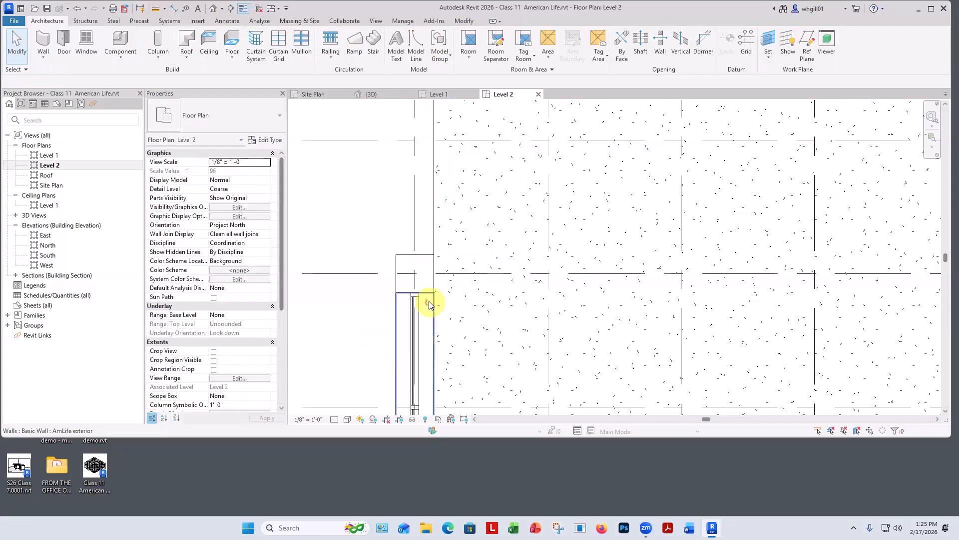
- Disallow the join at the lower end of the same storefront curtain wall, at the column on grid H
scroll(404, 337, "down", 3)
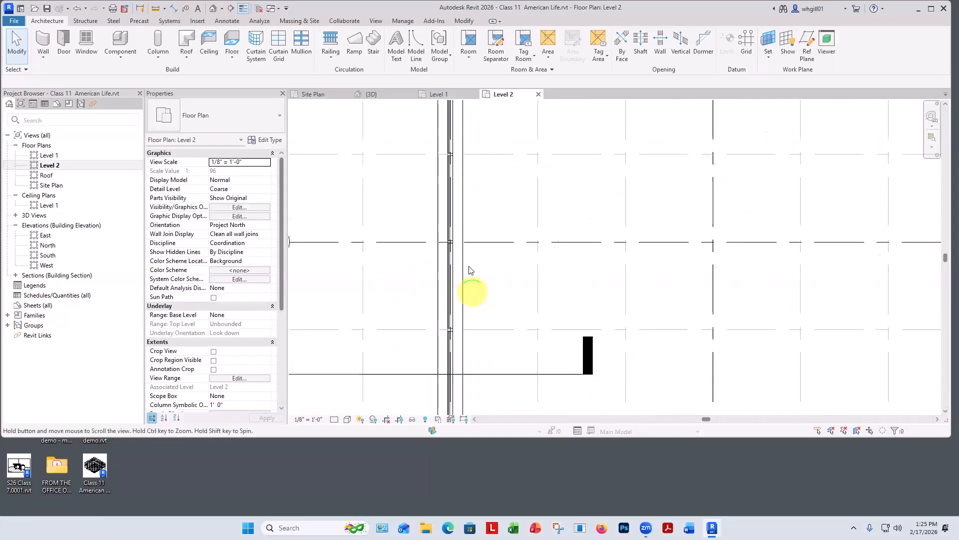
scroll(419, 280, "up", 4)
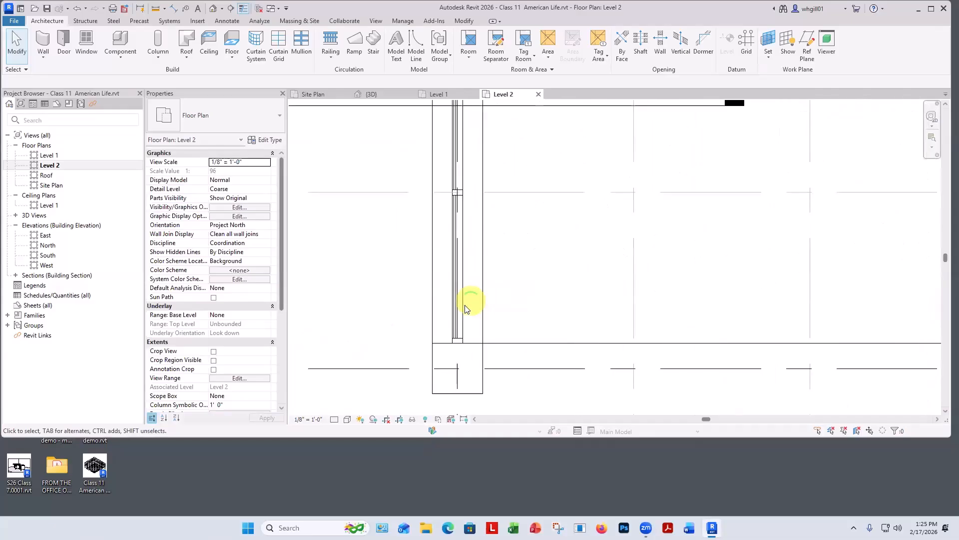
left_click(456, 326)
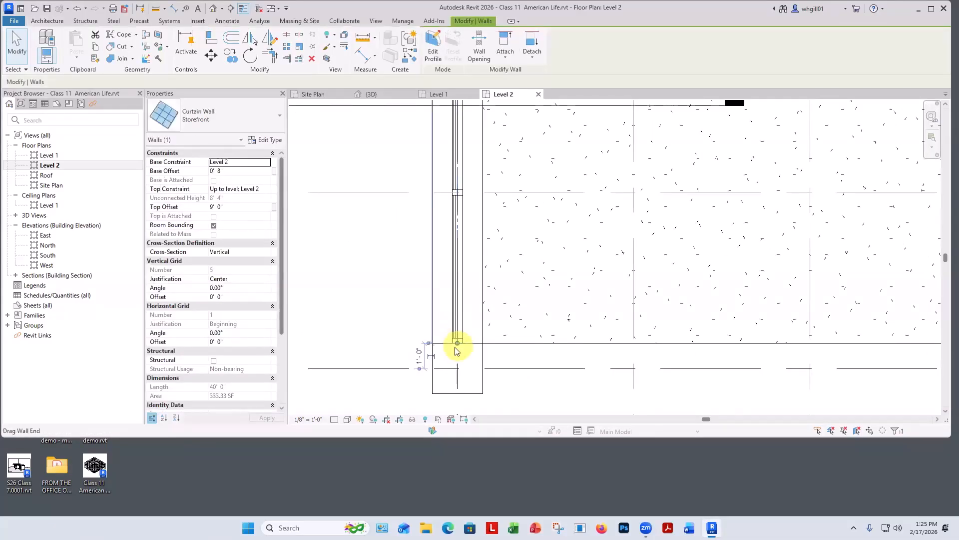
right_click(458, 344)
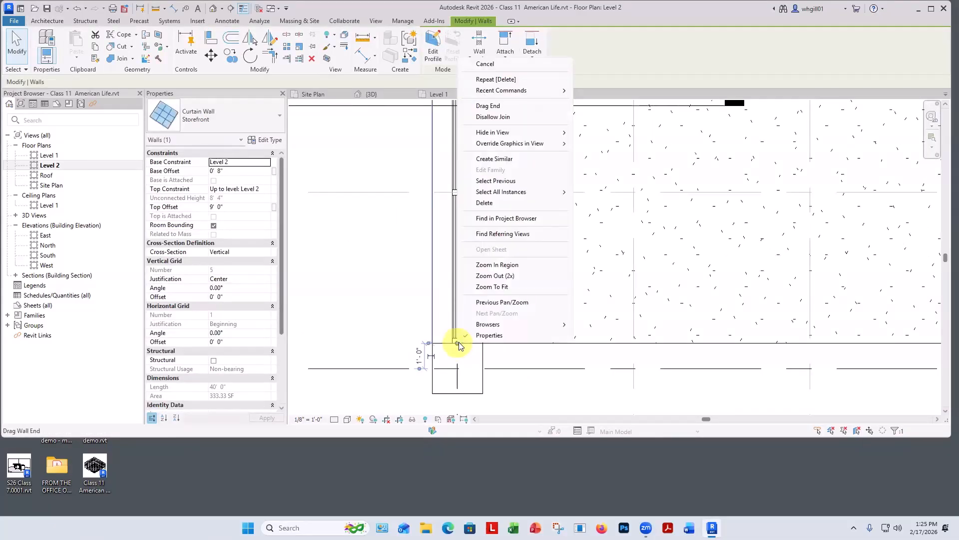
left_click(483, 115)
left_click(337, 310)
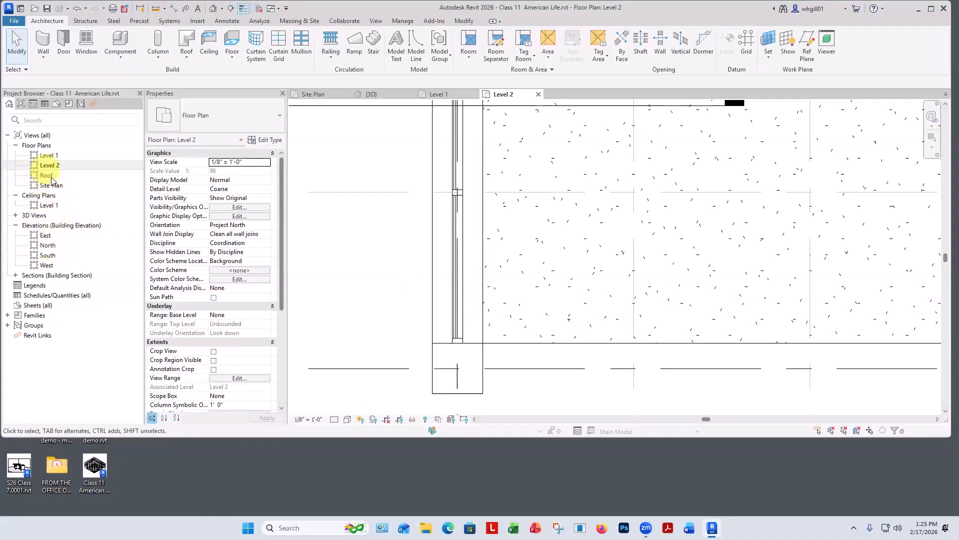
- In the 3D view, copy the Level 2 storefront curtain wall and paste it aligned to Level 3, Level 4 and Level 5
double_click(47, 215)
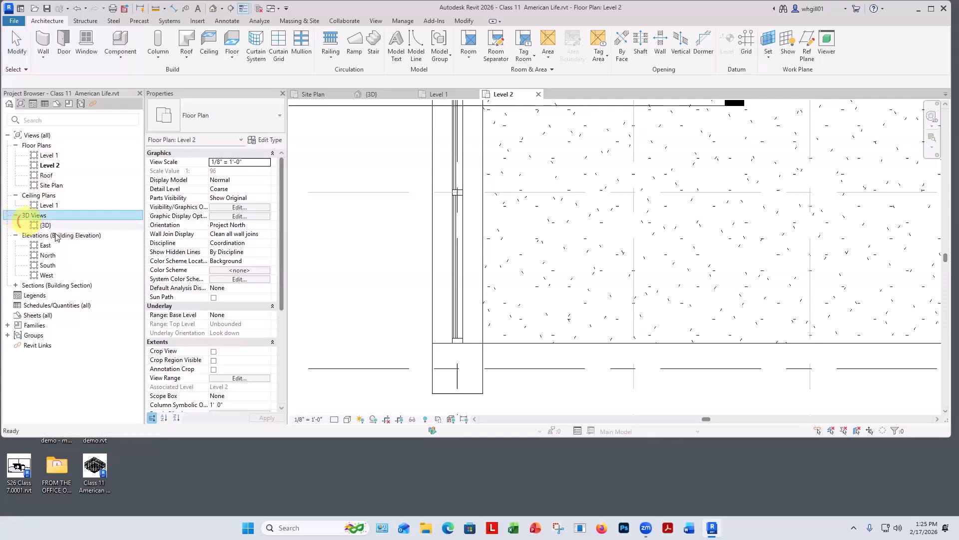
double_click(46, 224)
scroll(590, 317, "up", 2)
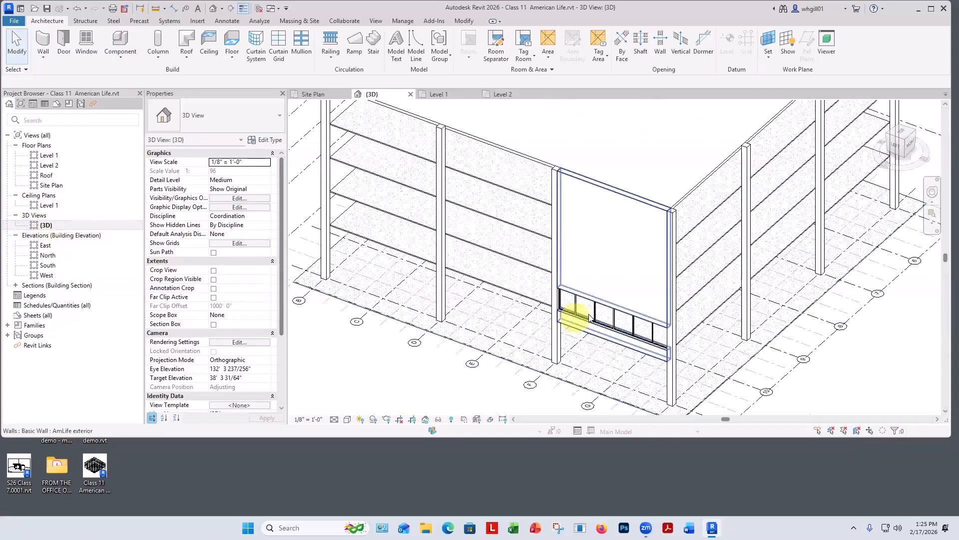
left_click(560, 303)
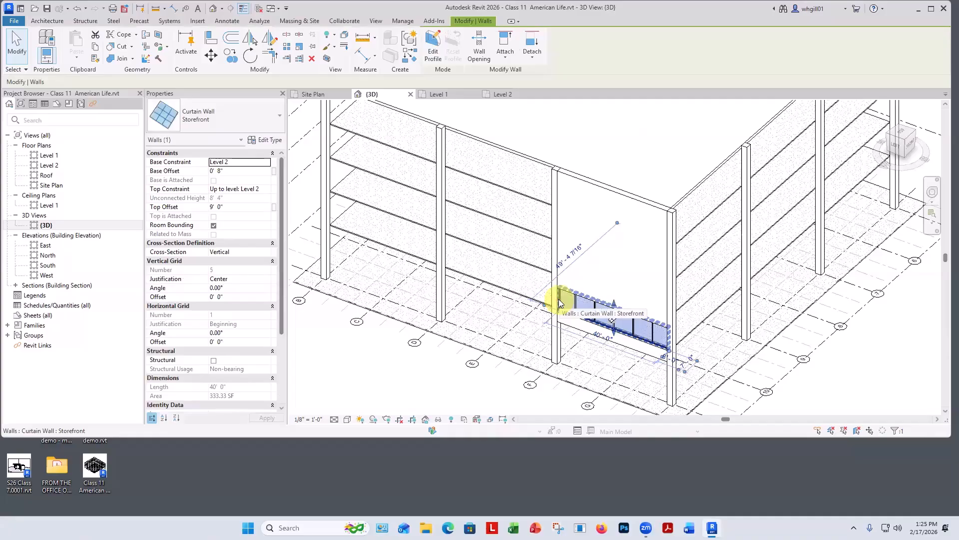
left_click(95, 50)
left_click(77, 58)
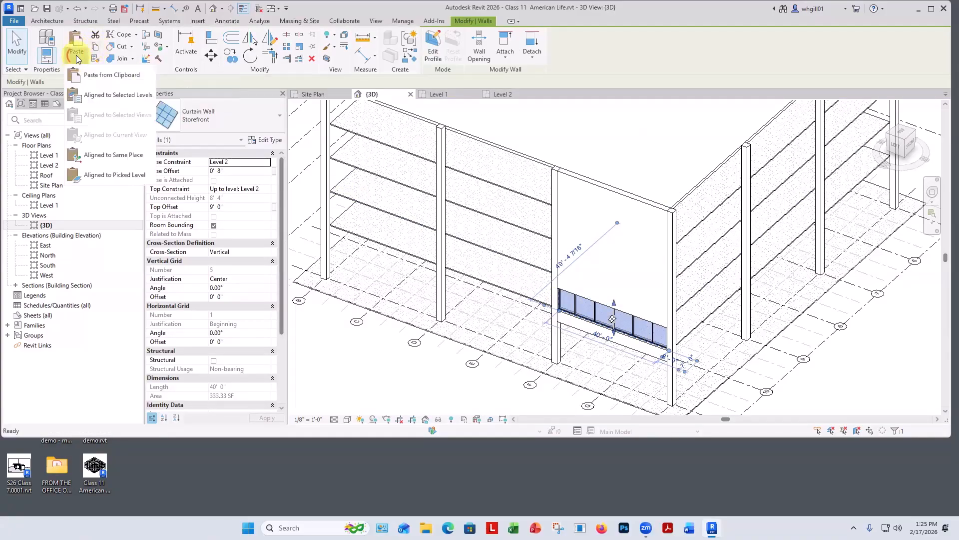
left_click(94, 95)
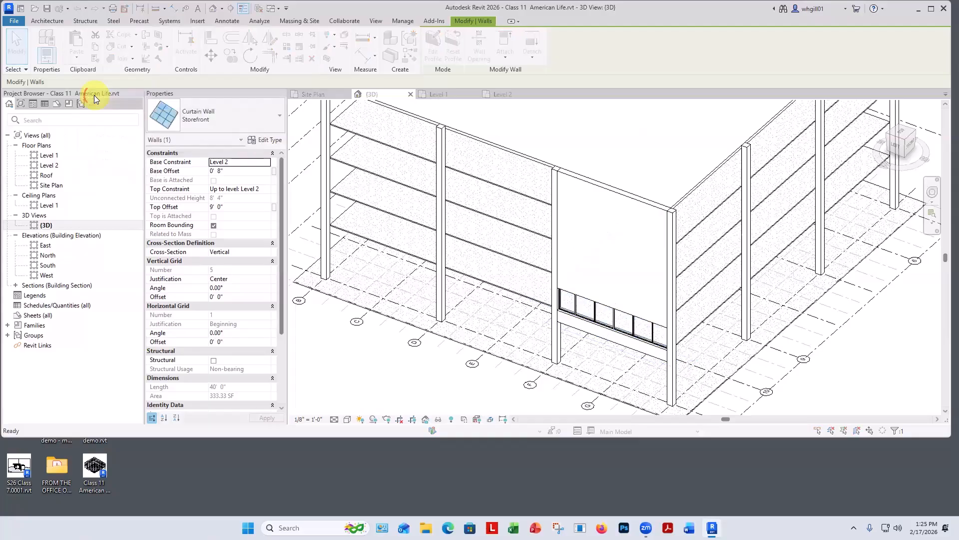
left_click(428, 173)
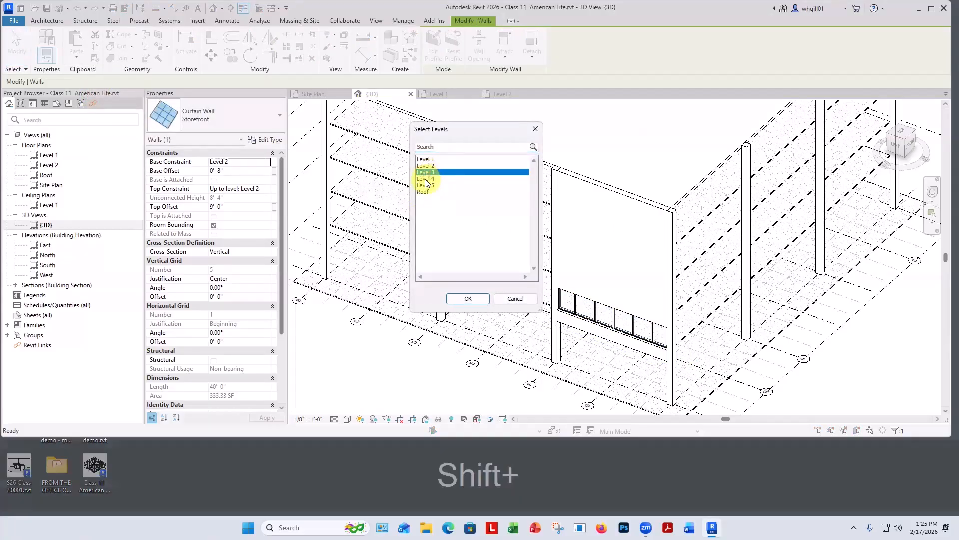
left_click(425, 179, "shift")
left_click(425, 186, "shift")
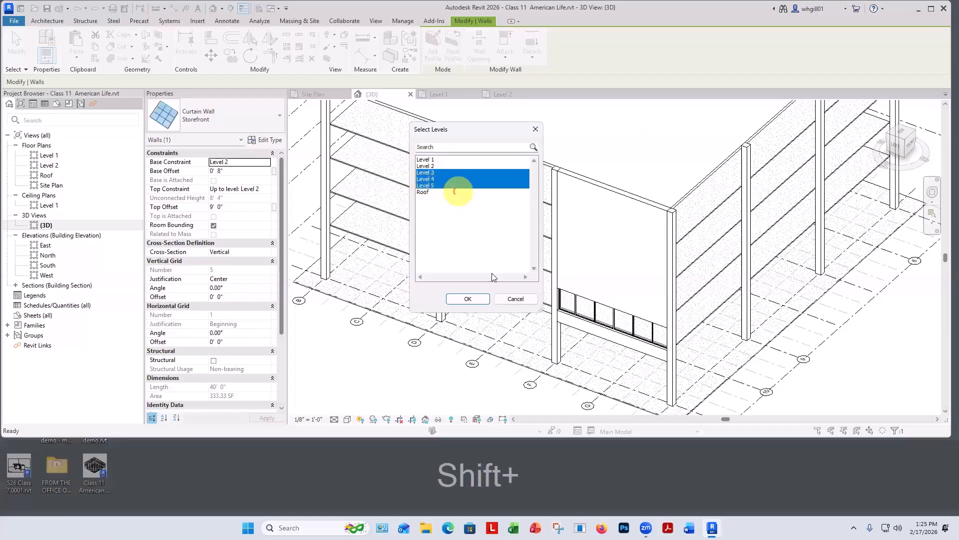
left_click(467, 300)
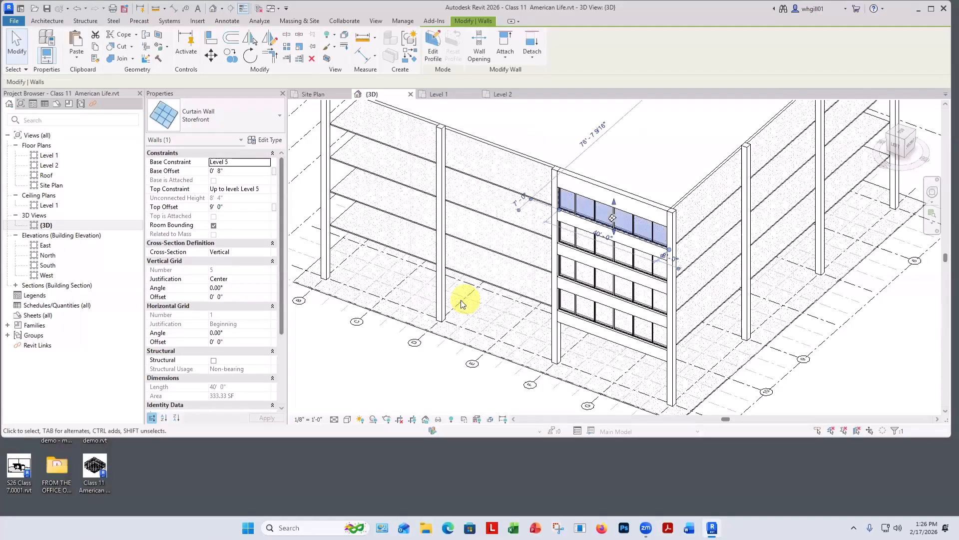
left_click(407, 368)
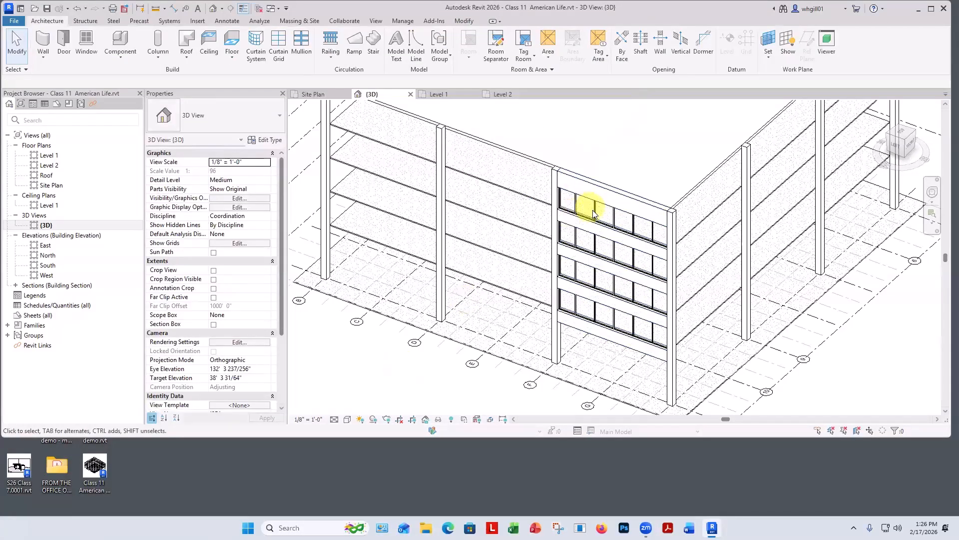
- Set the Top Offset of the uppermost storefront curtain wall, on Level 5, to 10'
left_click(555, 197)
left_click(232, 206)
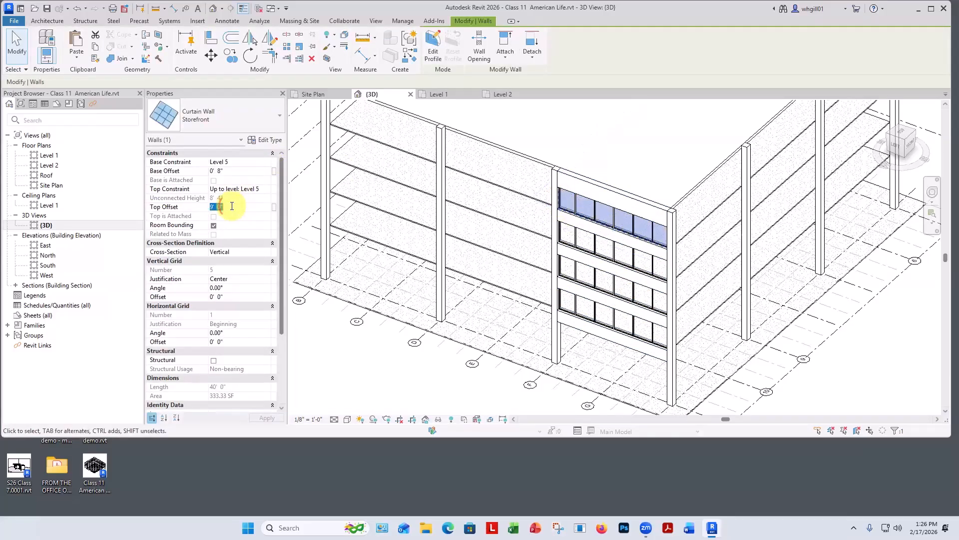
type("10")
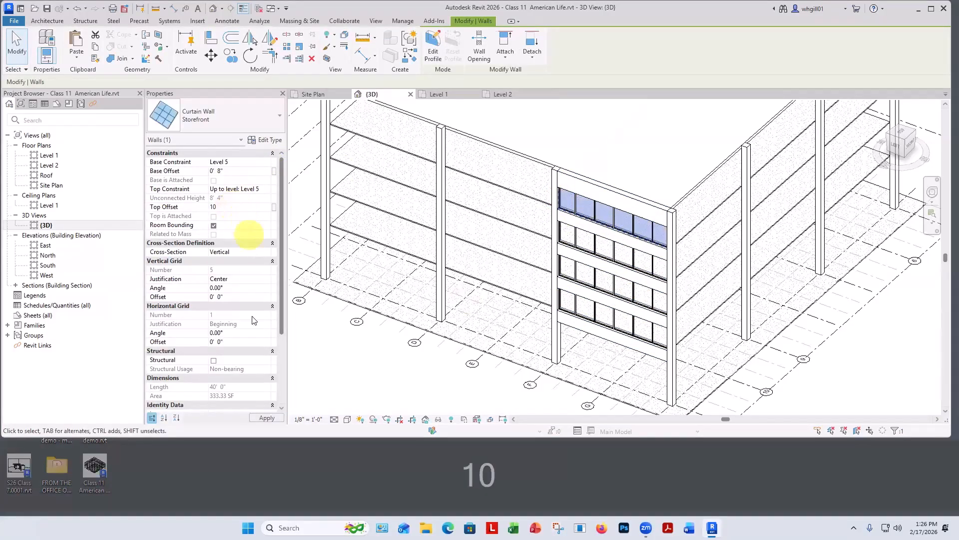
left_click(267, 418)
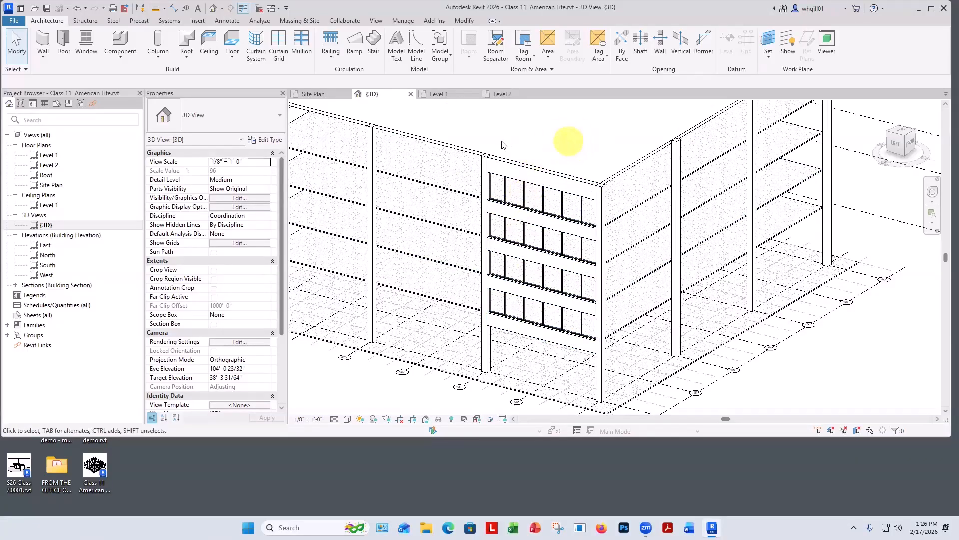
left_click_drag(470, 124, 625, 380)
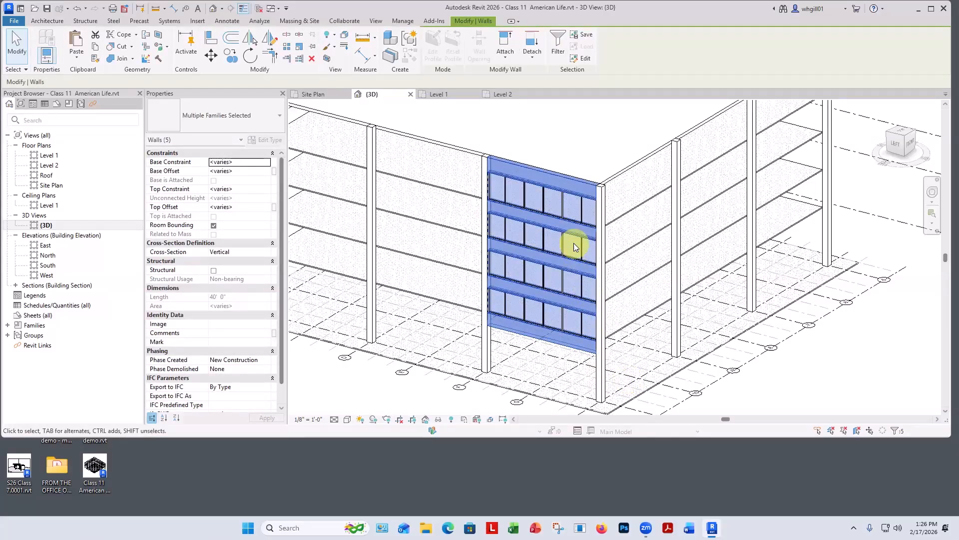
key("Escape")
key("Escape")
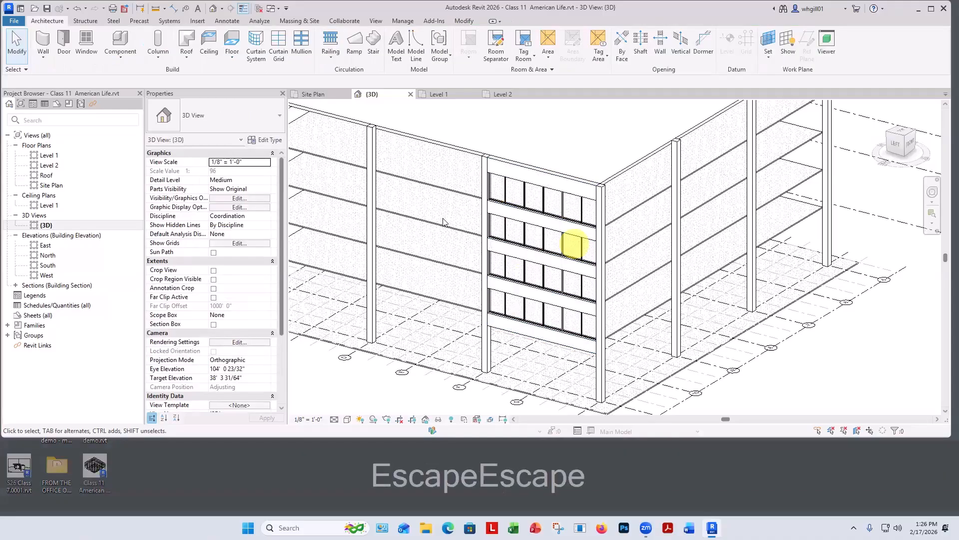
- In the Site Plan view, group the exterior wall and its four storefronts between grids F and H as model group "Exterior wall piece"
double_click(50, 186)
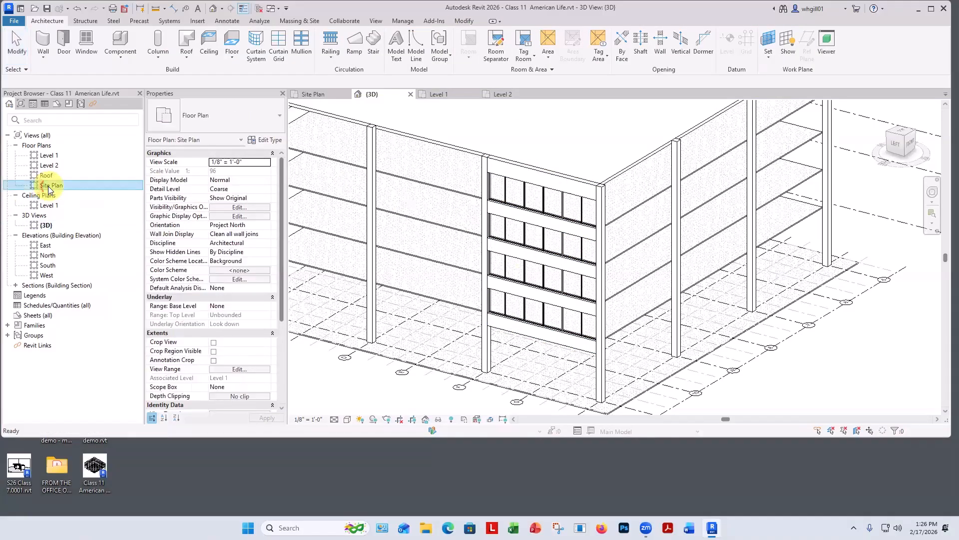
middle_click_drag(302, 228, 291, 171)
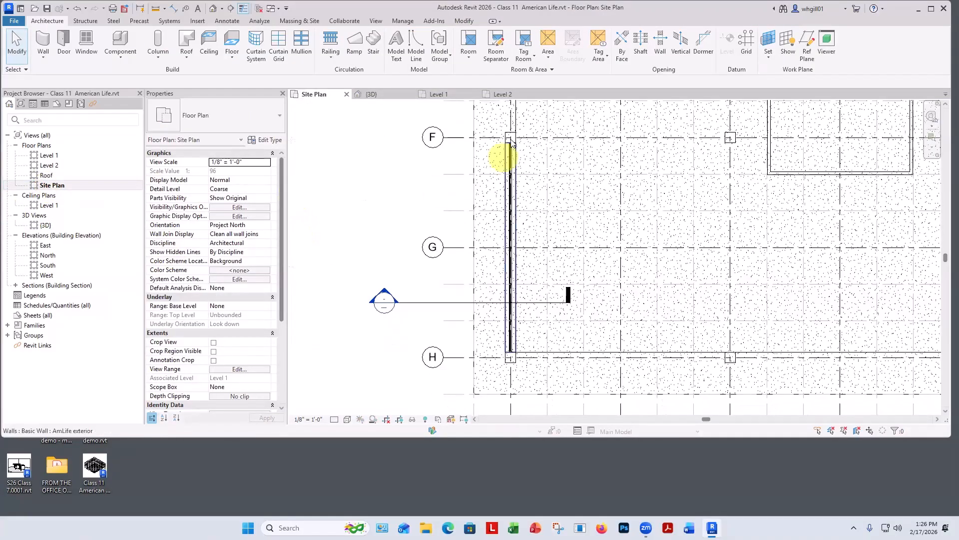
left_click_drag(492, 123, 543, 391)
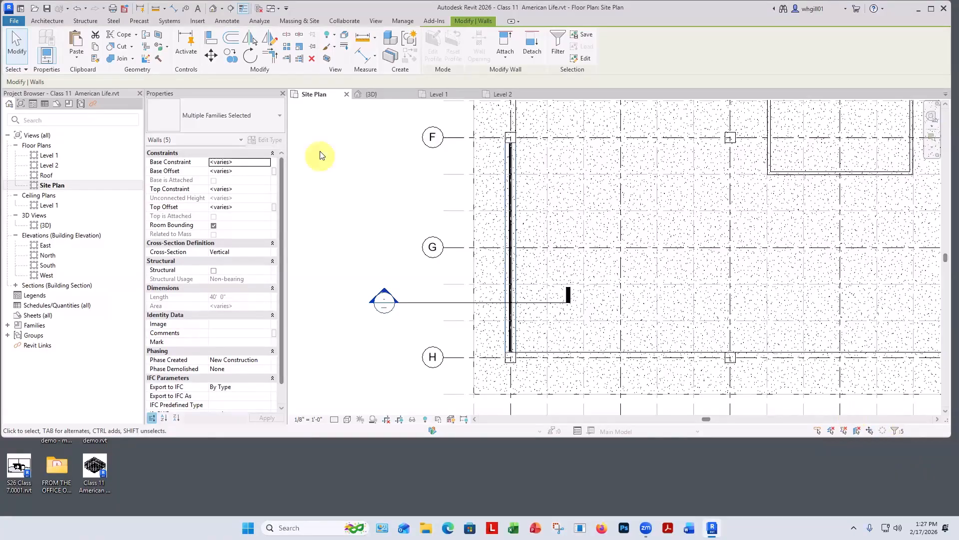
left_click(409, 37)
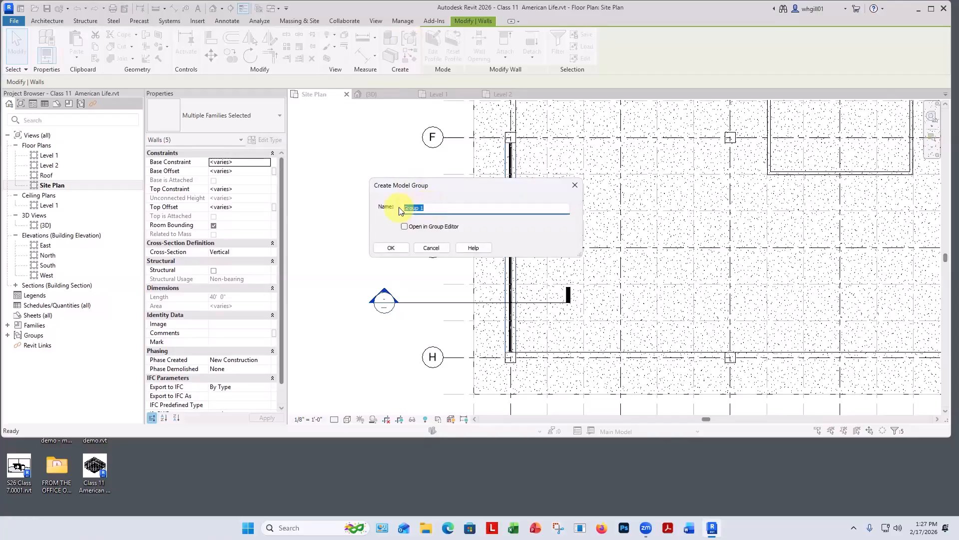
type("Exterior")
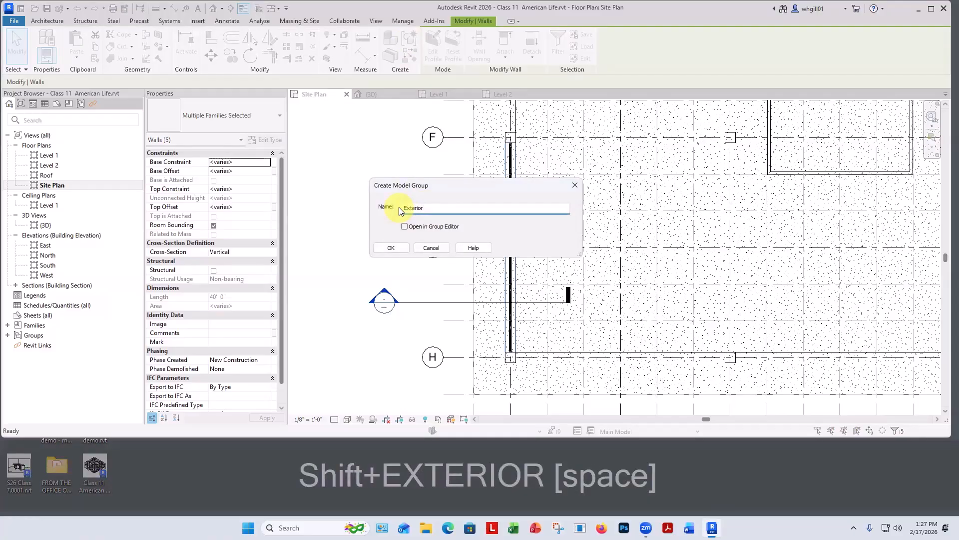
type(" wall piec")
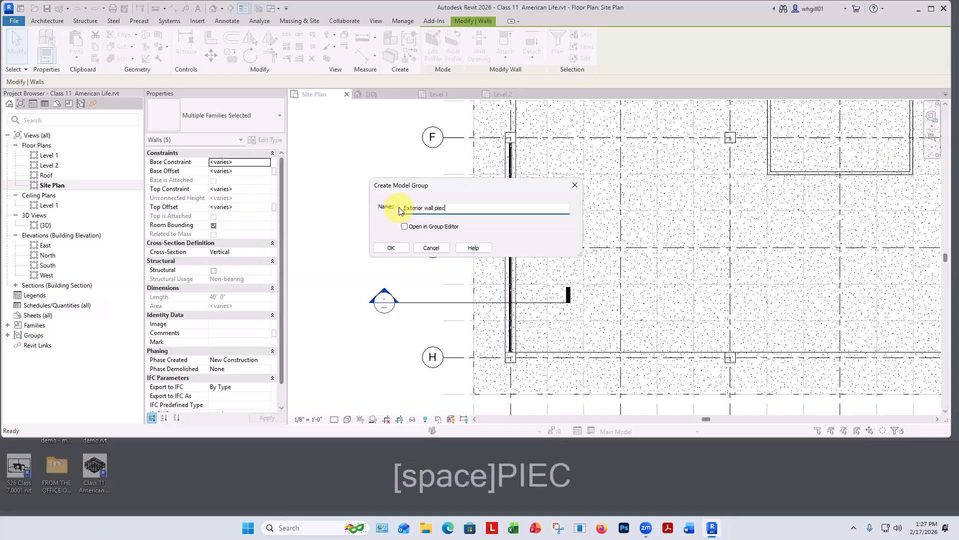
type("e")
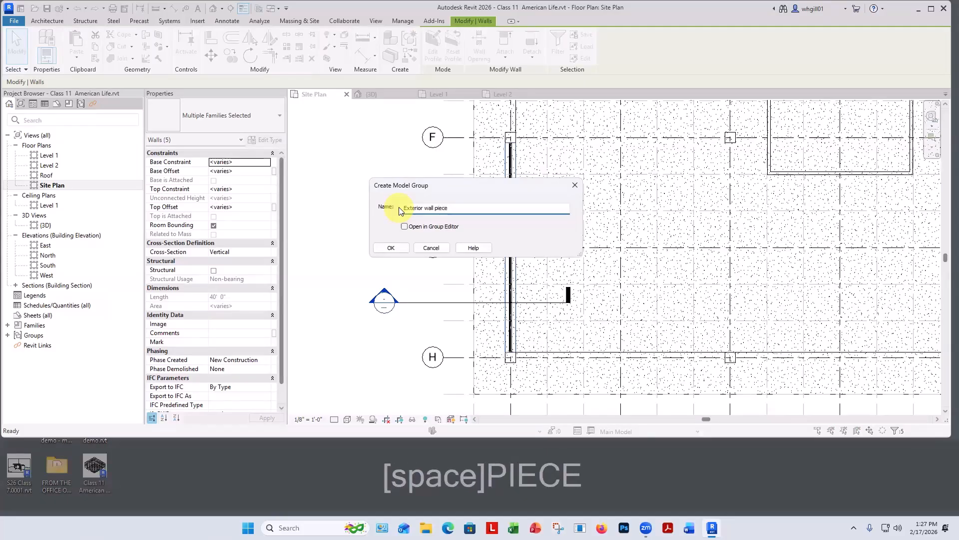
key("Return")
left_click(353, 139)
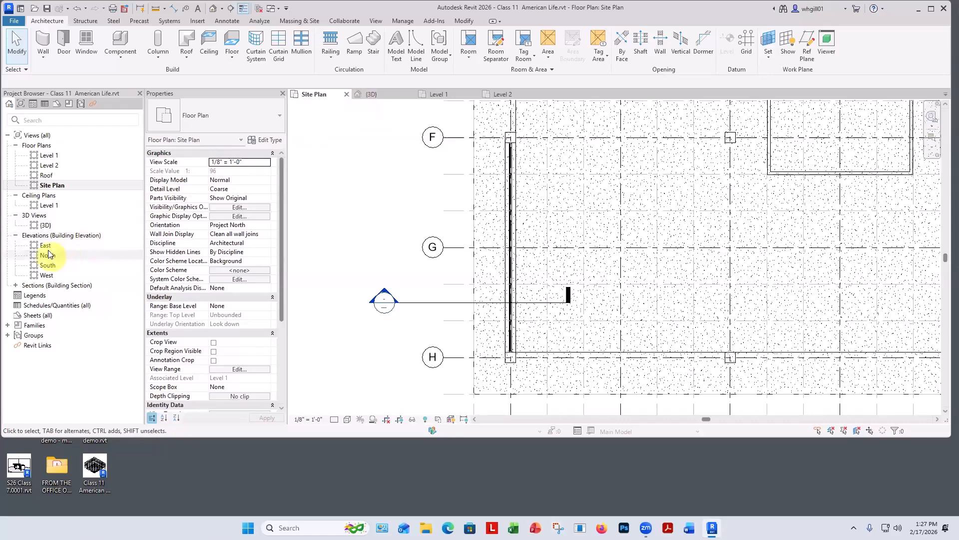
- In the West elevation, copy the "Exterior wall piece" group from the F–H bay to the D–F and B–D bays
double_click(46, 275)
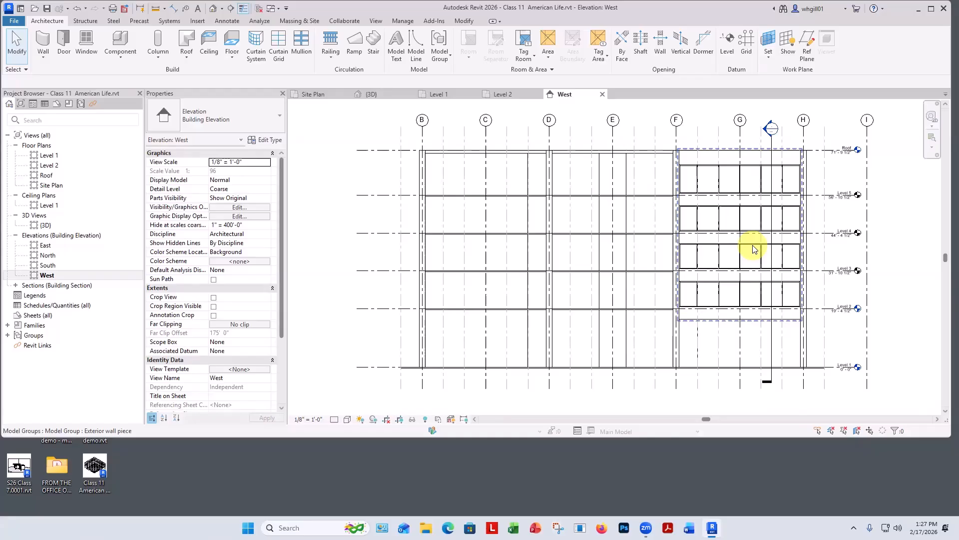
left_click(754, 250)
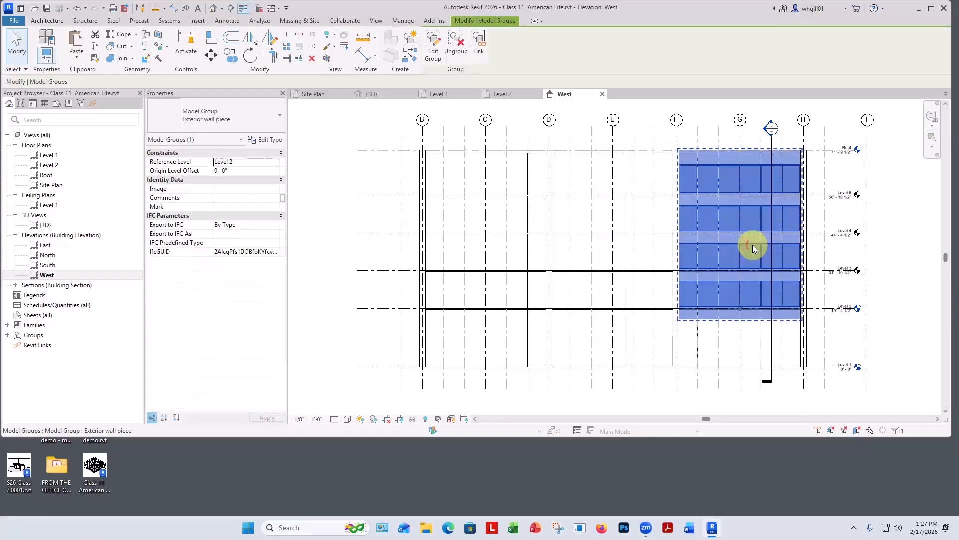
left_click(231, 57)
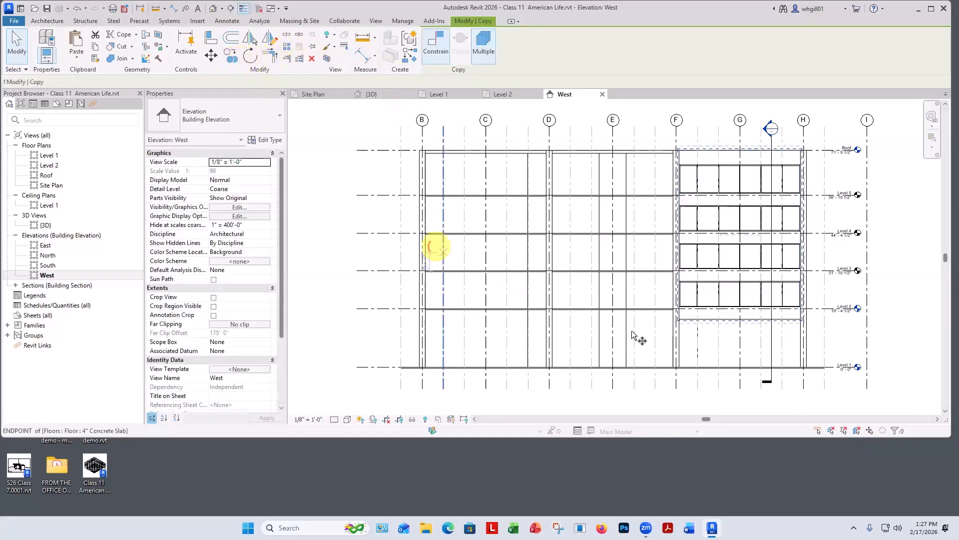
left_click(804, 388)
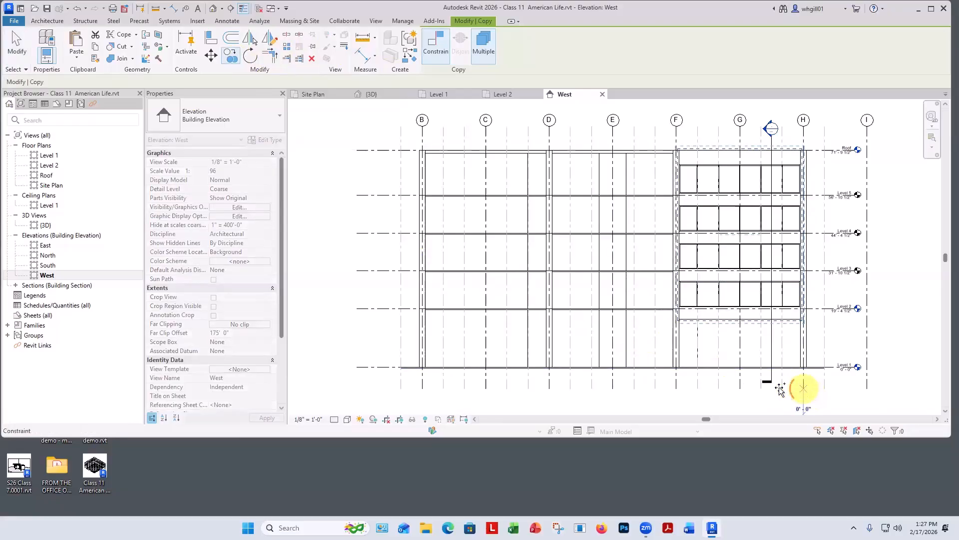
left_click(677, 389)
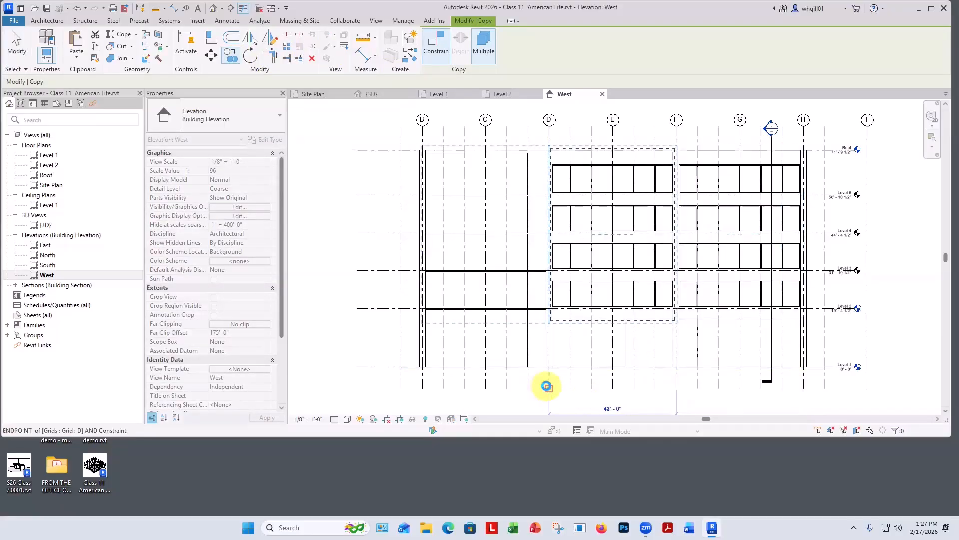
left_click(548, 387)
key("Escape")
key("Escape")
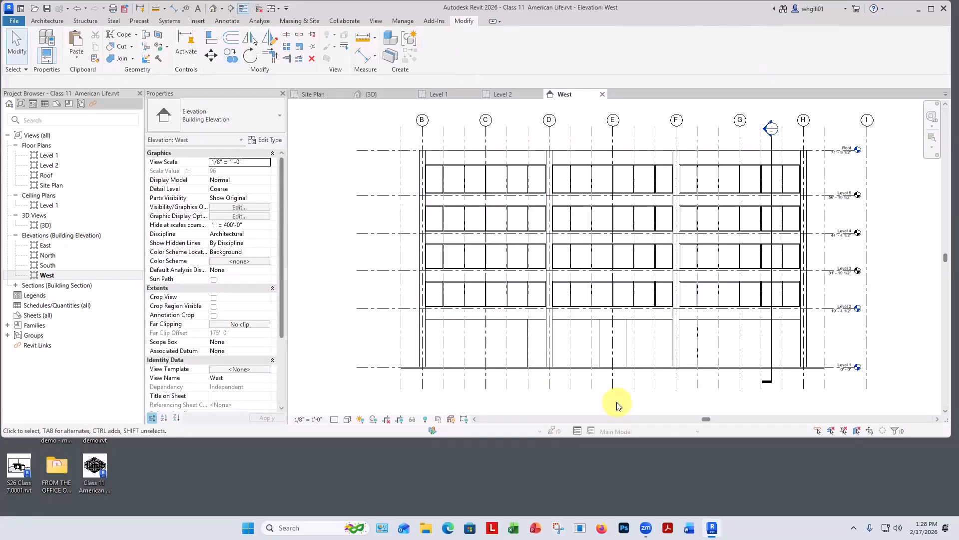
- Edit the "Exterior wall piece" group in the F–H bay, setting the Level 5 storefront's Top Offset to 11', and finish the group
scroll(765, 240, "up", 3)
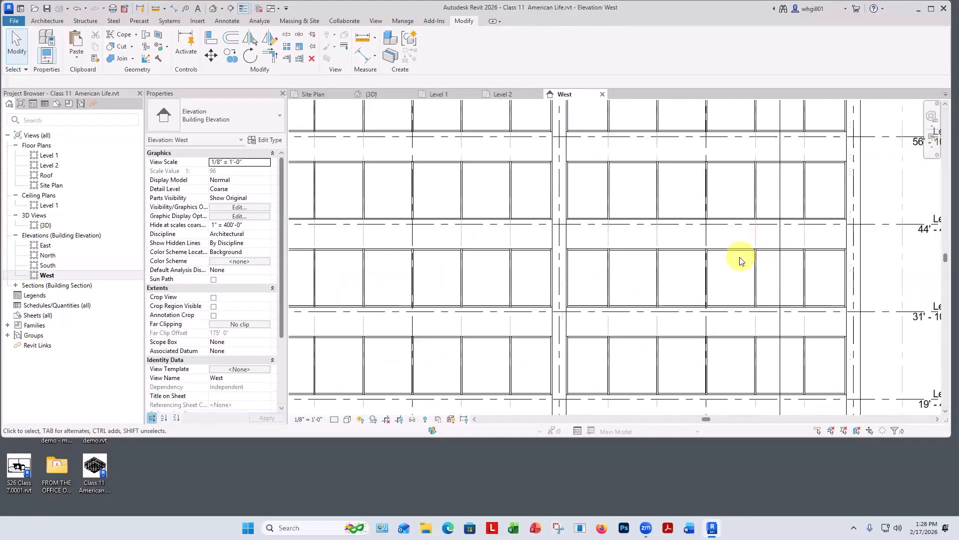
scroll(730, 274, "down", 1)
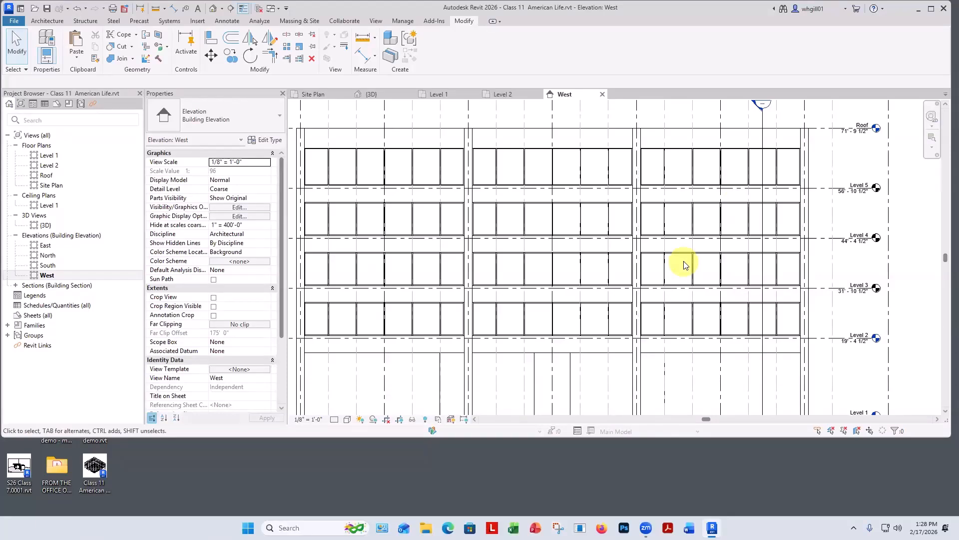
left_click(683, 152)
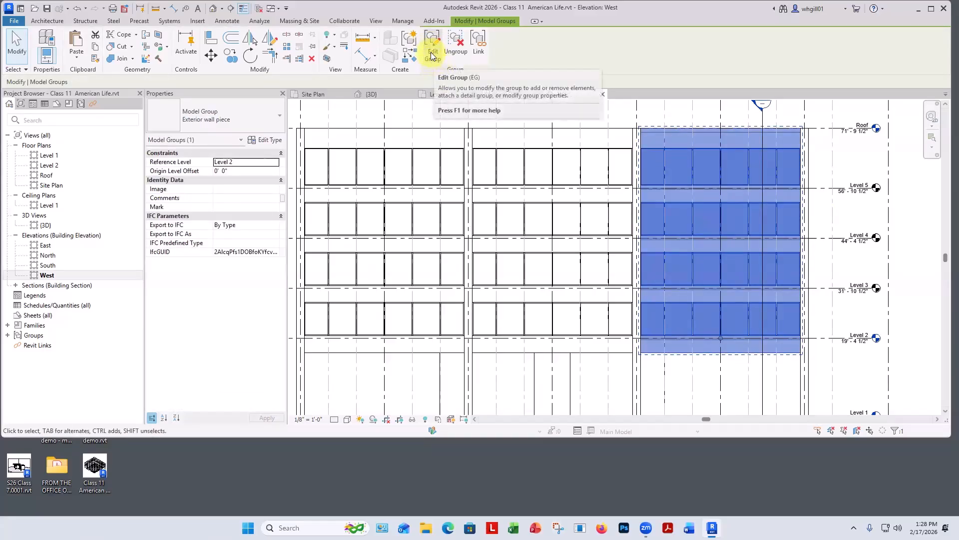
left_click(433, 54)
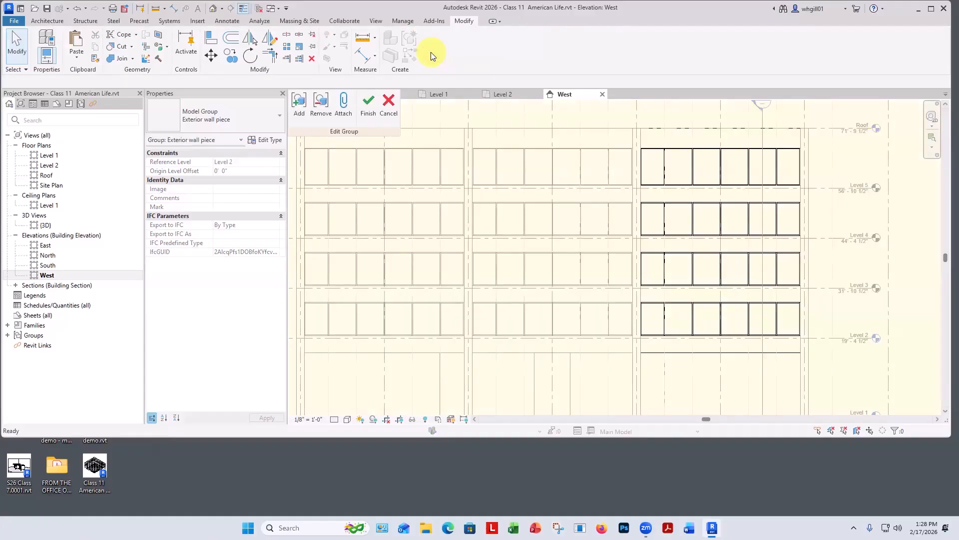
left_click(641, 173)
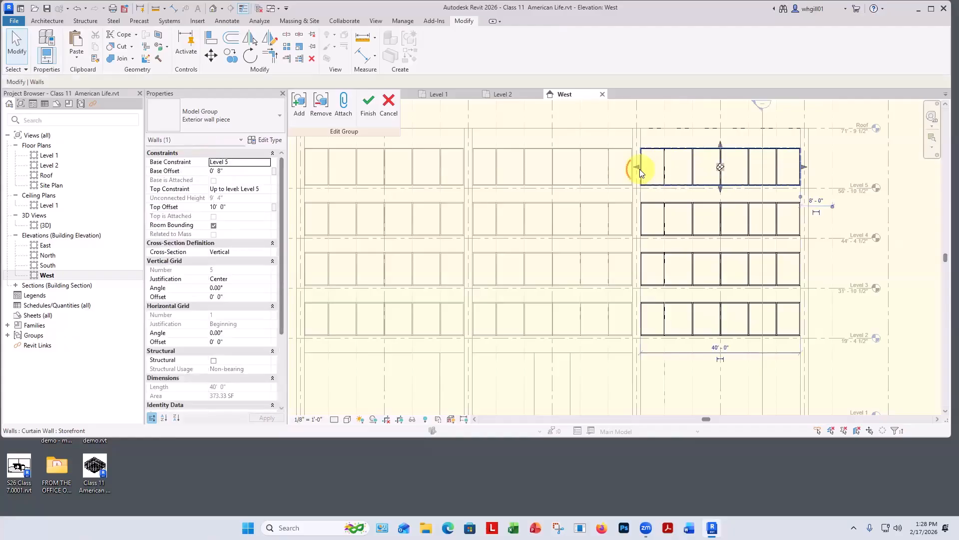
left_click(229, 207)
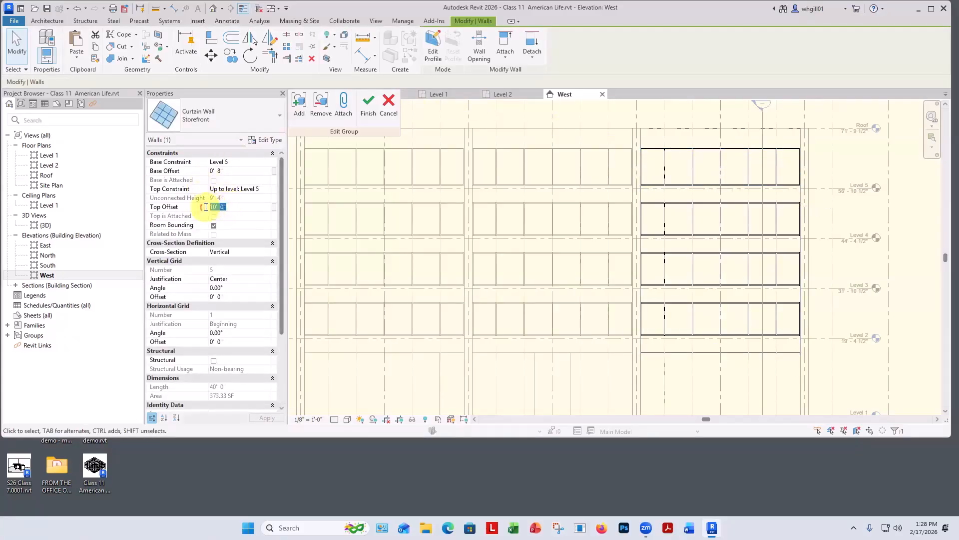
type("11")
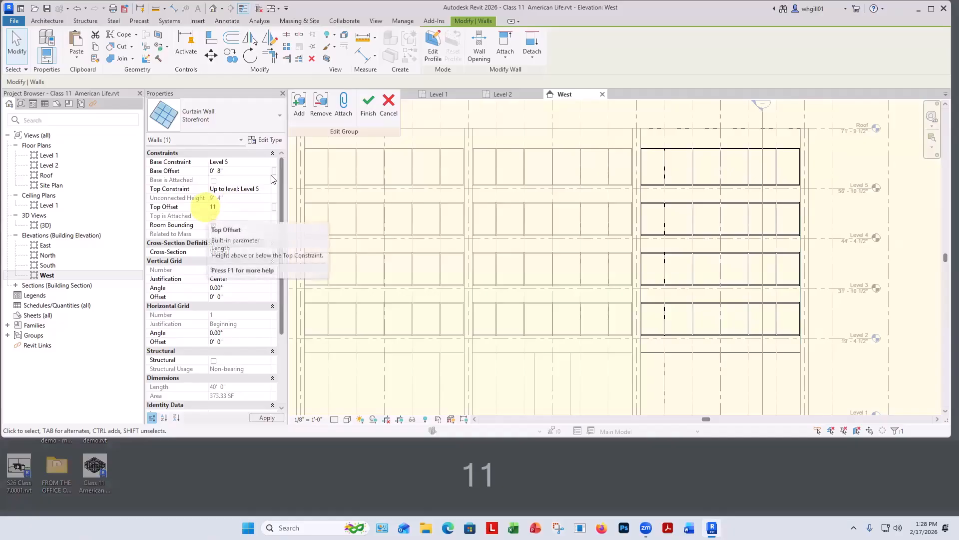
left_click(368, 109)
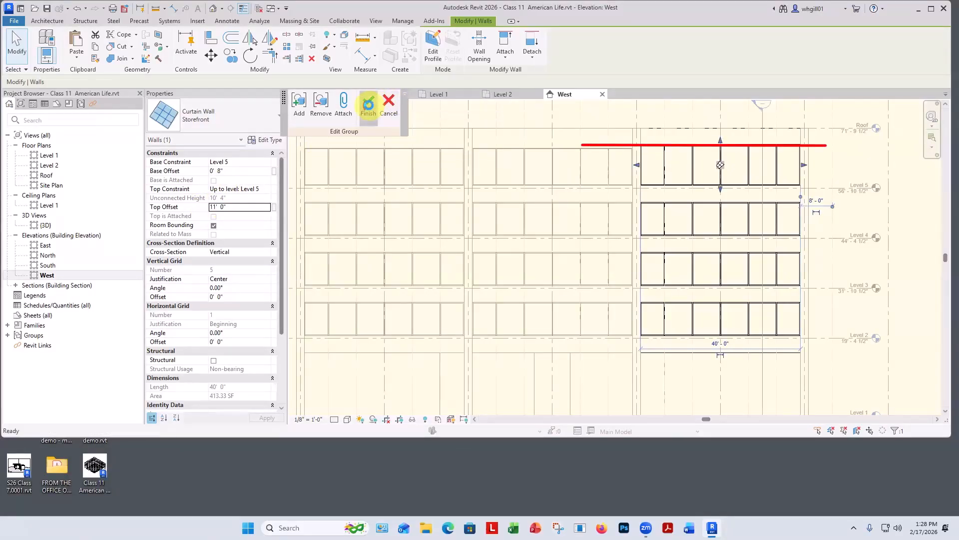
left_click(593, 106)
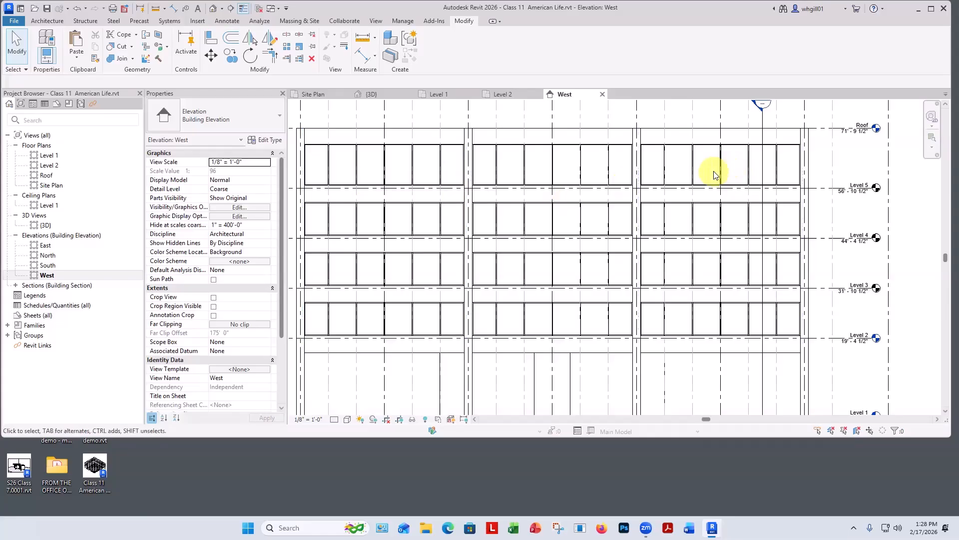
- Reopen the F–H bay's group for editing, set the Level 5 storefront's Top Offset to 10', and finish the group
double_click(654, 145)
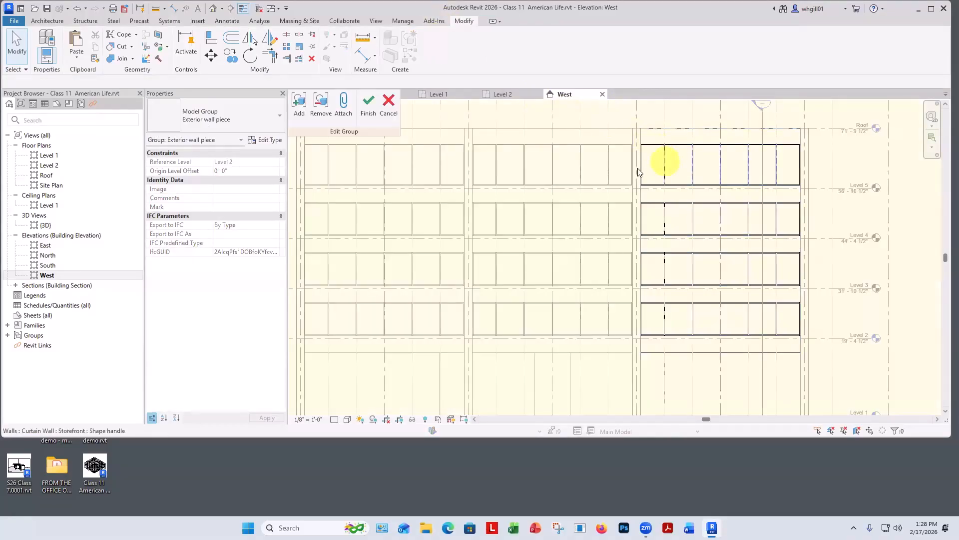
left_click(641, 172)
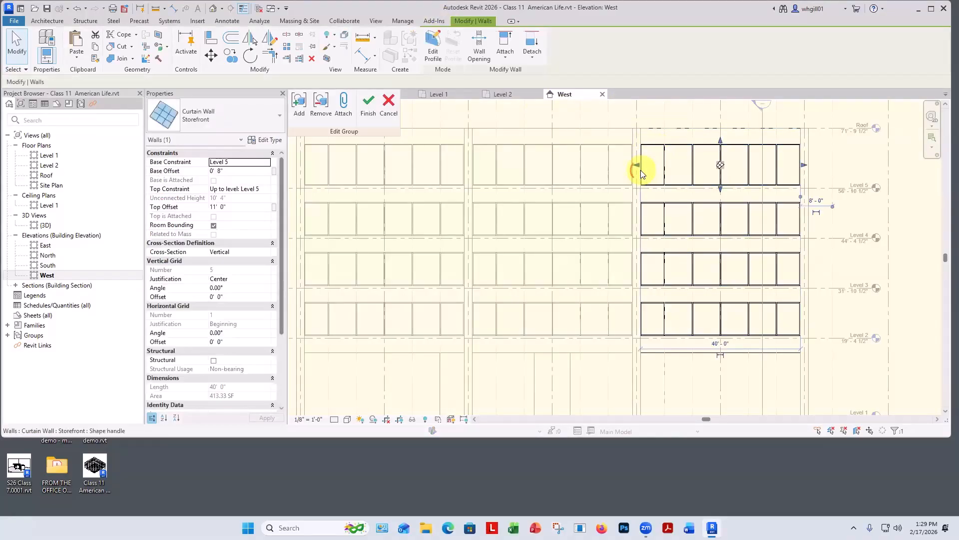
left_click_drag(230, 206, 204, 214)
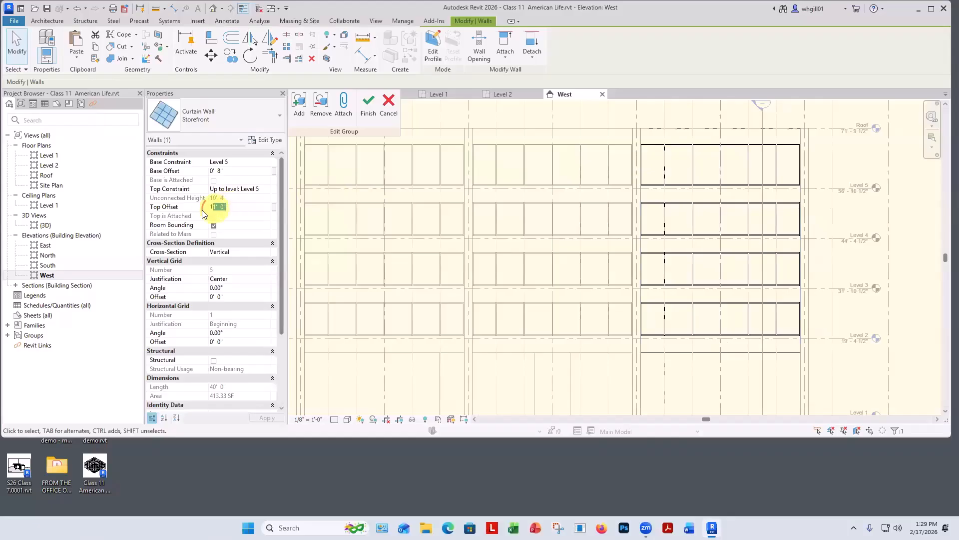
type("10")
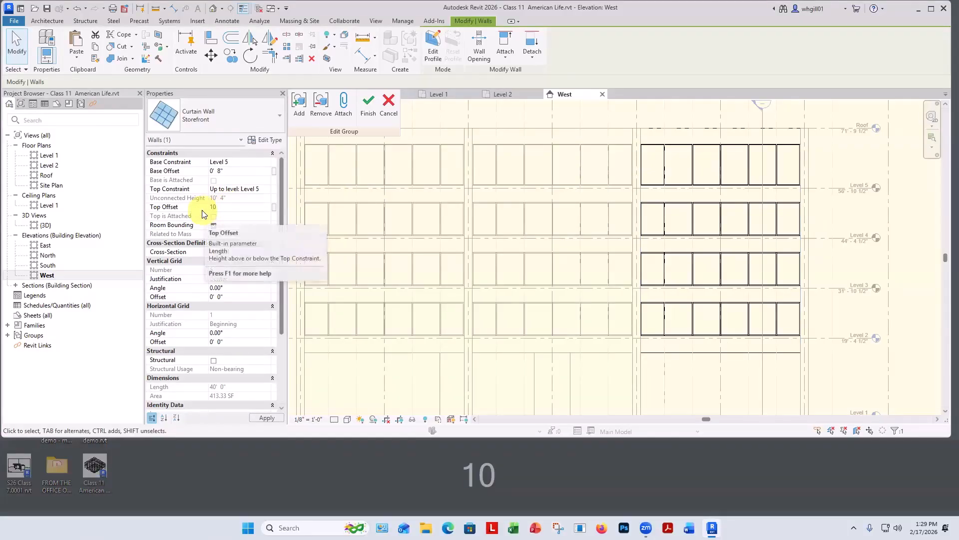
key("Return")
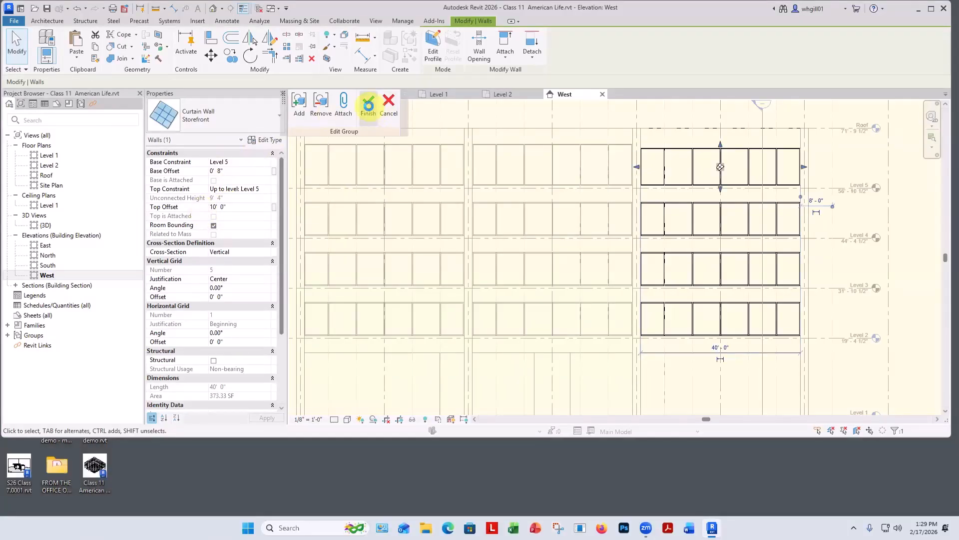
left_click(370, 106)
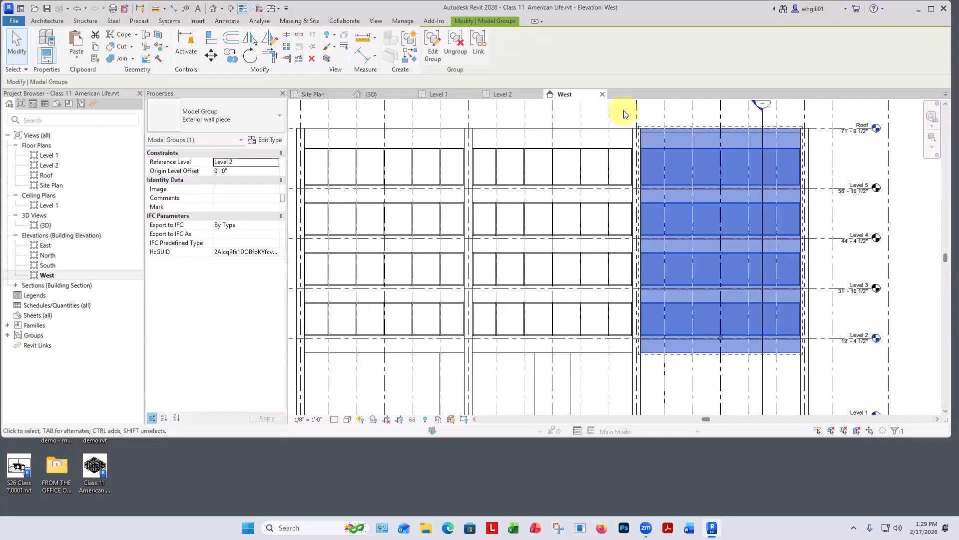
left_click(619, 111)
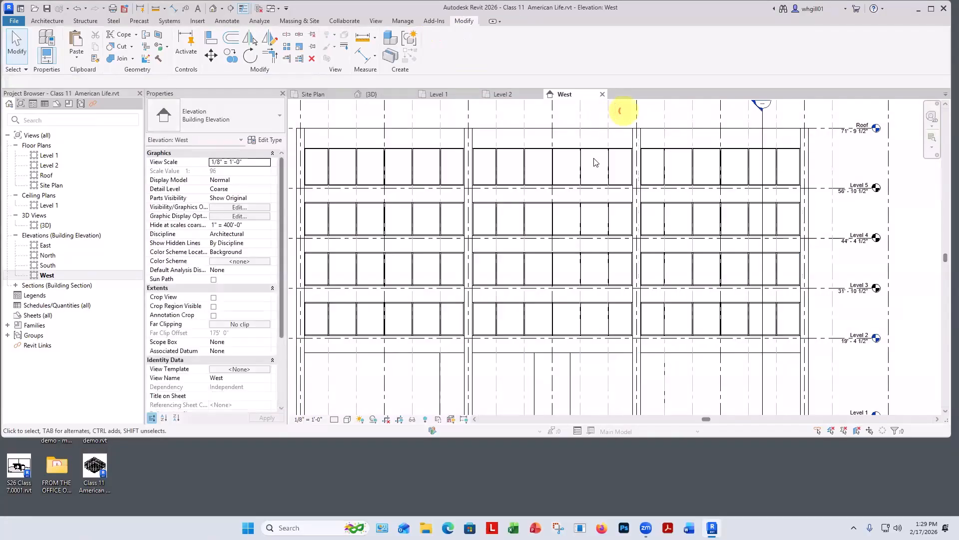
- In the Site Plan view, mirror the three west-side "Exterior wall piece" groups about the building's central vertical grid line, keeping the originals
double_click(50, 185)
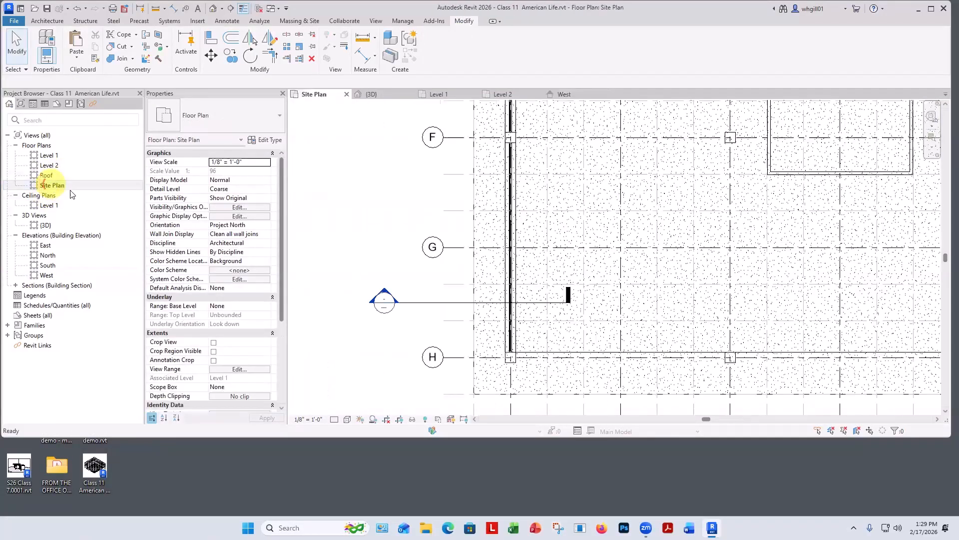
scroll(543, 265, "down", 6)
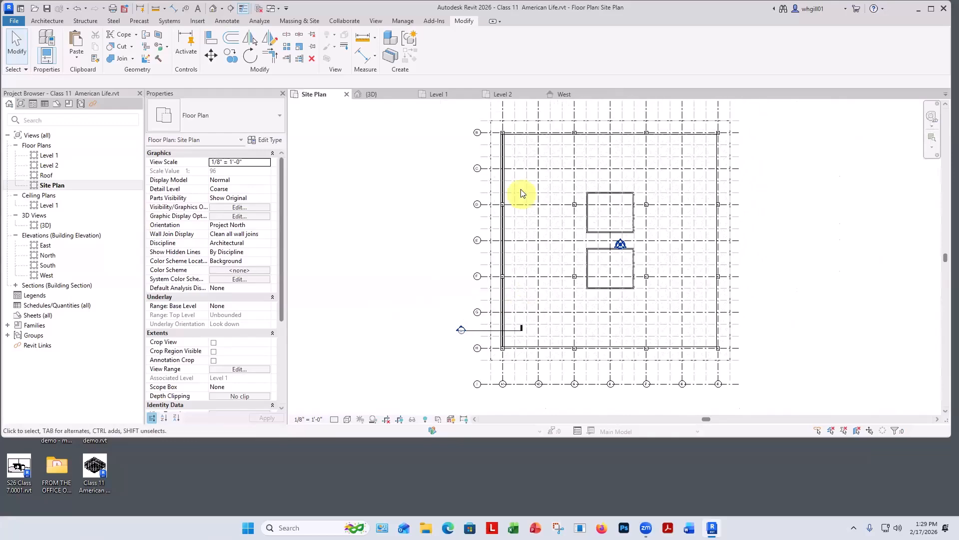
left_click_drag(494, 107, 512, 367)
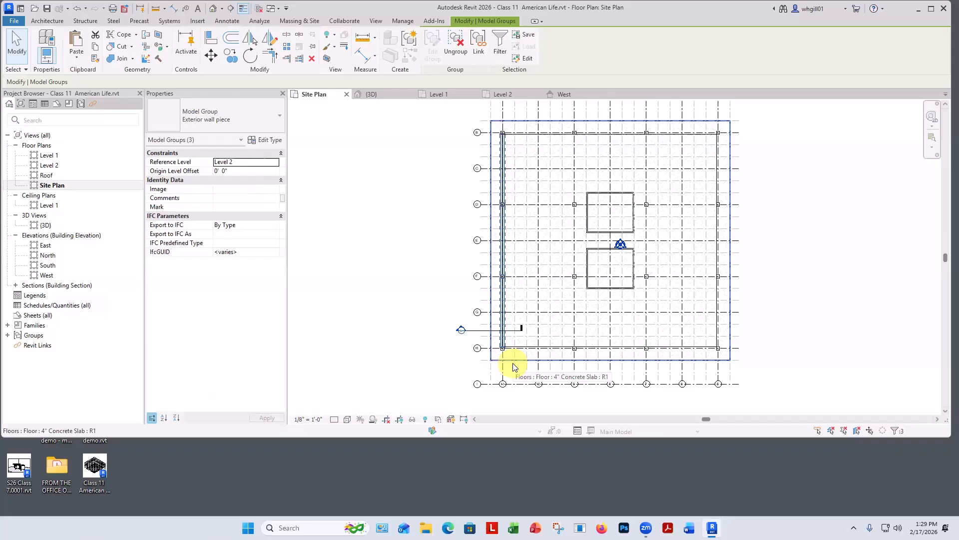
middle_click_drag(407, 189, 390, 220)
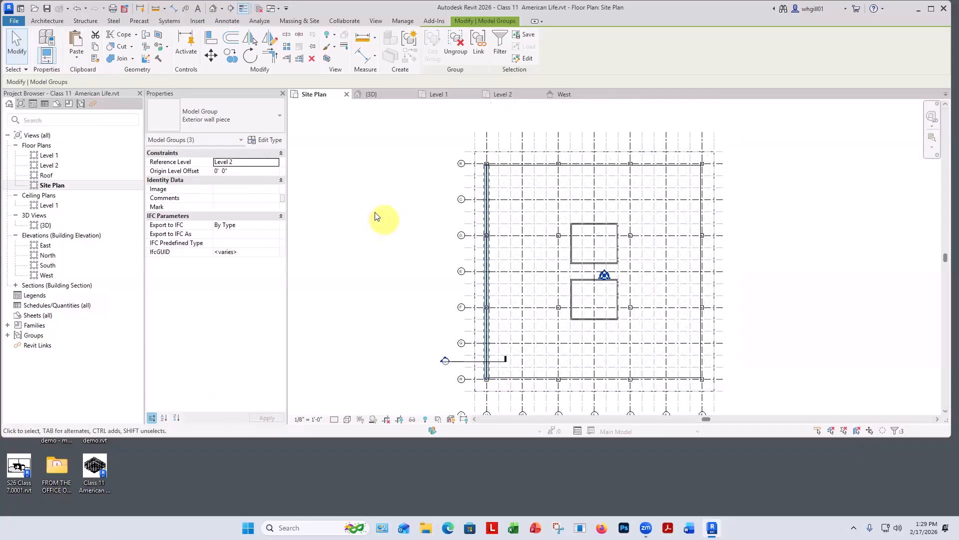
left_click(250, 37)
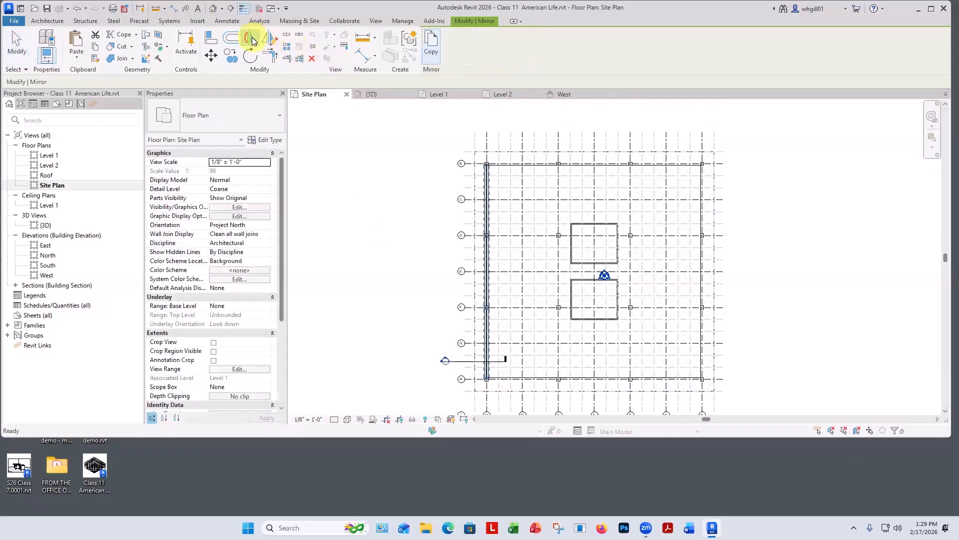
left_click(595, 148)
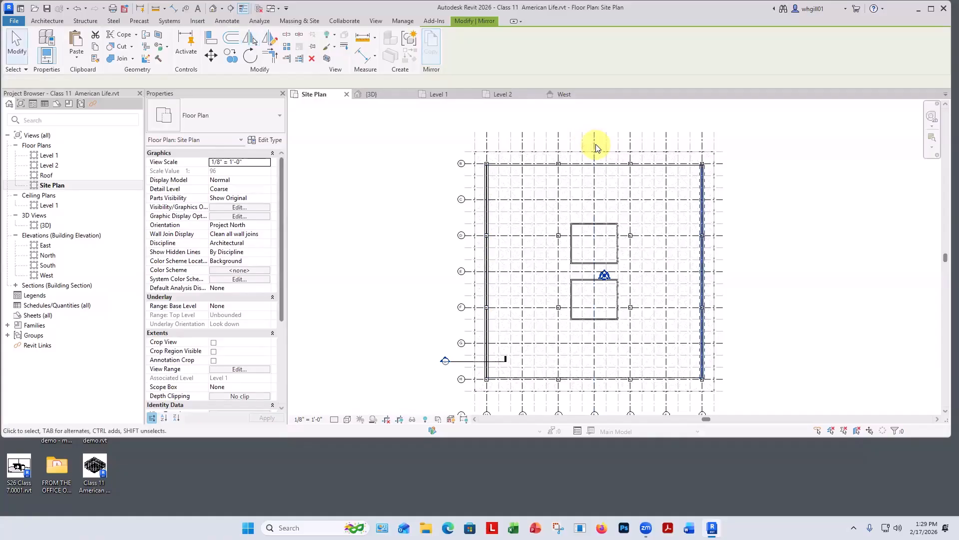
left_click(535, 274)
- Mirror a copy of the three west-side wall groups onto the south side, drawing a 45° axis through opposite corners of the grid H corner column
middle_click_drag(535, 273, 532, 200)
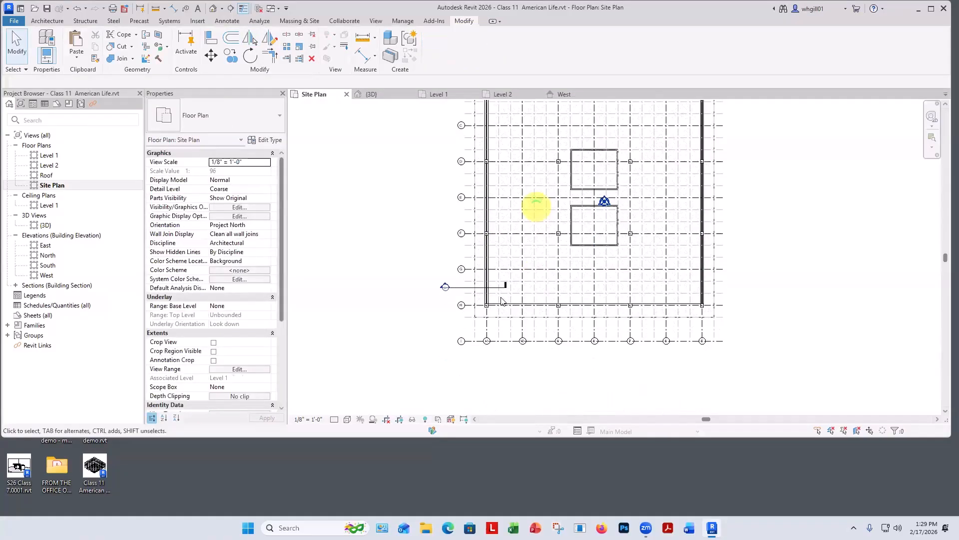
middle_click_drag(497, 317, 496, 335)
middle_click_drag(500, 224, 499, 270)
left_click_drag(480, 125, 492, 388)
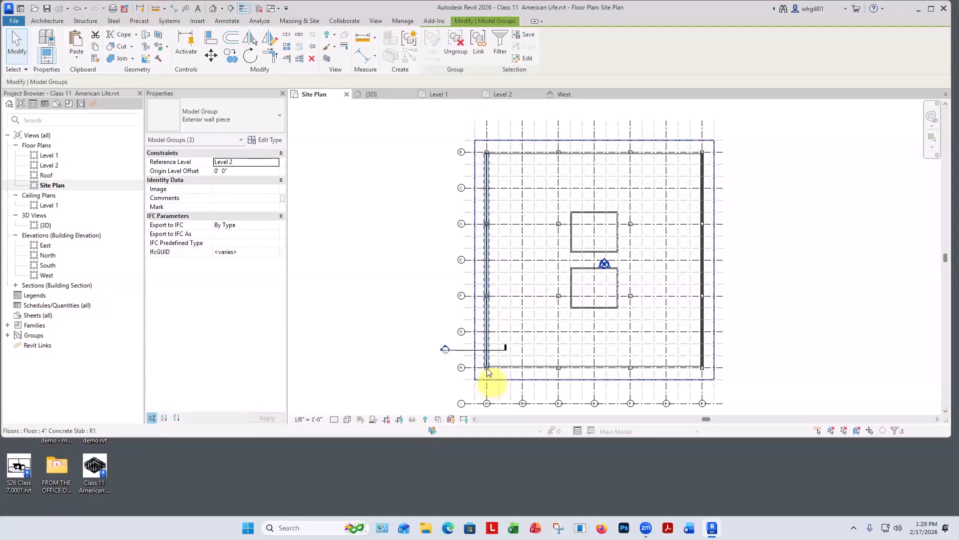
scroll(490, 374, "up", 5)
scroll(483, 359, "up", 5)
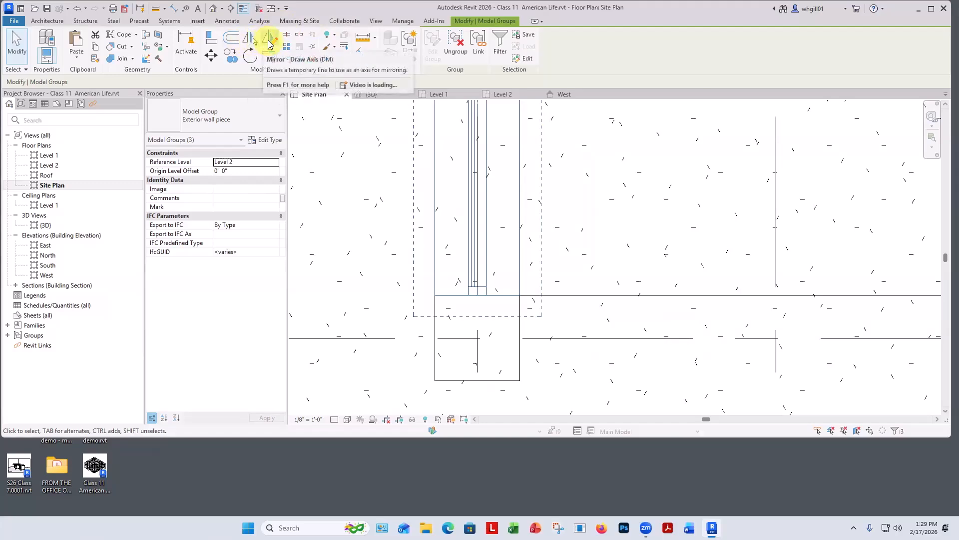
left_click(269, 44)
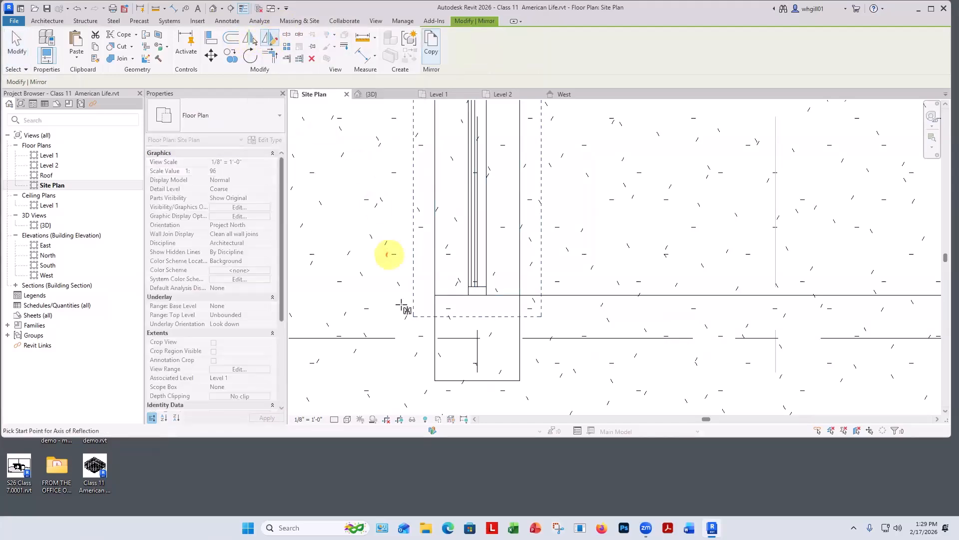
left_click(434, 381)
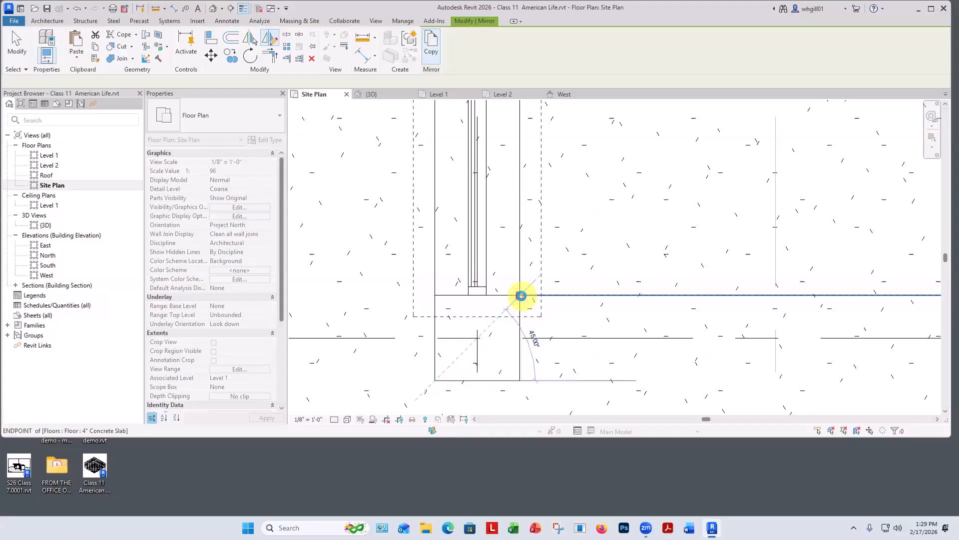
left_click(521, 296)
left_click(572, 235)
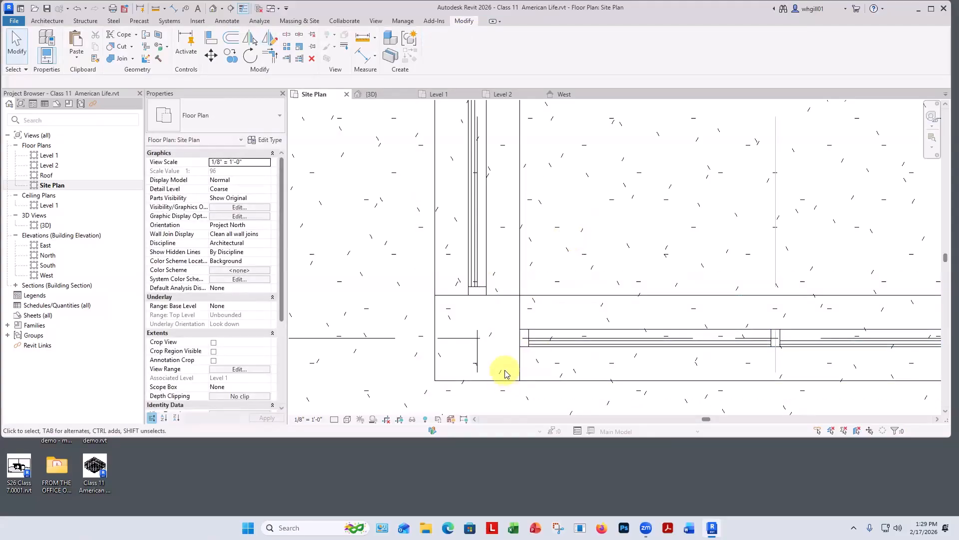
scroll(504, 372, "down", 3)
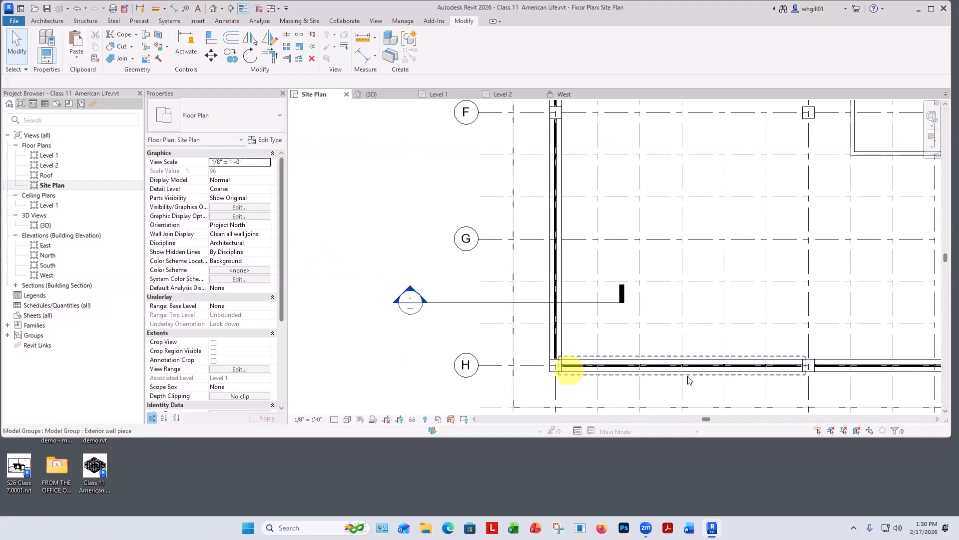
- Mirror a copy of the three south-side "Exterior wall piece" groups about grid E onto the north side, and check the facades in 3D
middle_click_drag(806, 385, 532, 283)
scroll(532, 282, "down", 4)
middle_click_drag(574, 375, 559, 443)
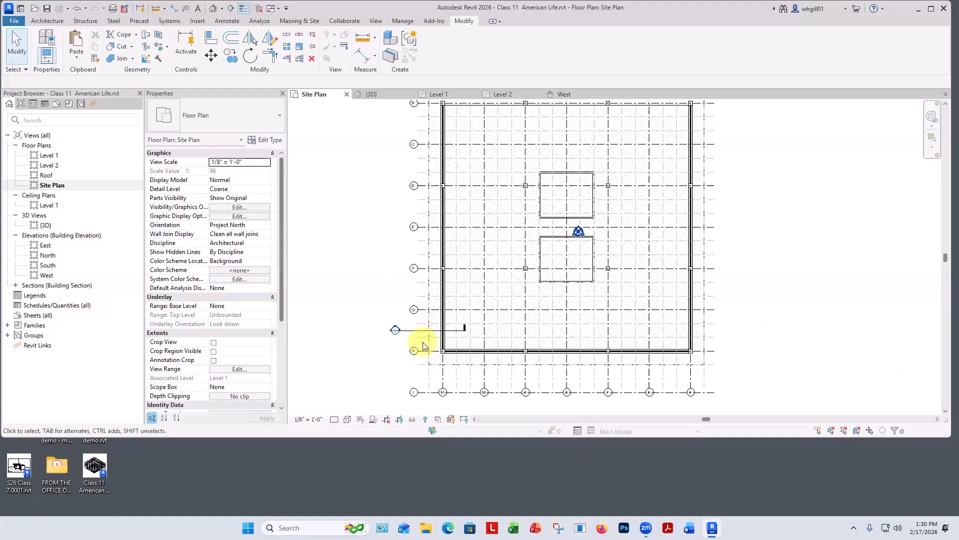
left_click_drag(427, 346, 716, 362)
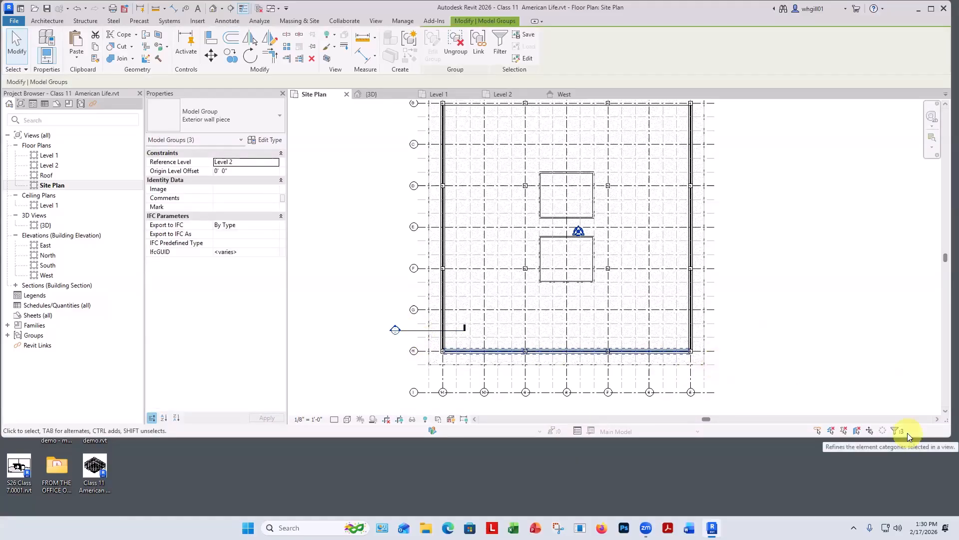
middle_click_drag(888, 325, 888, 356)
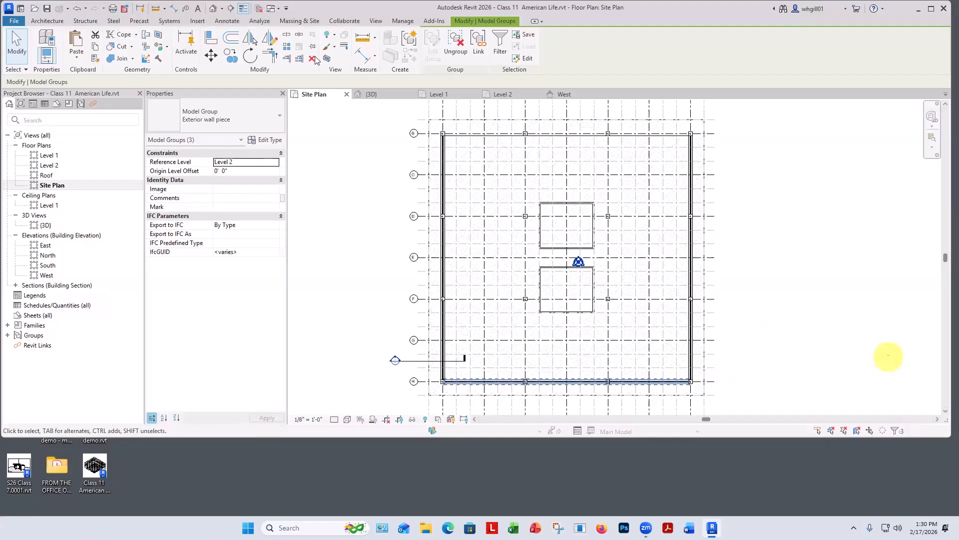
left_click(249, 44)
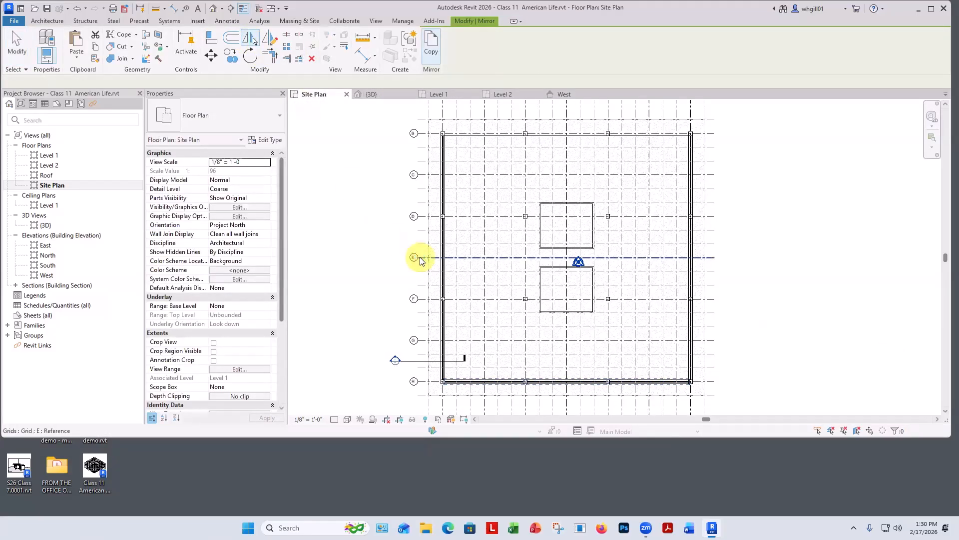
left_click(419, 257)
left_click(343, 258)
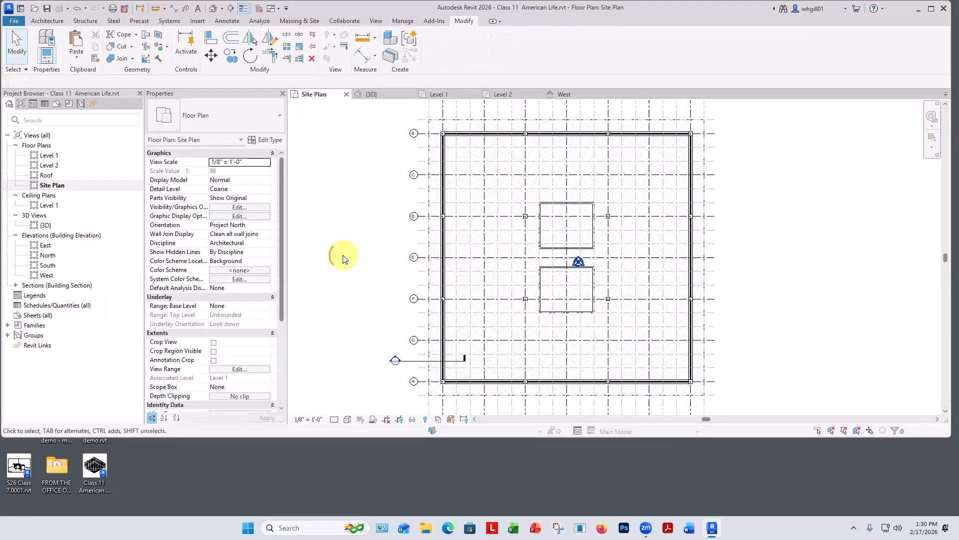
left_click(370, 94)
scroll(509, 273, "down", 3)
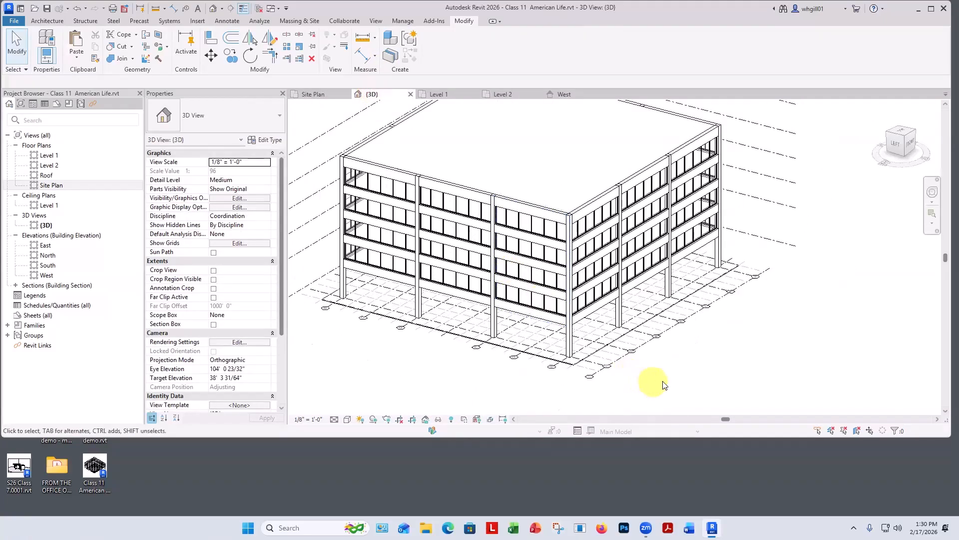
middle_click_drag(653, 381, 693, 358, "shift")
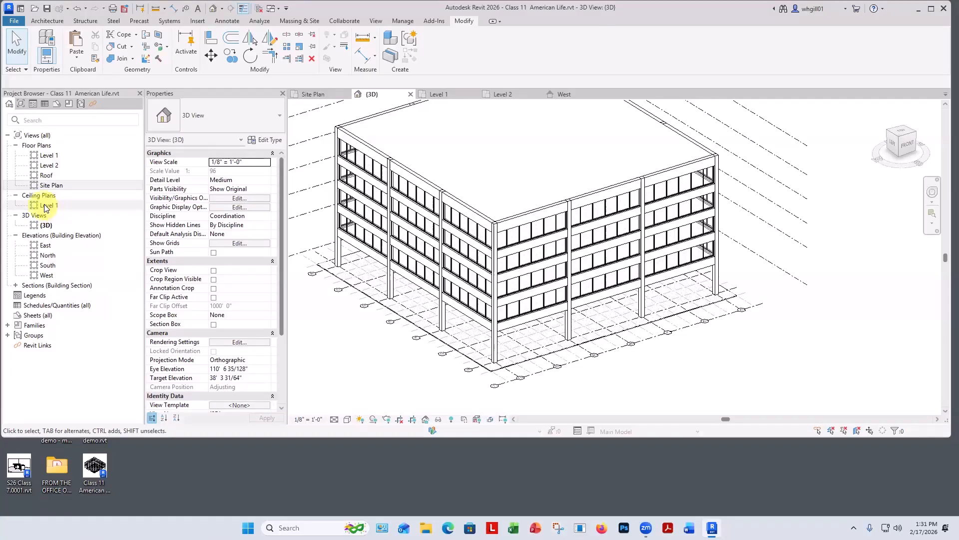
- Create a new reflected ceiling plan view for Level 2
left_click(375, 21)
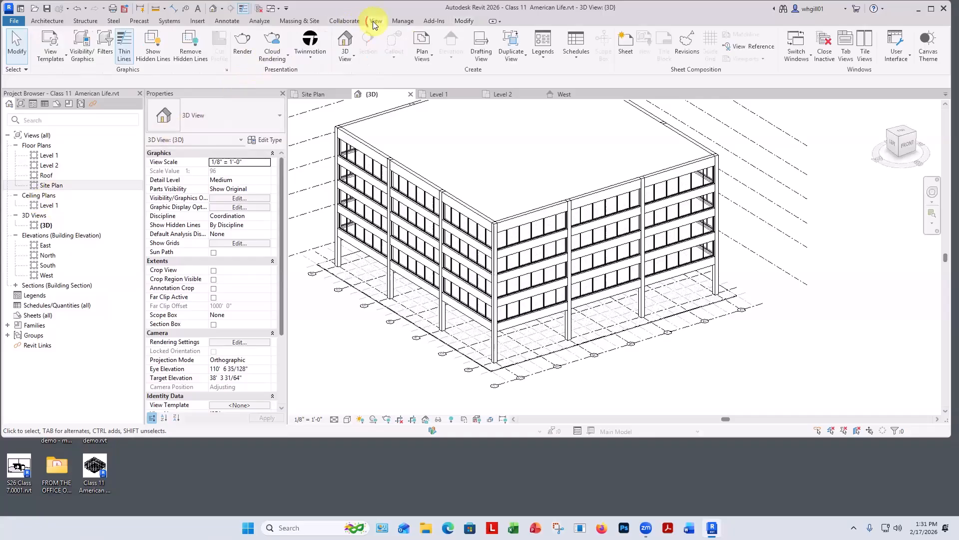
left_click(421, 59)
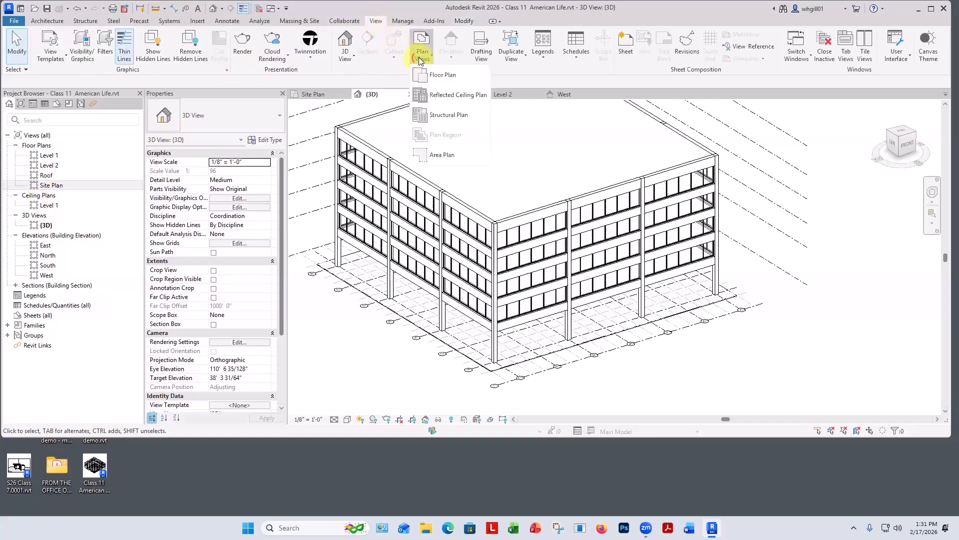
left_click(435, 96)
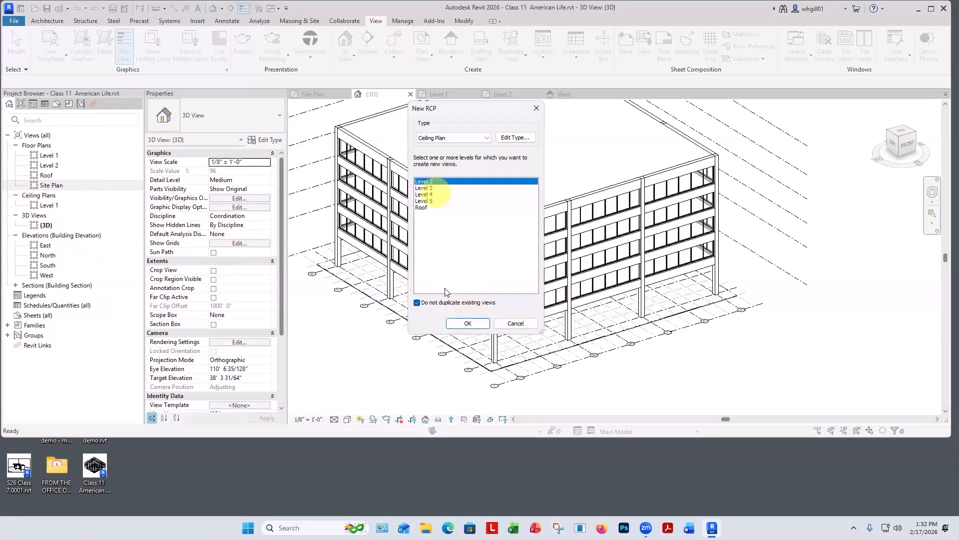
left_click(460, 324)
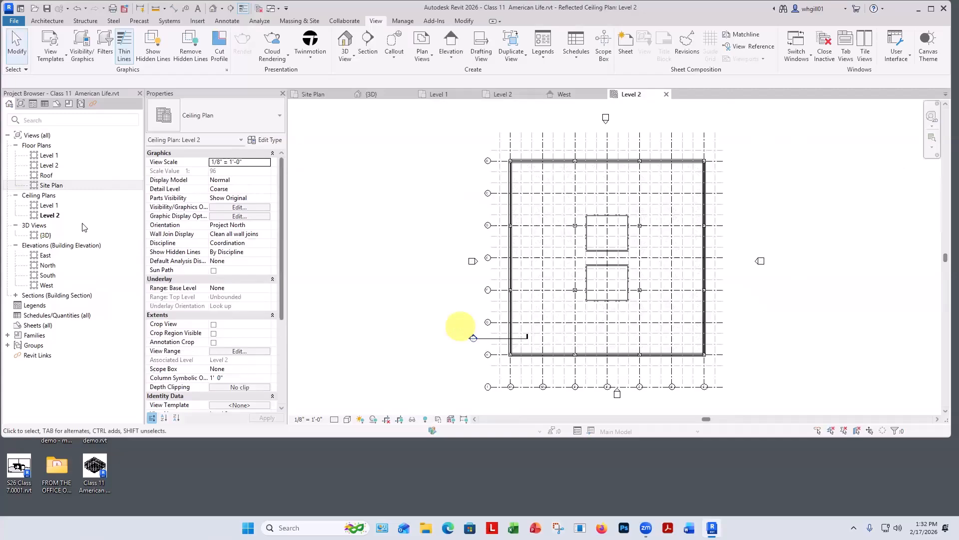
- Open the Level 1 ceiling plan and start a ceiling of type 5/8" GWB on Mtl. Stud
double_click(50, 205)
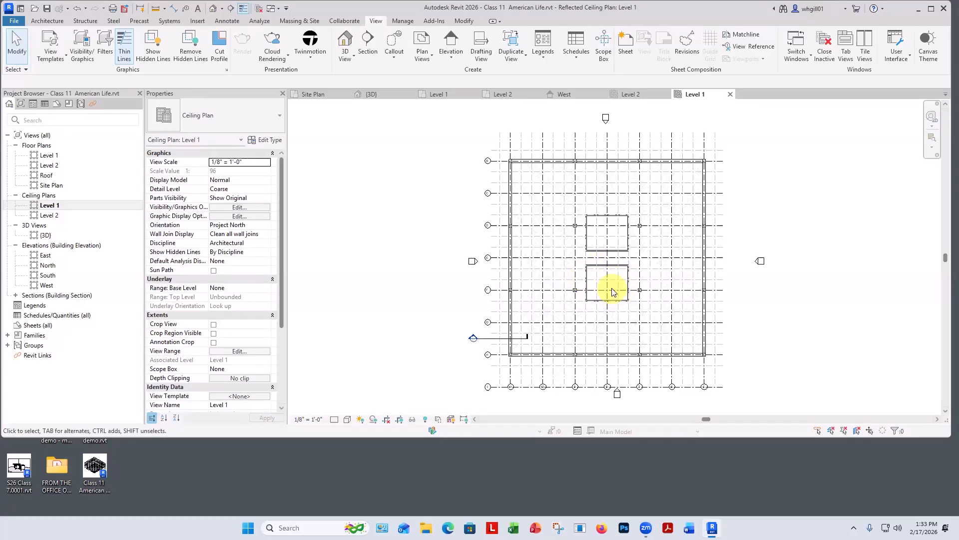
left_click(46, 21)
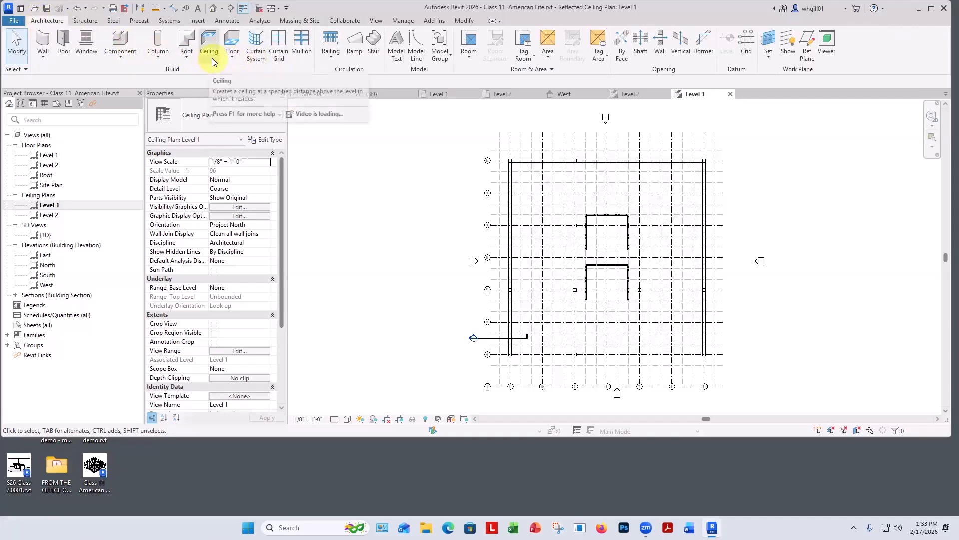
left_click(212, 58)
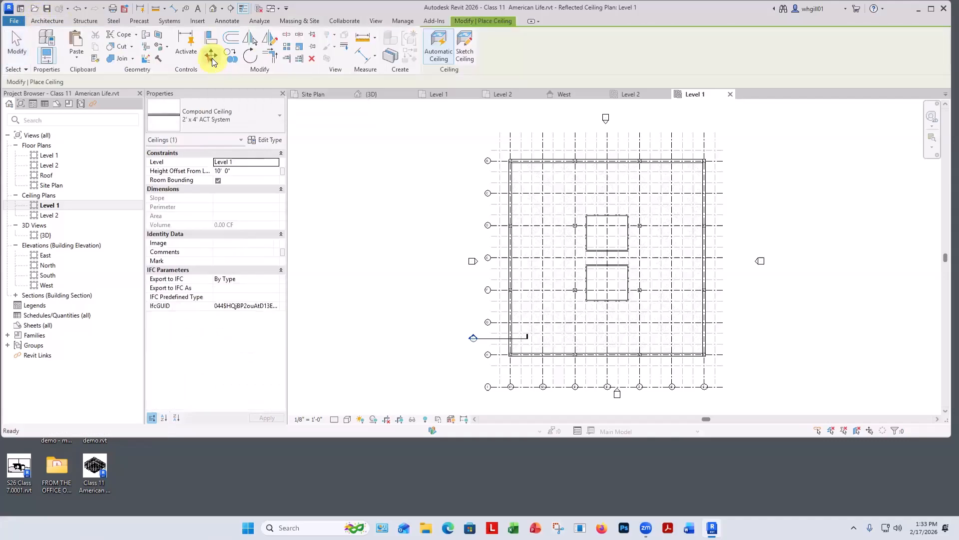
left_click(242, 120)
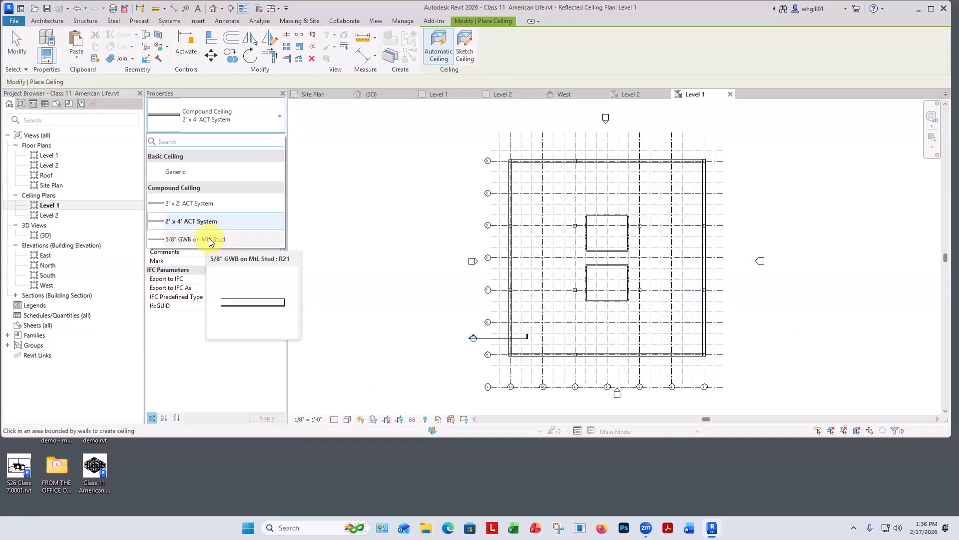
left_click(210, 240)
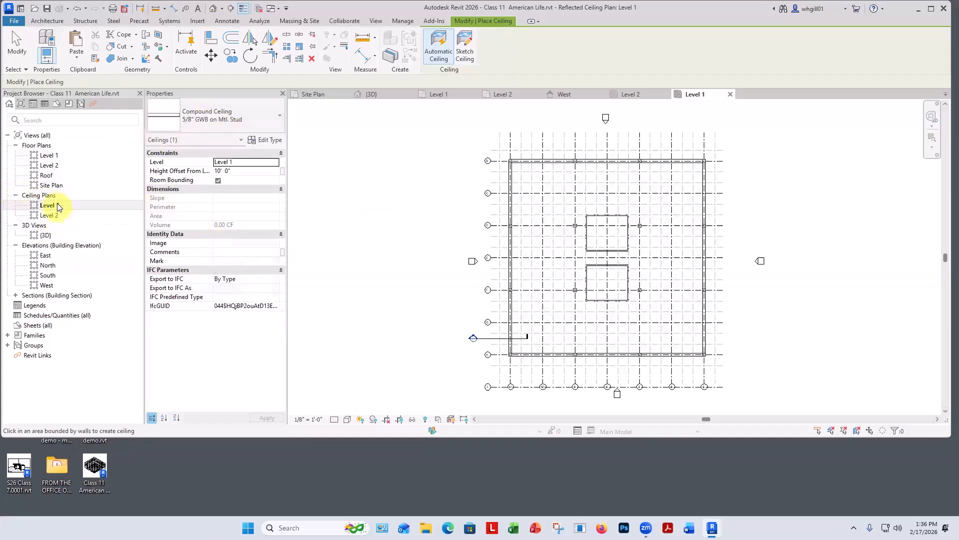
- Sketch the ceiling's outer boundary as a rectangle between opposite inside corners of the building's perimeter
left_click(463, 48)
left_click(515, 36)
scroll(515, 165, "up", 5)
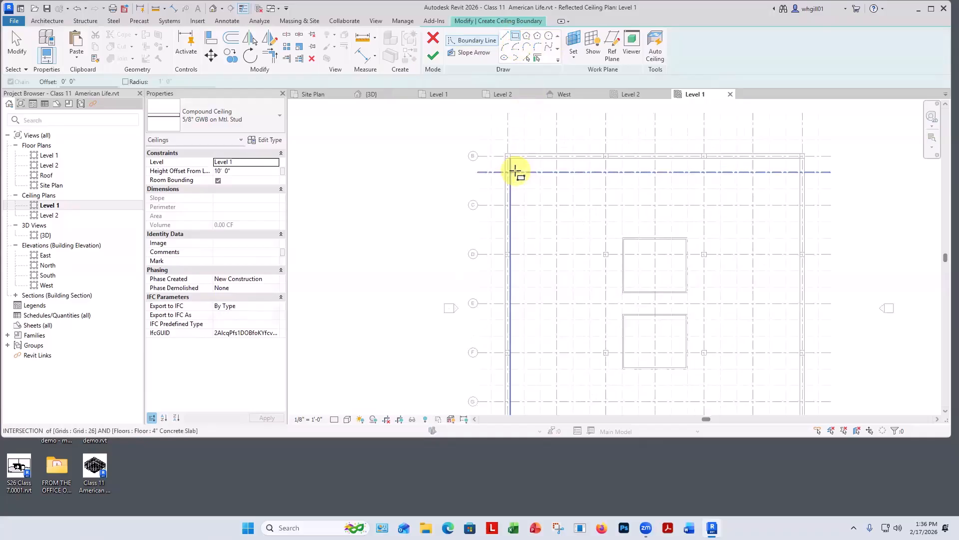
left_click(499, 128)
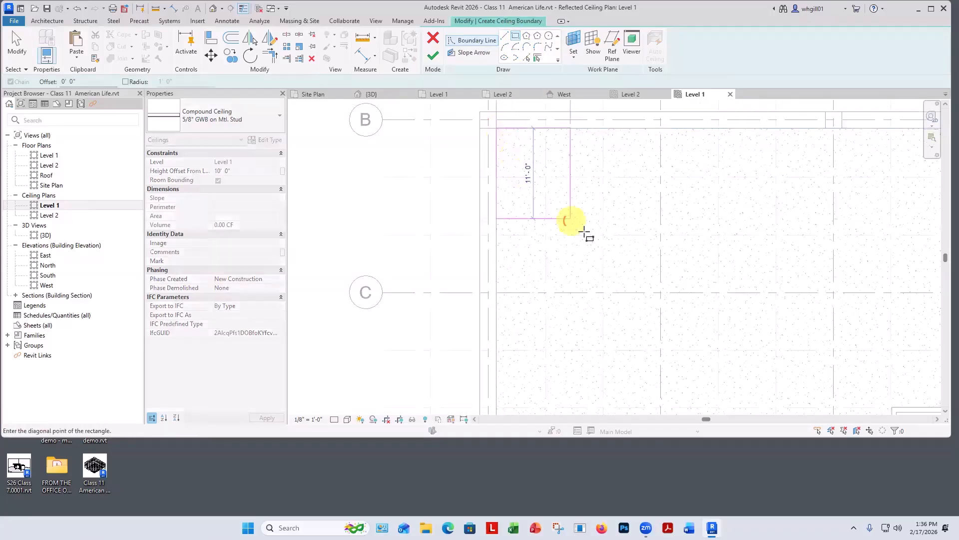
scroll(578, 225, "down", 5)
middle_click_drag(516, 202, 290, 10)
middle_click_drag(625, 353, 606, 216)
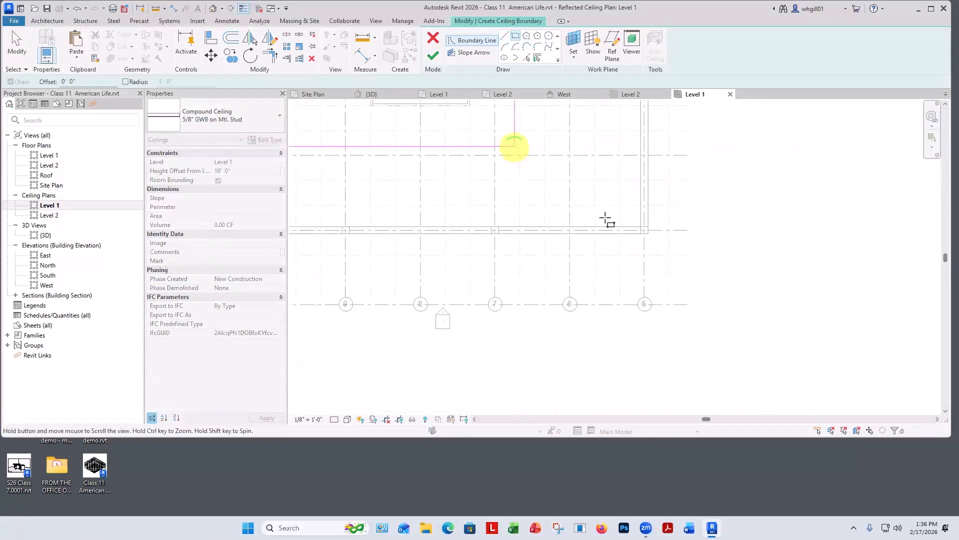
left_click(639, 227)
scroll(680, 317, "down", 4)
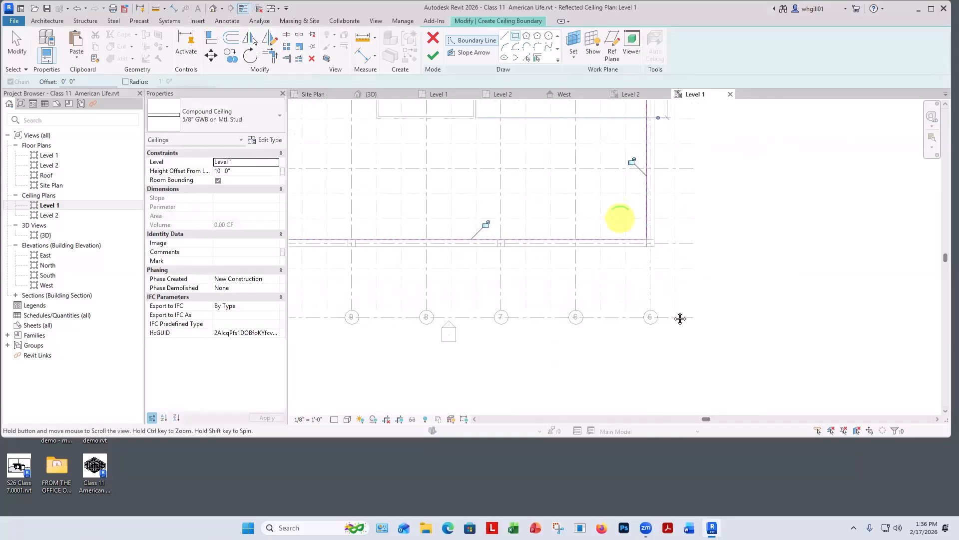
- Sketch rectangular openings around the outer faces of the two central core enclosures and finish the Level 1 ceiling
scroll(552, 203, "up", 4)
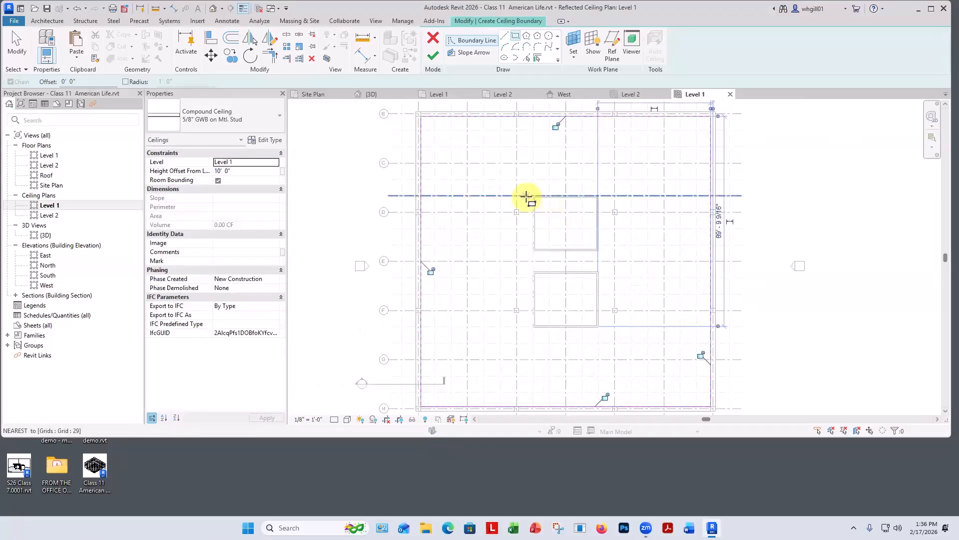
scroll(642, 306, "down", 3)
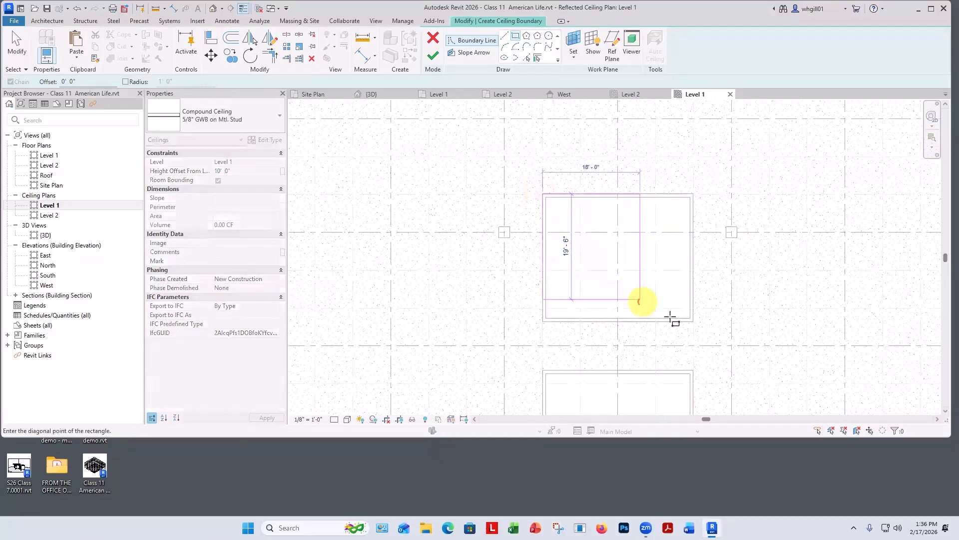
scroll(692, 321, "up", 2)
middle_click_drag(691, 321, 552, 208)
left_click(557, 200)
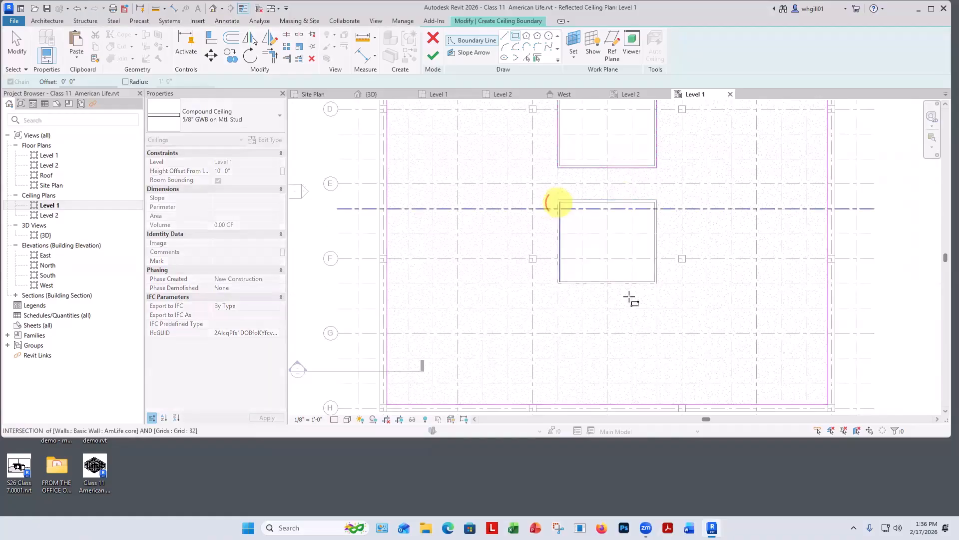
left_click(656, 283)
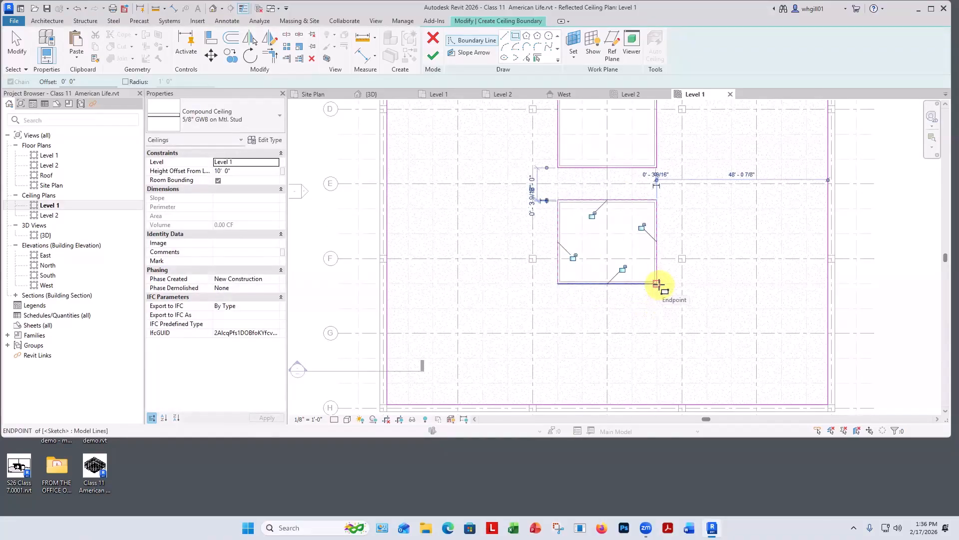
scroll(690, 259, "down", 2)
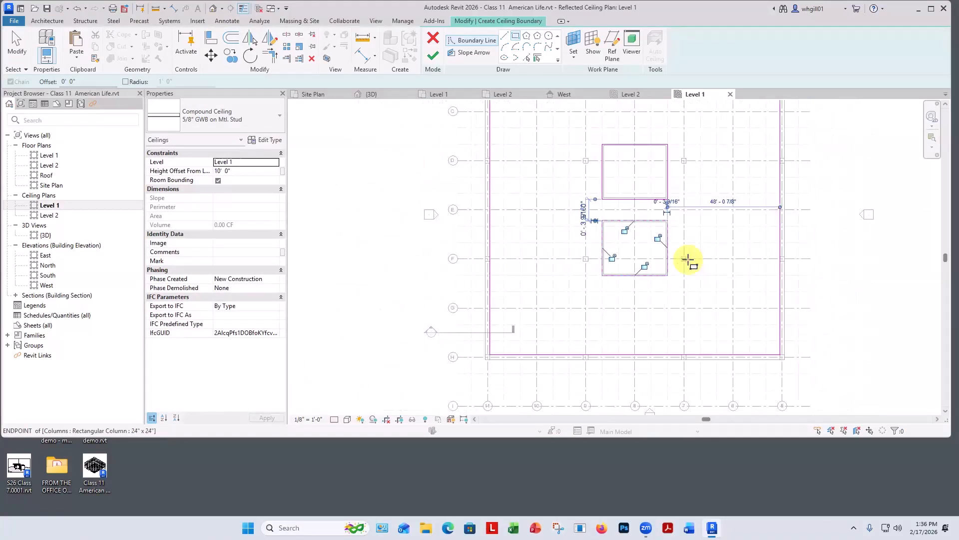
middle_click_drag(813, 240, 760, 283)
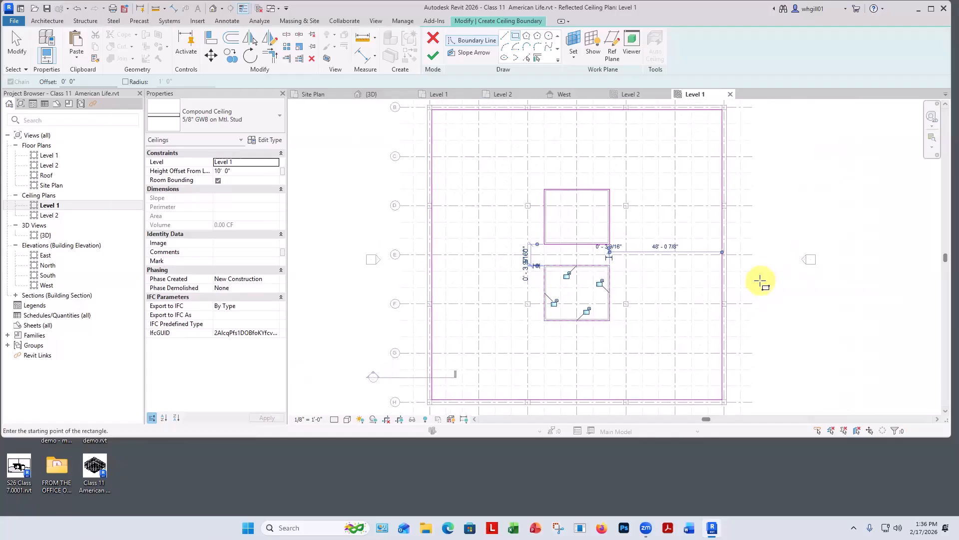
left_click(431, 57)
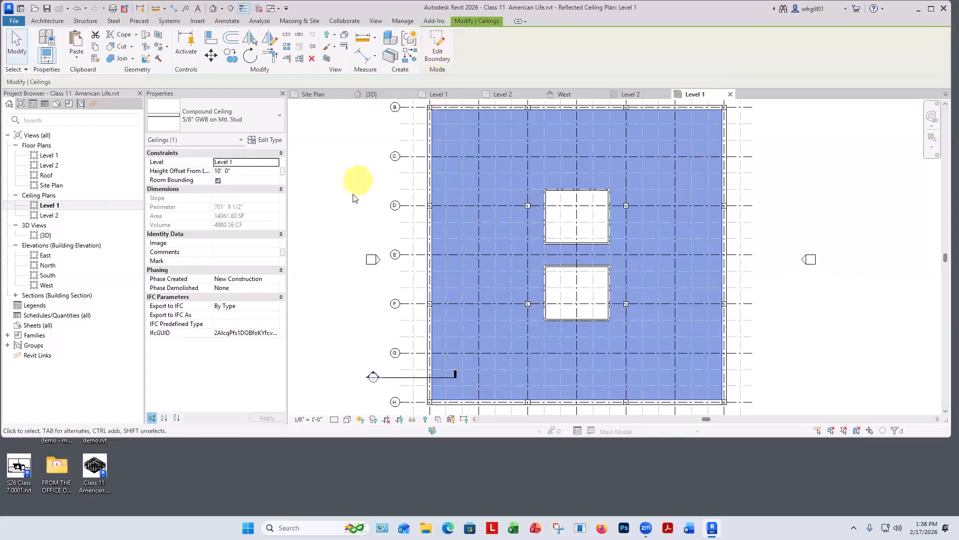
left_click(350, 193)
scroll(359, 196, "down", 1)
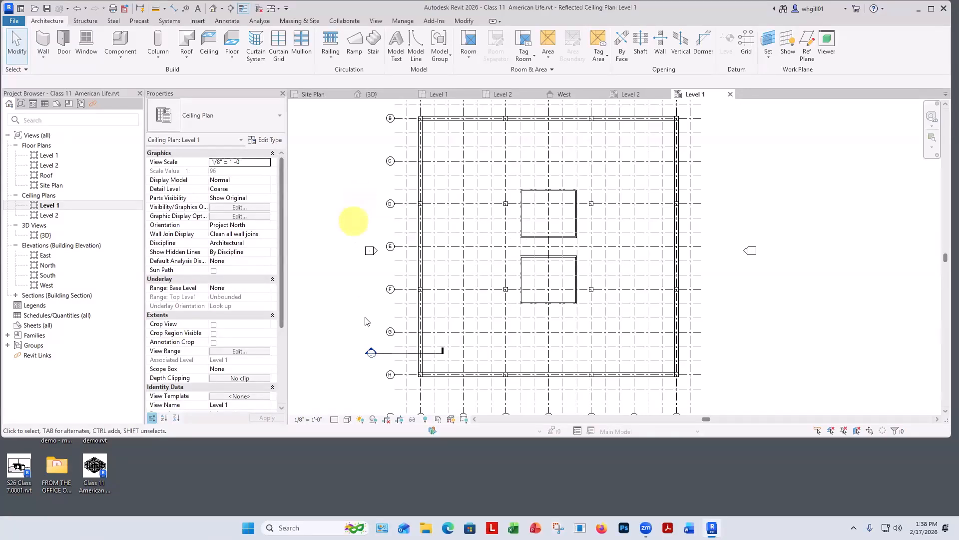
- Open the building section Section 1 from its marker beside the Level 1 ceiling plan
left_click(389, 359)
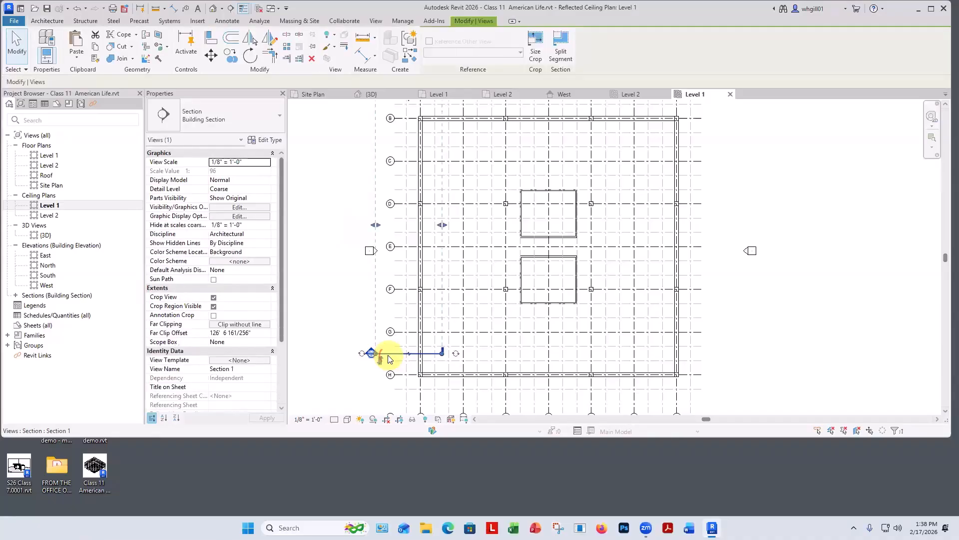
left_click(352, 330)
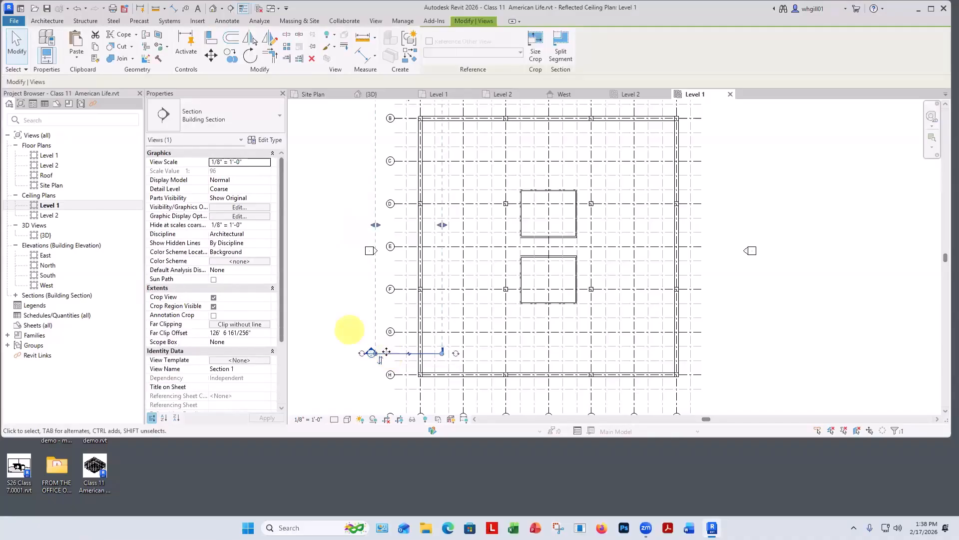
left_click(395, 357)
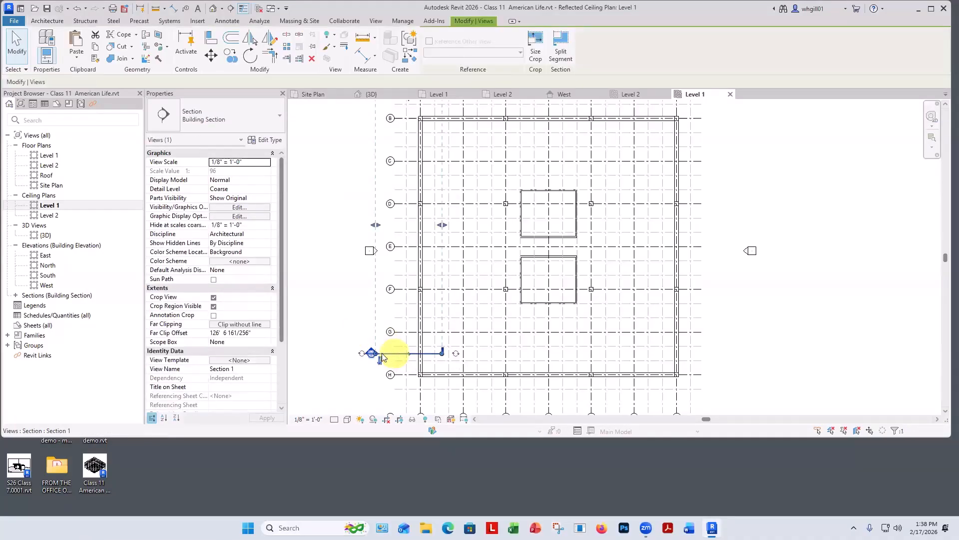
left_click(321, 325)
double_click(370, 354)
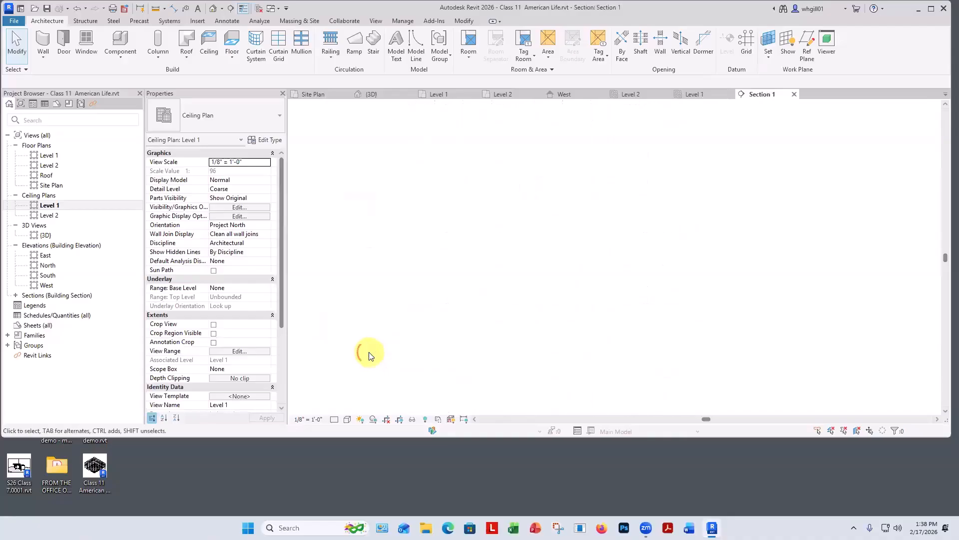
middle_click_drag(669, 324, 519, 353)
scroll(519, 353, "up", 5)
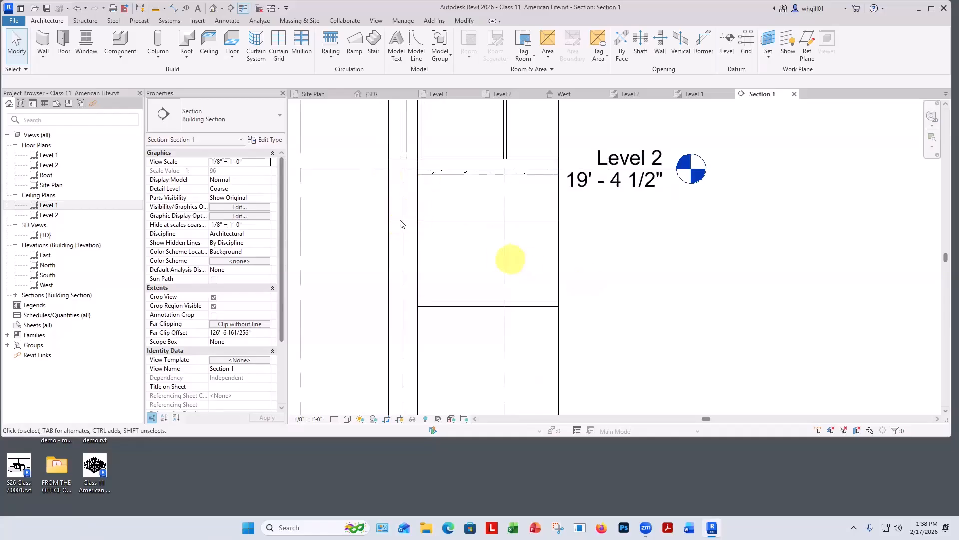
- Move the gypsum board ceiling up so its underside aligns with the lower edge of the exterior wall band below Level 2
left_click(451, 300)
middle_click_drag(460, 295, 421, 346)
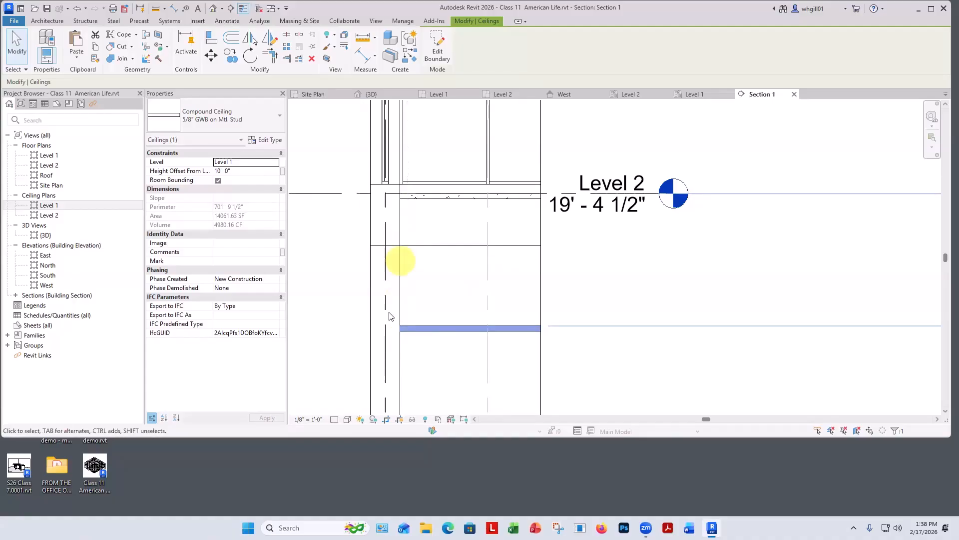
scroll(401, 317, "up", 3)
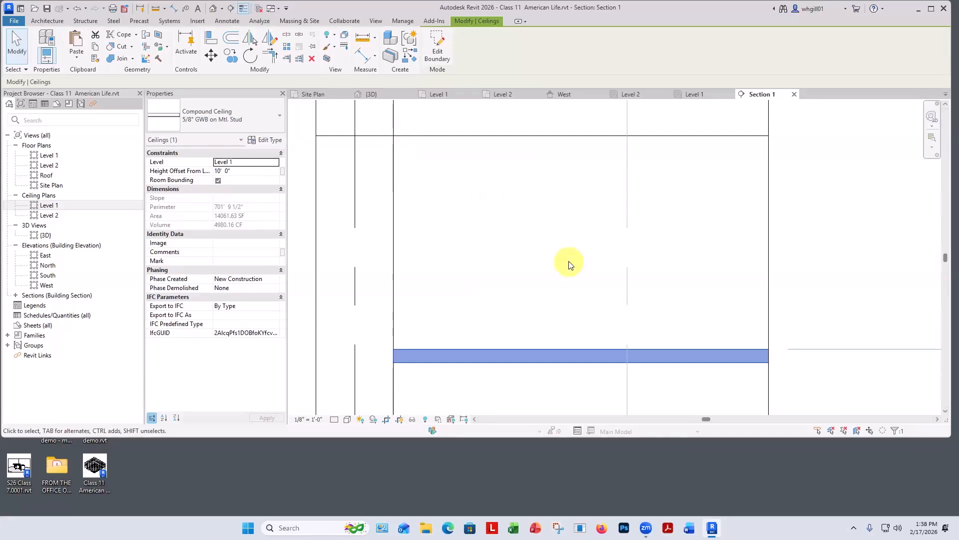
left_click(433, 348)
key("m")
key("v")
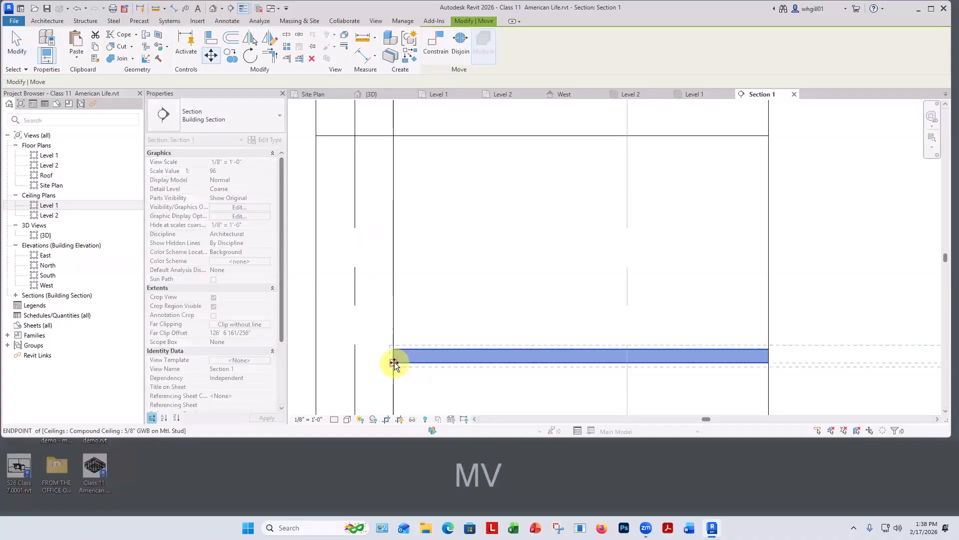
left_click(394, 362)
left_click(395, 136)
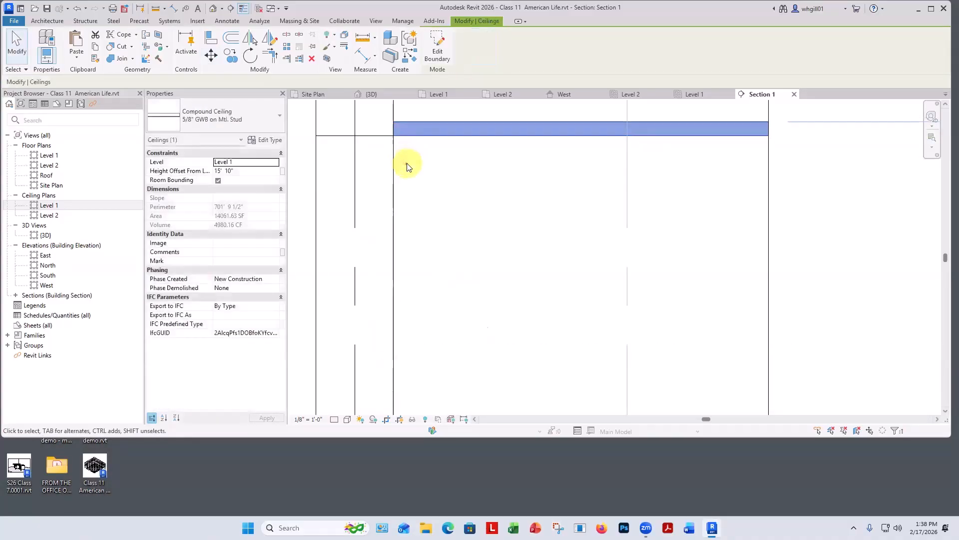
key("Escape")
key("Escape")
- Move the ceiling up a further 1" above the lower edge of the exterior wall band
left_click(447, 256)
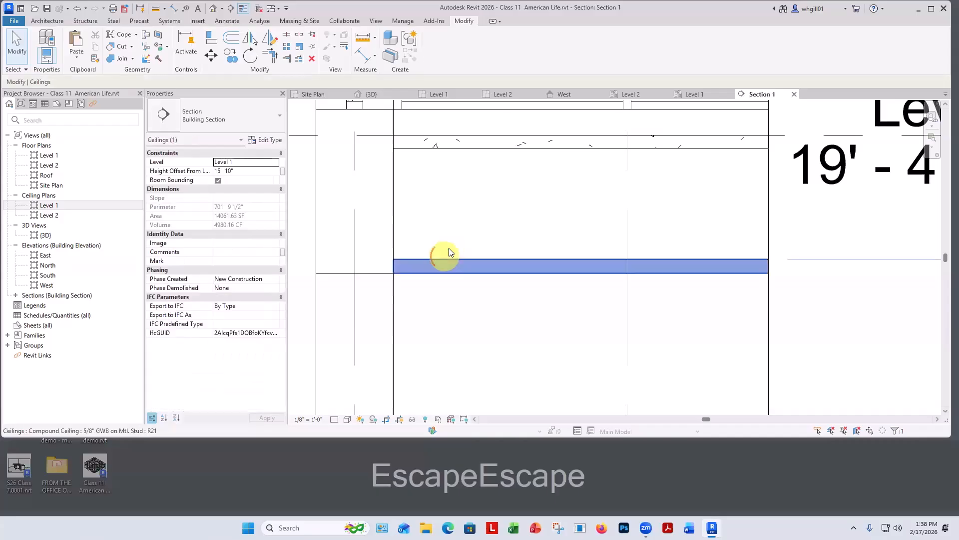
key("m")
key("v")
left_click(445, 256)
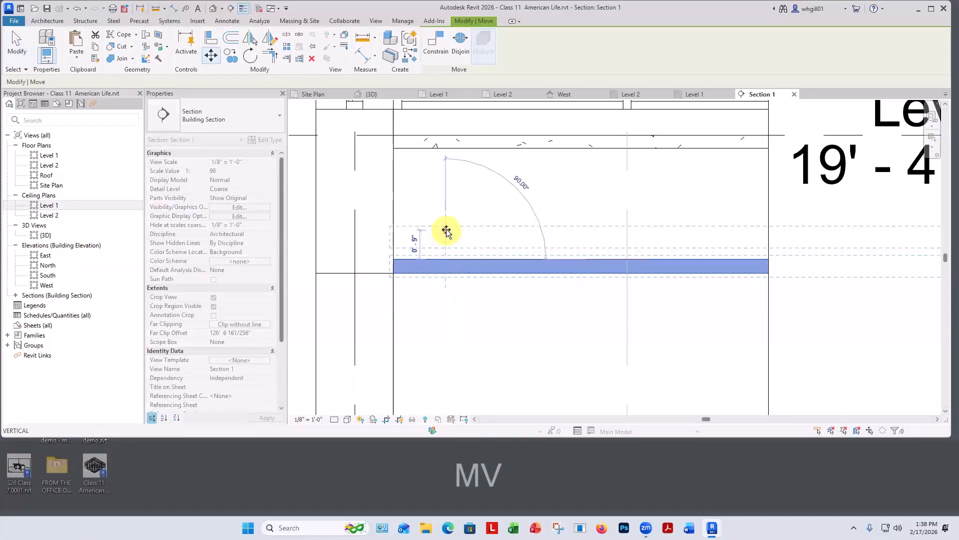
type("1'")
key("Return")
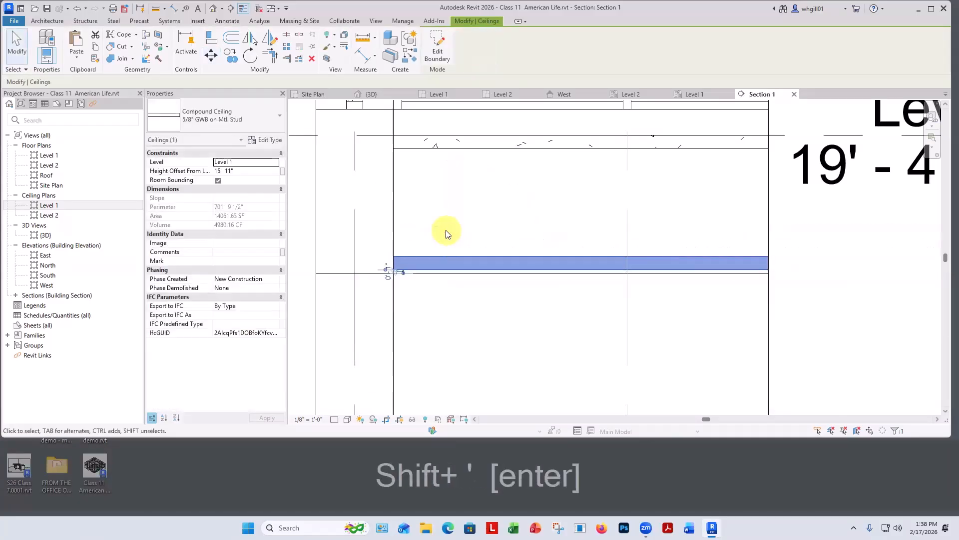
left_click(447, 335)
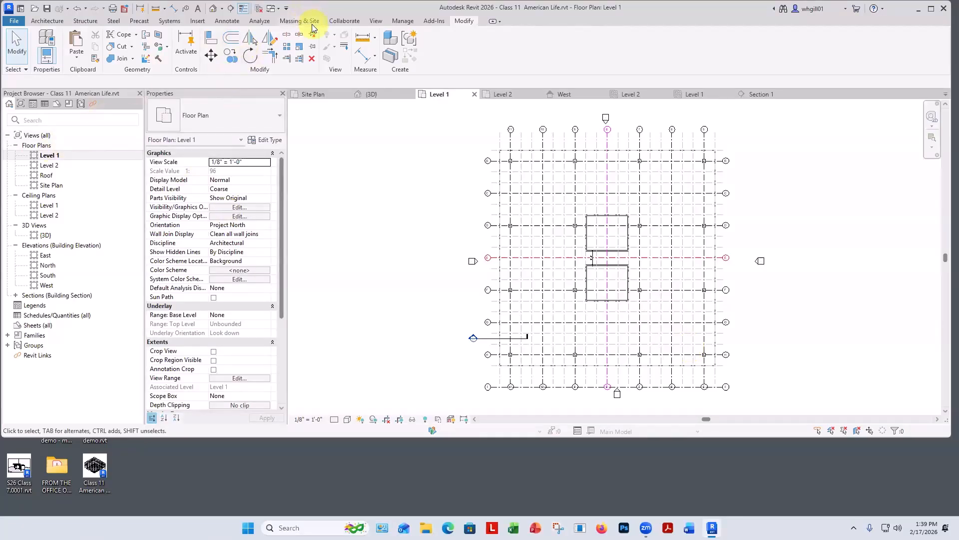
- Place a camera on the Level 1 floor plan outside the building's lower right corner, looking diagonally toward the central cores
left_click(379, 22)
left_click(345, 55)
left_click(627, 298)
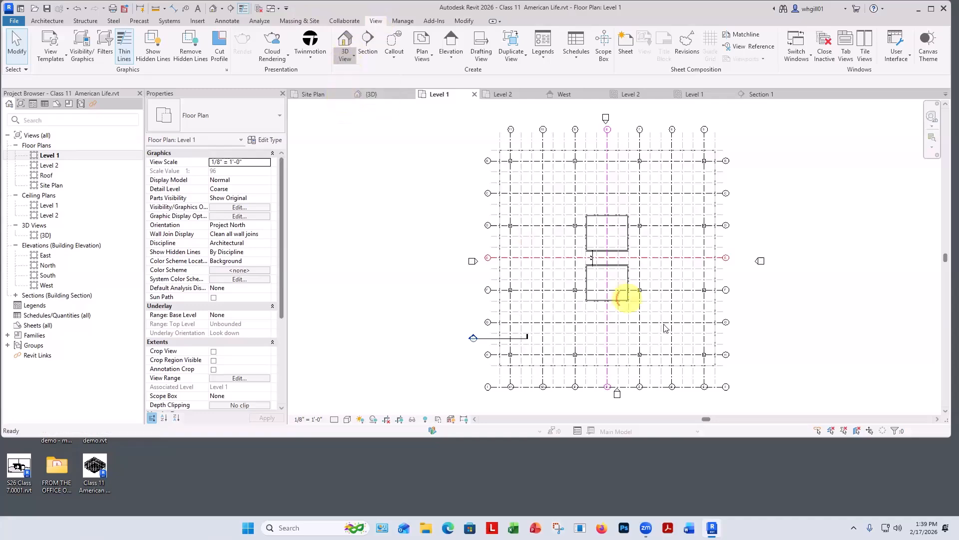
left_click(694, 376)
left_click(577, 227)
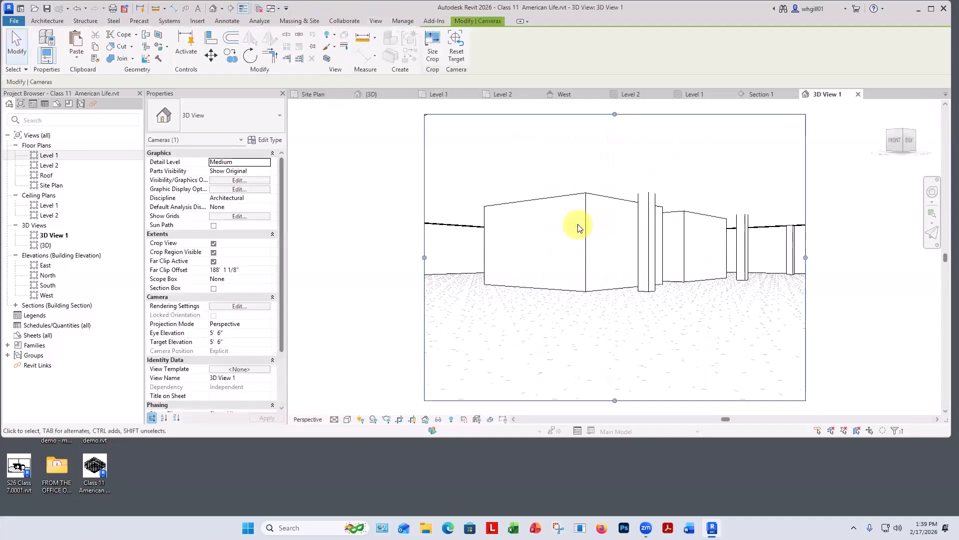
- Enlarge the camera view's crop region to the left and upward to take in the facade and ground-floor columns
scroll(591, 220, "down", 2)
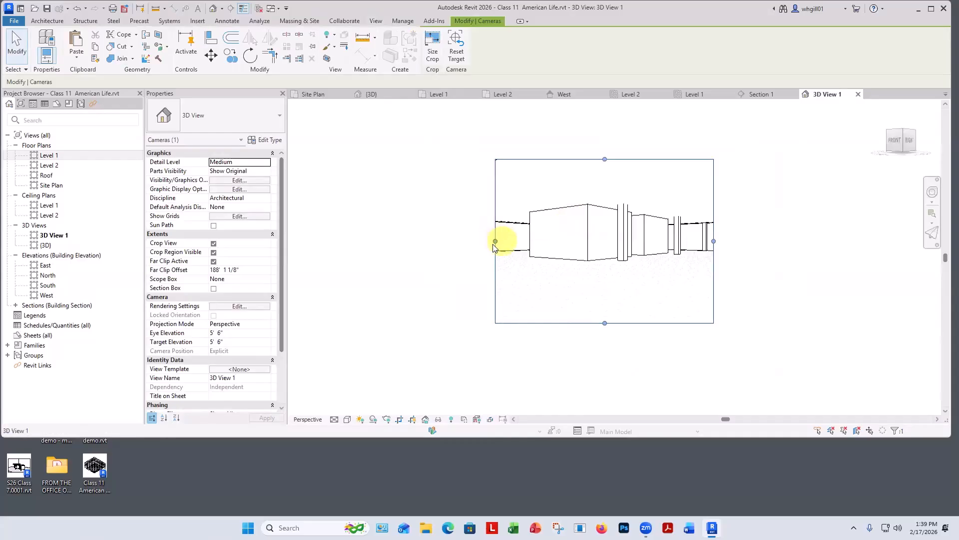
left_click_drag(495, 242, 344, 242)
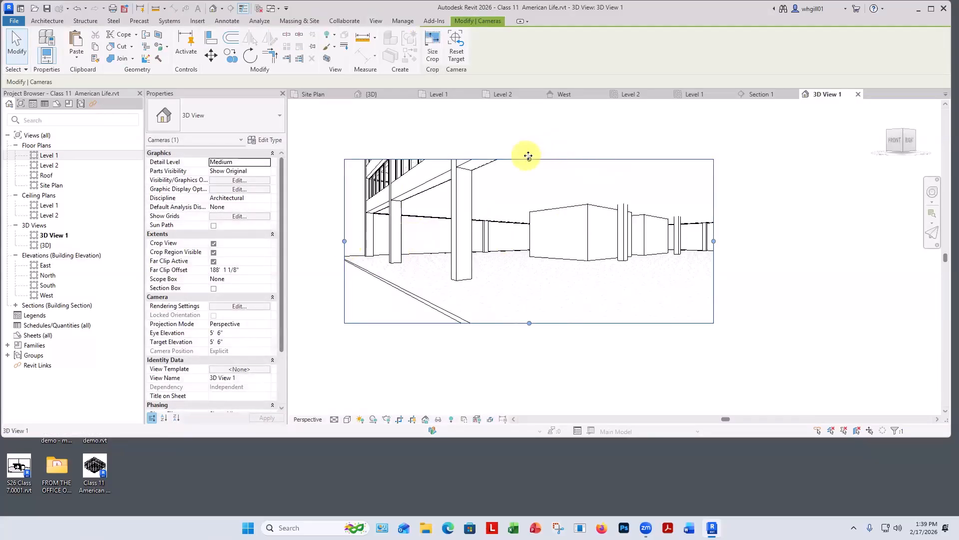
left_click_drag(528, 158, 567, 116)
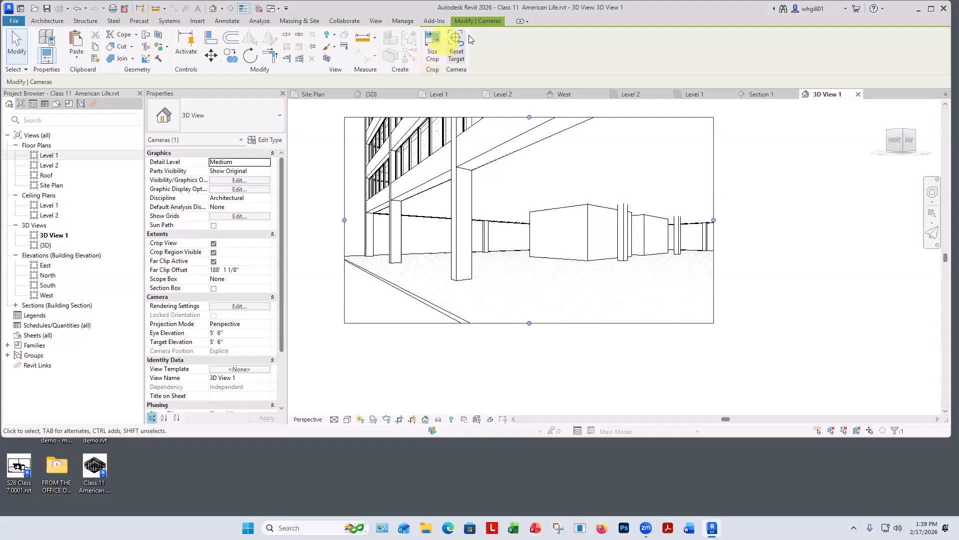
- Join the ceiling geometry with the two interior columns visible beside the cores in the camera view
left_click(124, 59)
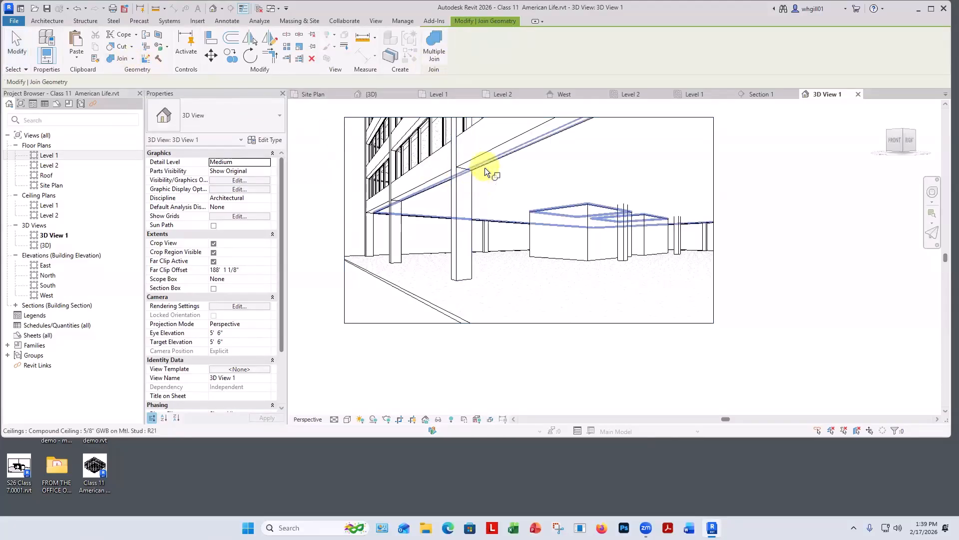
left_click(624, 185)
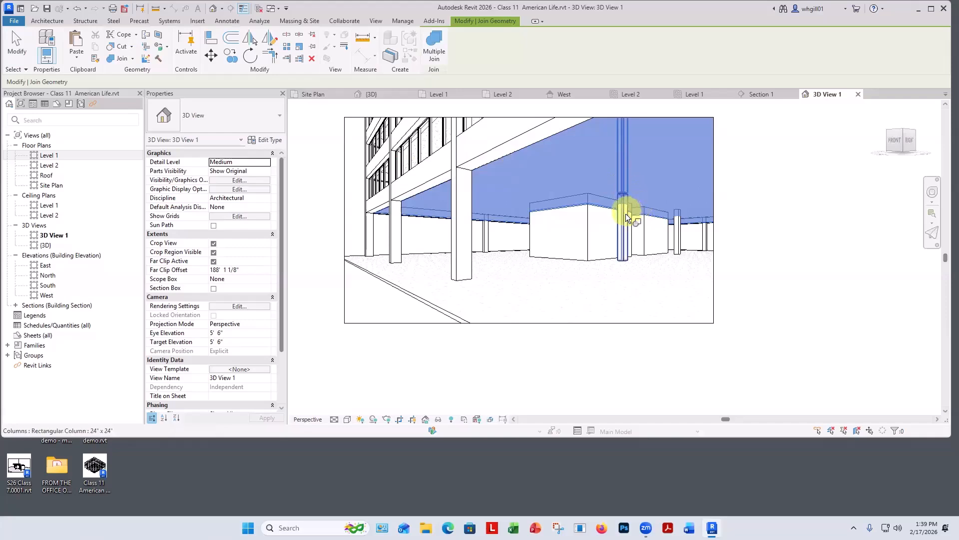
left_click(625, 213)
left_click(532, 134)
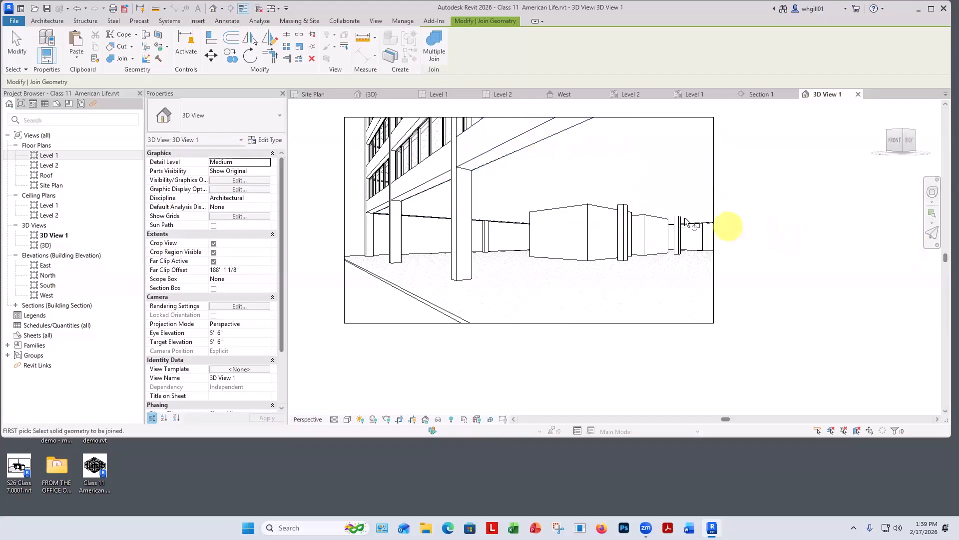
left_click(478, 176)
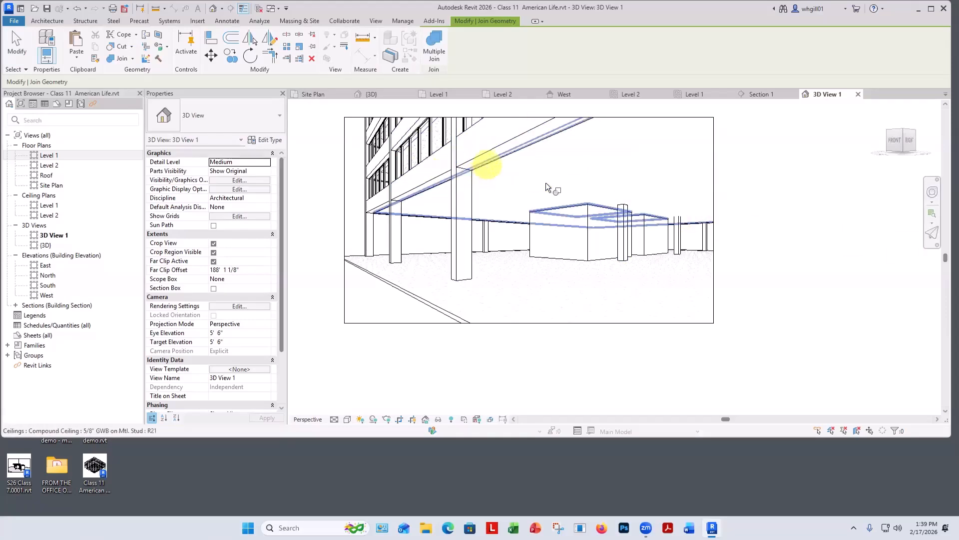
left_click(491, 162)
left_click(677, 215)
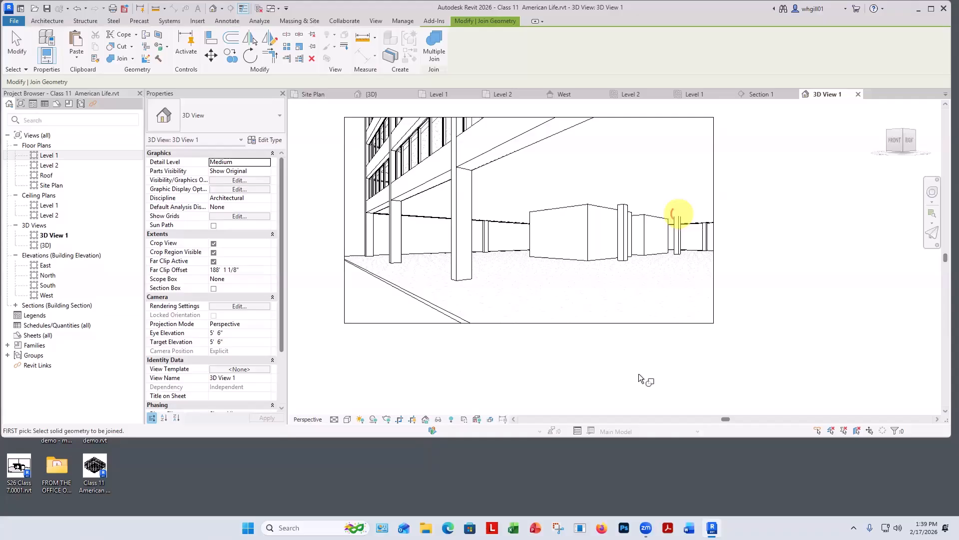
left_click(676, 238)
left_click(480, 169)
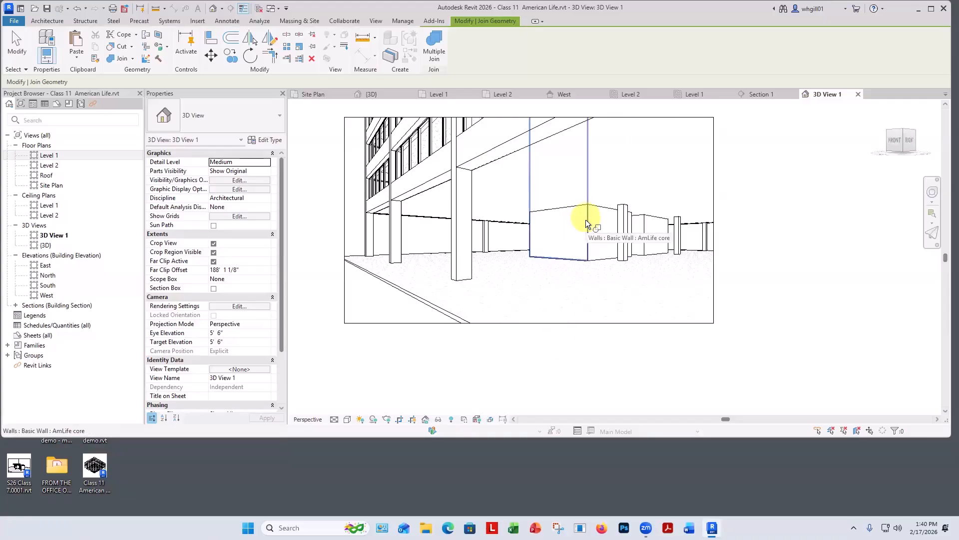
- Return to the Level 1 ceiling plan and allow pinned elements to be selected
double_click(49, 205)
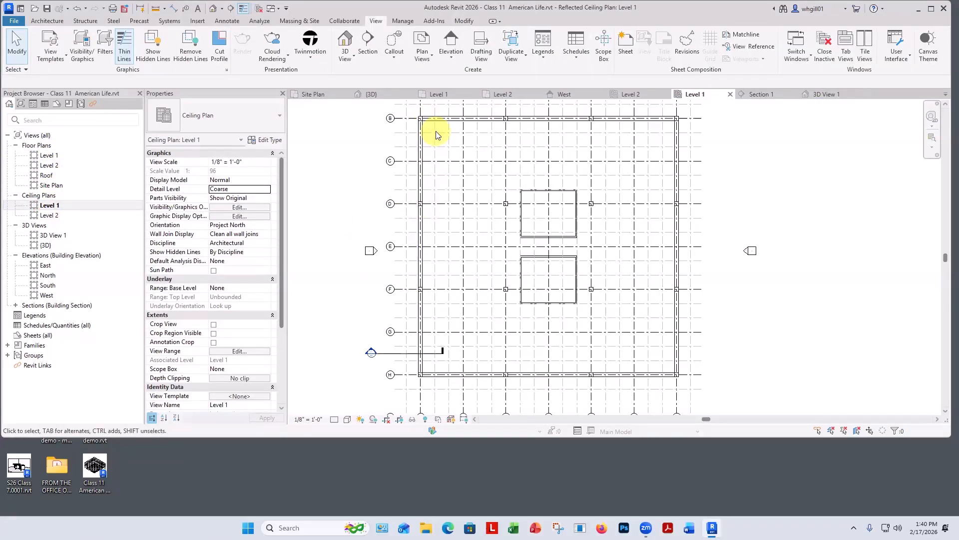
middle_click_drag(438, 171, 431, 173)
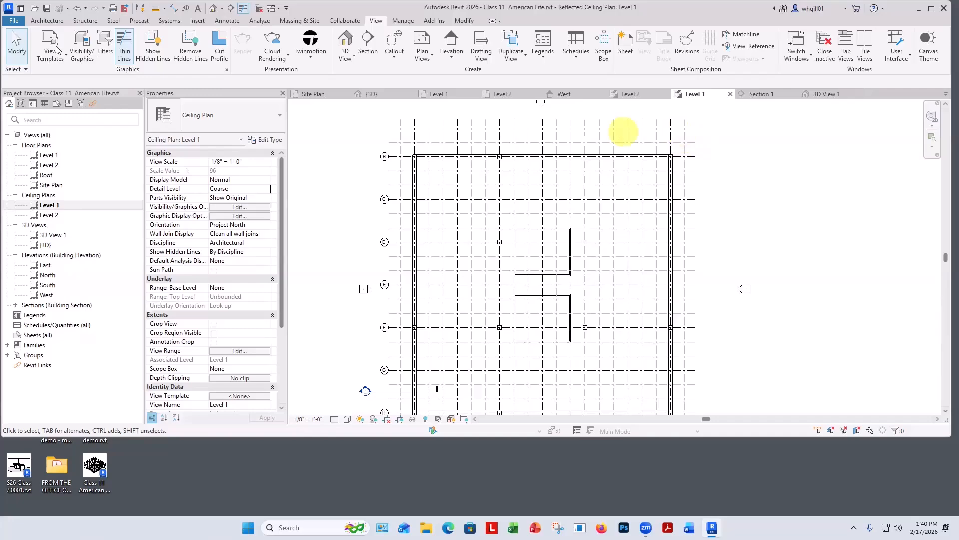
left_click(17, 69)
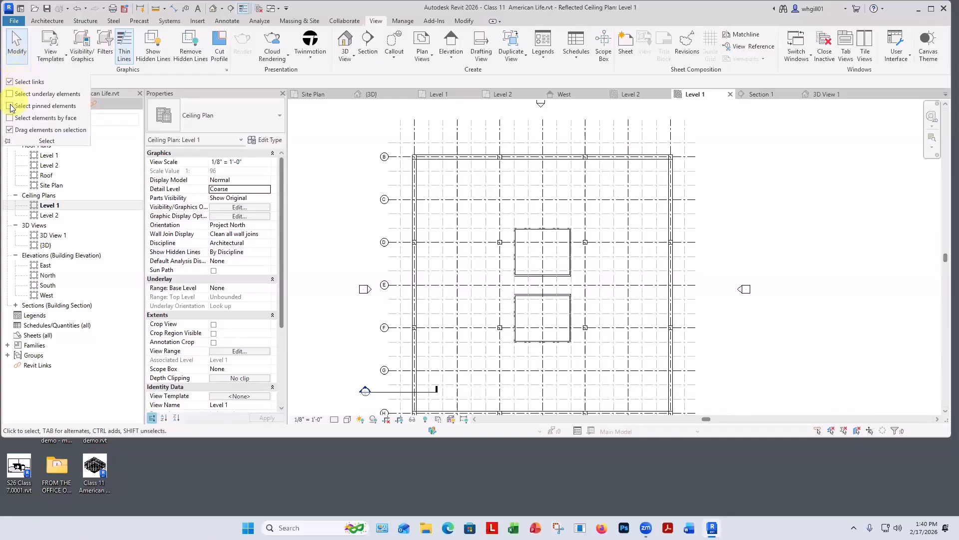
- Select all instances of the No bubble grid type in the entire project and hide those elements in the Level 1 ceiling plan
left_click(693, 144)
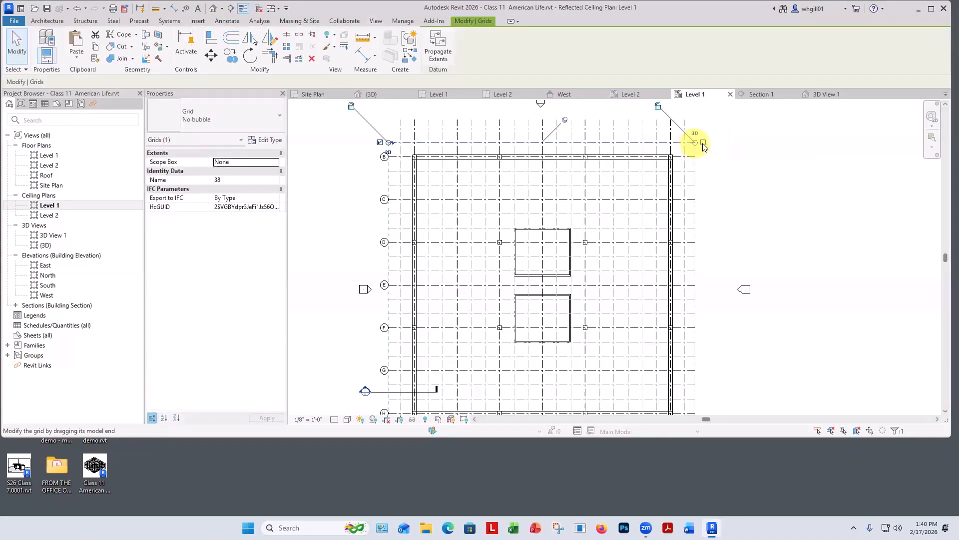
right_click(714, 146)
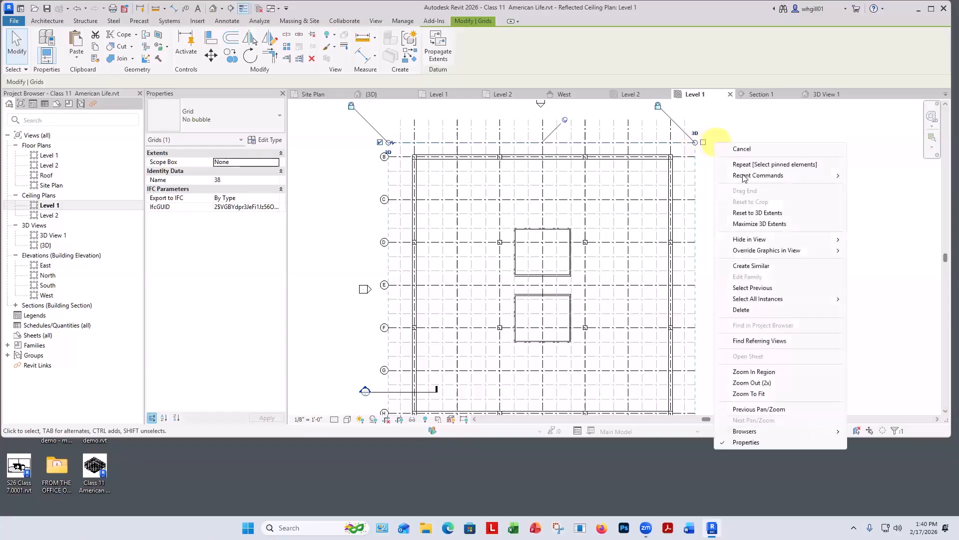
mouse_move(755, 300)
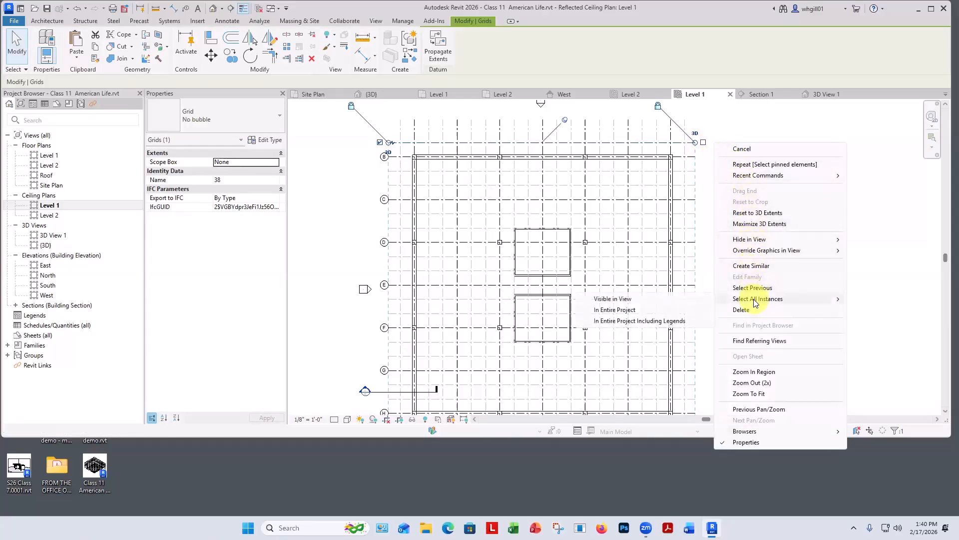
left_click(614, 308)
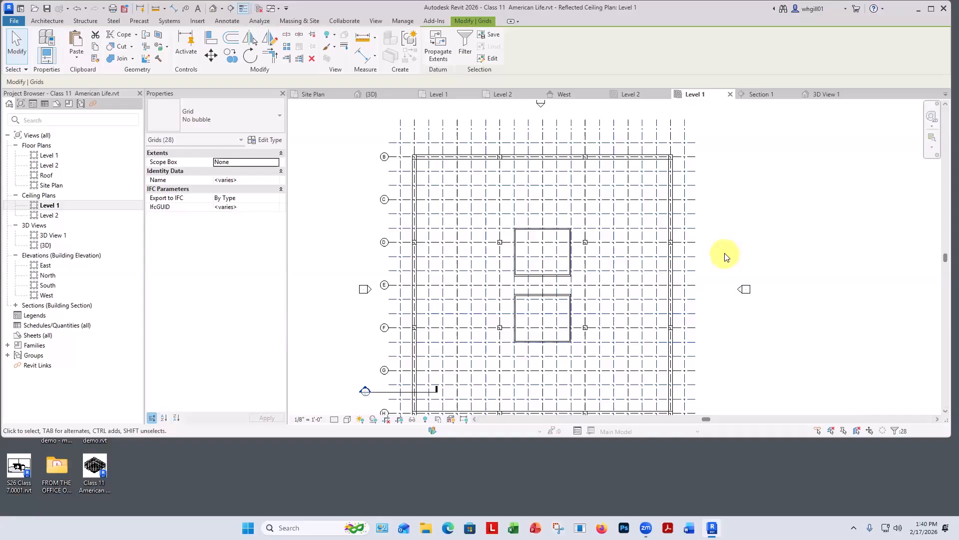
scroll(725, 253, "down", 1)
middle_click_drag(480, 301, 511, 205)
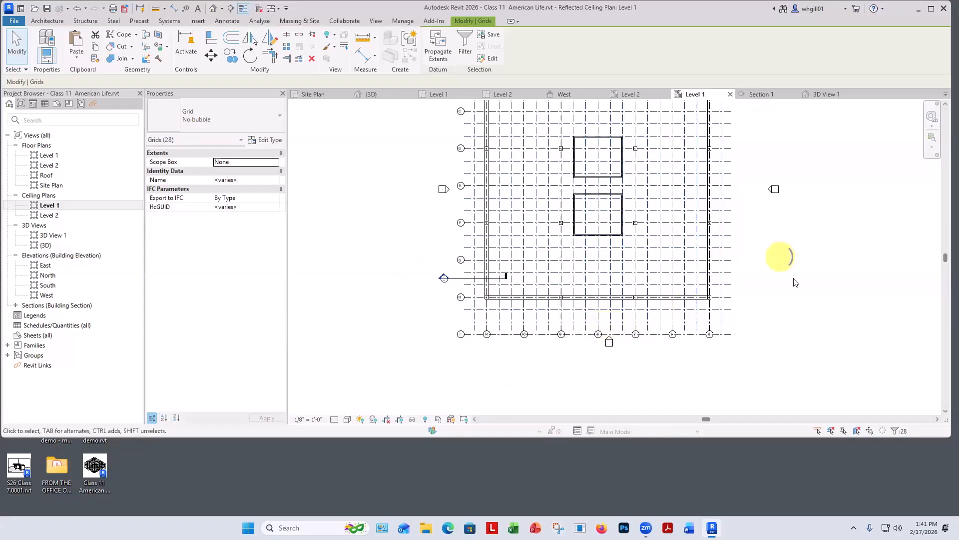
right_click(781, 257)
mouse_move(810, 305)
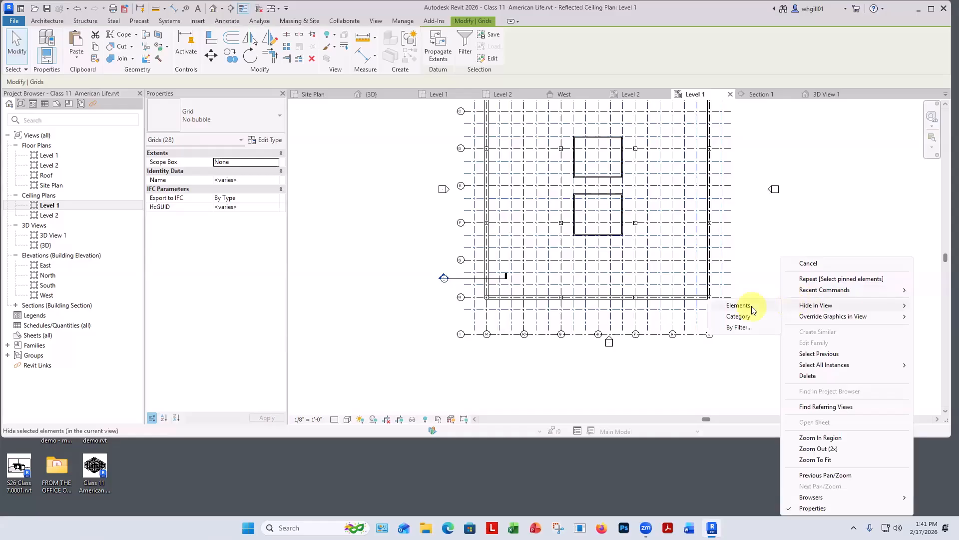
left_click(737, 304)
middle_click_drag(751, 313, 728, 335)
left_click(661, 122)
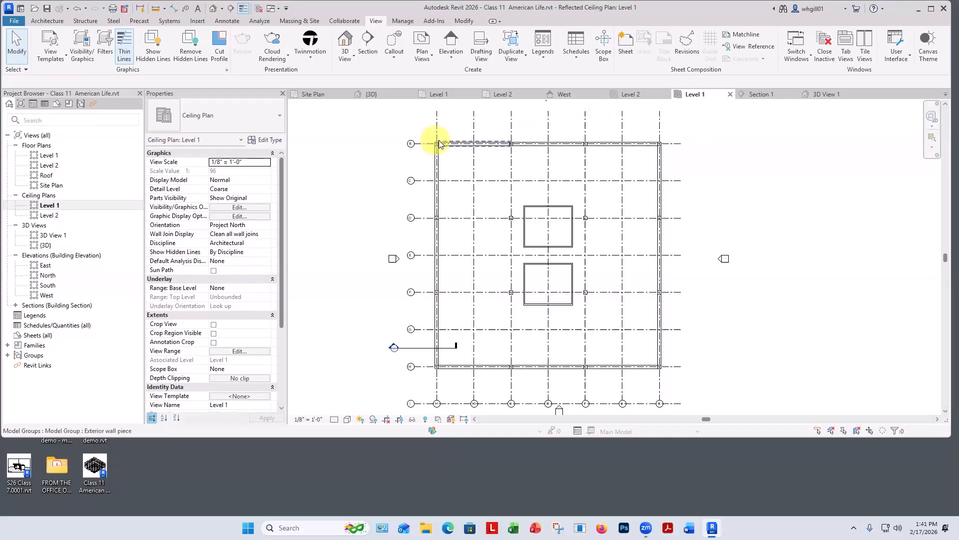
scroll(433, 136, "up", 3)
scroll(442, 137, "up", 3)
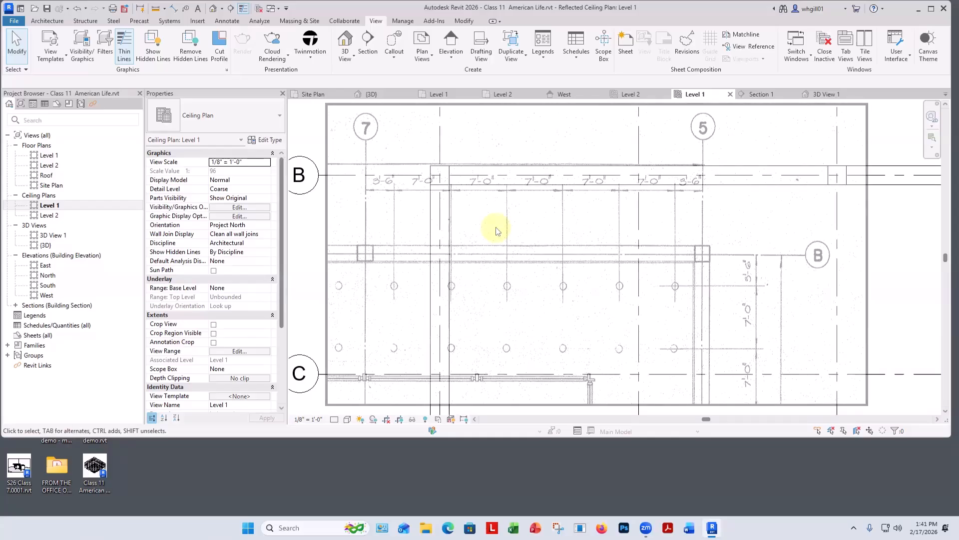
key("c")
key("m")
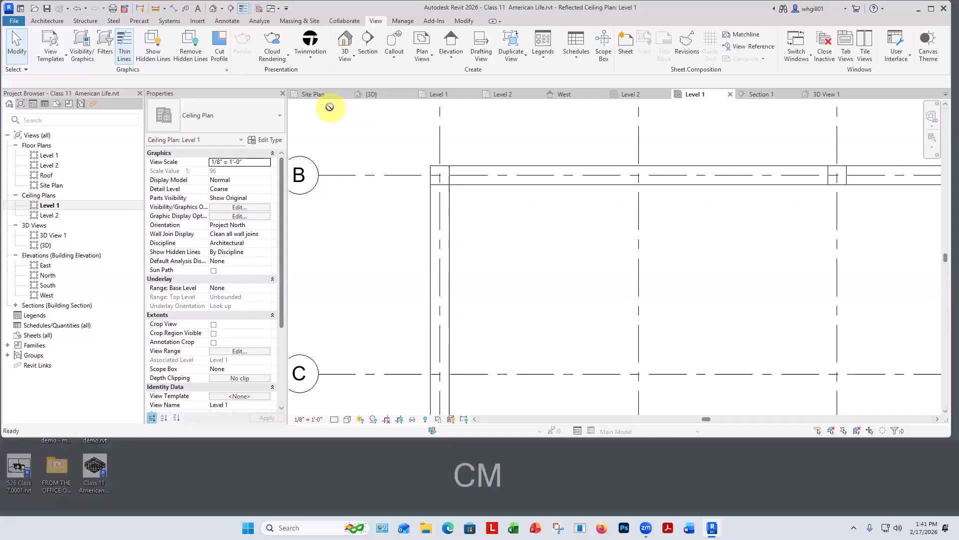
key("Escape")
key("Escape")
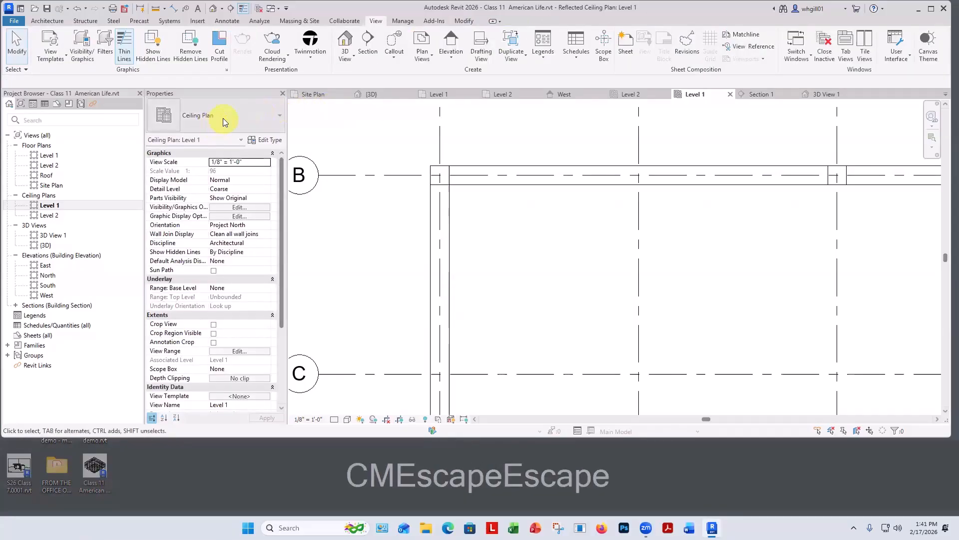
- Place one Downlight - Recessed Can, 8" Incandescent - 277V, in the ceiling's upper-left corner, about 4'-6" below grid B
key("c")
key("m")
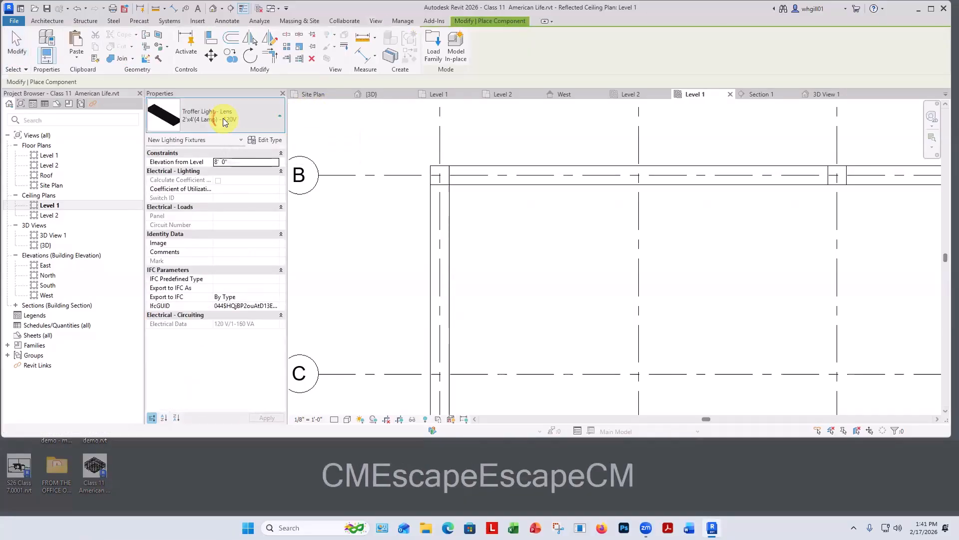
left_click(224, 122)
left_click_drag(280, 290, 278, 199)
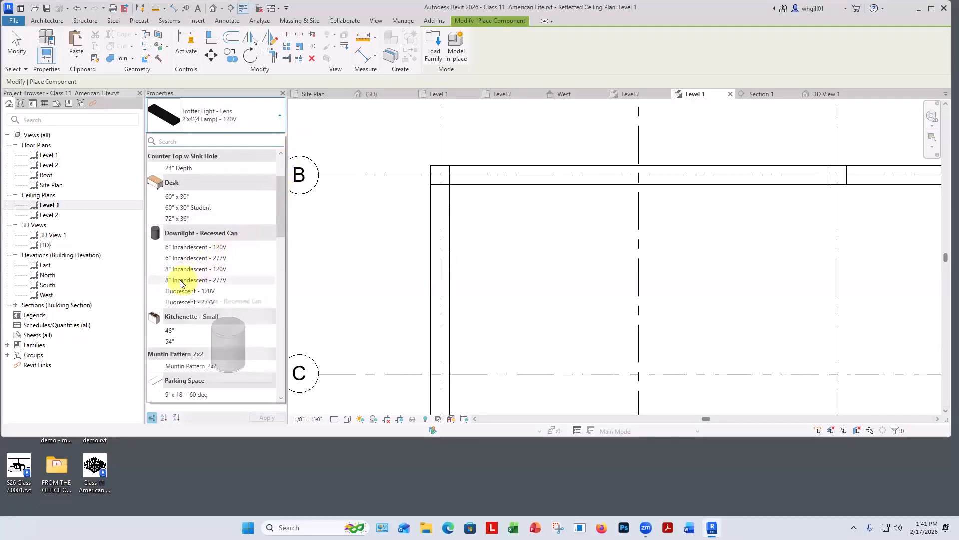
mouse_move(181, 286)
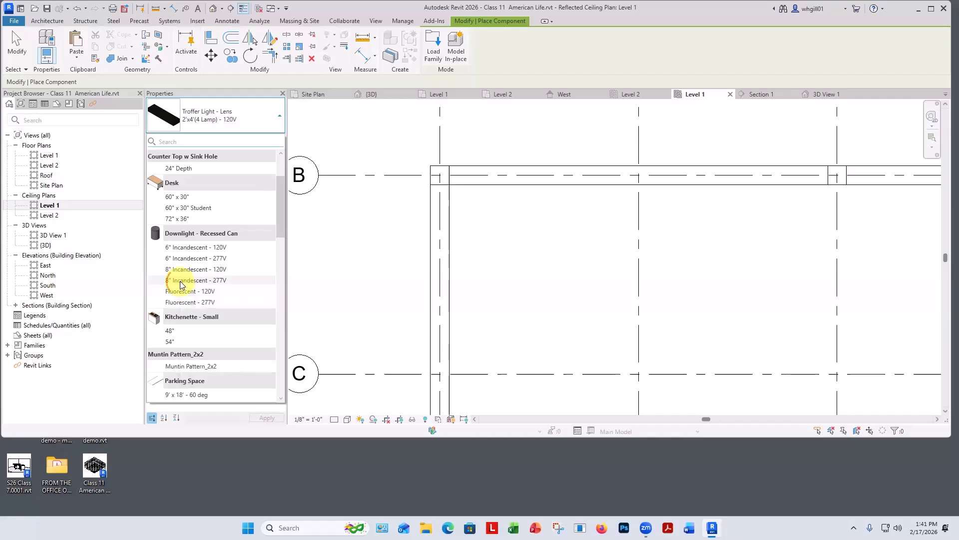
left_click(181, 281)
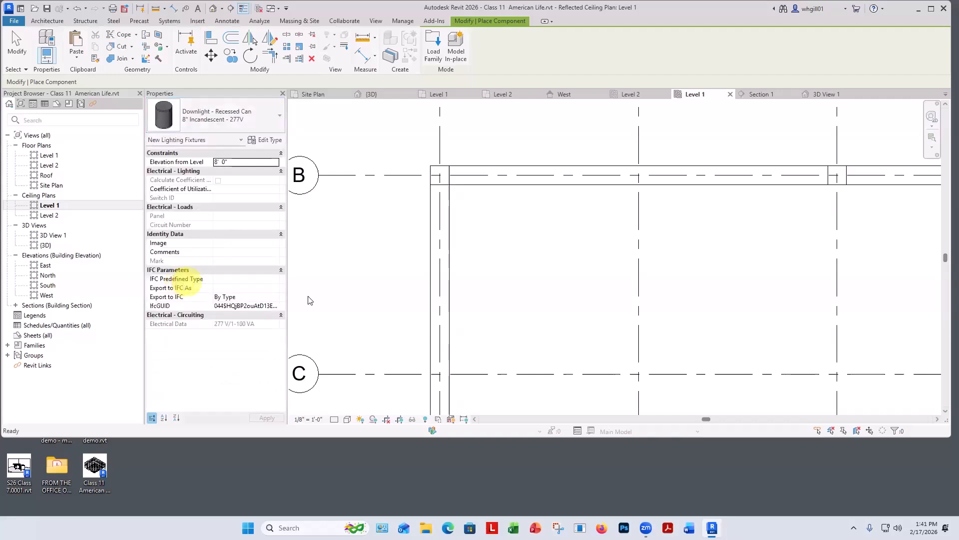
left_click(477, 217)
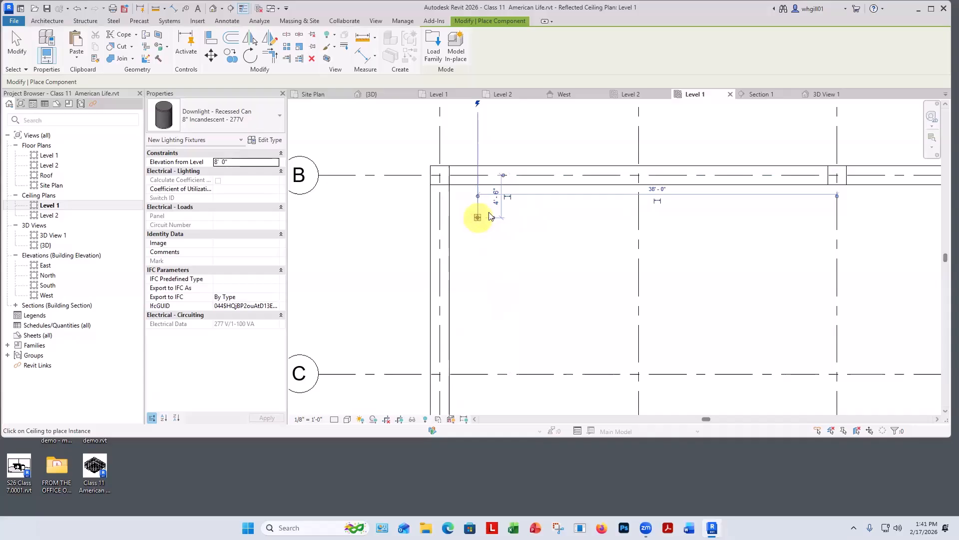
key("Escape")
key("Escape")
- Add an aligned dimension from grid B to the center of the corner downlight
scroll(491, 214, "up", 2)
middle_click_drag(510, 219, 508, 229)
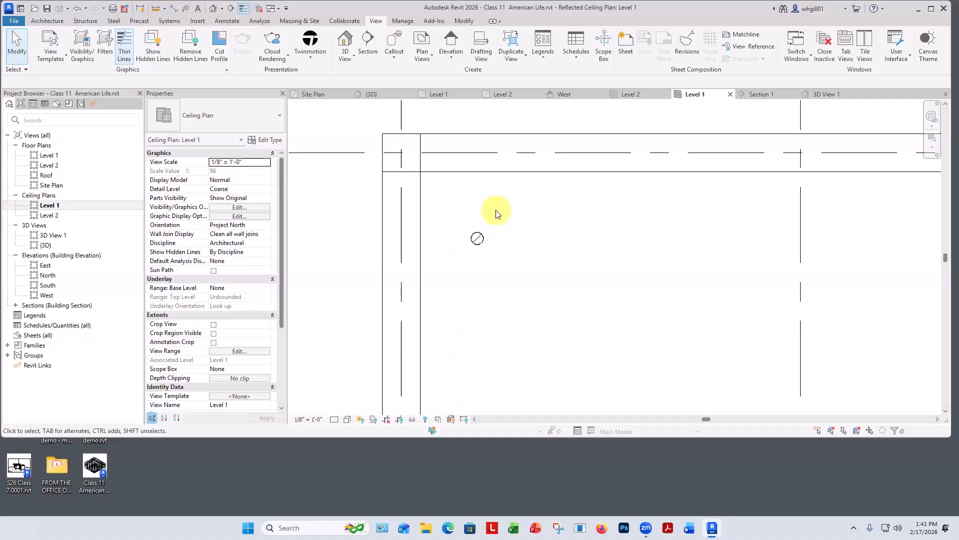
key("d")
key("i")
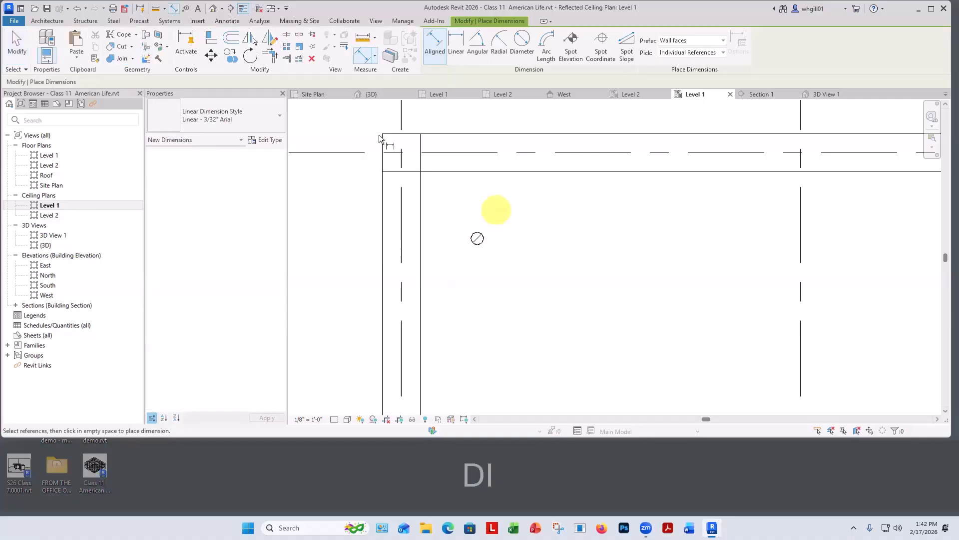
left_click(347, 152)
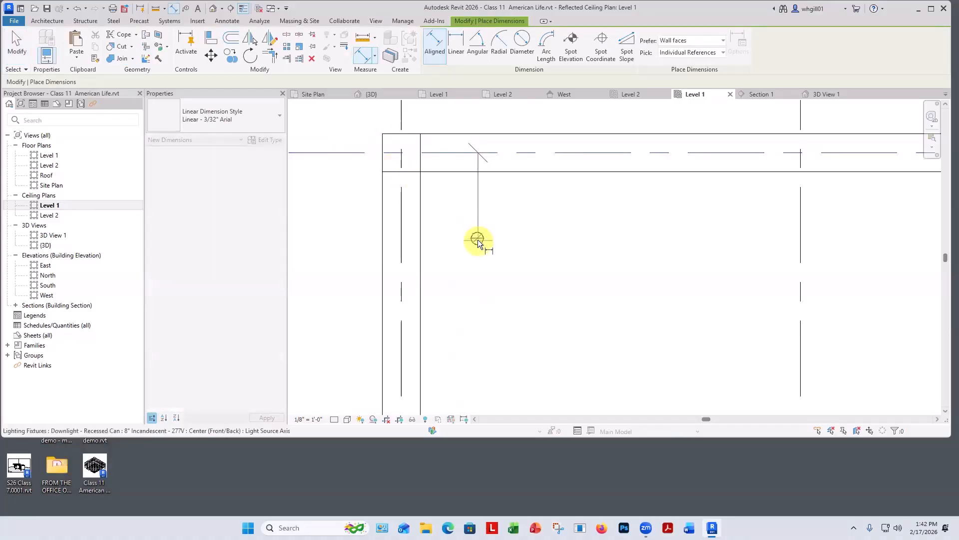
scroll(476, 247, "up", 4)
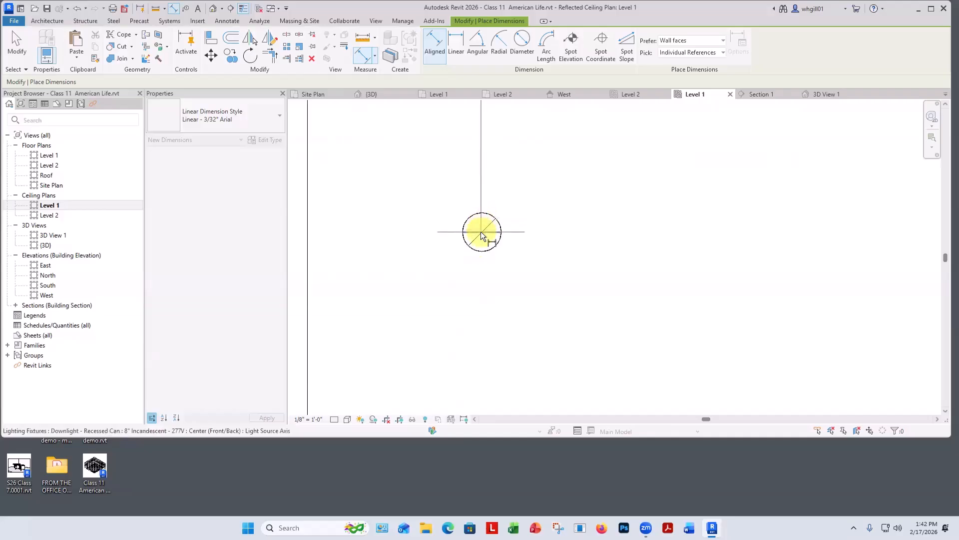
left_click(481, 234)
scroll(479, 233, "down", 4)
left_click(542, 233)
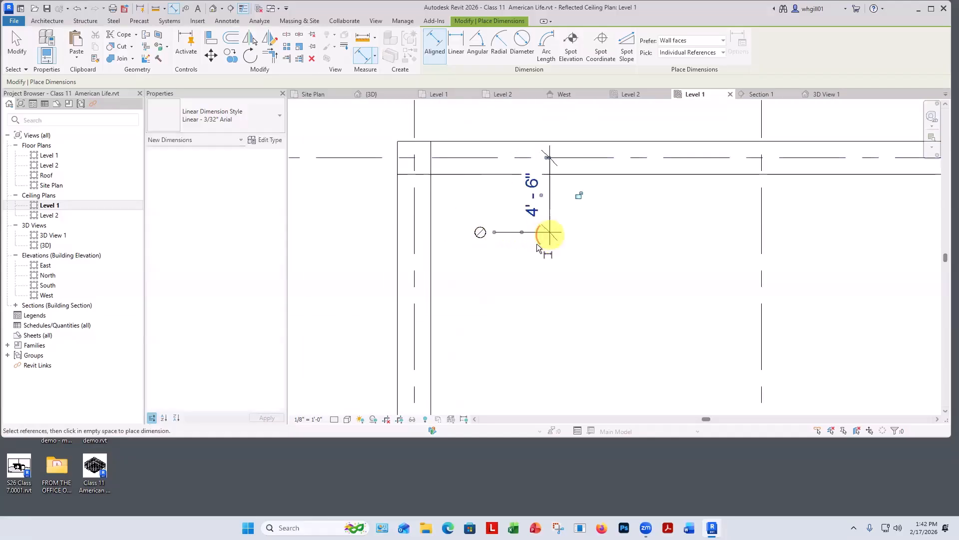
- Add an aligned dimension from the left exterior wall's reference line to the downlight's center
left_click(414, 247)
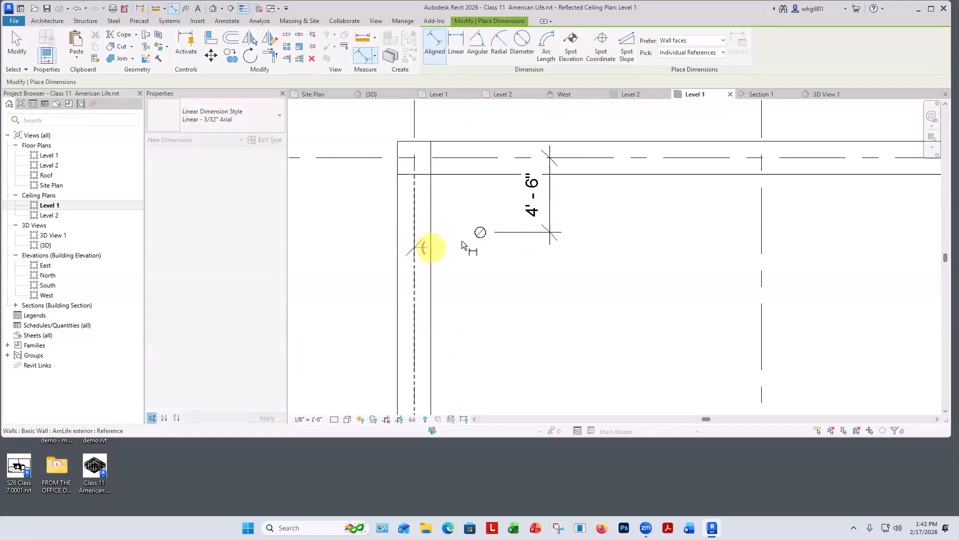
left_click(480, 233)
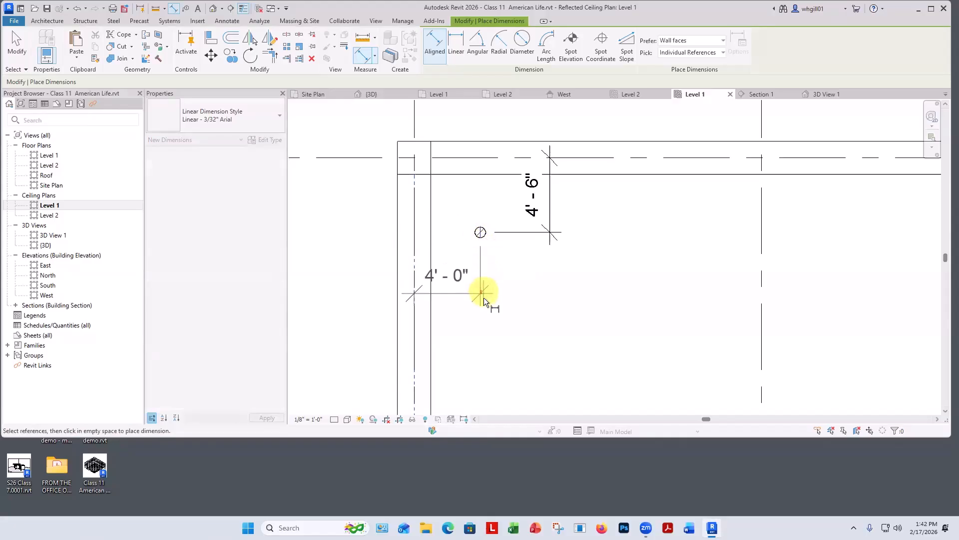
left_click(484, 298)
key("Escape")
key("Escape")
- Set the downlight's distances from grid B and from the left exterior wall's reference line to 3'-6" each
scroll(522, 285, "down", 2)
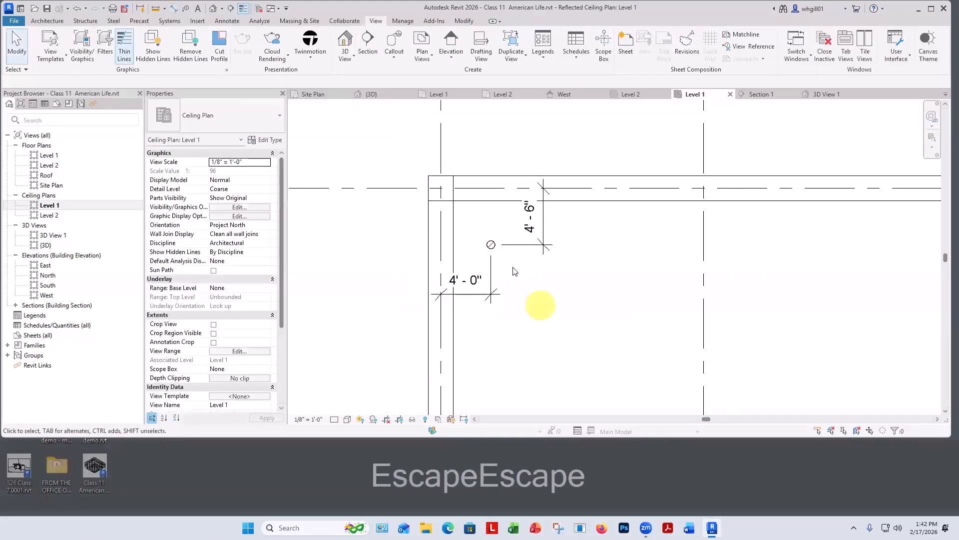
left_click(491, 245)
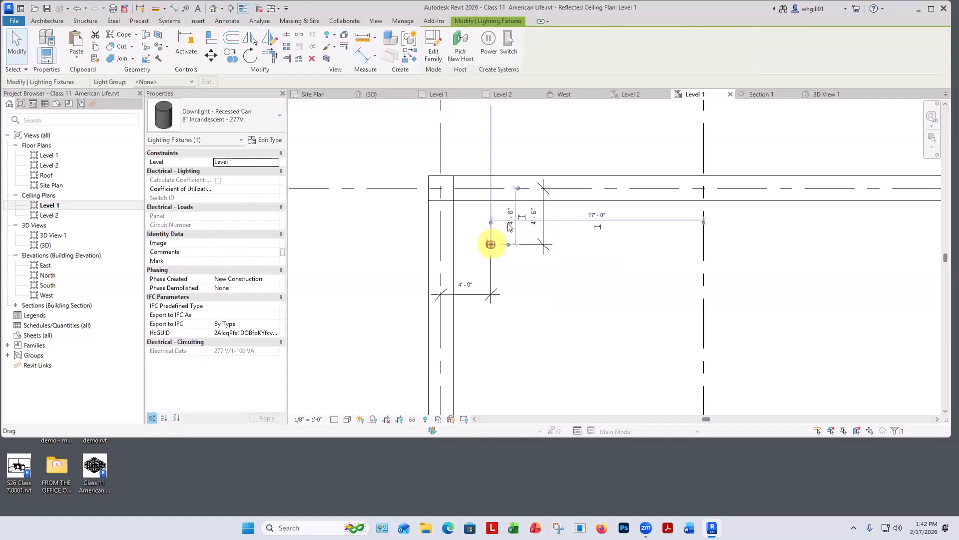
left_click(509, 220)
type("4' 6\"3'6")
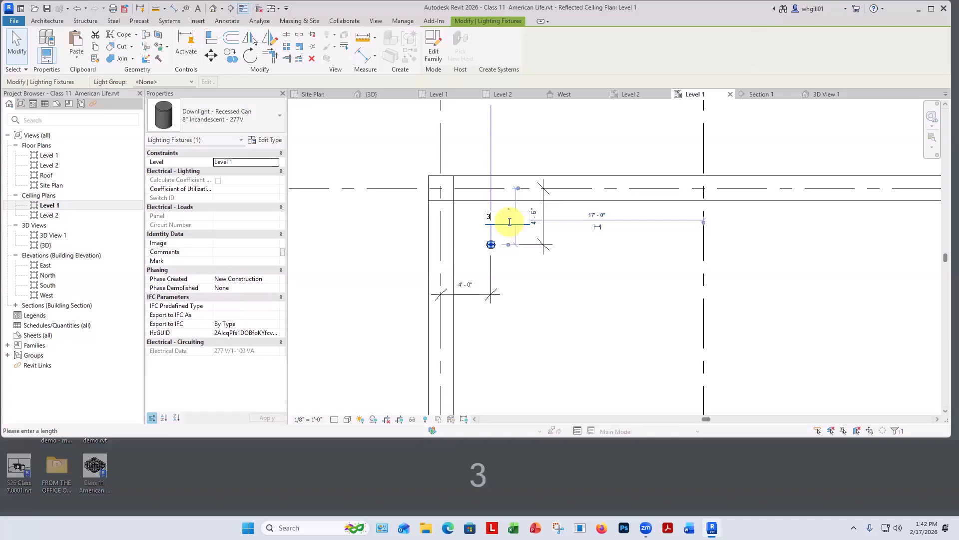
key("Return")
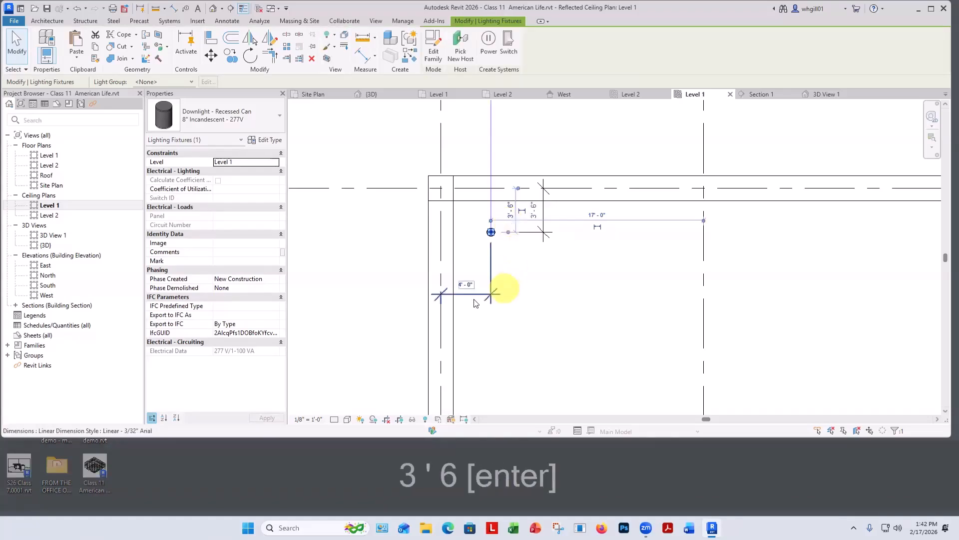
left_click(467, 285)
type("3'6")
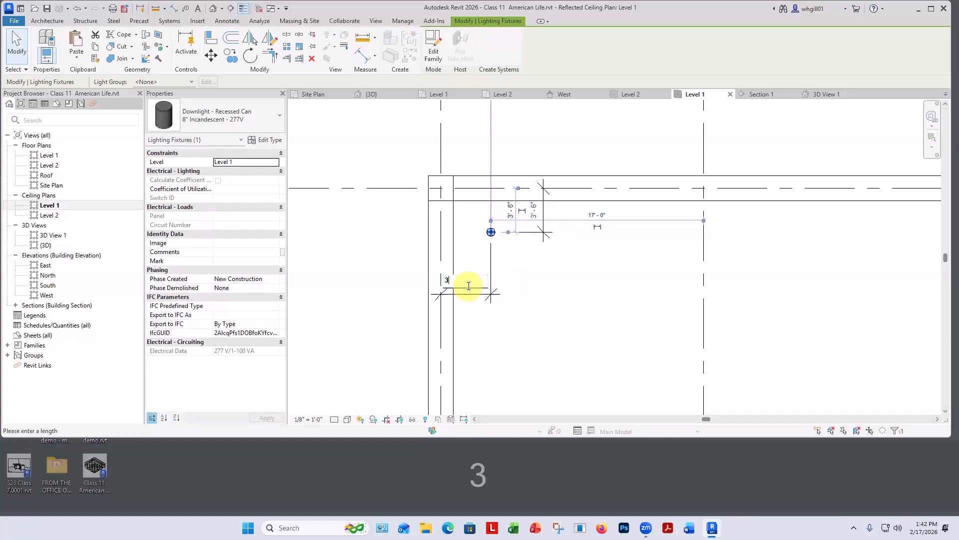
key("Return")
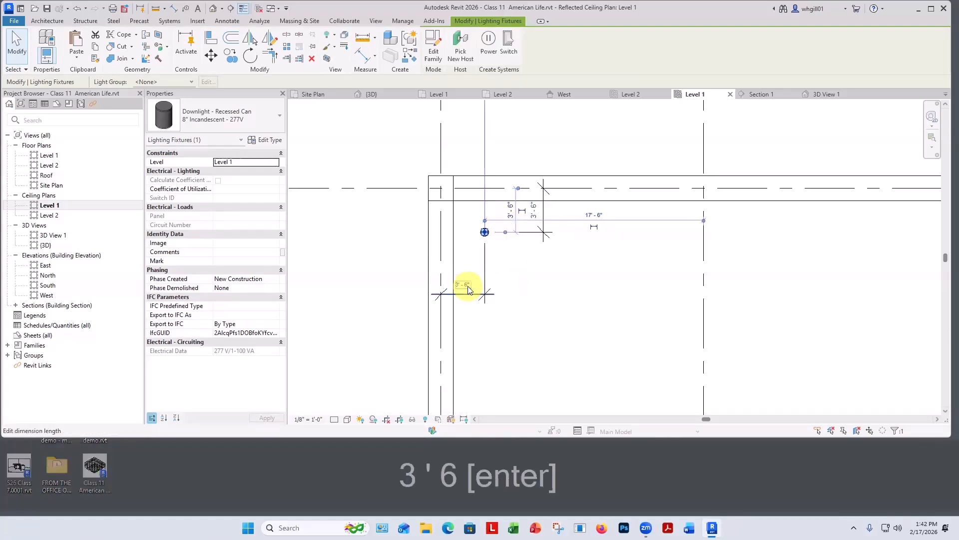
left_click(546, 290)
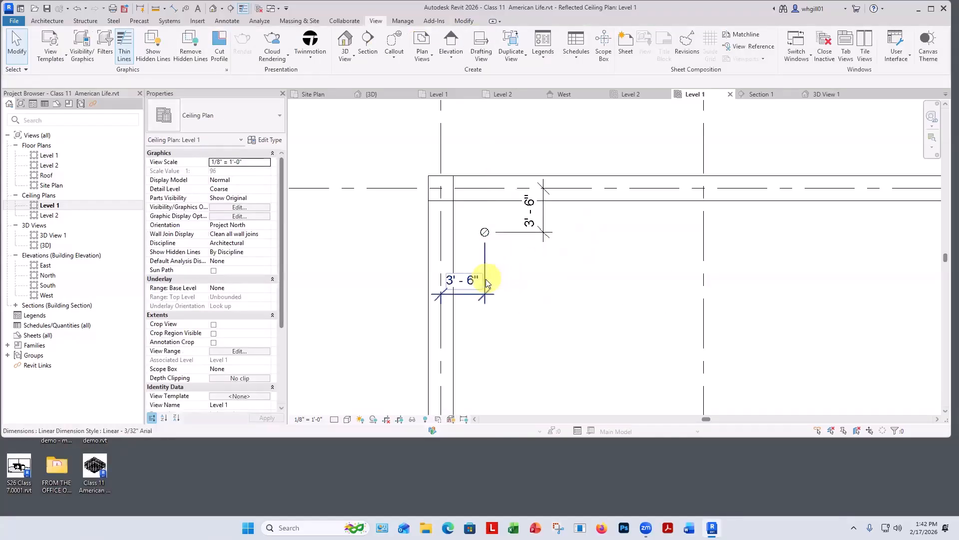
- Delete the two dimensions locating the corner downlight
left_click(530, 236)
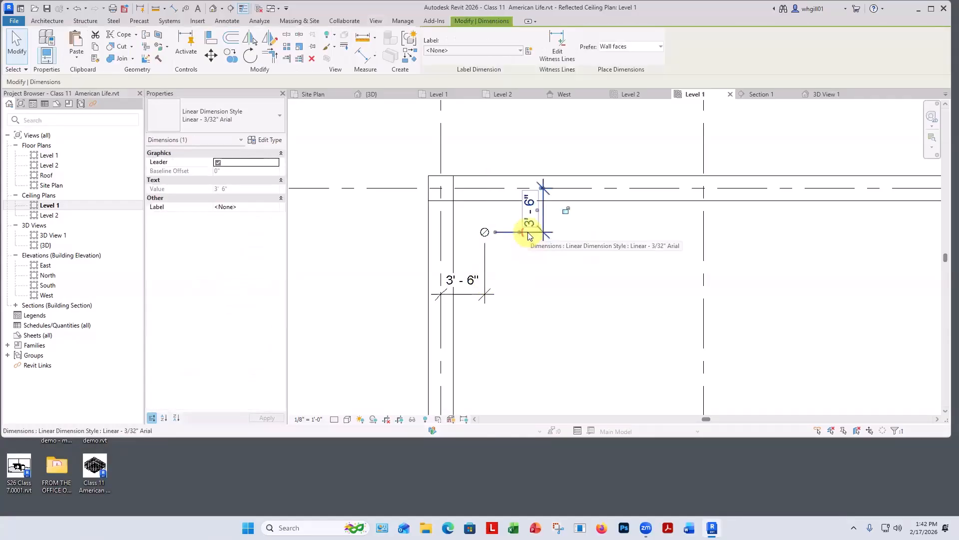
key("BackSpace")
left_click(486, 279)
key("BackSpace")
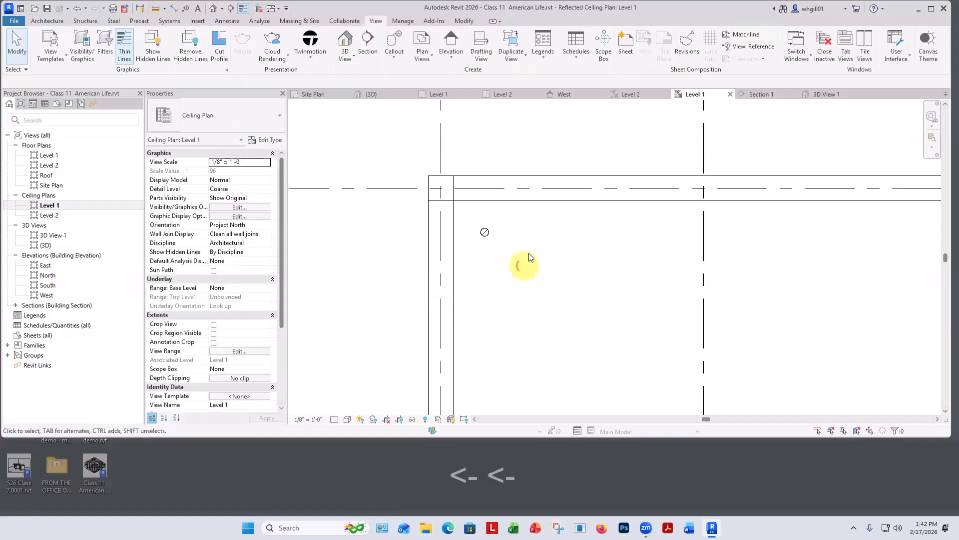
- Array the corner downlight linearly to the right along grid B as a grouped array of 18, with 7' to the 2nd fixture
scroll(451, 206, "down", 6)
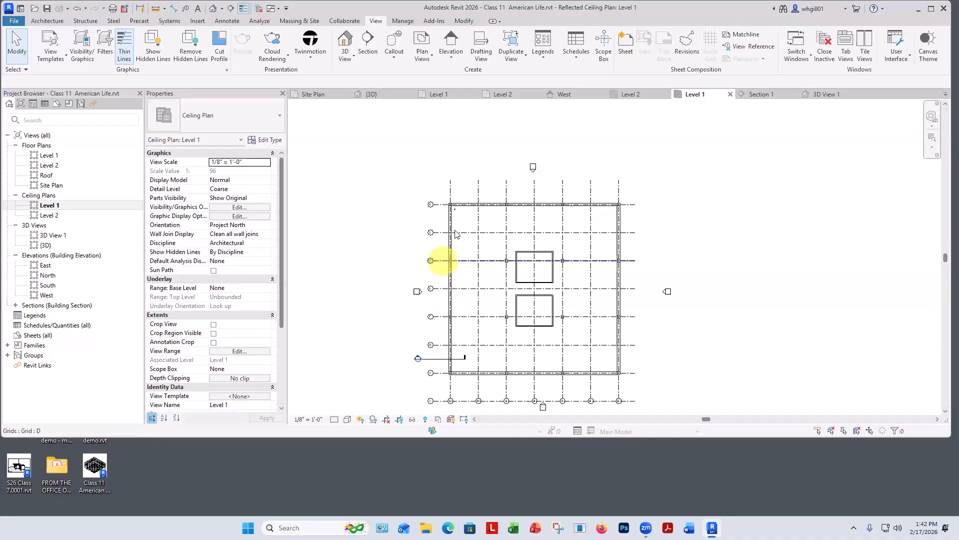
scroll(462, 223, "up", 5)
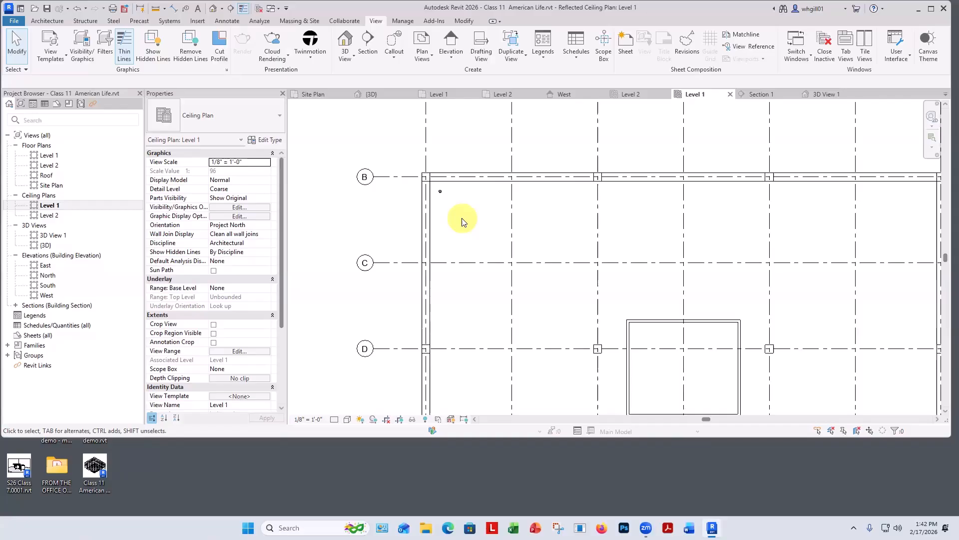
scroll(464, 221, "down", 4)
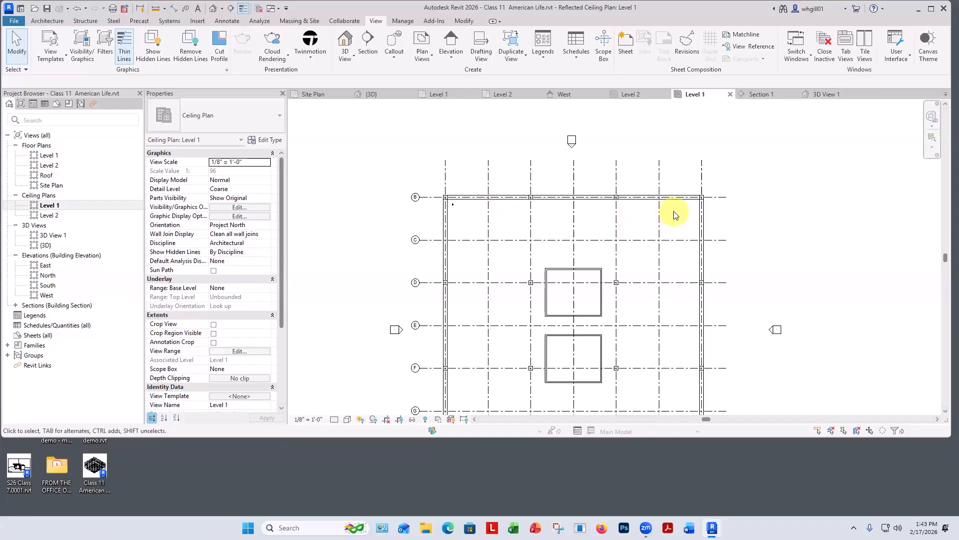
scroll(469, 216, "up", 1)
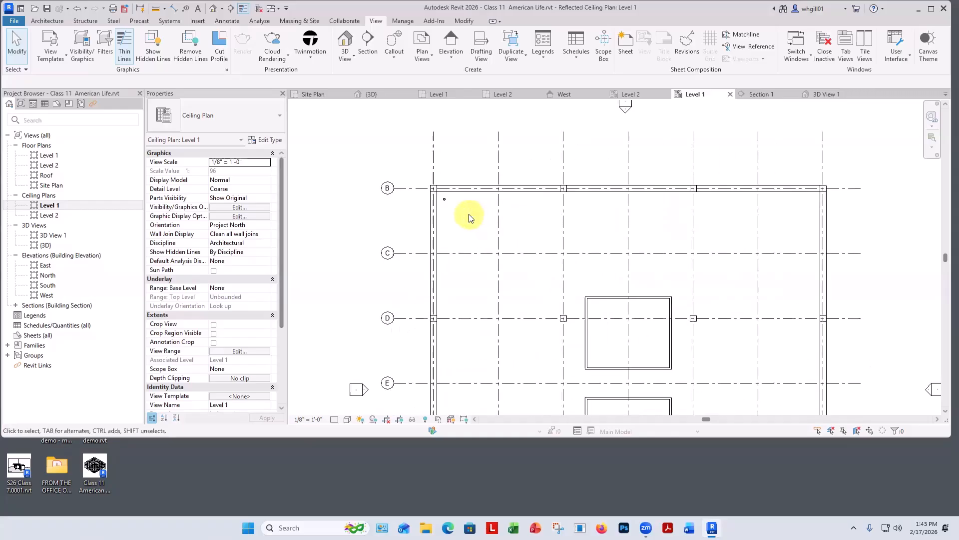
left_click(444, 200)
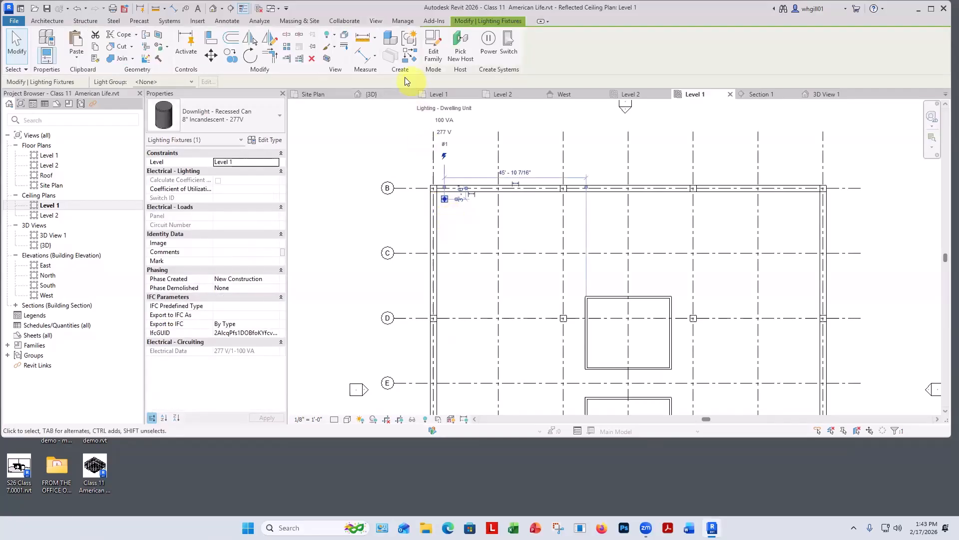
left_click(287, 48)
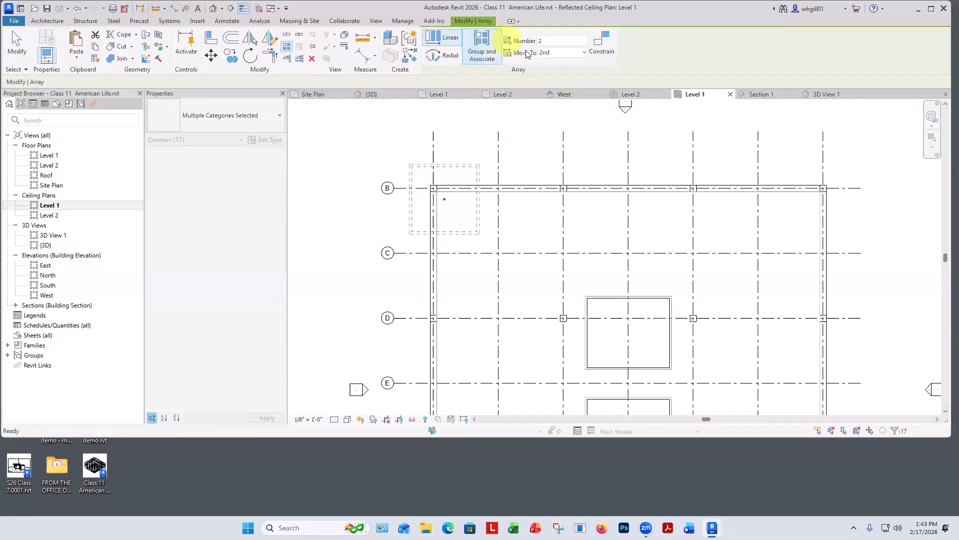
left_click(478, 45)
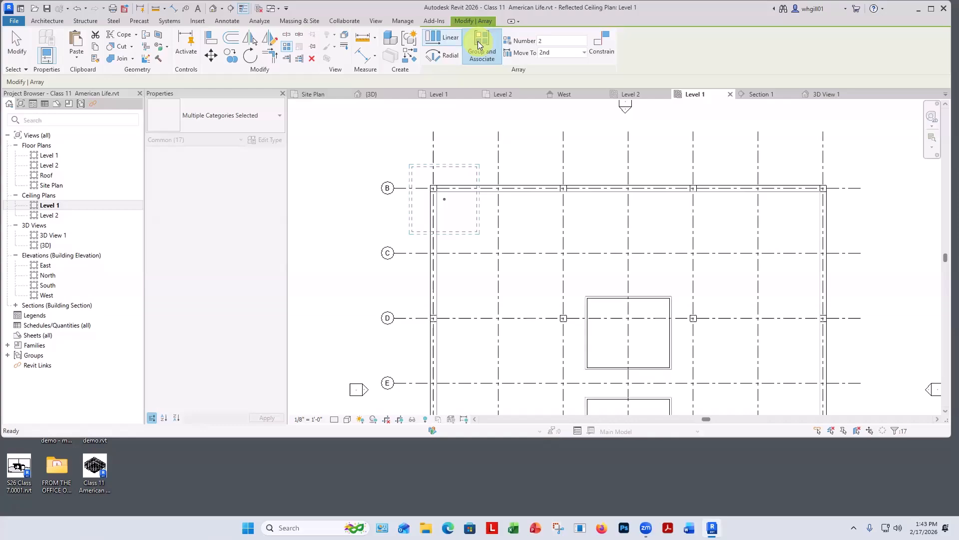
left_click(545, 40)
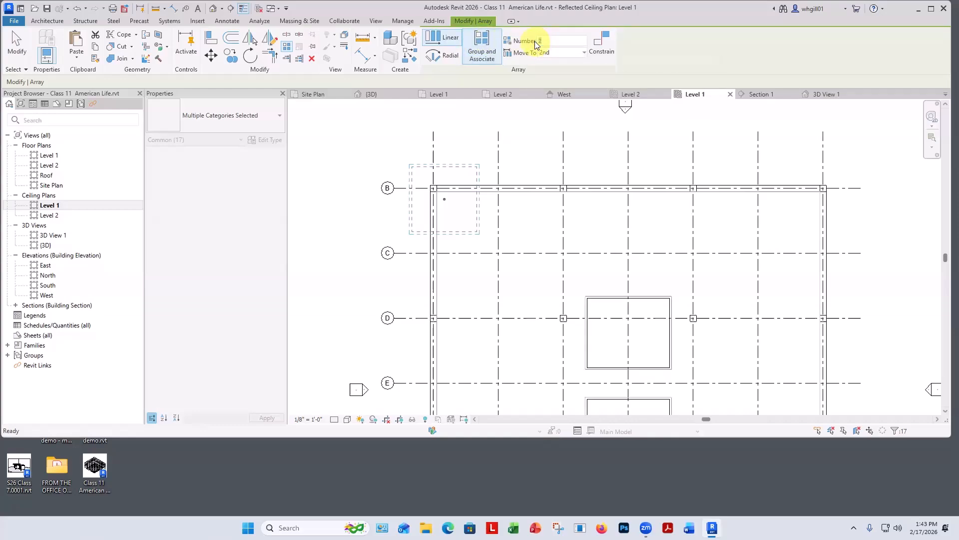
type("18")
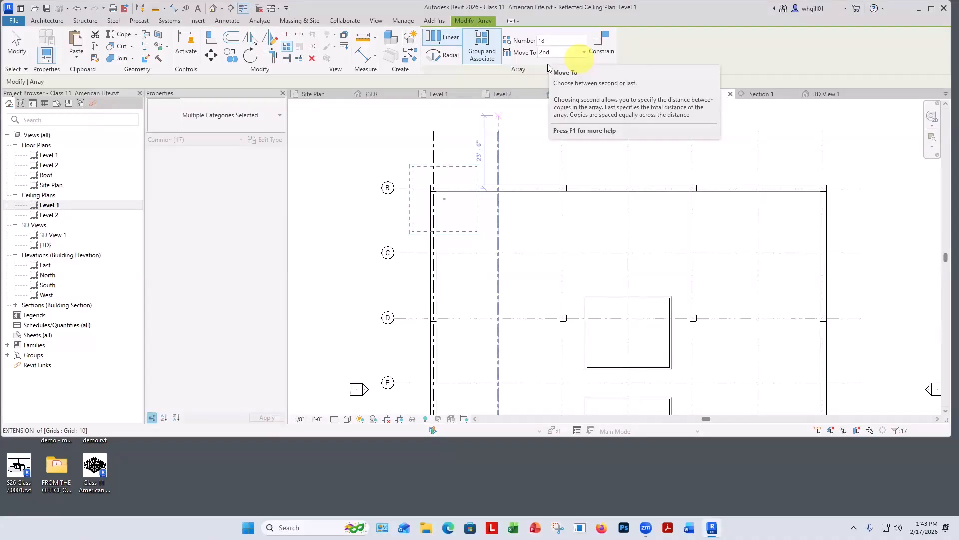
left_click(455, 116)
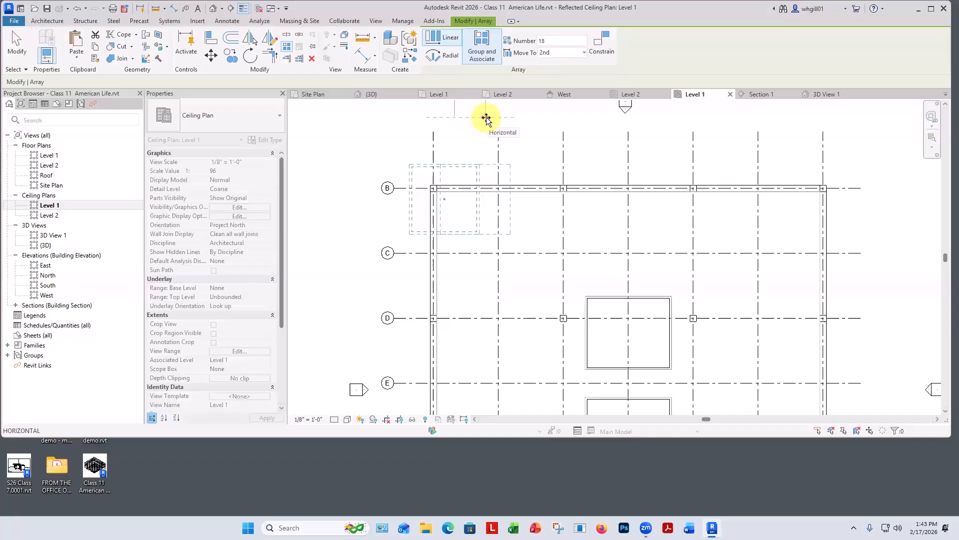
type("7'")
key("Return")
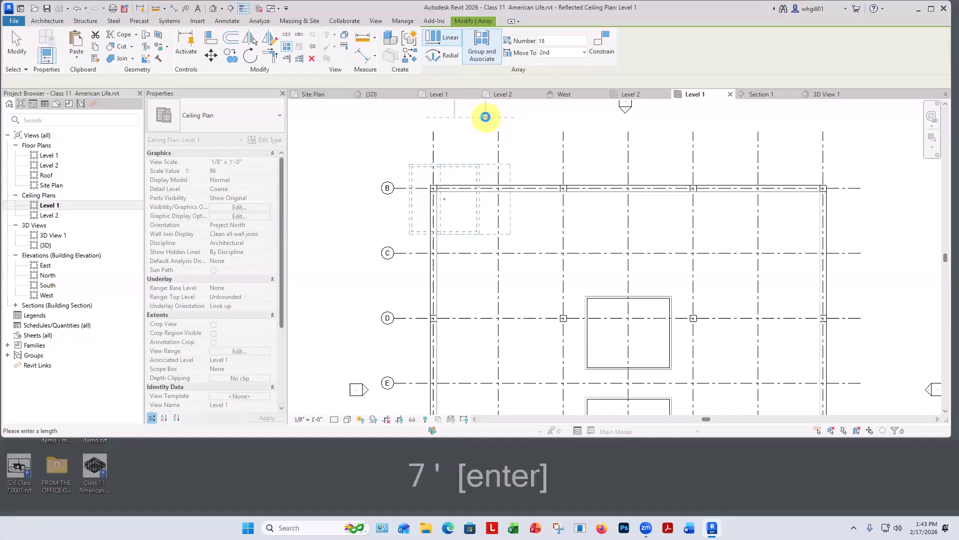
key("Return")
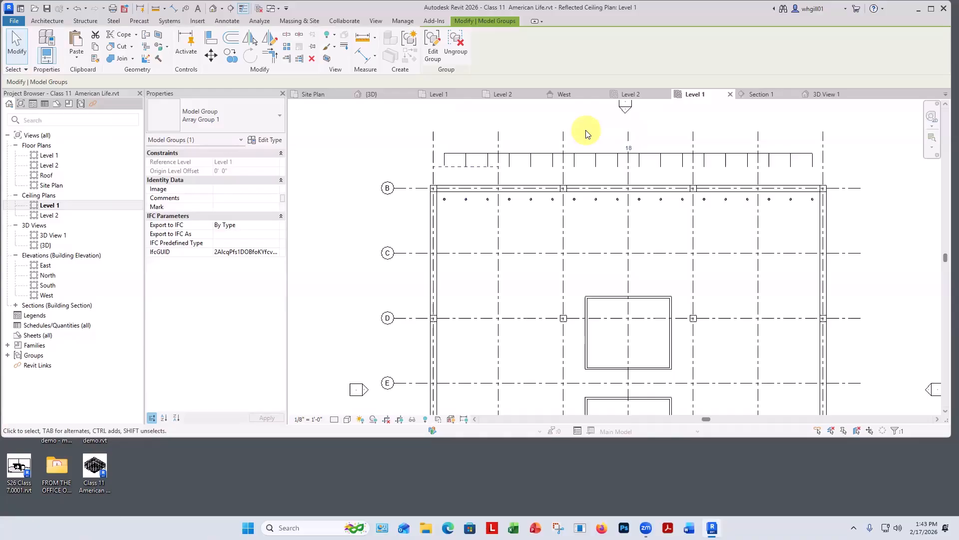
- Try to set the number of fixtures in the downlight array along grid B to 20
left_click(631, 146)
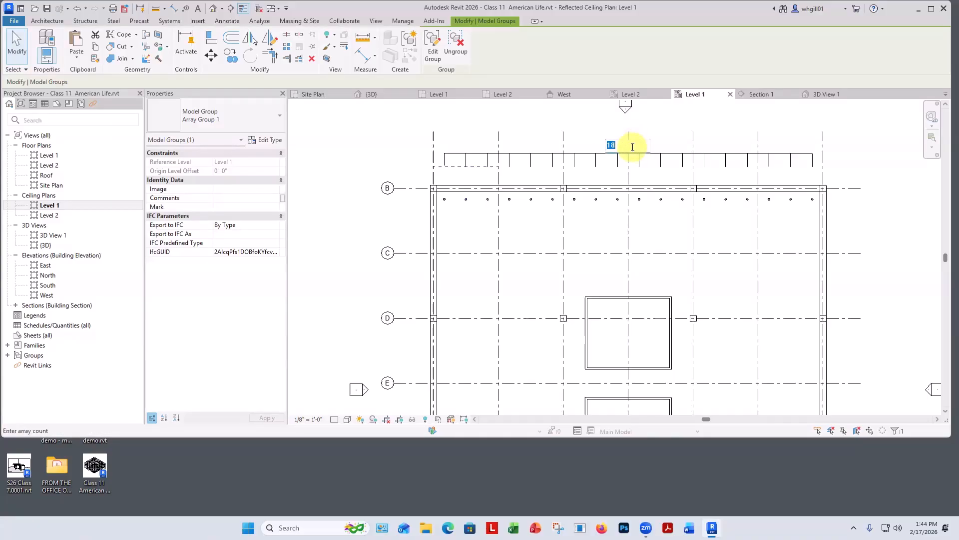
type("20")
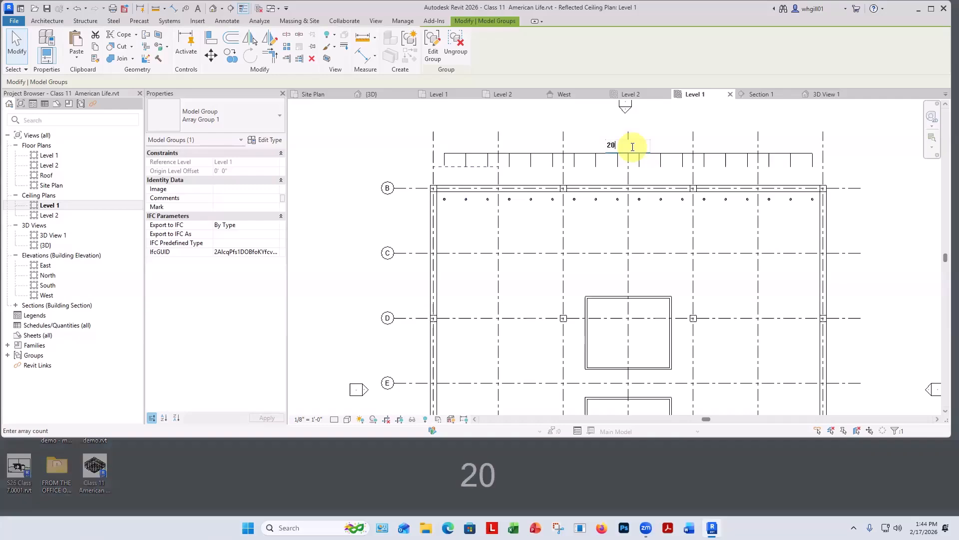
key("Return")
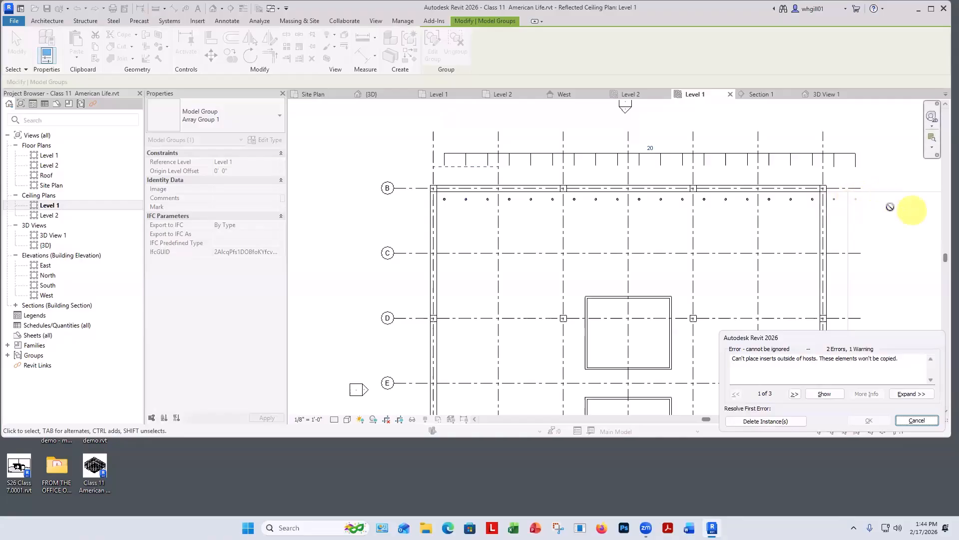
scroll(874, 207, "up", 3)
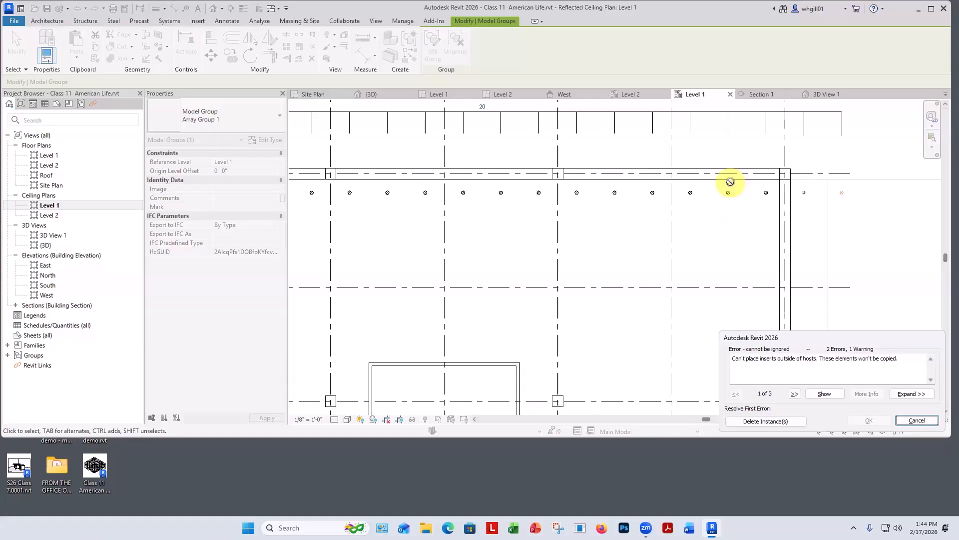
left_click(917, 420)
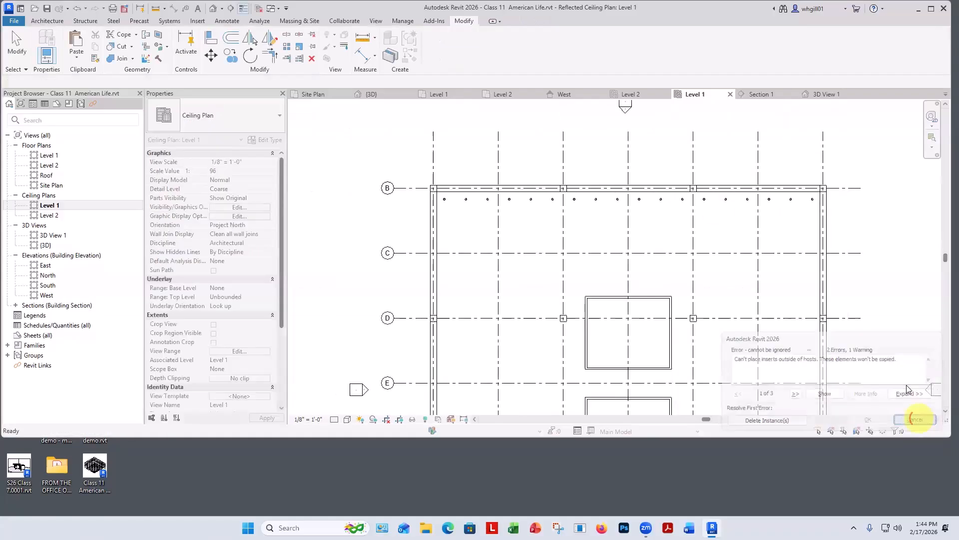
key("Escape")
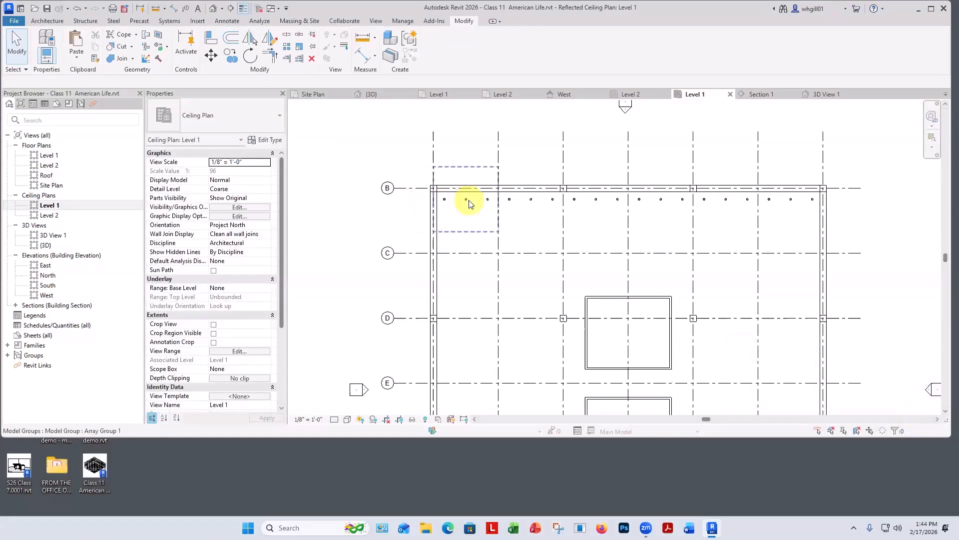
- Undo the grouped array and re-array the corner downlight to the right as 18 ungrouped fixtures, with 7' to the 2nd
left_click(535, 200)
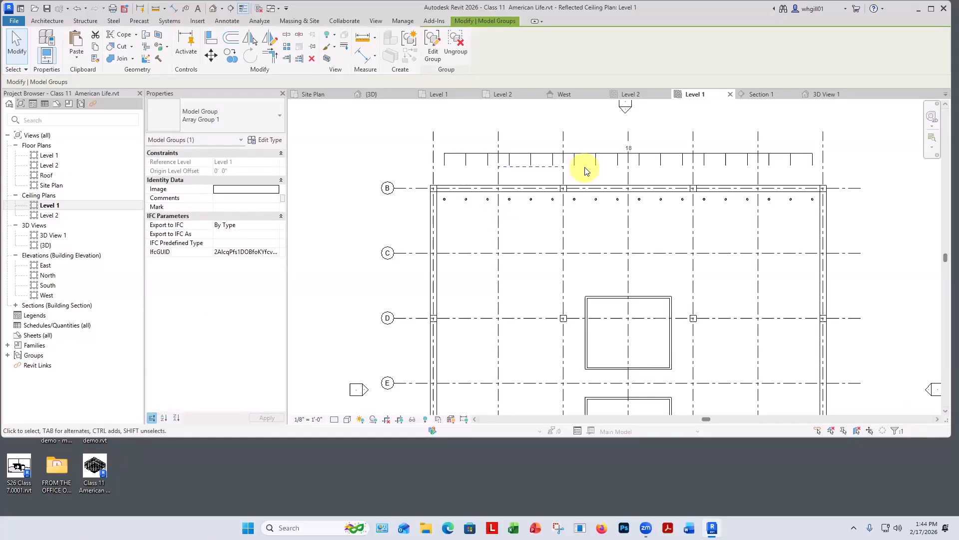
key("ctrl+z")
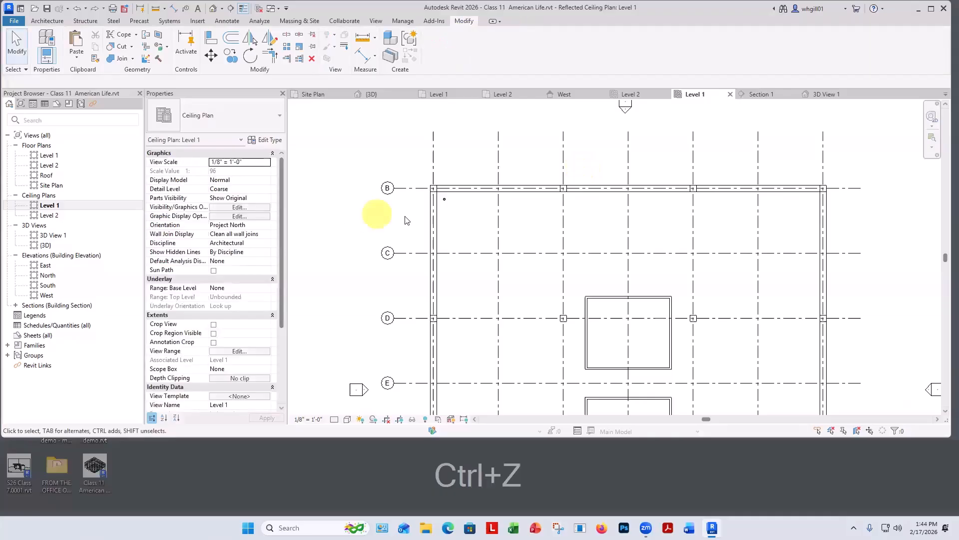
left_click(447, 200)
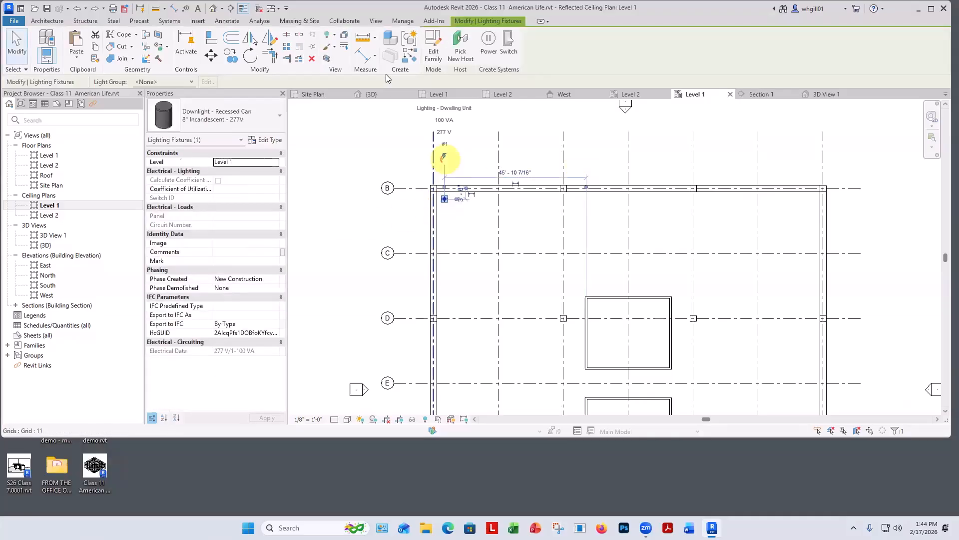
left_click(287, 45)
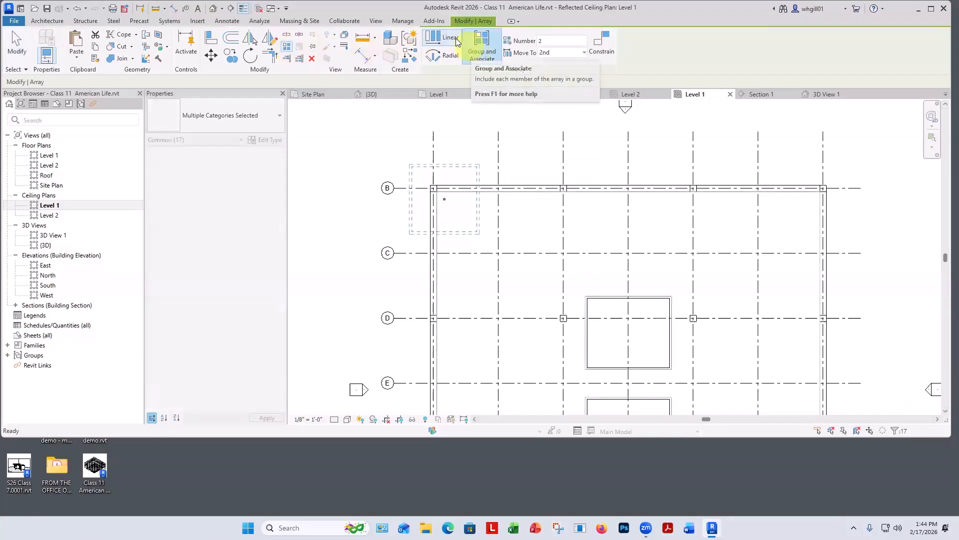
left_click(481, 52)
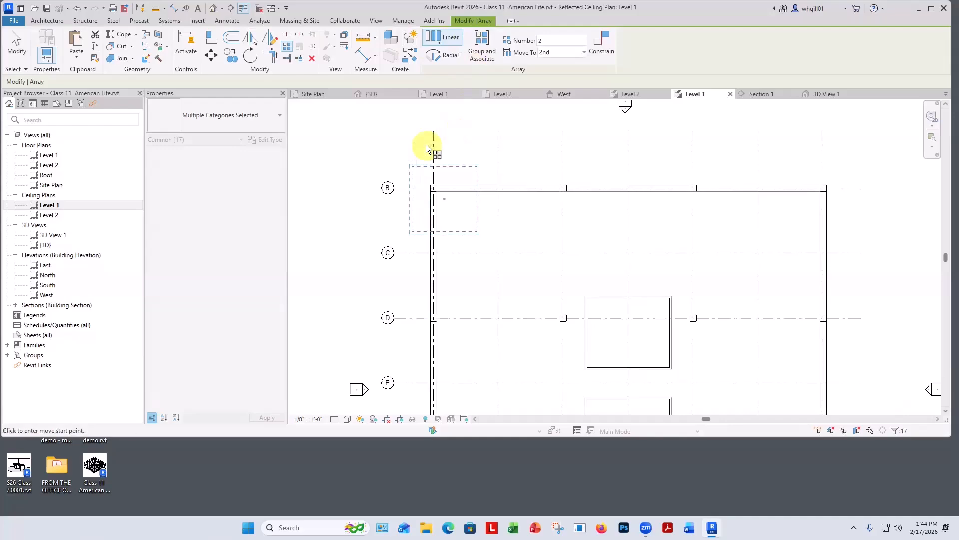
left_click(533, 44)
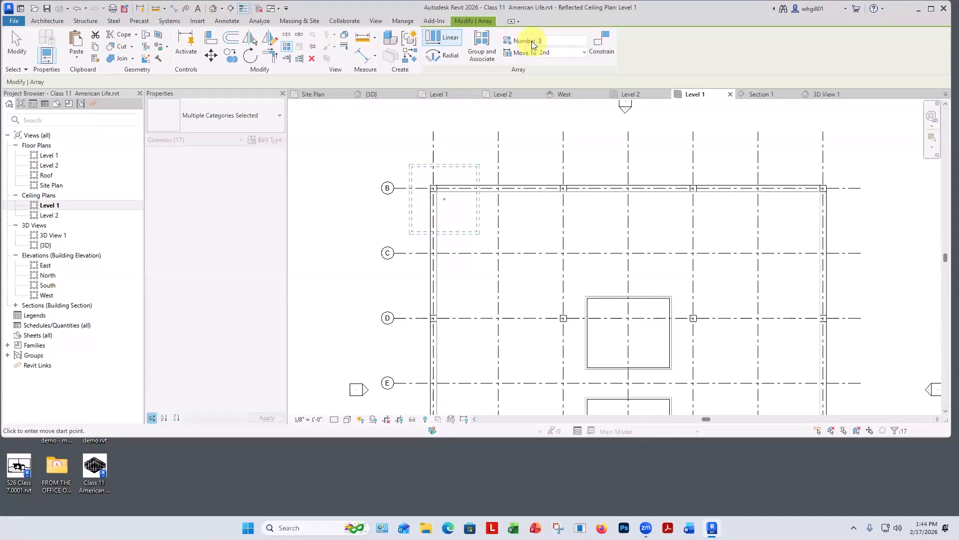
type("18")
left_click(522, 114)
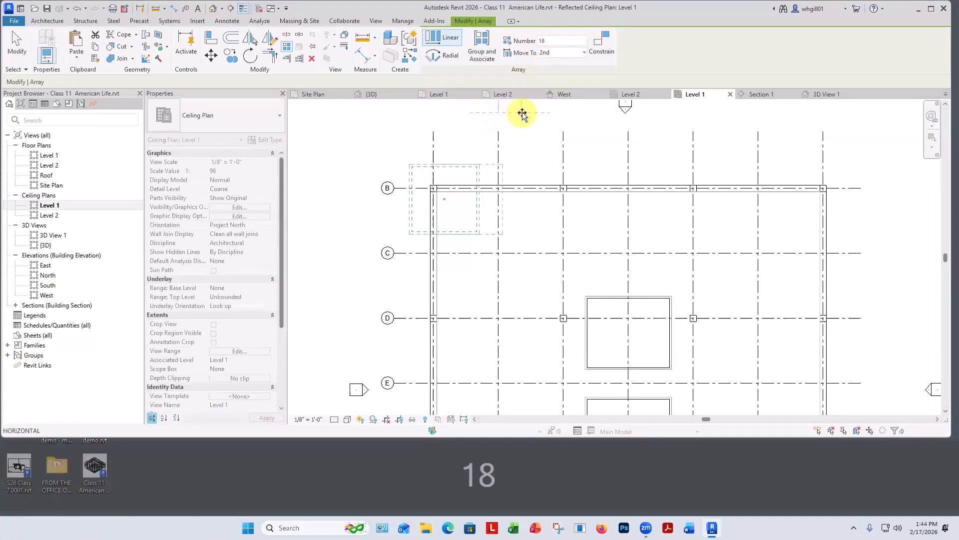
type("7'")
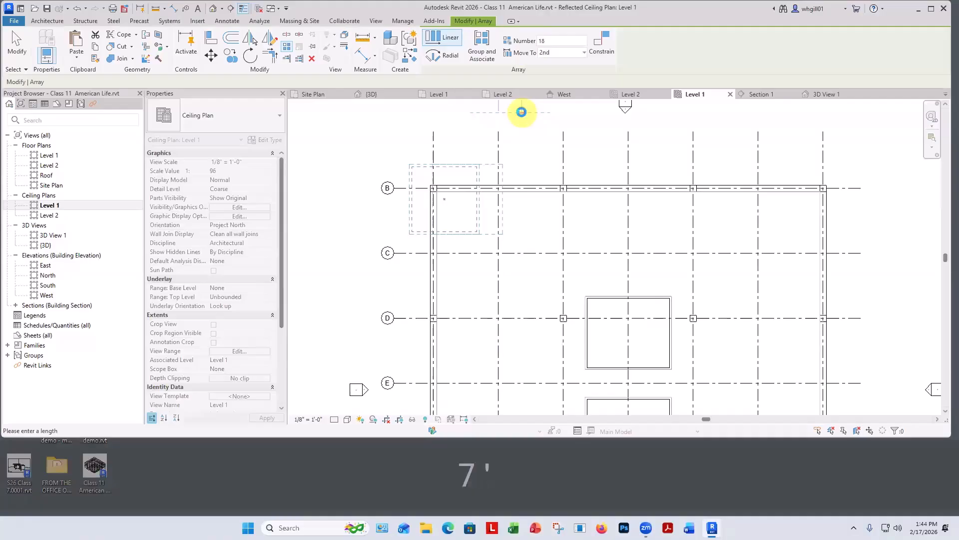
key("Return")
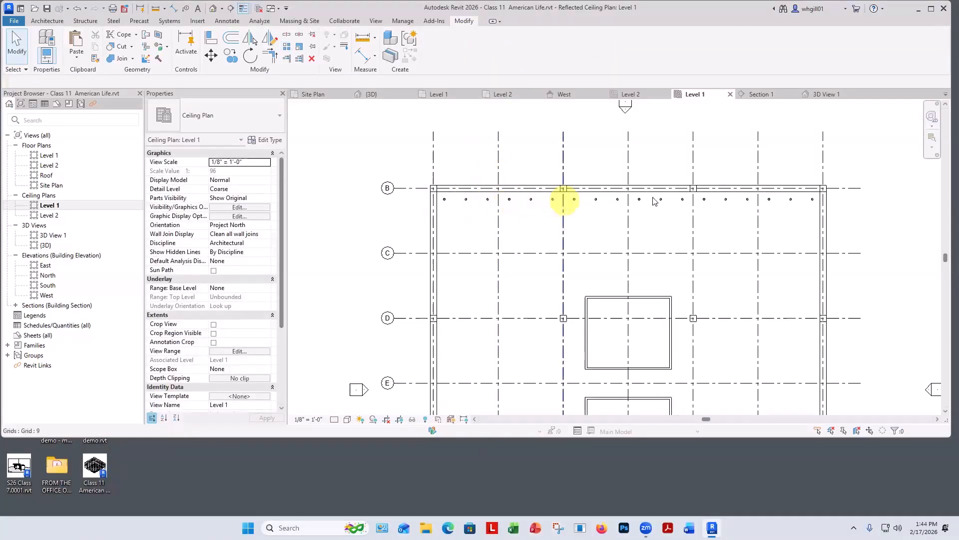
- Array the row of downlights down the plan as 18 ungrouped rows, 7' to the 2nd, deleting the instances that cannot cut the ceiling
scroll(797, 212, "down", 3)
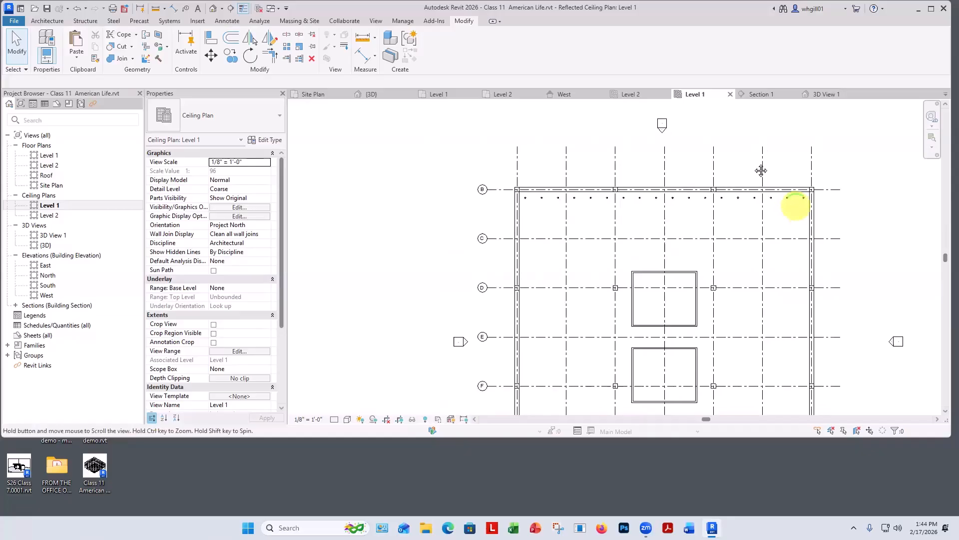
scroll(453, 143, "up", 2)
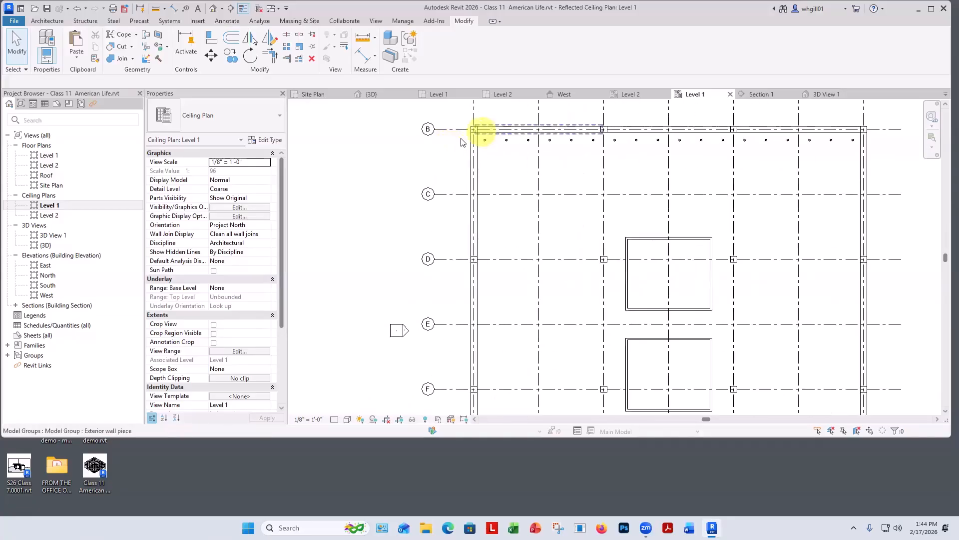
left_click_drag(461, 135, 893, 150)
scroll(394, 160, "down", 4)
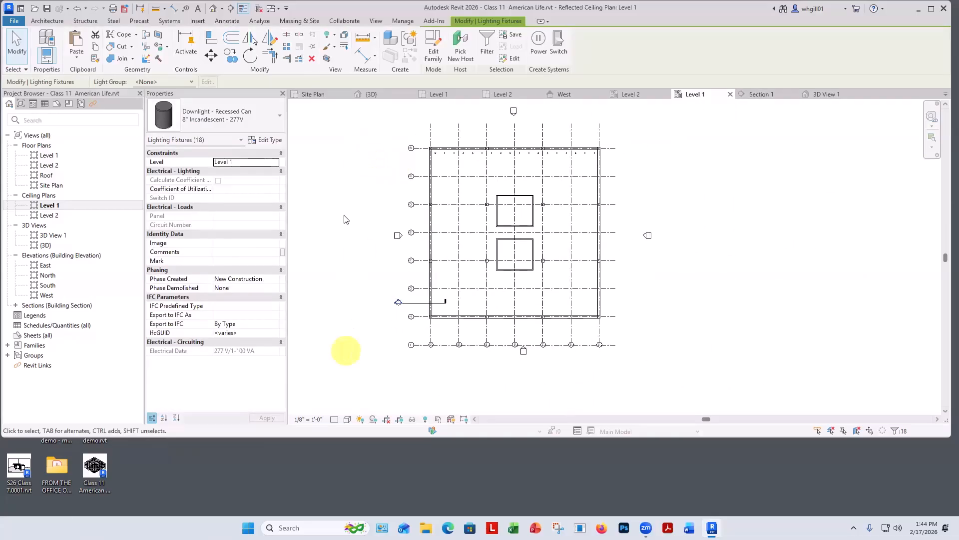
left_click(289, 51)
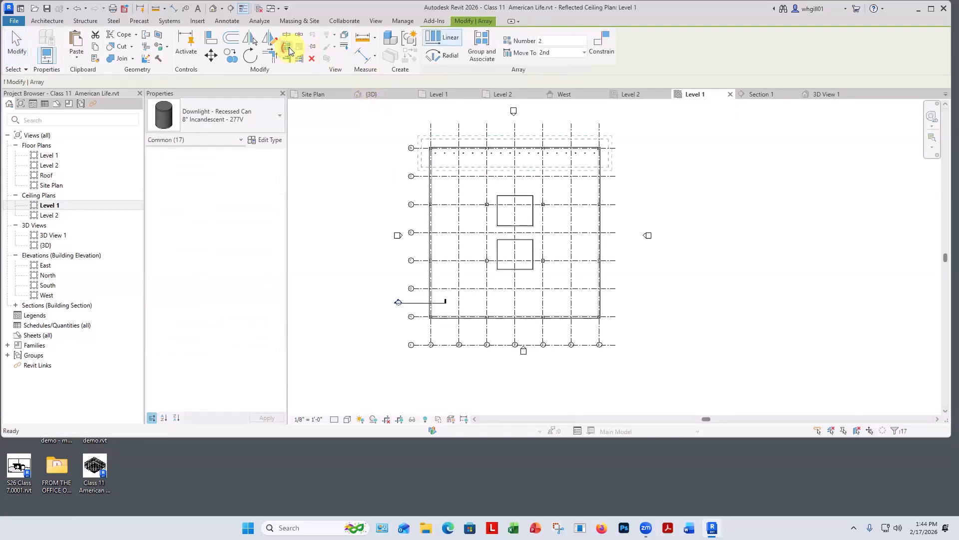
left_click(542, 39)
type("18")
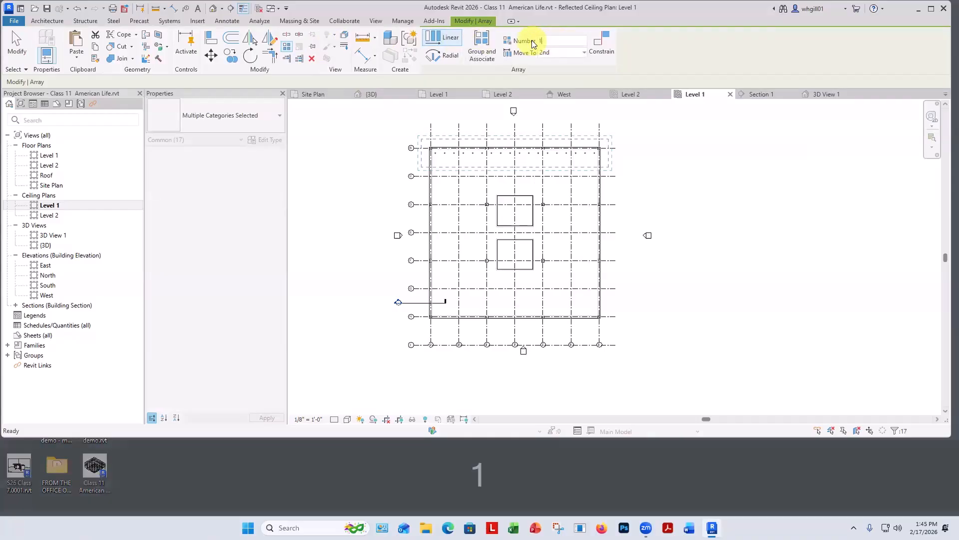
left_click(342, 144)
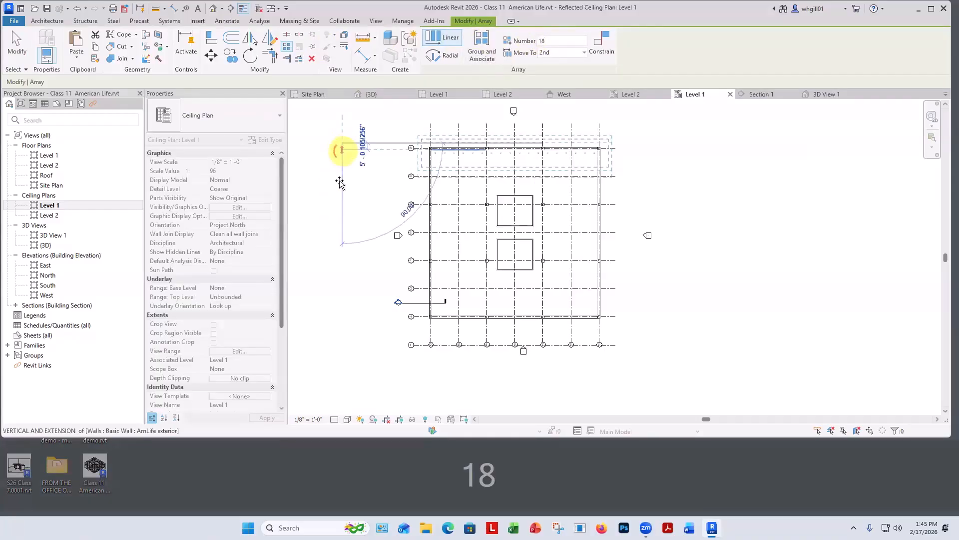
type("7'")
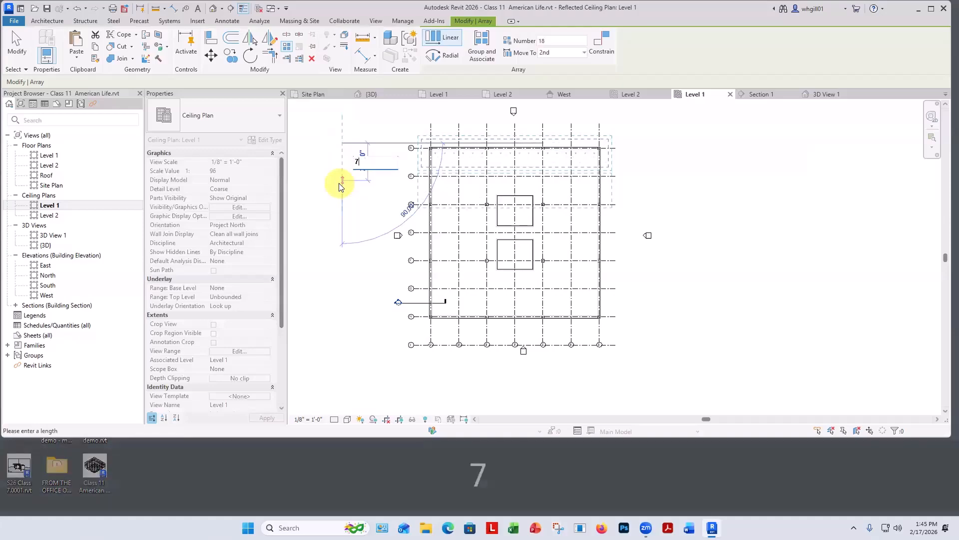
key("Return")
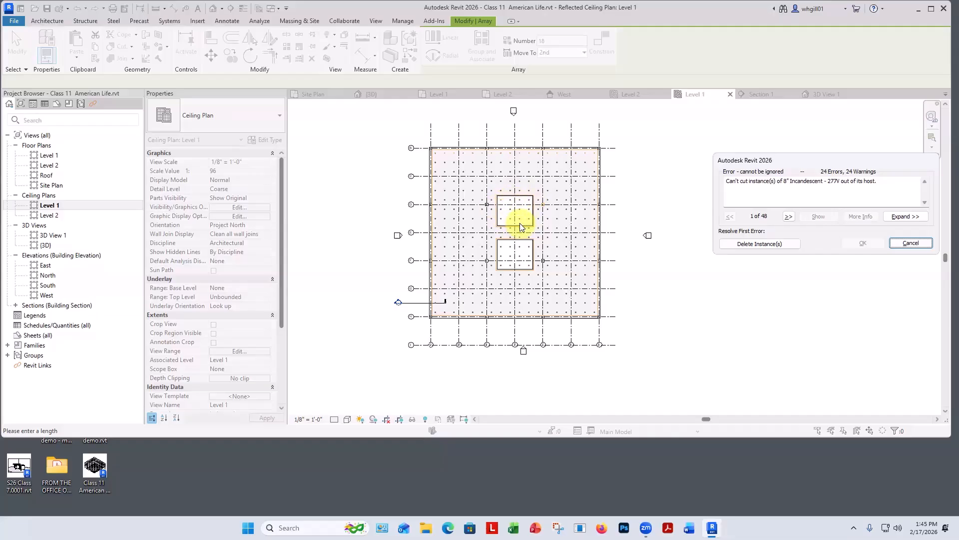
left_click(759, 243)
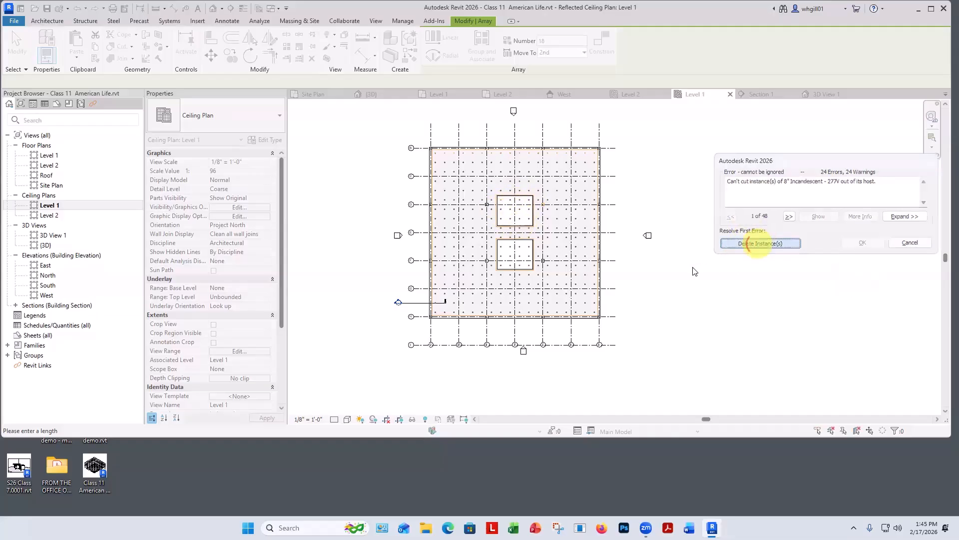
- Delete the two short rows of downlights between the two shaft openings at grid E
scroll(513, 311, "up", 5)
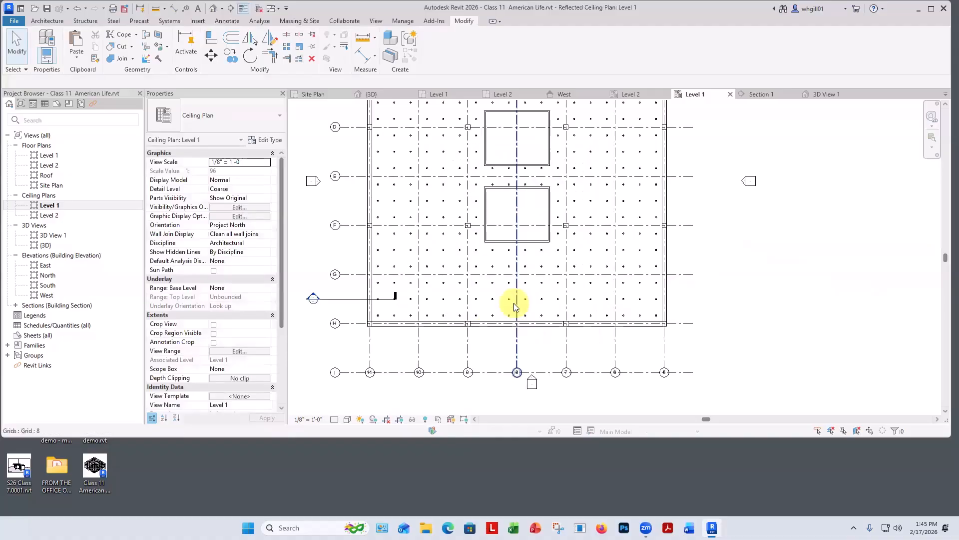
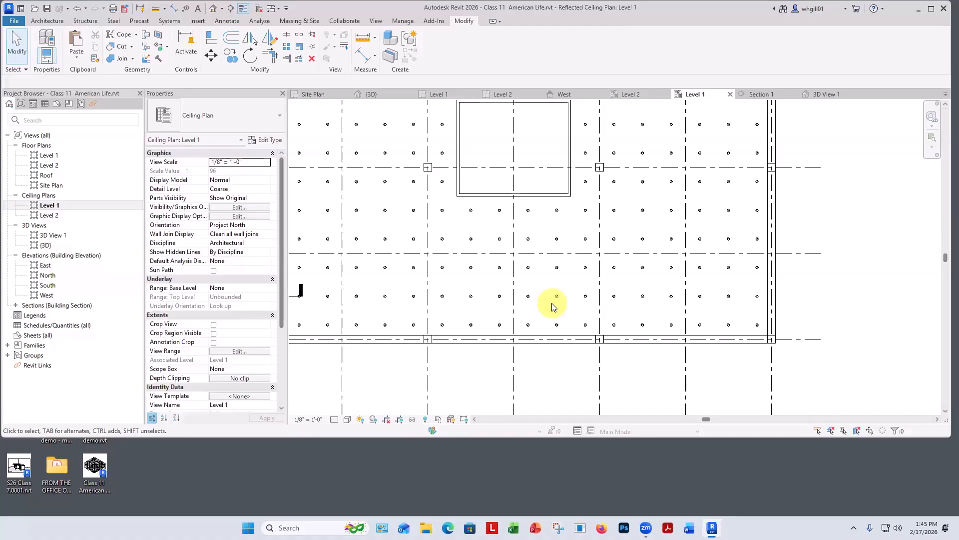
scroll(553, 306, "down", 3)
middle_click_drag(797, 326, 794, 336)
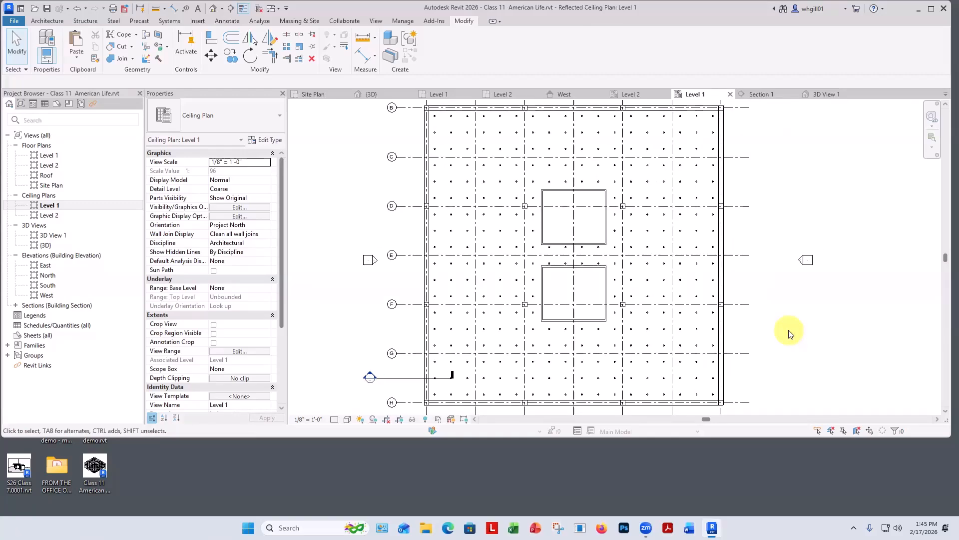
scroll(789, 333, "down", 1)
scroll(589, 268, "up", 7)
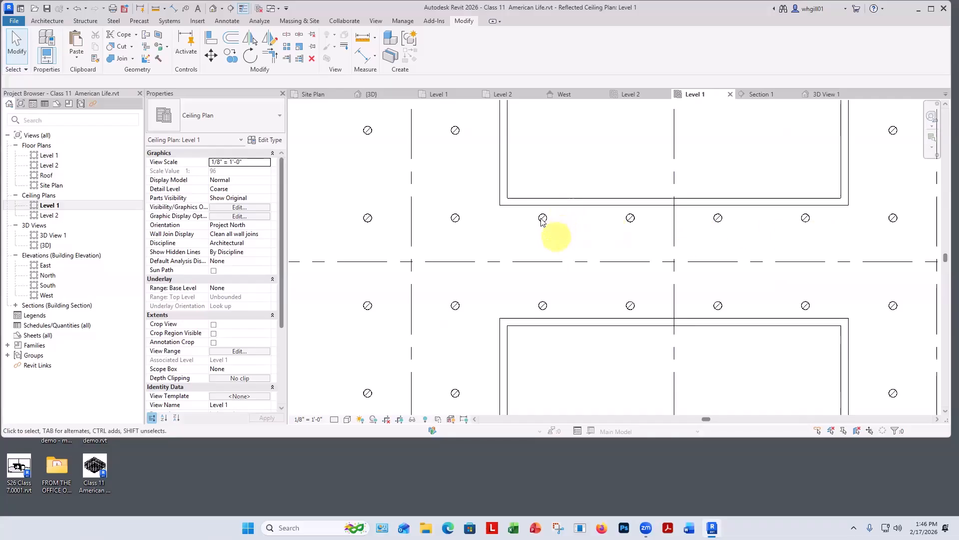
left_click_drag(523, 185, 827, 334)
key("Delete")
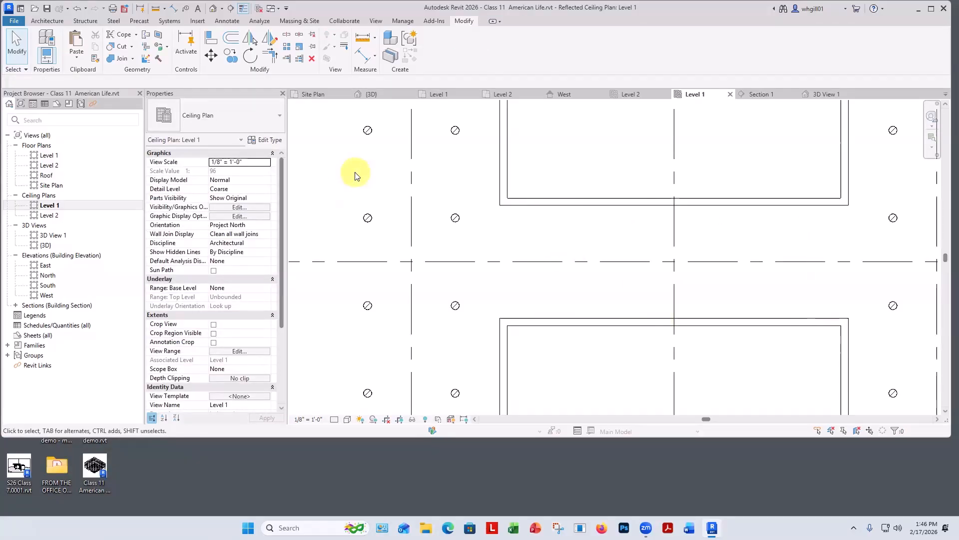
- Load the Downlight - Wall Washer family from the Lighting > Architectural > Internal library folder for component placement
key("c")
key("m")
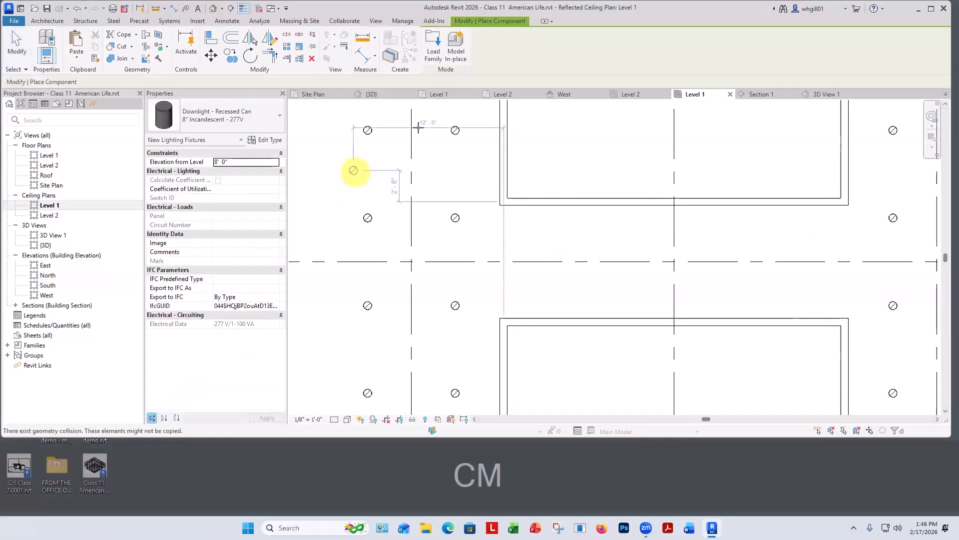
left_click(434, 55)
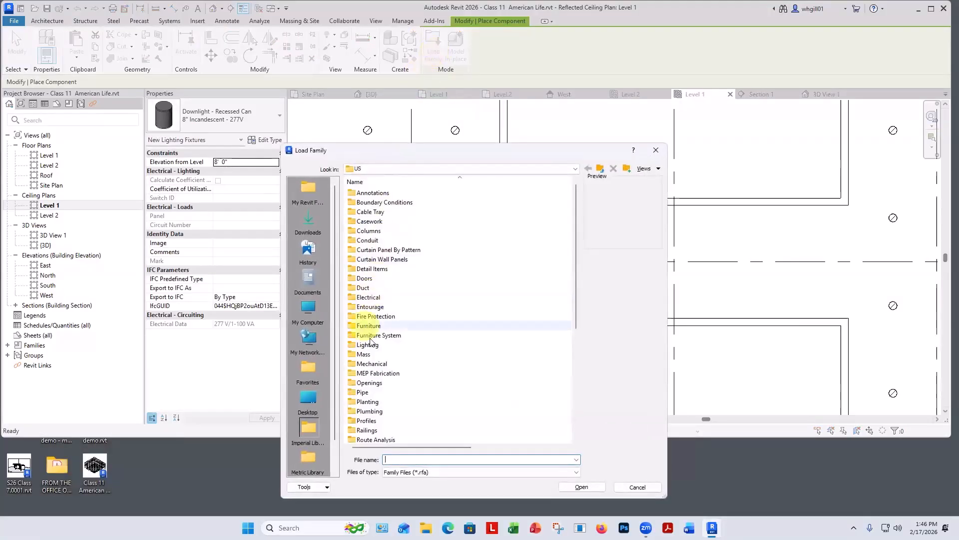
left_click(369, 345)
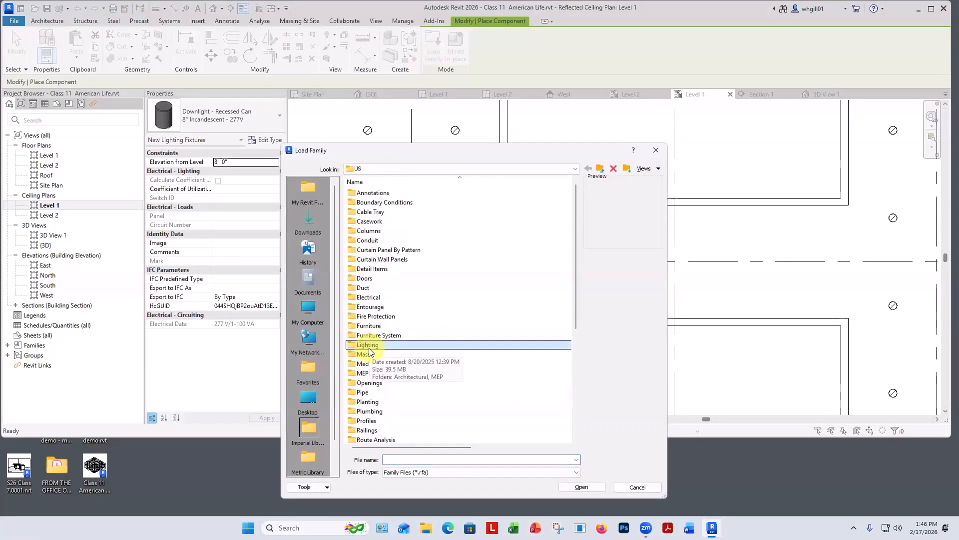
double_click(369, 346)
double_click(367, 195)
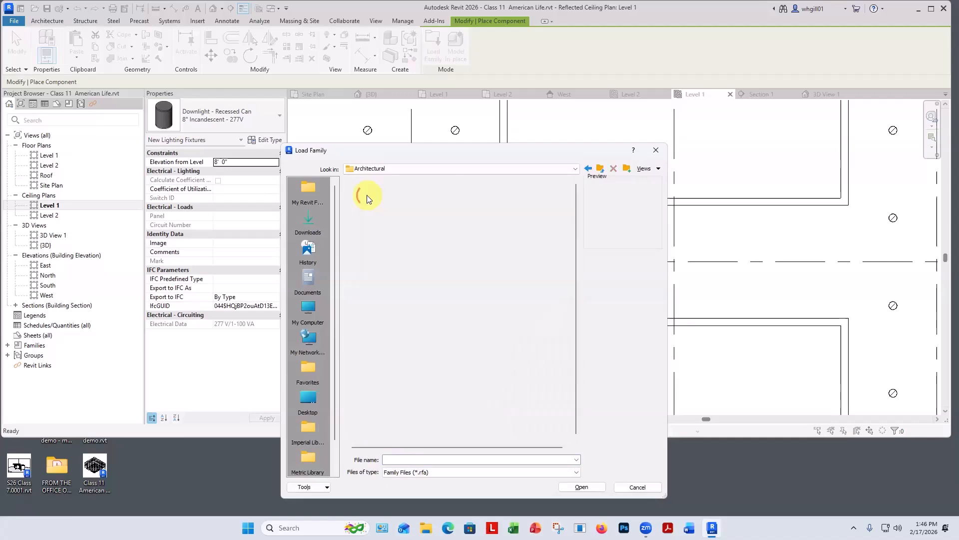
double_click(364, 203)
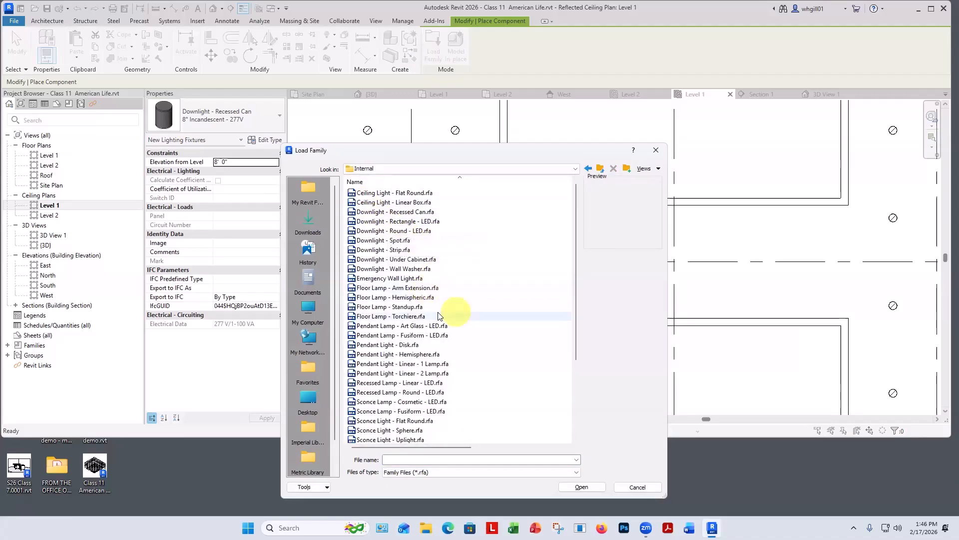
left_click(407, 270)
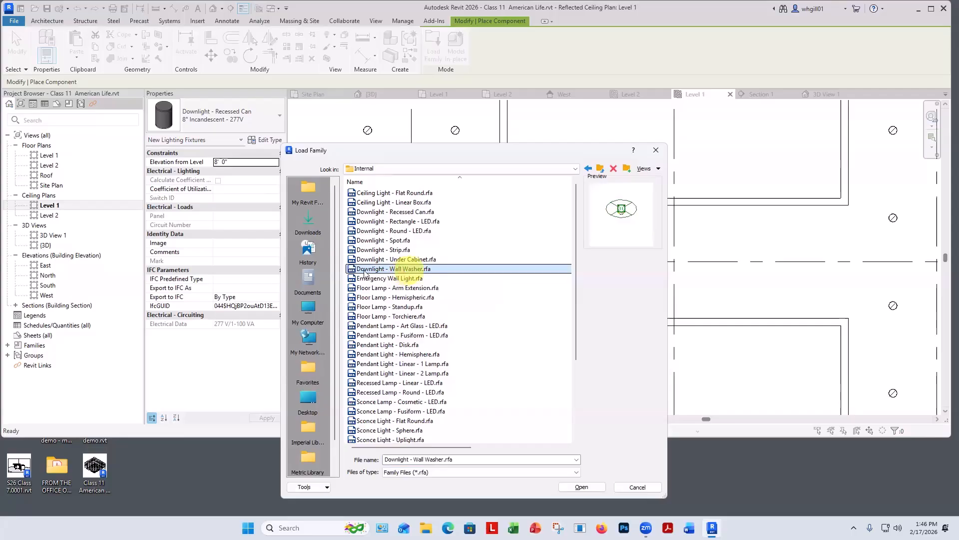
left_click(581, 486)
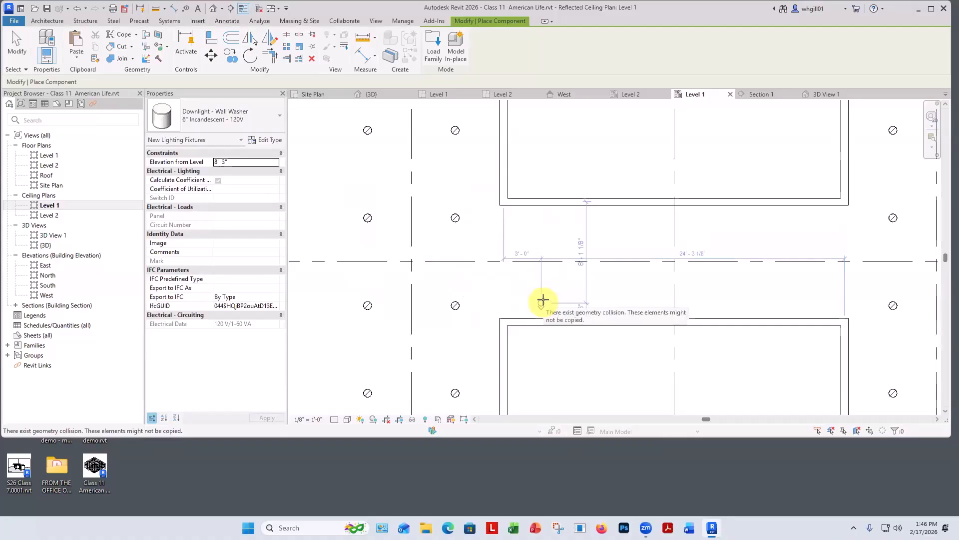
- Place a 6" Incandescent - 120V wall washer on grid 8 between the two openings, about 2'-9" below grid E
scroll(652, 299, "up", 2)
scroll(665, 305, "up", 3)
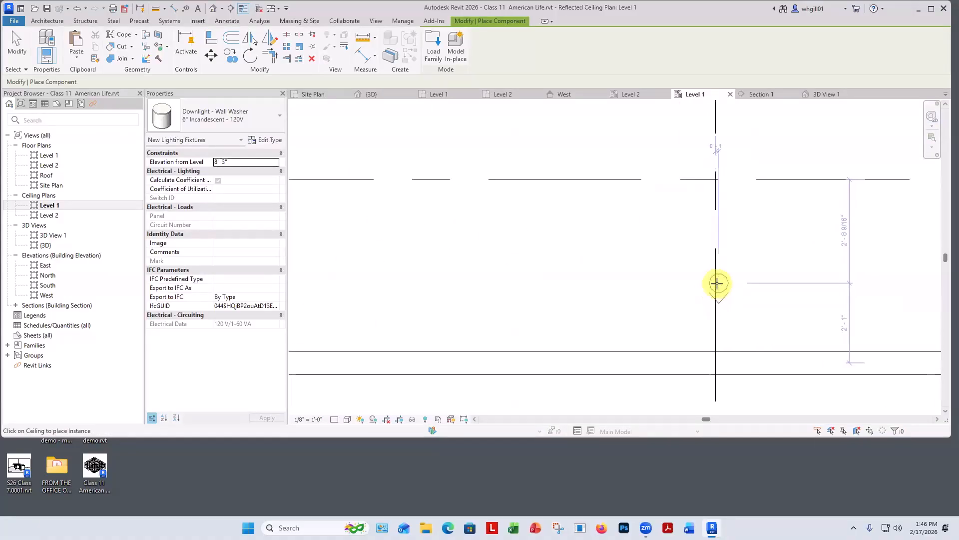
left_click(716, 283)
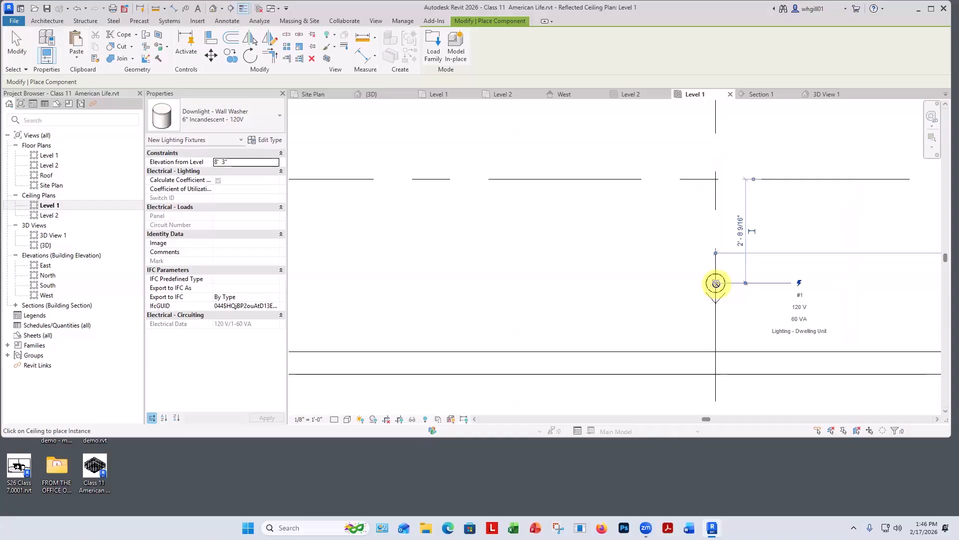
key("Escape")
key("Escape")
- Move the wall washer downlight 2'3" horizontally to the left of grid 8
scroll(664, 298, "down", 3)
middle_click_drag(660, 297, 553, 268)
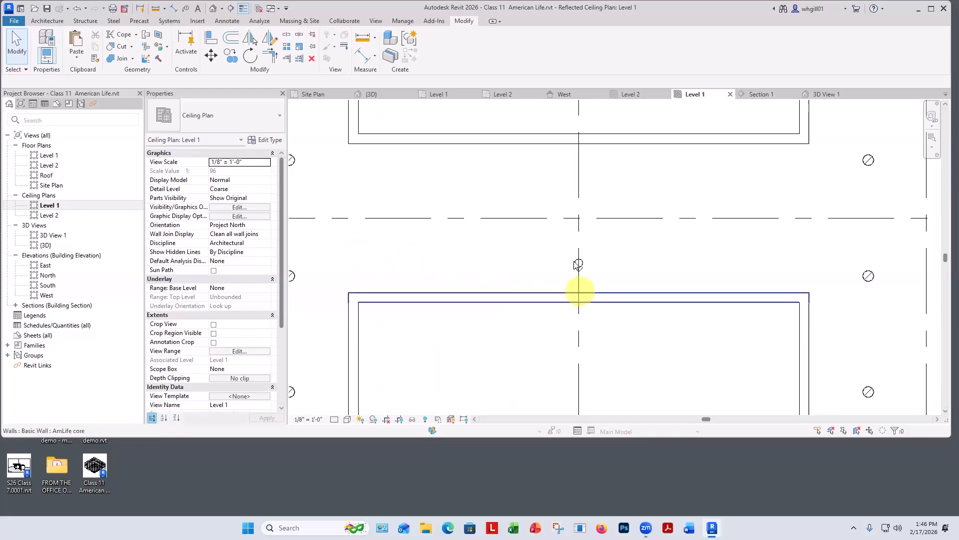
left_click(578, 265)
key("m")
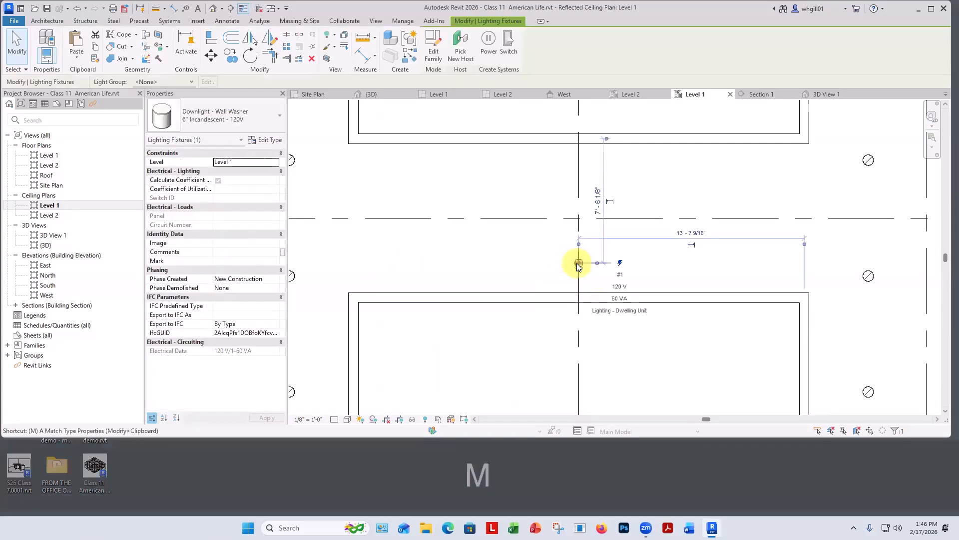
key("v")
left_click(574, 263)
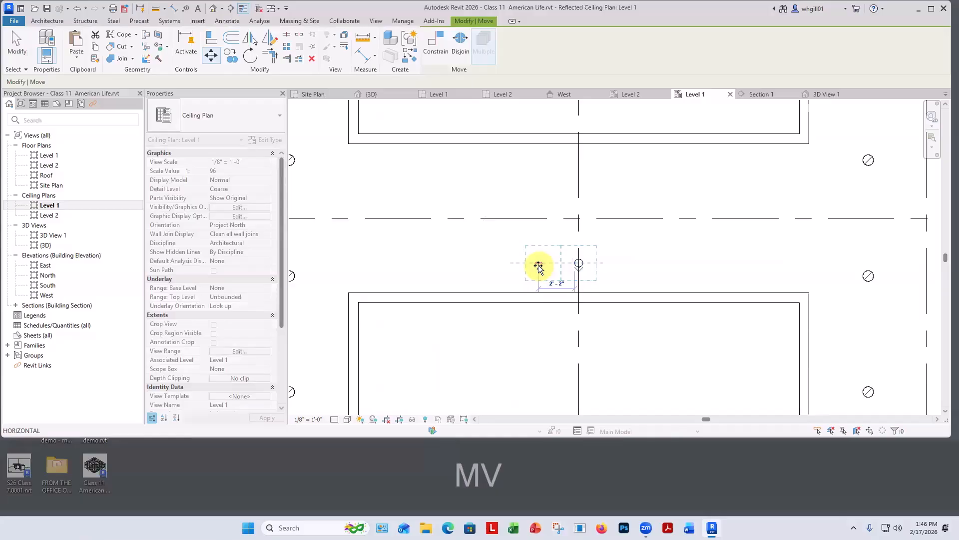
type("2'3")
key("Return")
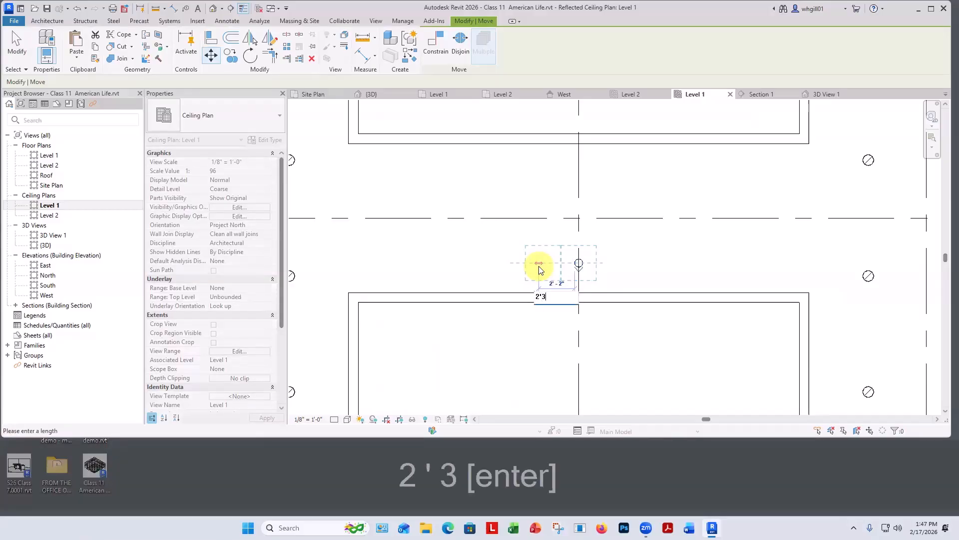
key("Escape")
key("Escape")
left_click(540, 267)
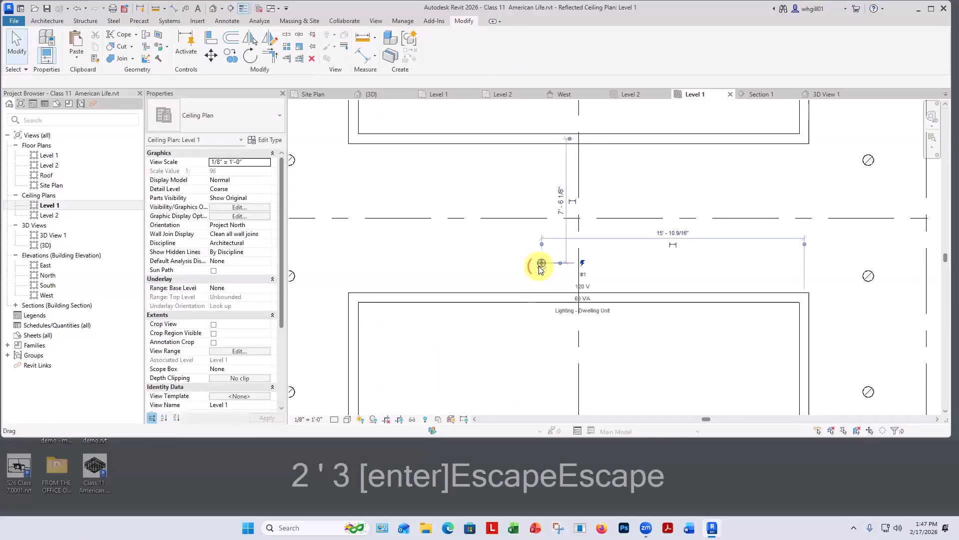
key("c")
key("p")
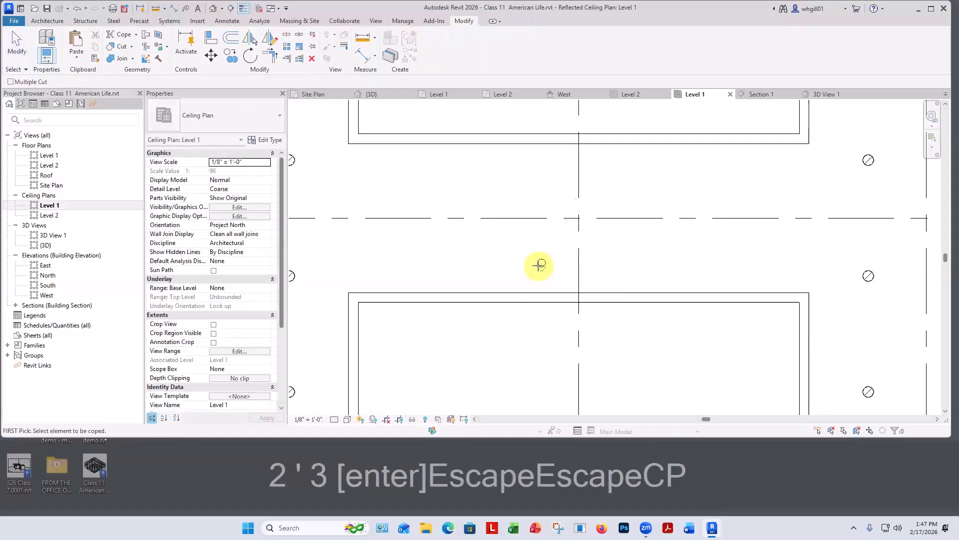
key("Escape")
key("Escape")
- Copy the wall washer downlight twice to the left, spacing the copies 4'6" apart
left_click(542, 268)
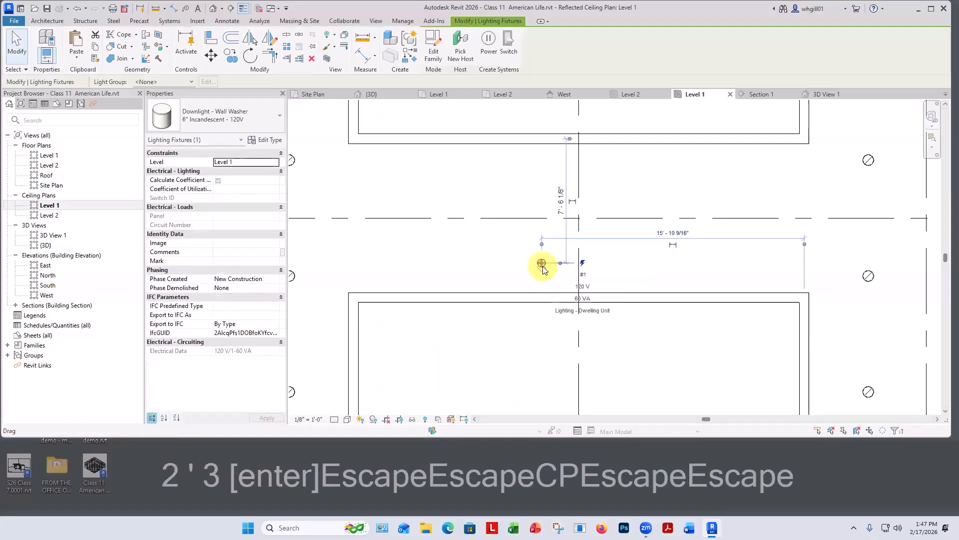
key("c")
key("o")
left_click(541, 264)
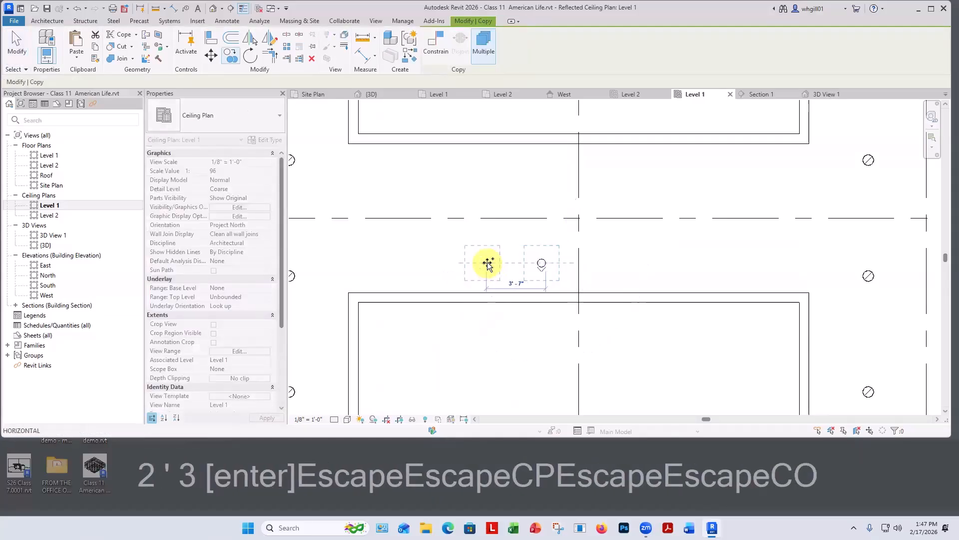
type("4'6")
key("Return")
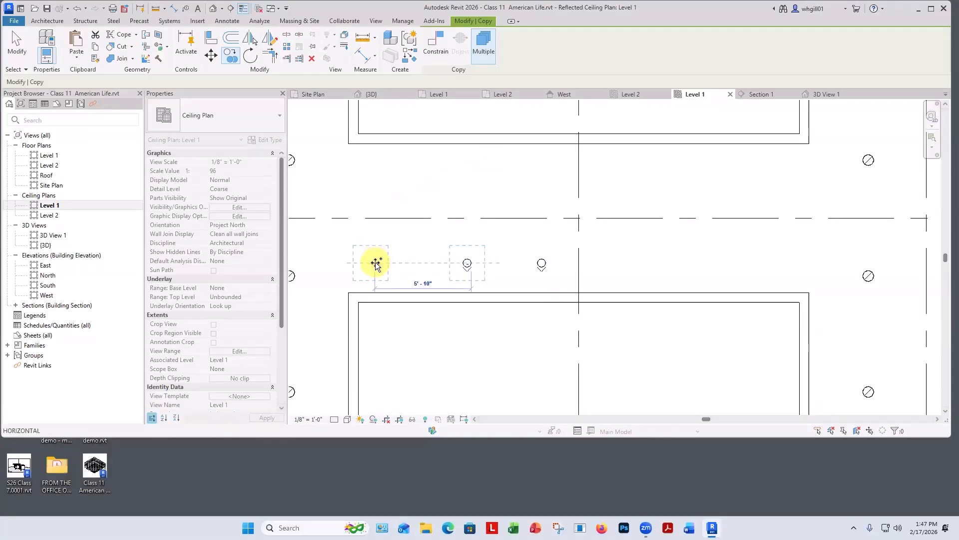
type("4'6")
key("Return")
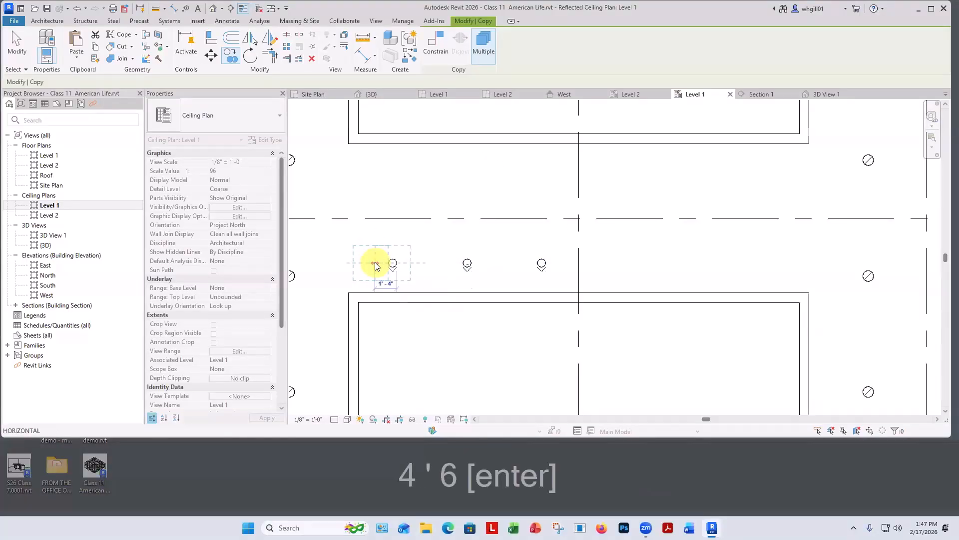
key("Escape")
key("Escape")
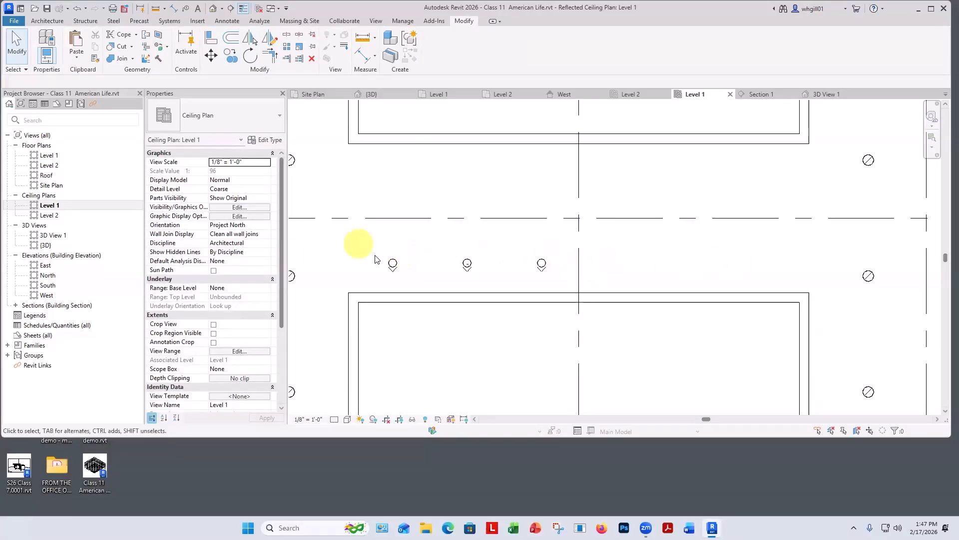
- Mirror the three wall washer downlights about grid 8, keeping the originals
left_click_drag(358, 241, 568, 283)
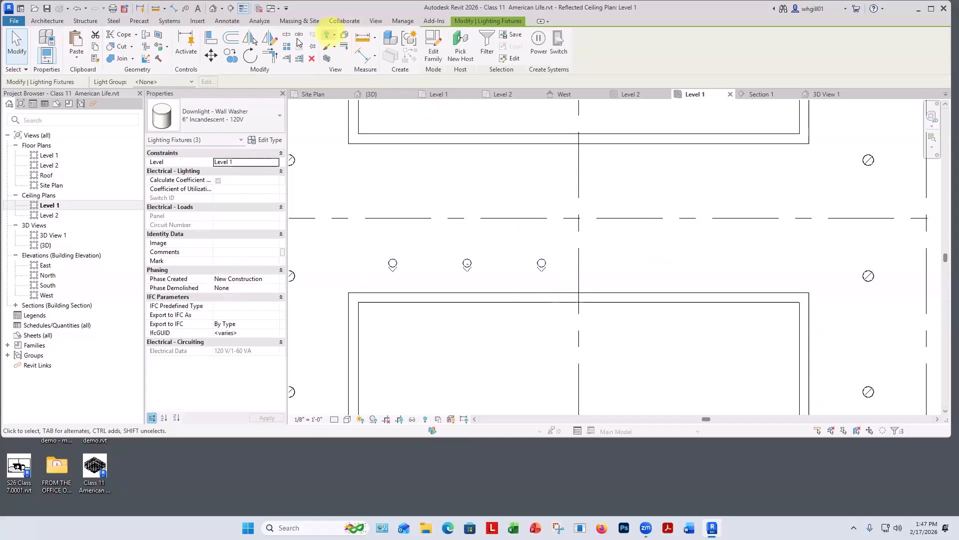
left_click(251, 39)
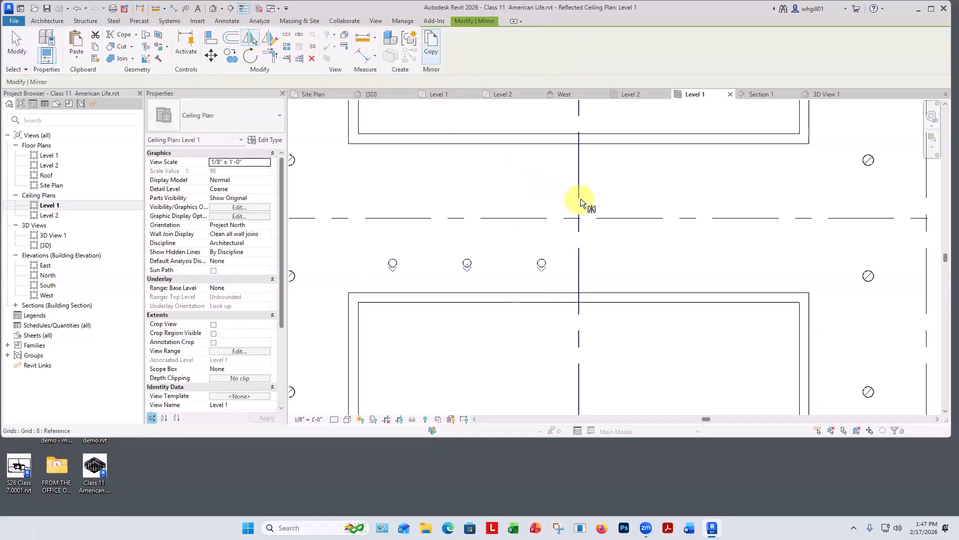
left_click(578, 197)
left_click(513, 164)
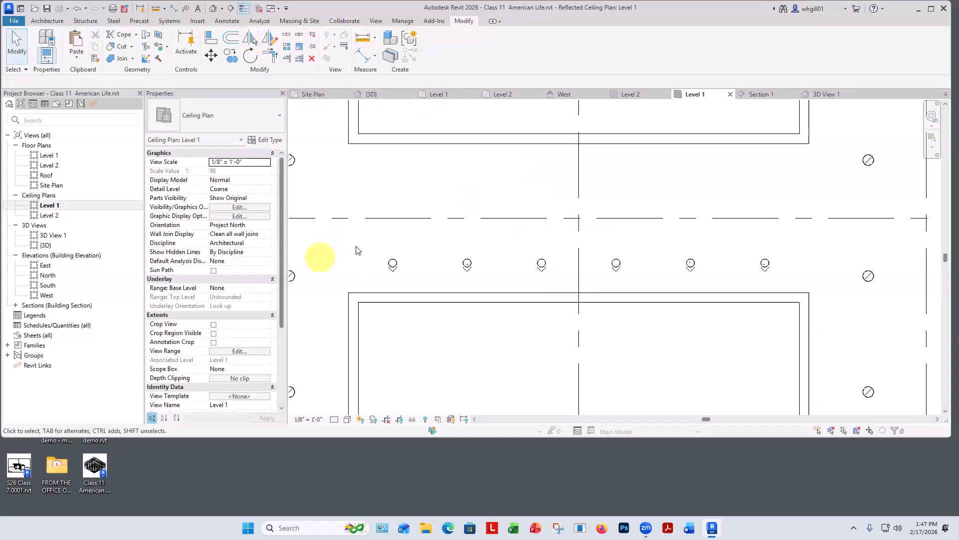
- Mirror the full row of six wall washers about grid E to light the opposite wall
left_click_drag(358, 244, 794, 288)
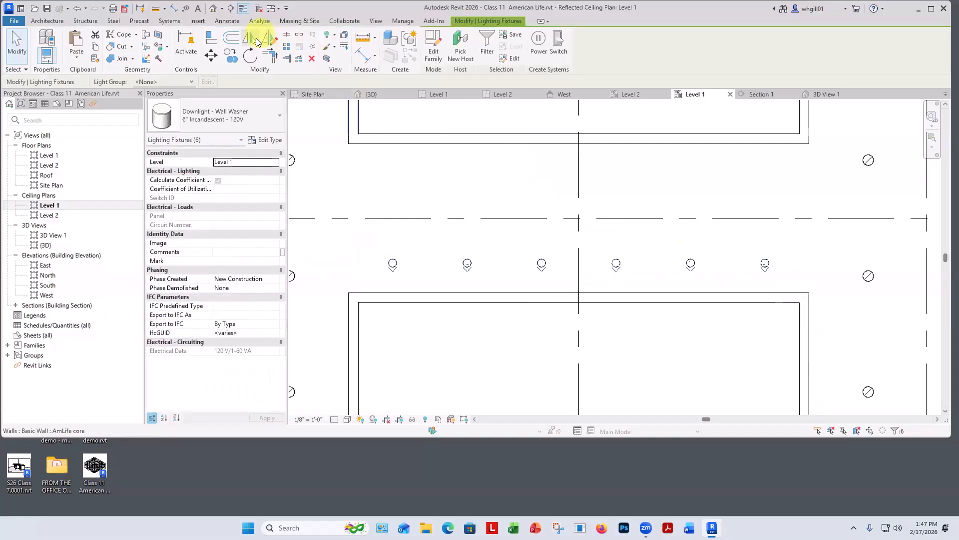
left_click(251, 39)
left_click(390, 218)
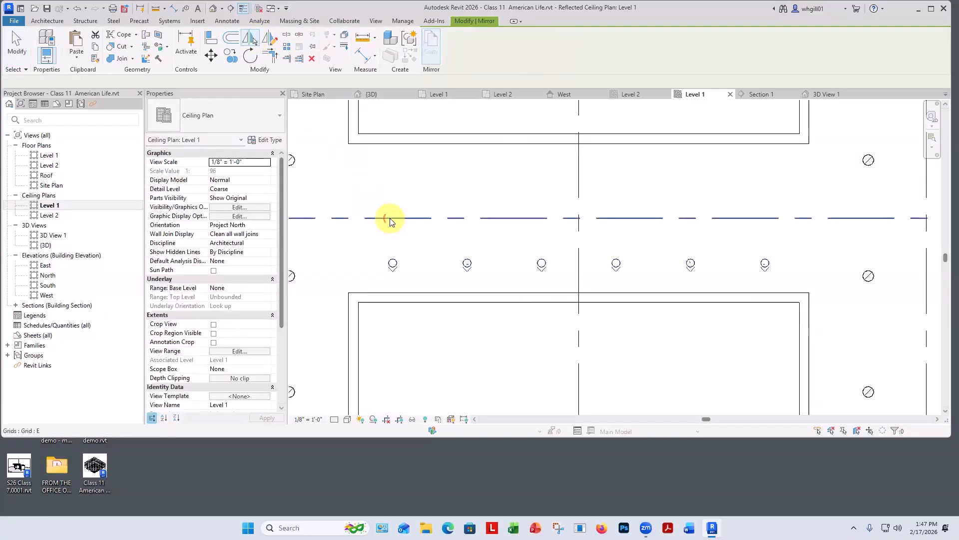
key("Escape")
key("Escape")
scroll(352, 245, "down", 5)
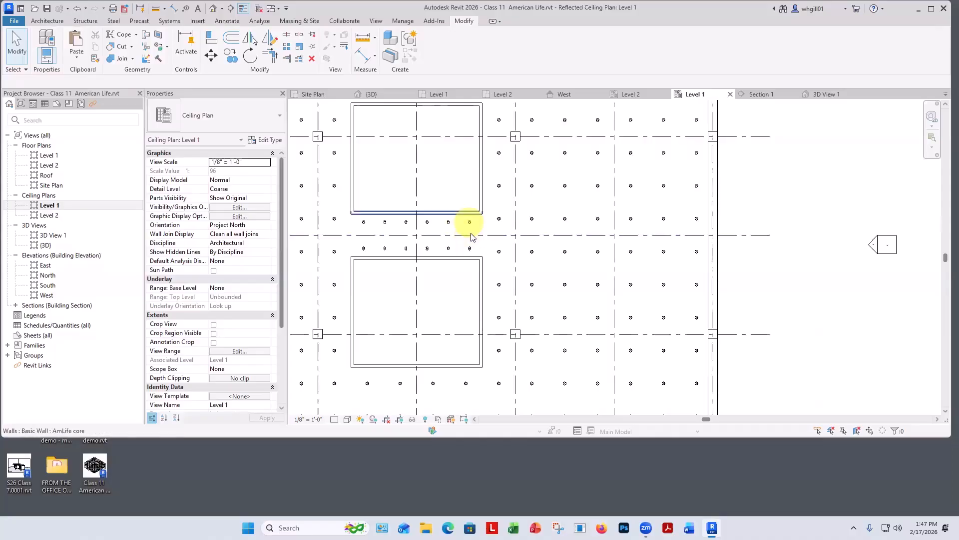
scroll(471, 212, "up", 2)
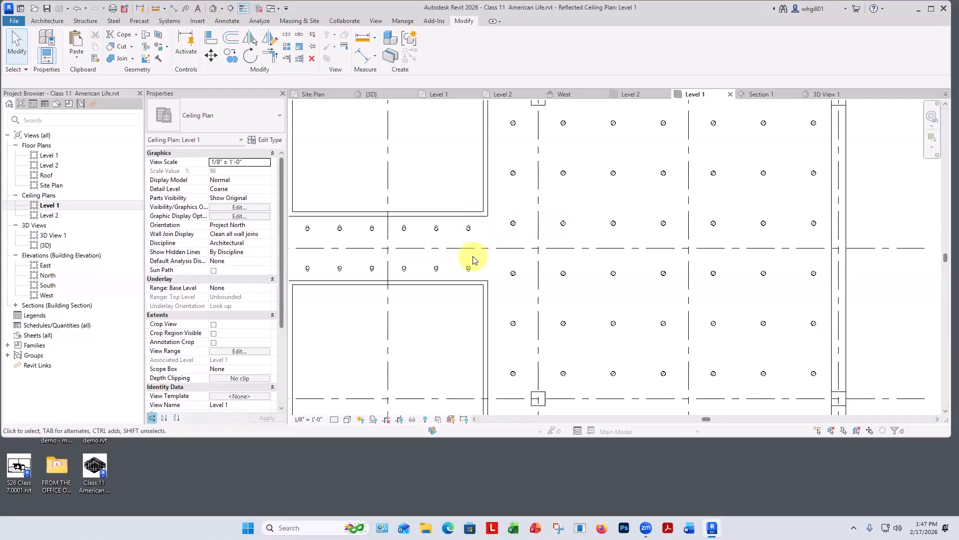
scroll(469, 257, "down", 5)
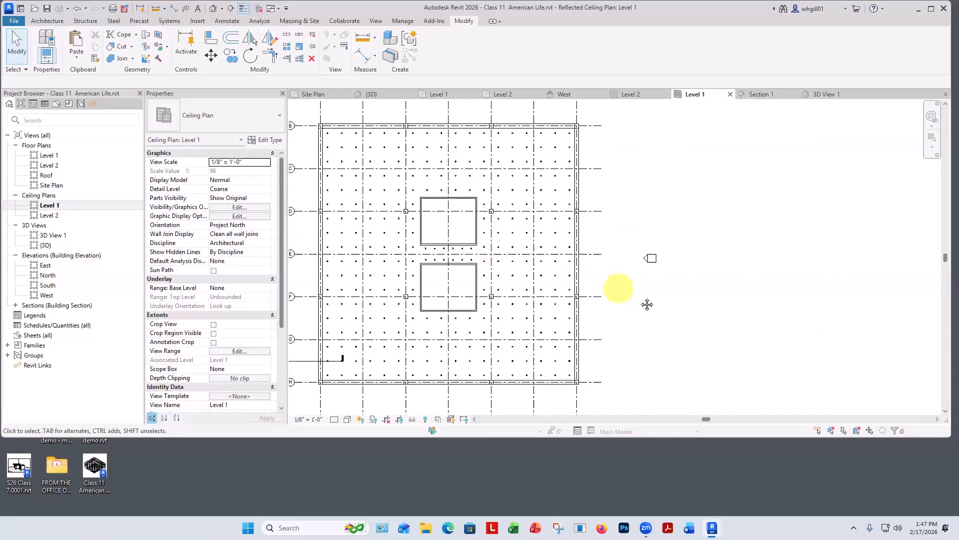
middle_click_drag(646, 303, 724, 317)
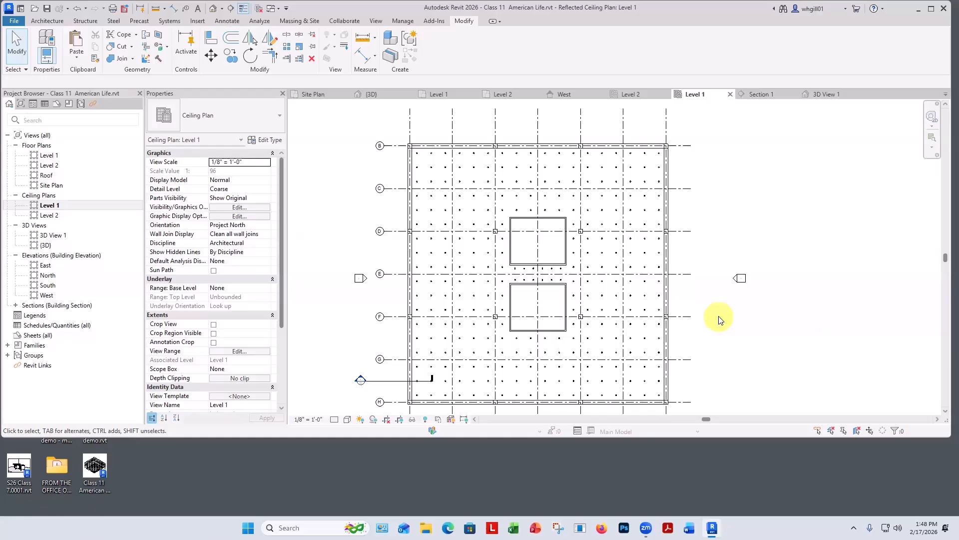
left_click(418, 128)
- Save the project to the Desktop under the new name Class 12 American Life.rvt
left_click(14, 20)
left_click(27, 138)
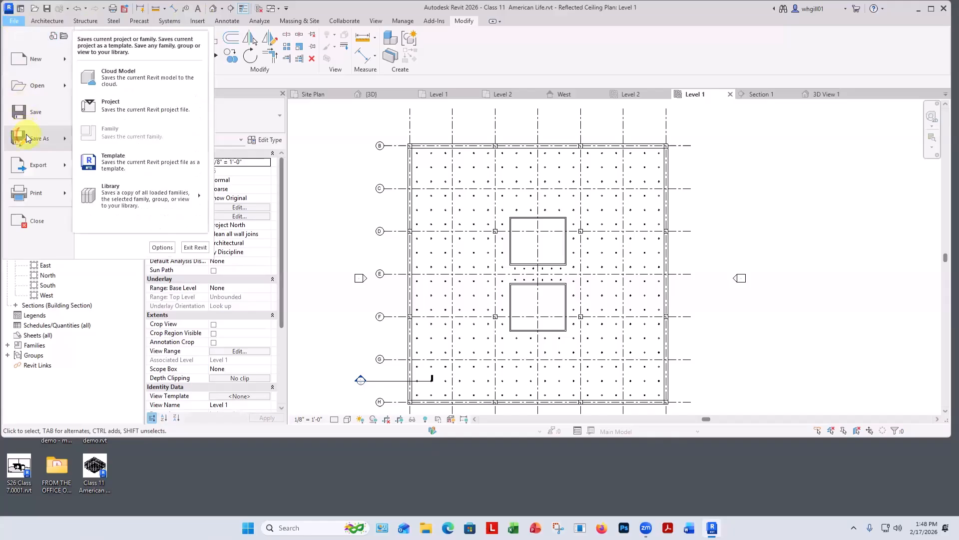
left_click(128, 105)
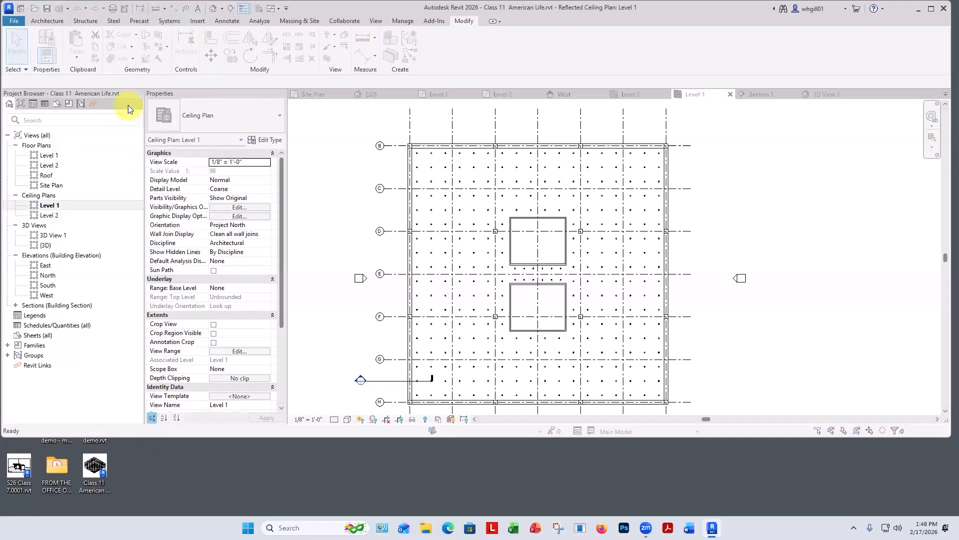
left_click(406, 332)
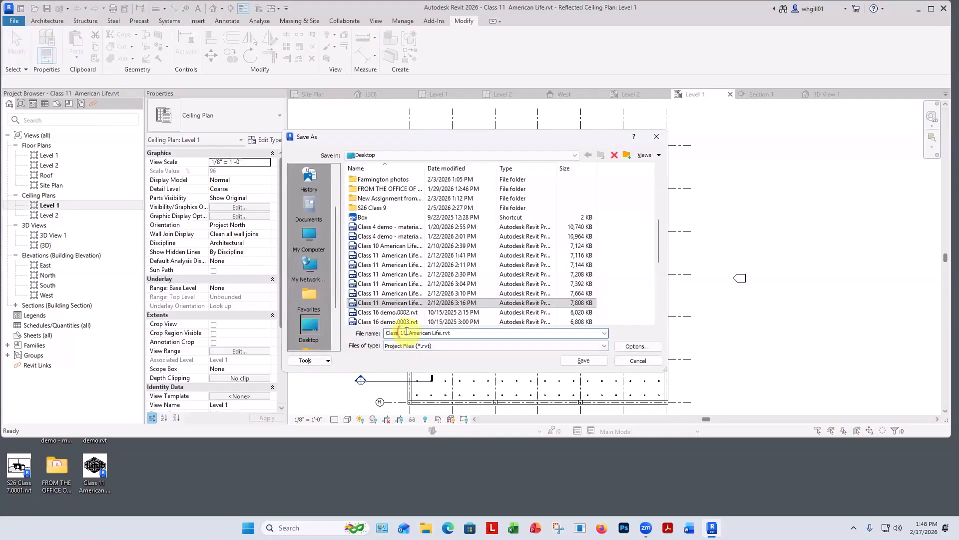
type("2")
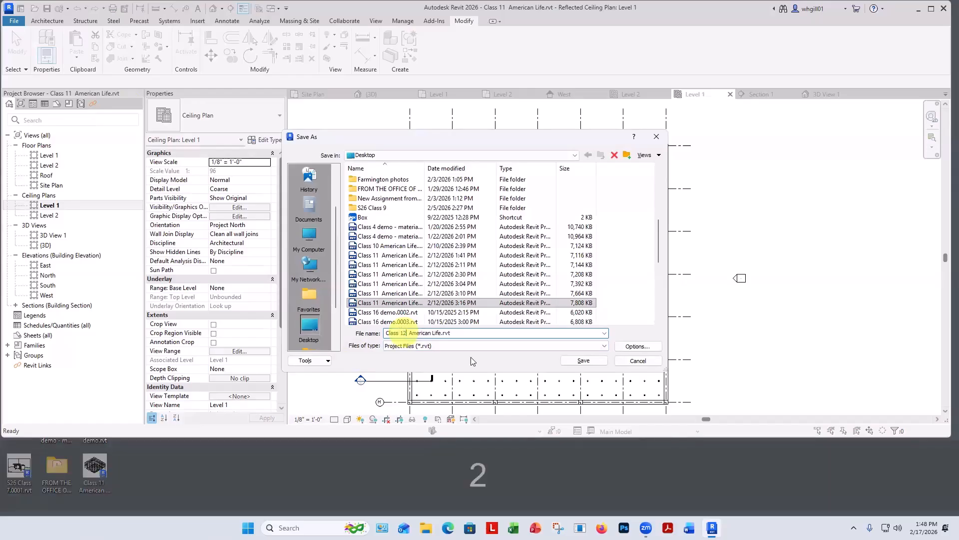
left_click(583, 360)
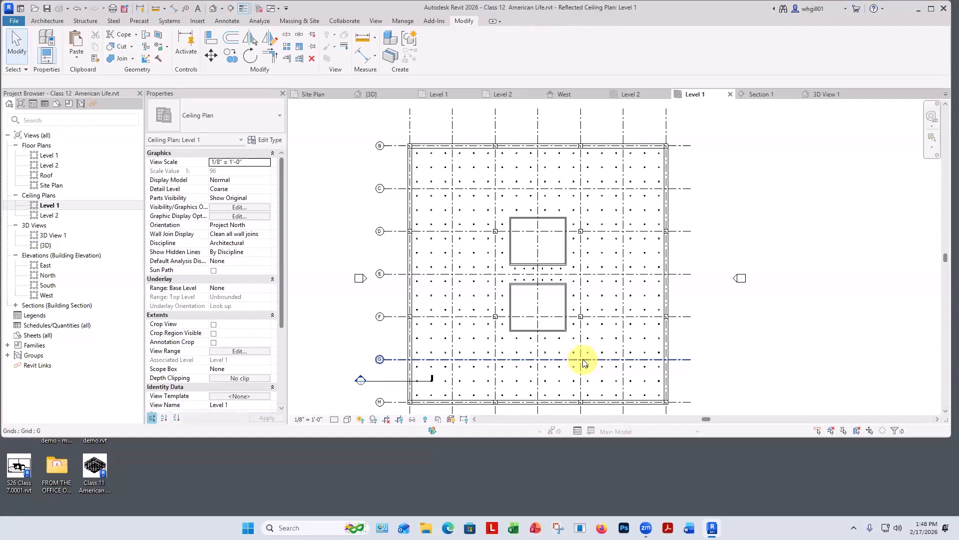
- Open the Level 2 floor plan and bring the whole building into view
double_click(48, 165)
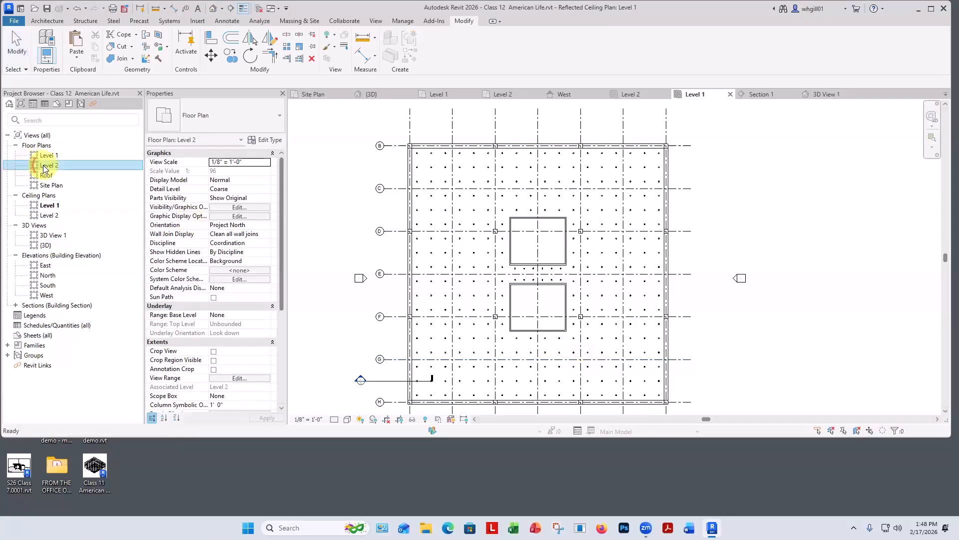
scroll(561, 273, "down", 5)
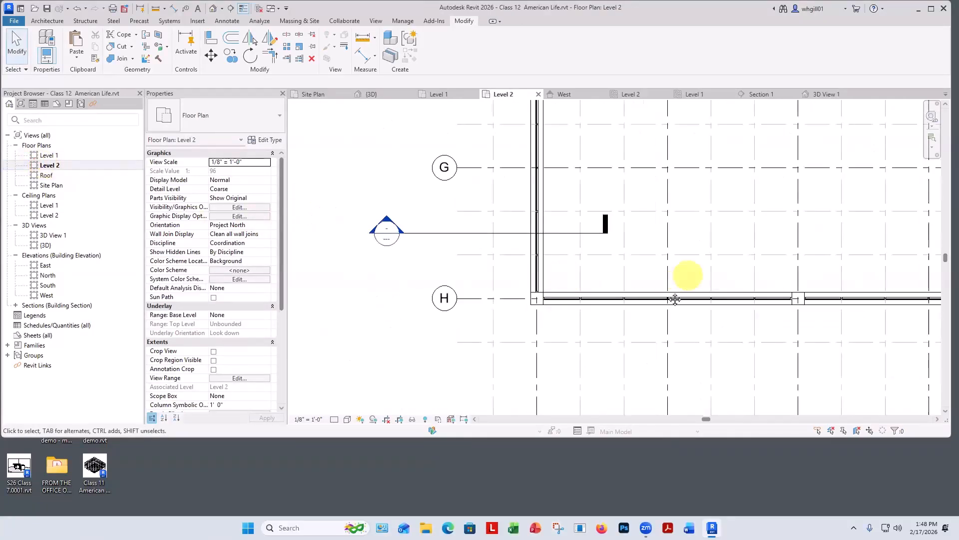
middle_click_drag(684, 272, 544, 384)
scroll(545, 384, "down", 5)
middle_click_drag(638, 355, 538, 383)
scroll(572, 327, "down", 3)
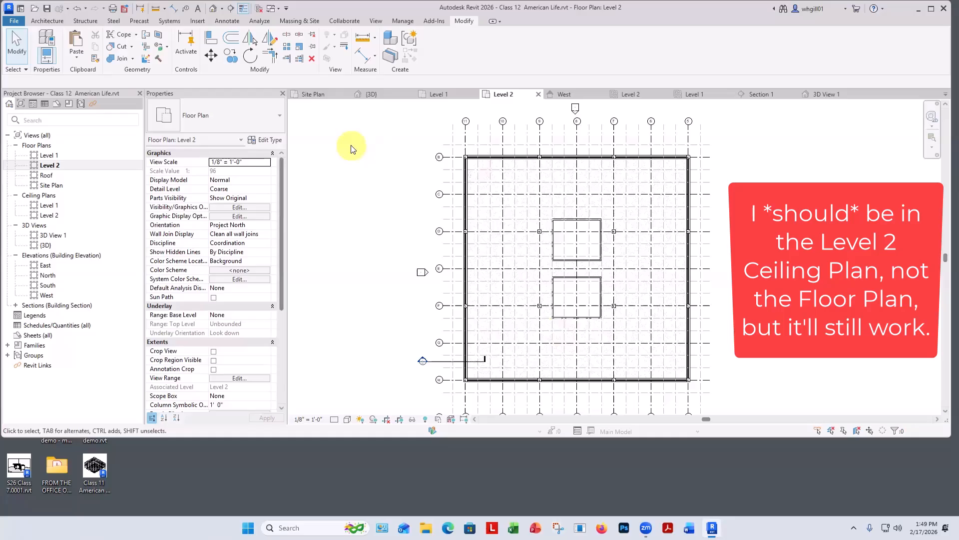
- Start a new ceiling on Level 2 using the compound ceiling type 2' x 2' ACT System
left_click(48, 21)
left_click(215, 48)
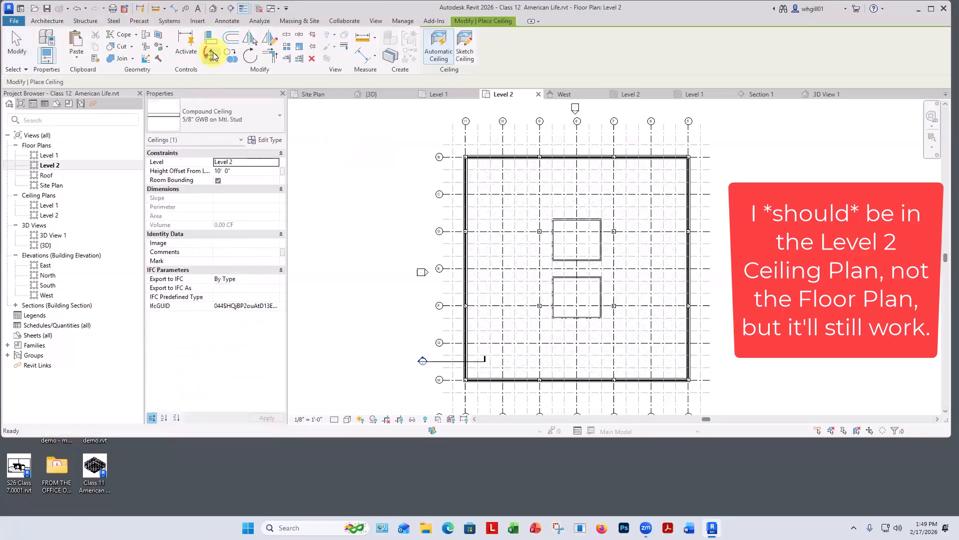
left_click(226, 118)
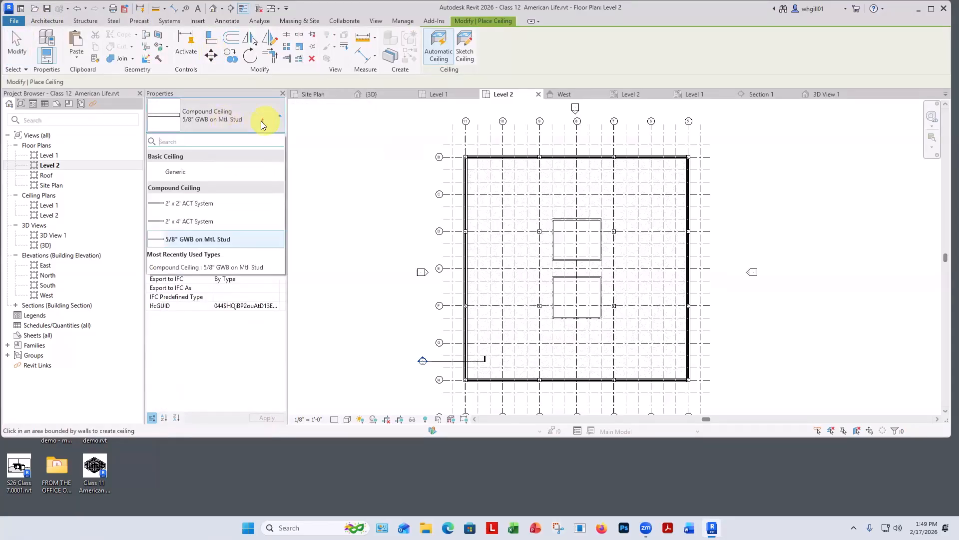
left_click(202, 205)
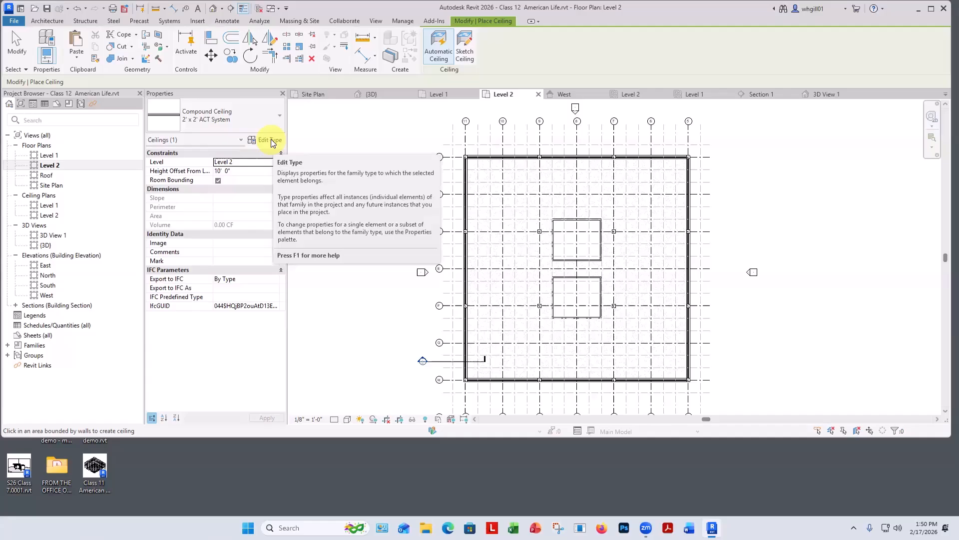
- Duplicate the 2' x 2' ACT System ceiling type under the name 7x7 grid ACT System and accept the type properties
left_click(270, 140)
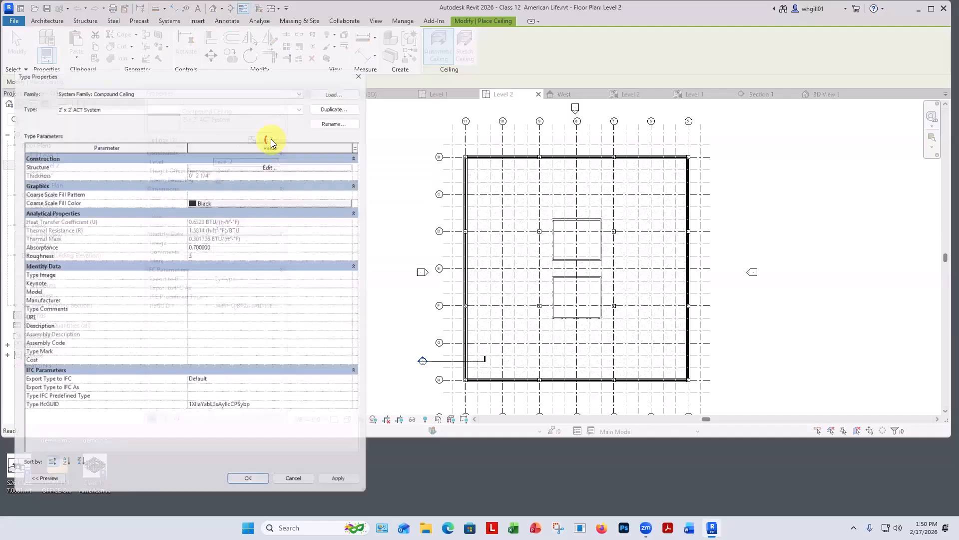
left_click(338, 98)
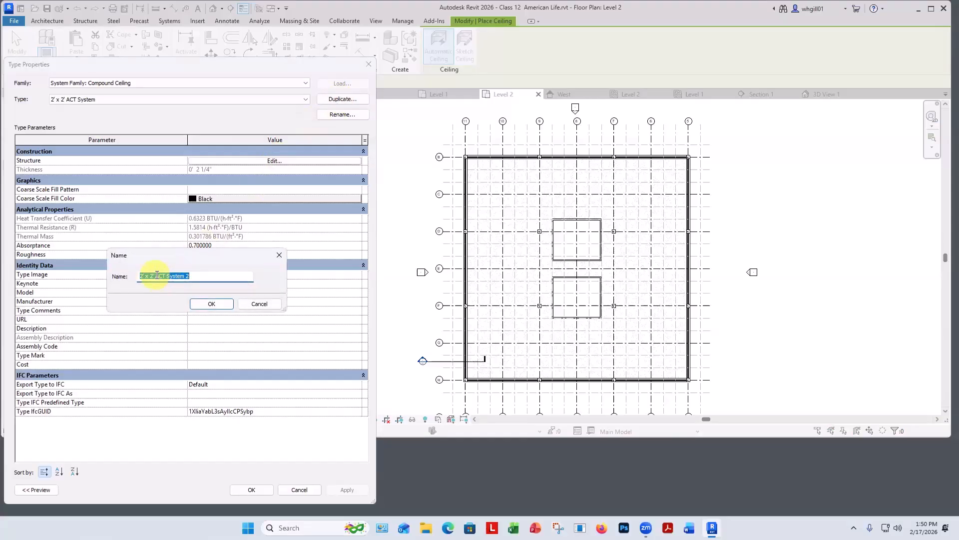
left_click_drag(157, 275, 140, 276)
type("7x")
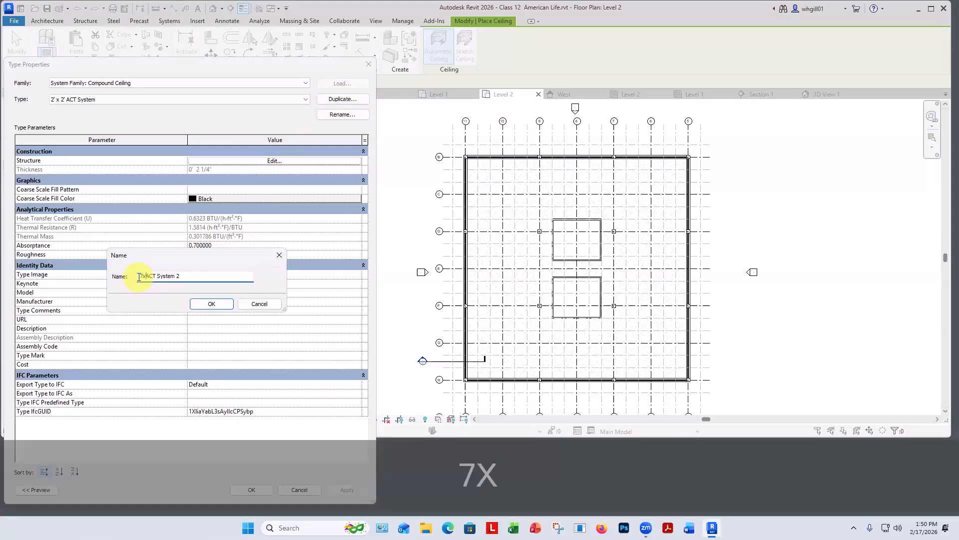
type("7")
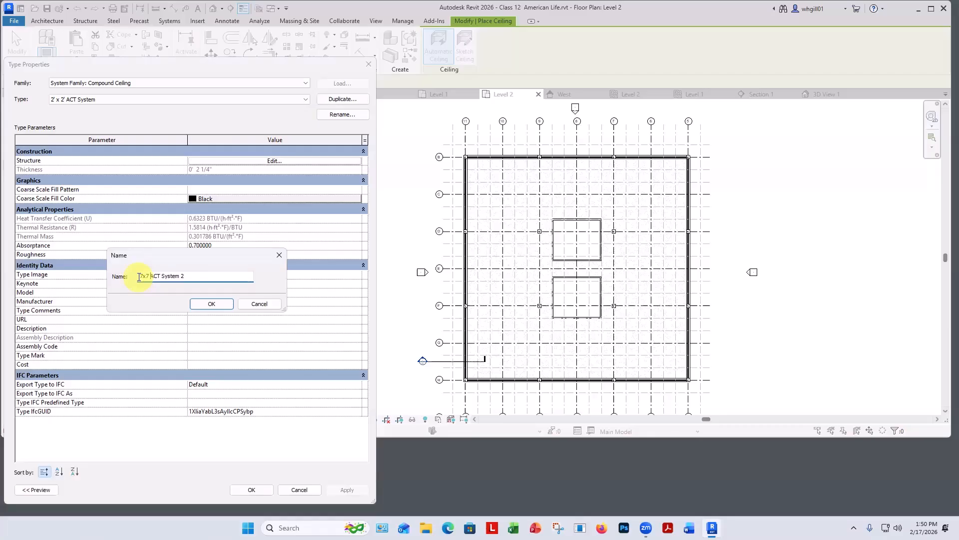
type(" grdi")
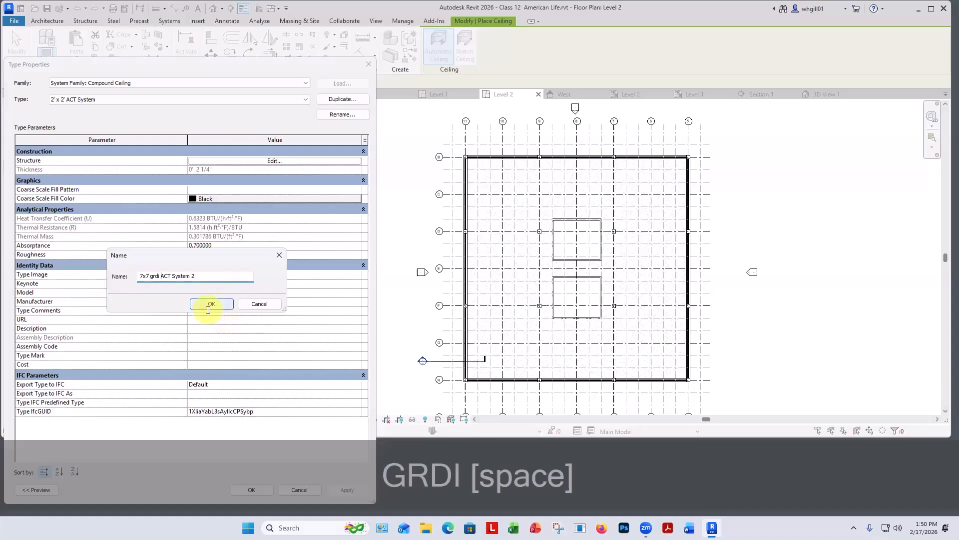
left_click(200, 273)
key("BackSpace")
key("BackSpace")
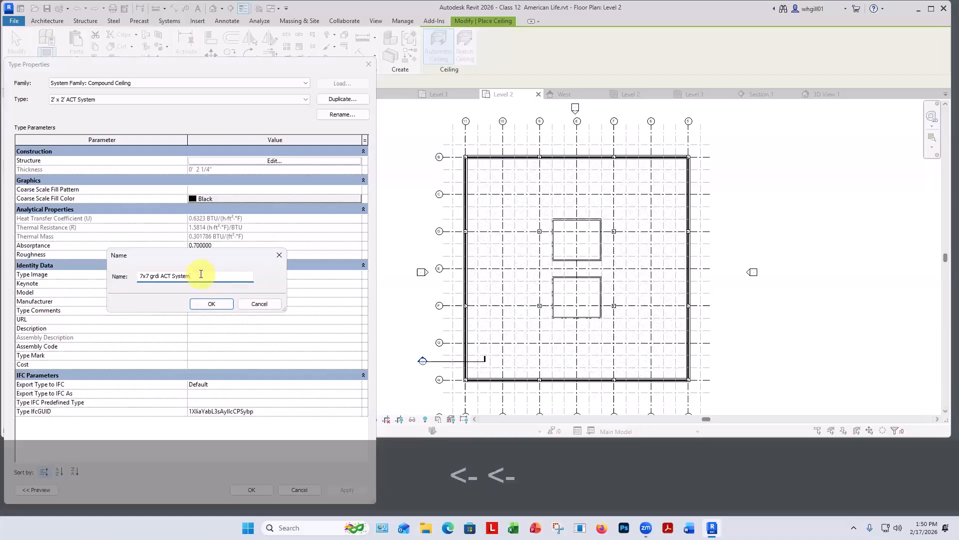
left_click(207, 303)
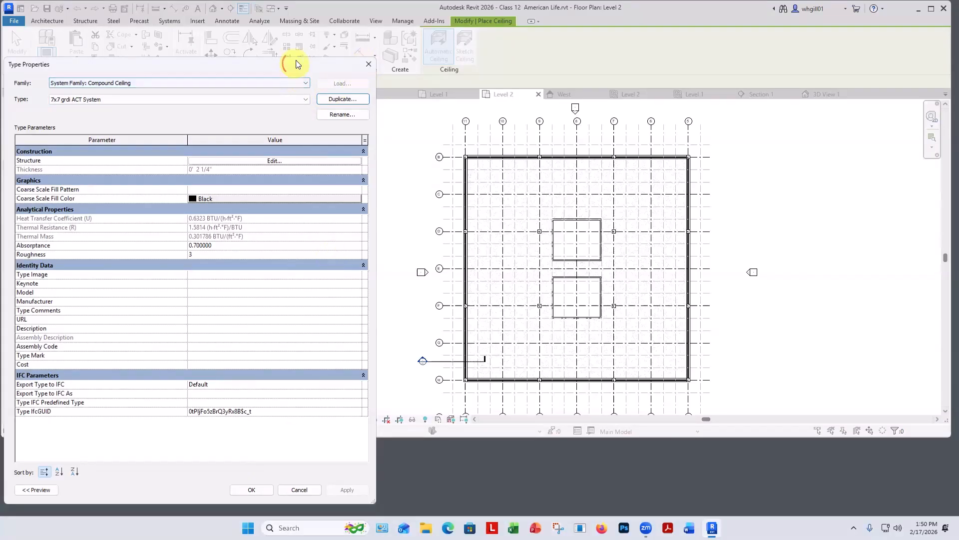
left_click_drag(295, 68, 329, 11)
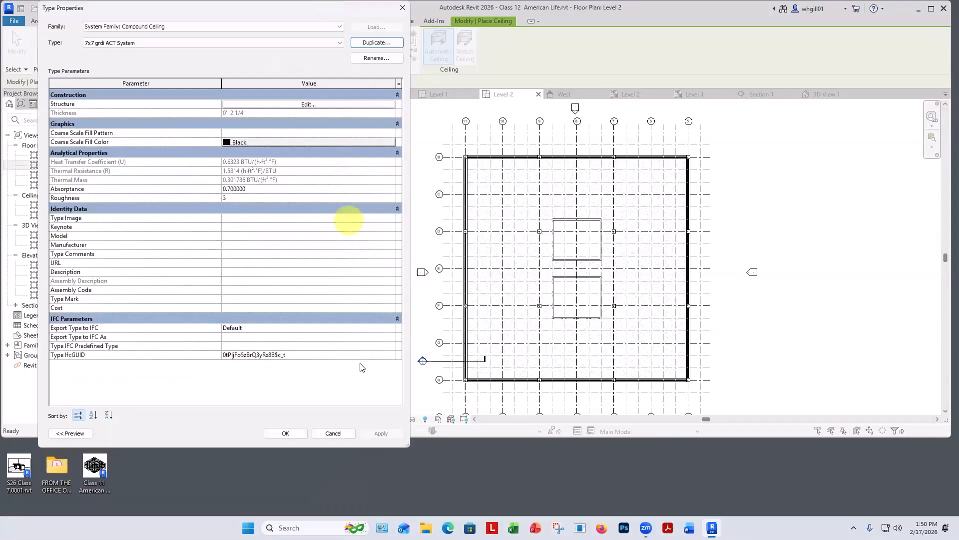
left_click(289, 433)
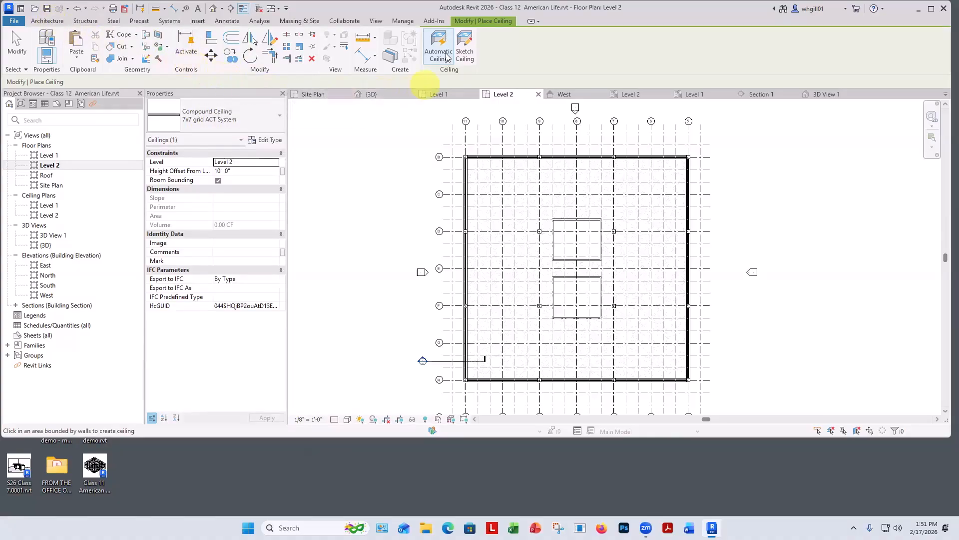
- Sketch the ceiling's outer boundary as a rectangle inside the exterior walls, from the corner at grids B and 11 to the corner at H and 5
left_click(465, 47)
scroll(469, 161, "up", 5)
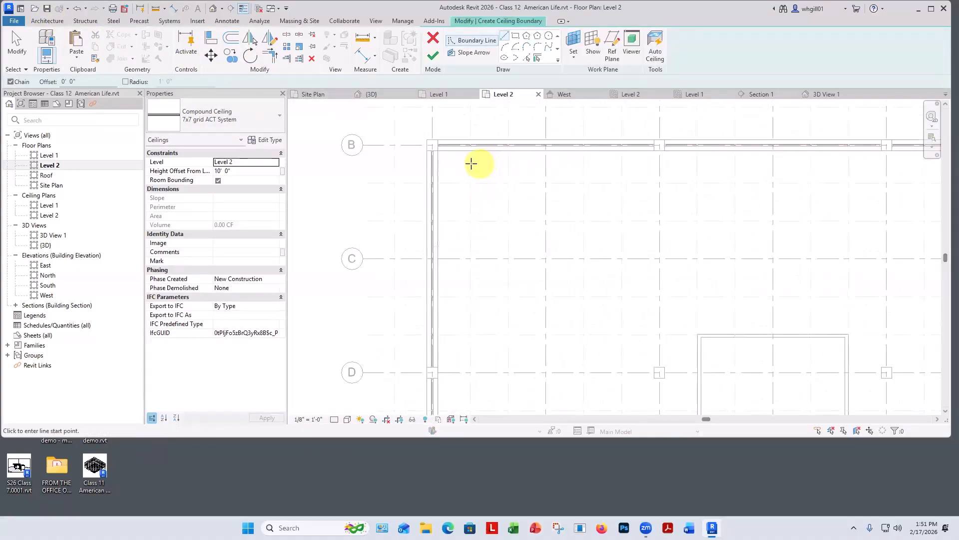
scroll(471, 164, "up", 3)
left_click(439, 150)
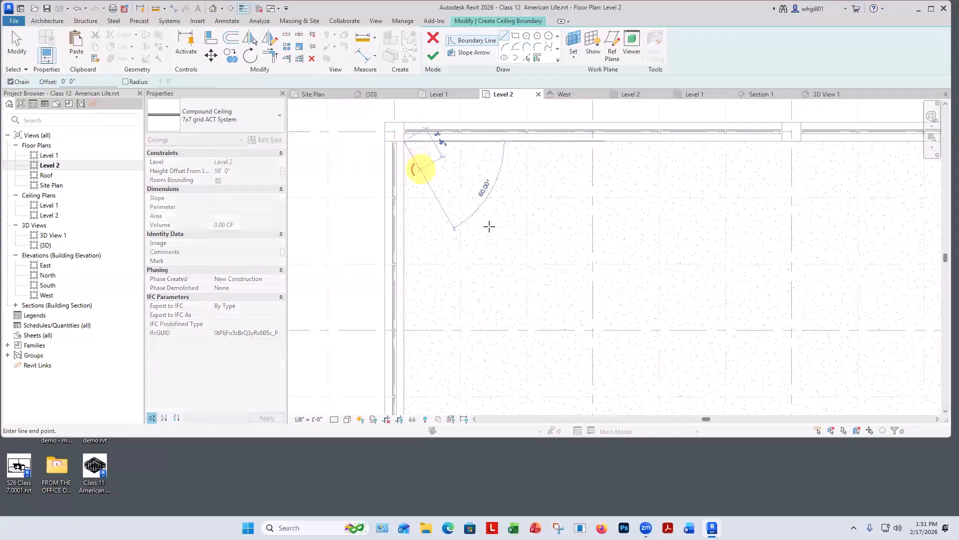
left_click(515, 35)
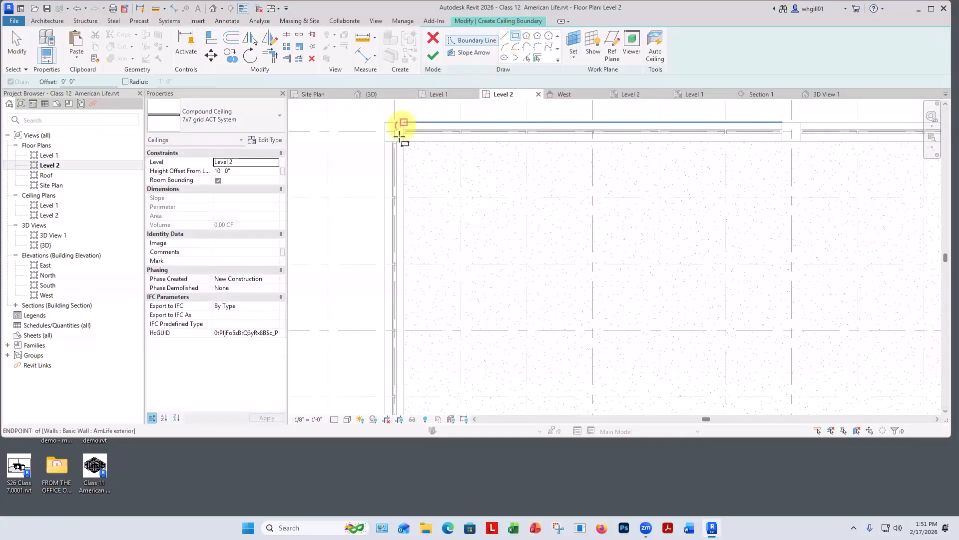
left_click(399, 135)
scroll(450, 190, "down", 4)
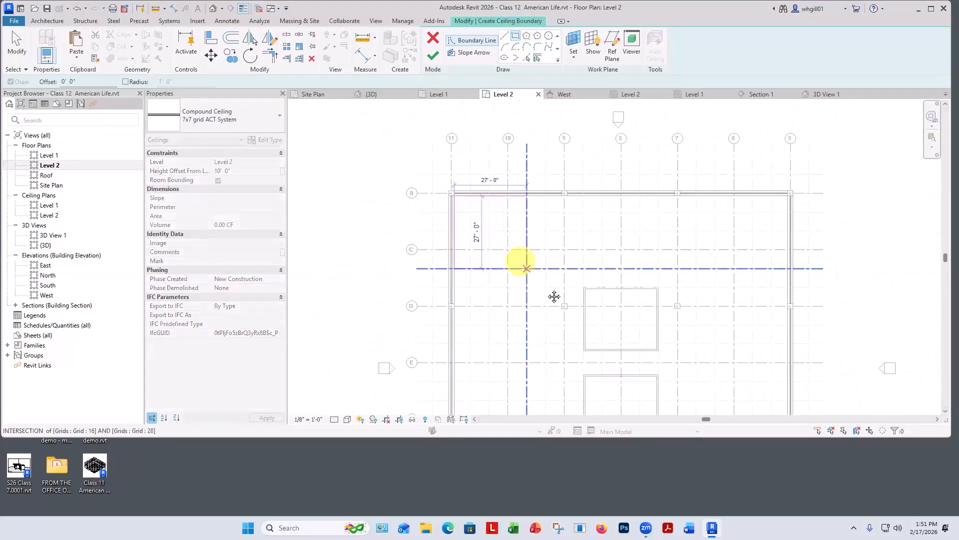
scroll(593, 197, "up", 2)
scroll(650, 288, "up", 4)
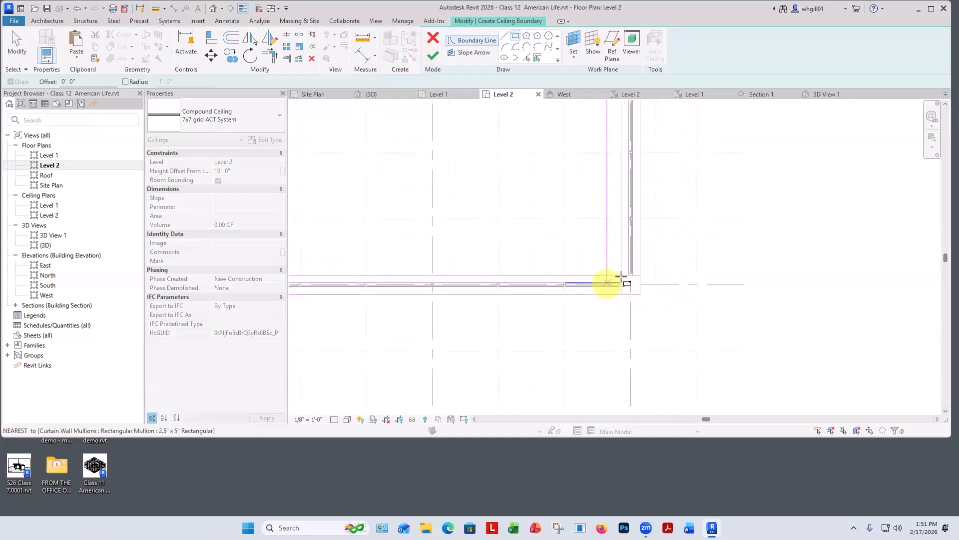
left_click(621, 279)
scroll(468, 171, "down", 3)
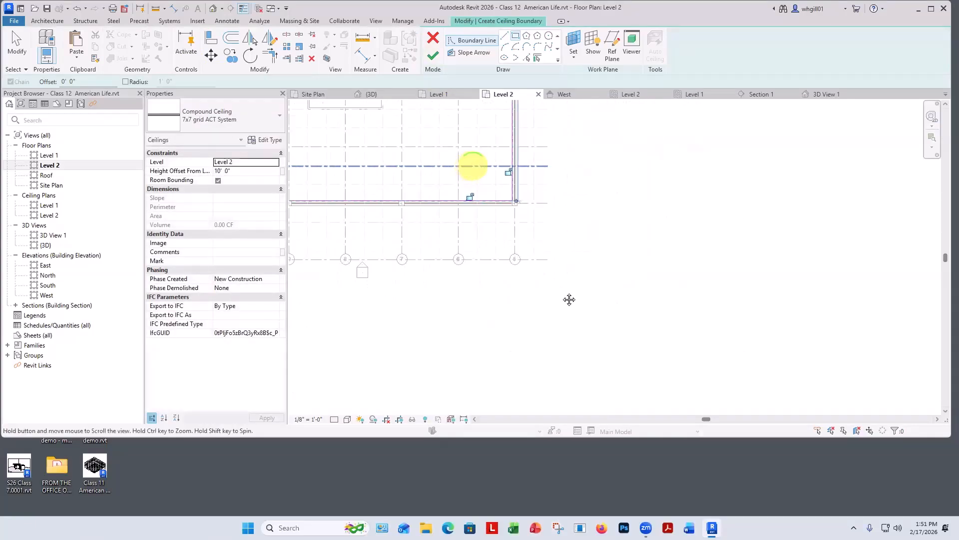
- Sketch a rectangular opening around the outside of both core rooms and the gap between them, and finish the ceiling
middle_click_drag(473, 166, 569, 299)
middle_click_drag(405, 180, 424, 270)
scroll(427, 182, "up", 3)
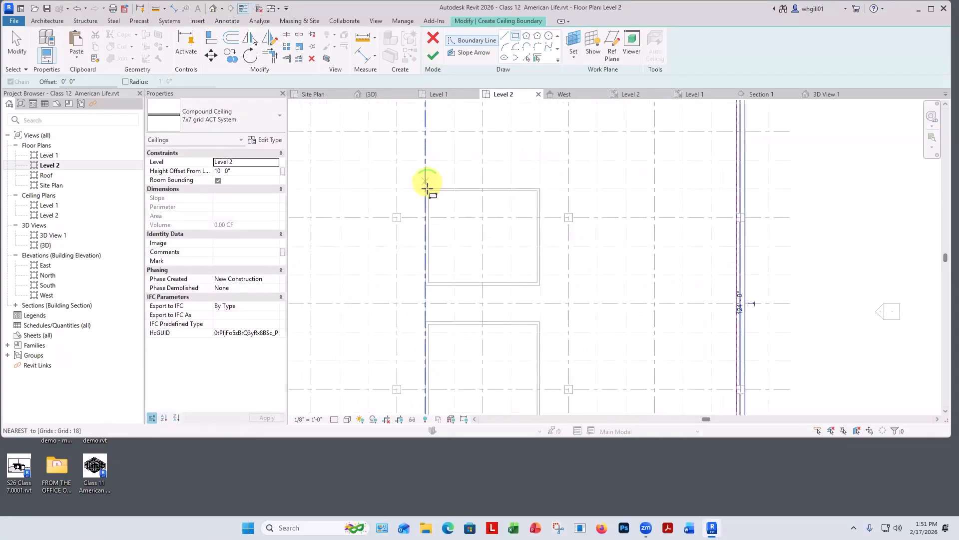
left_click(427, 188)
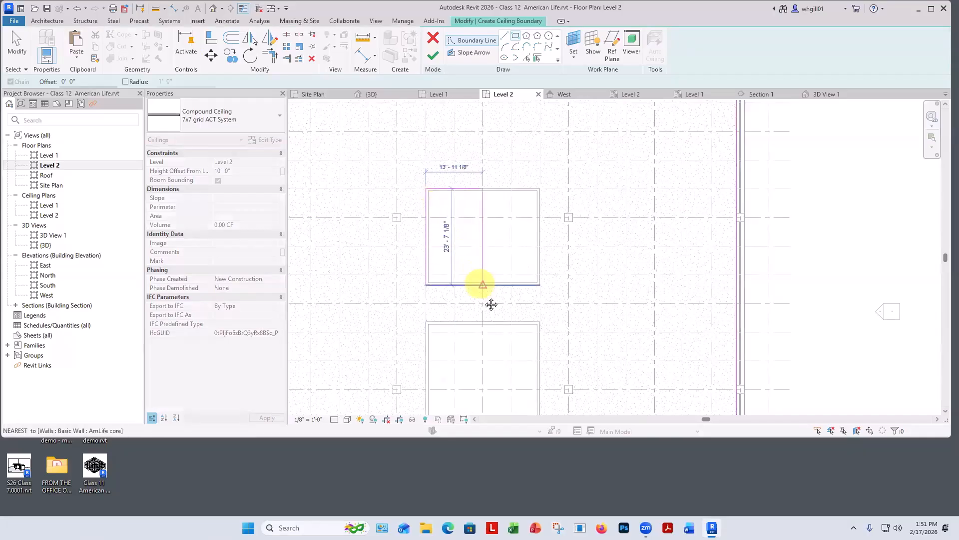
middle_click_drag(491, 305, 495, 152)
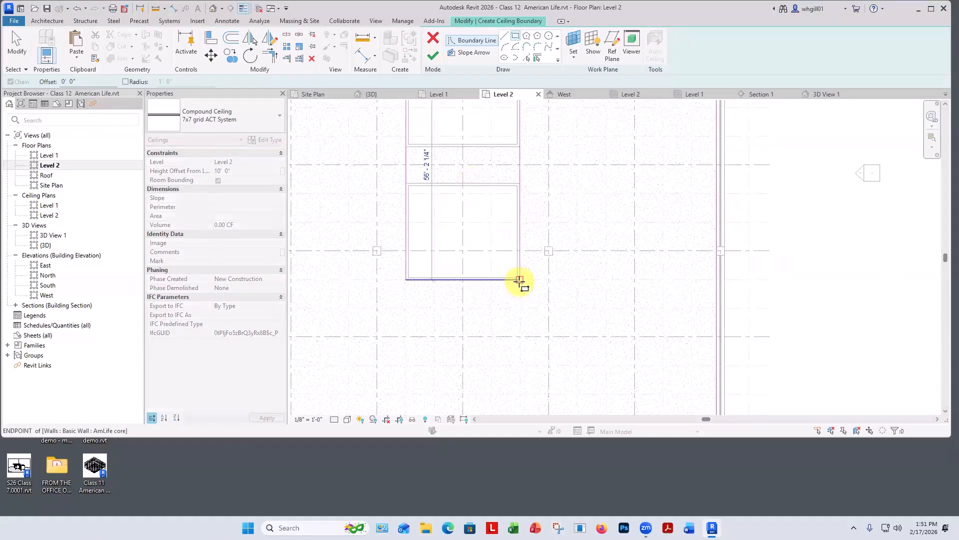
left_click(520, 279)
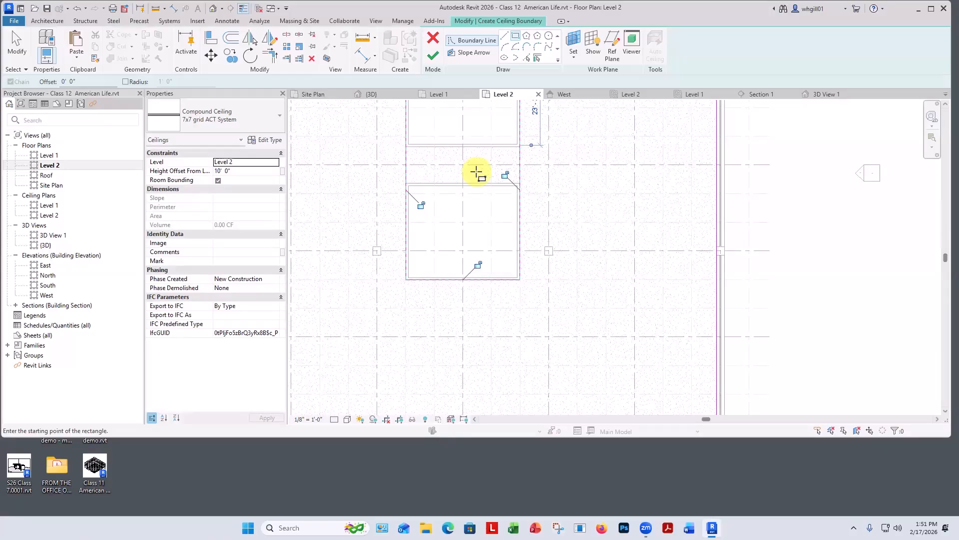
left_click(433, 57)
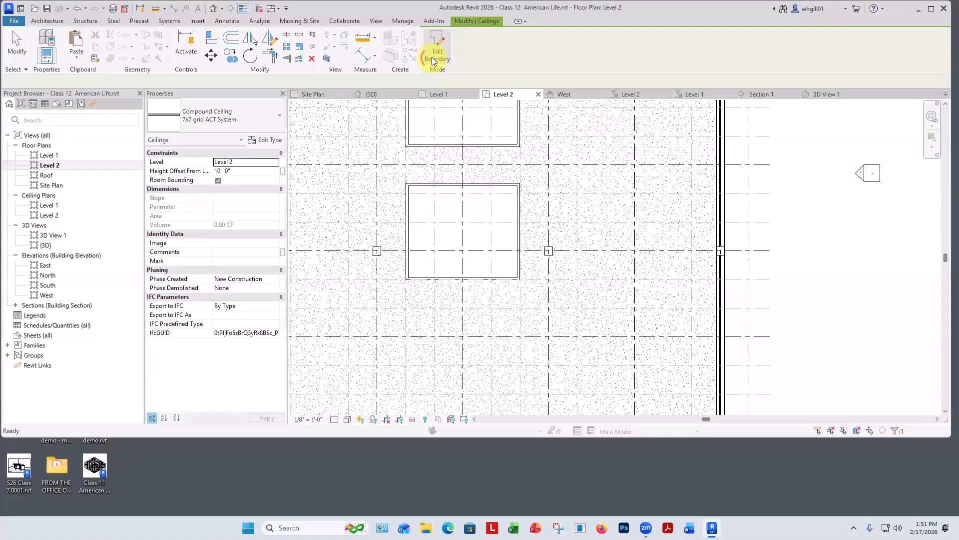
left_click(821, 227)
scroll(820, 228, "down", 5)
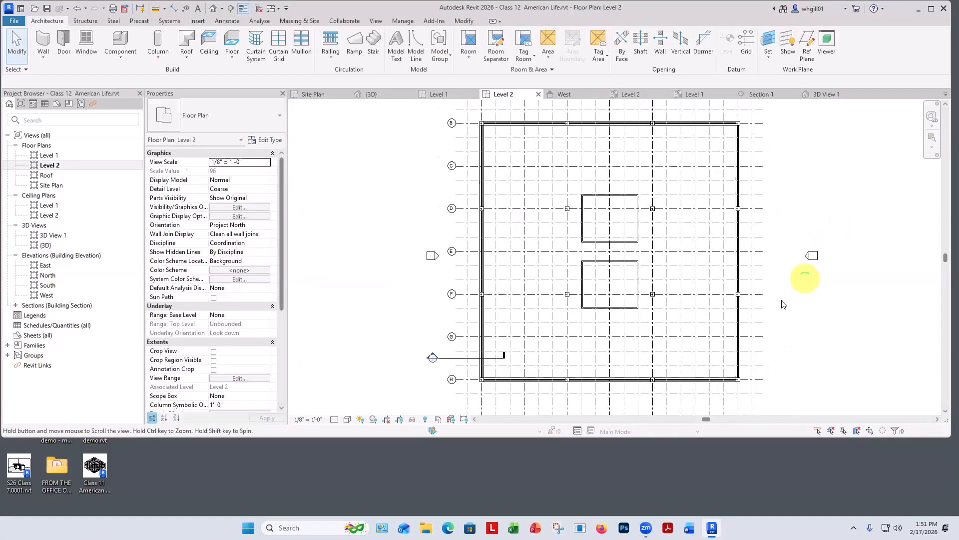
- Open the Level 2 reflected ceiling plan and inspect the new ceiling around the cores and exterior wall
scroll(783, 303, "up", 2)
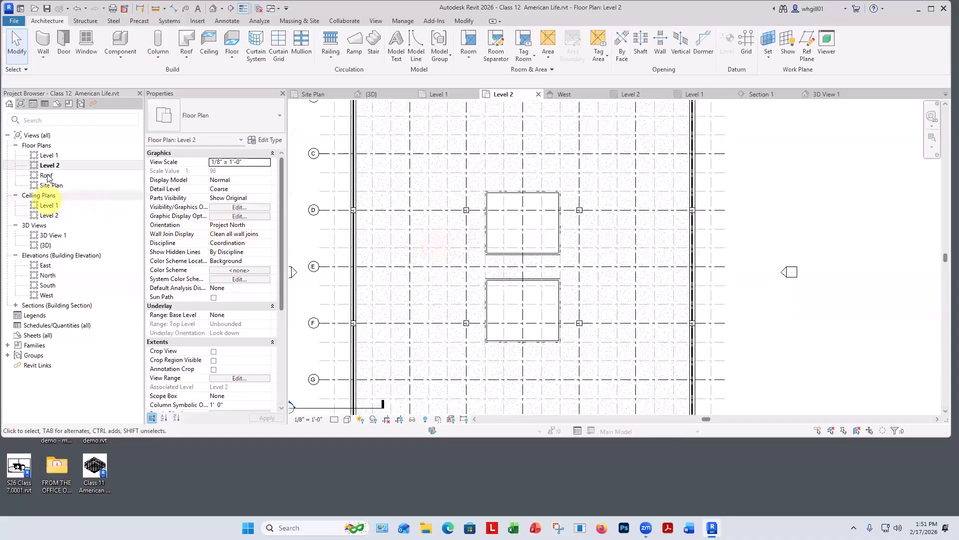
double_click(47, 217)
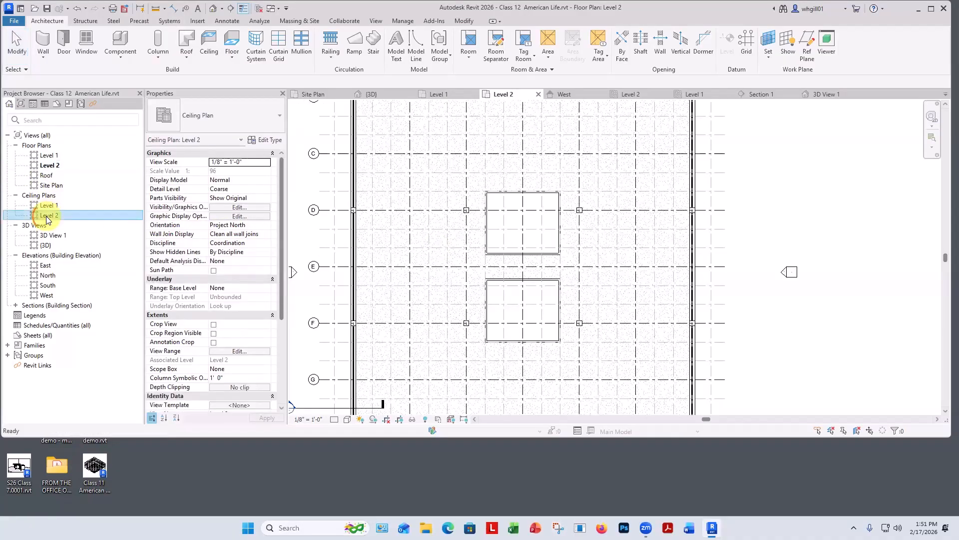
scroll(539, 207, "up", 2)
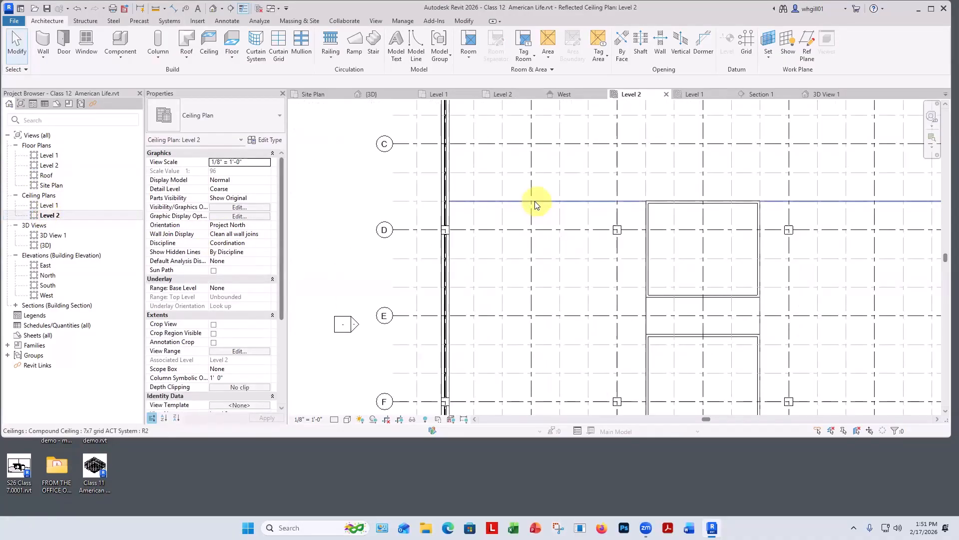
scroll(505, 164, "up", 2)
scroll(506, 165, "up", 2)
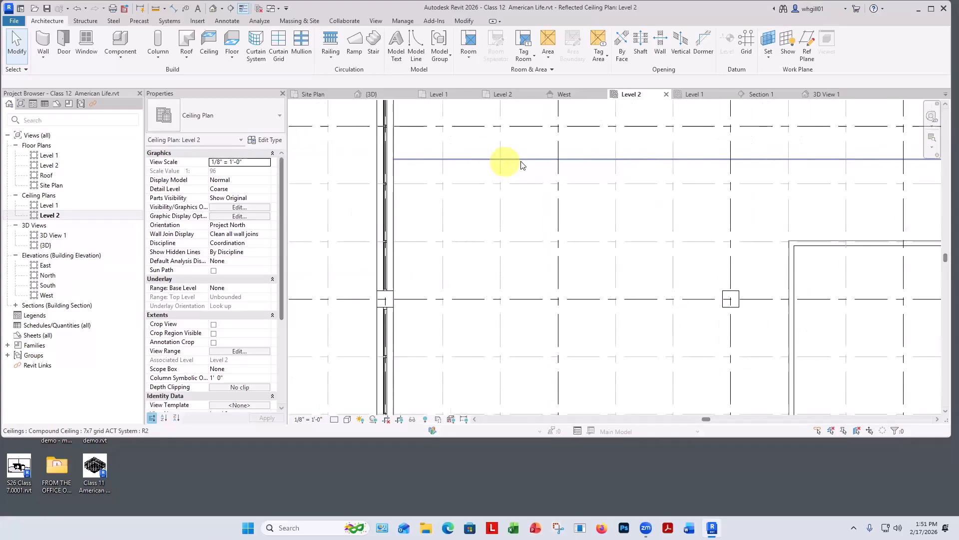
scroll(314, 224, "down", 4)
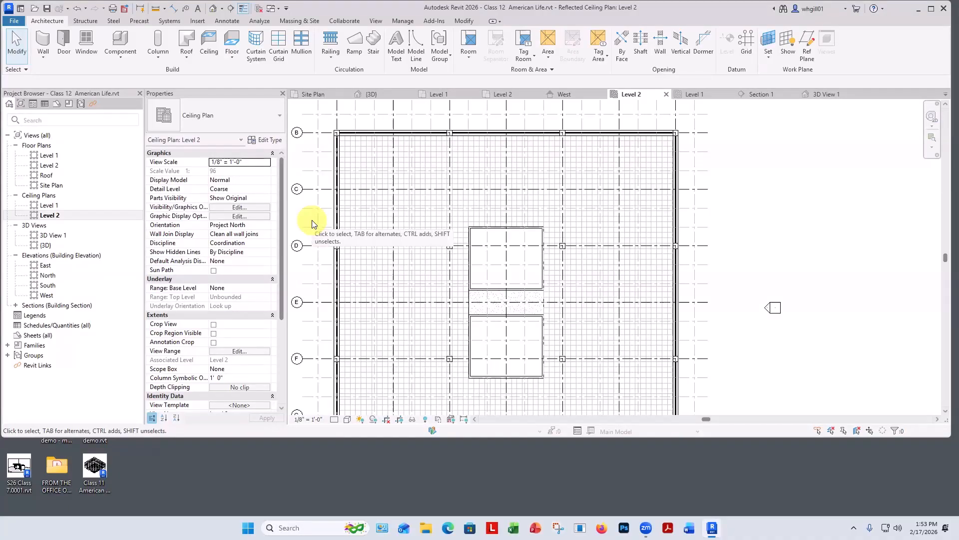
- Switch from Revit to the S26-569 Blackboard course site and sign in through SSO
left_click(917, 9)
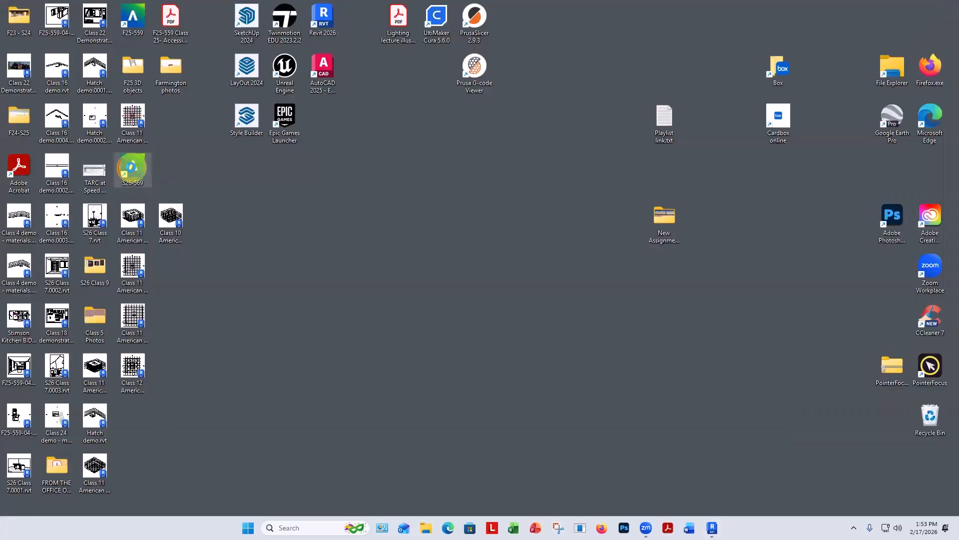
double_click(132, 168)
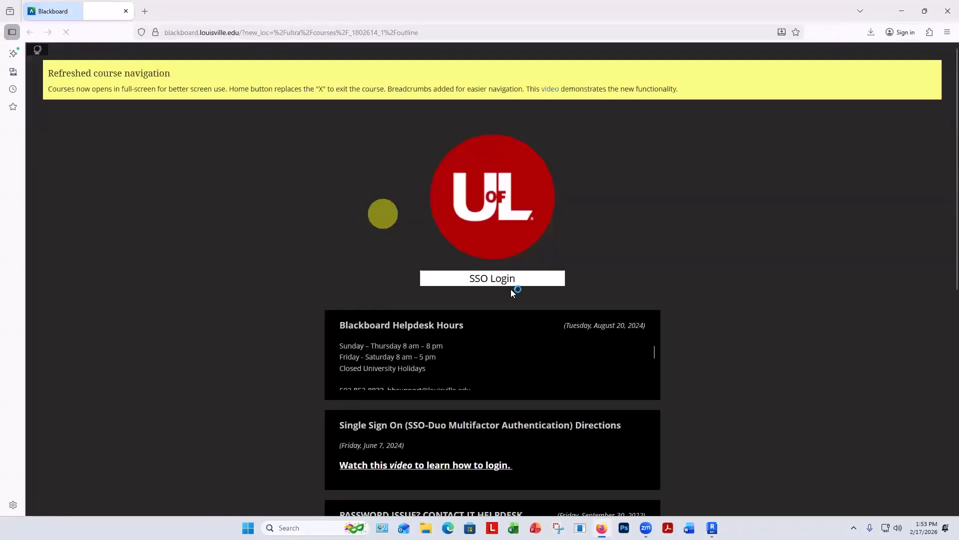
left_click(501, 279)
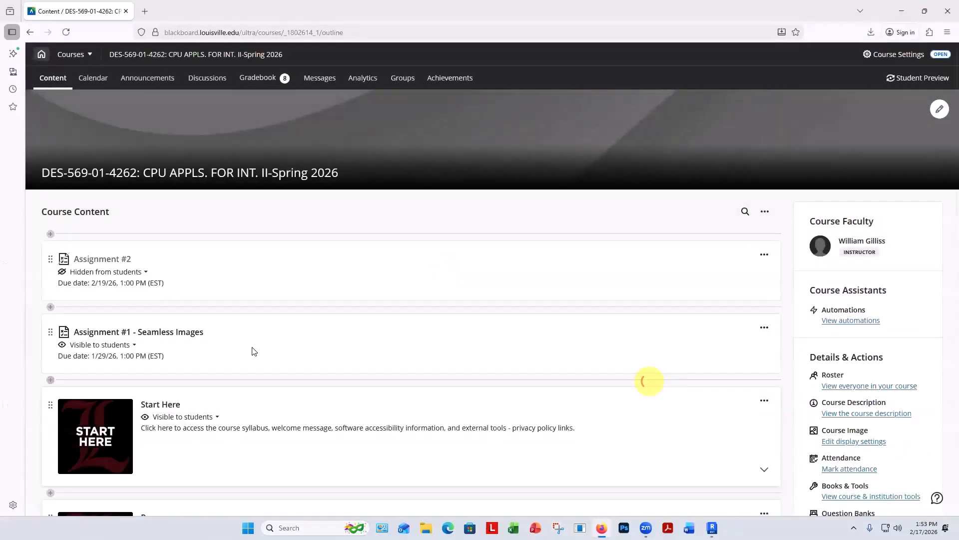
- Expand the Week 7 Feb 17 & 19 module and its Week 7 Content folder in the course content
scroll(182, 331, "down", 15)
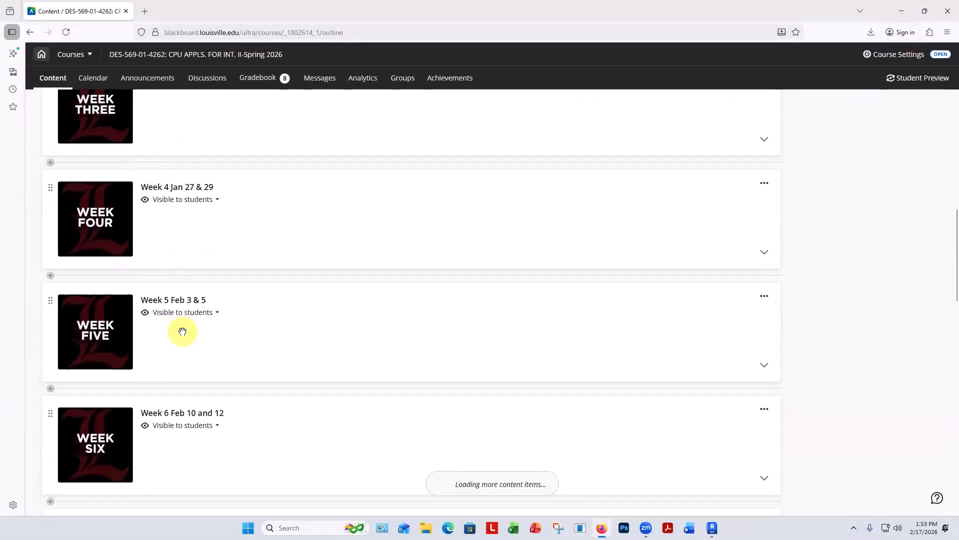
scroll(182, 332, "down", 8)
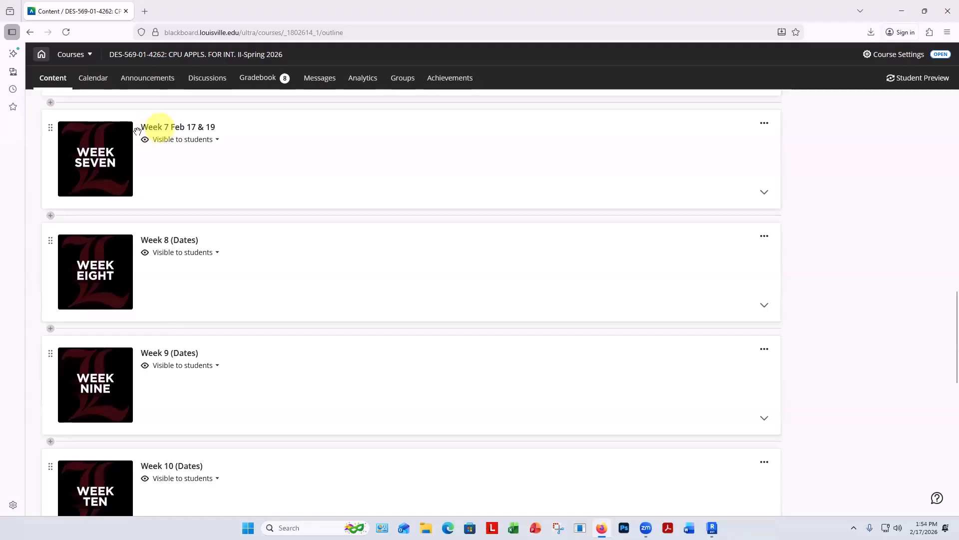
left_click(51, 127)
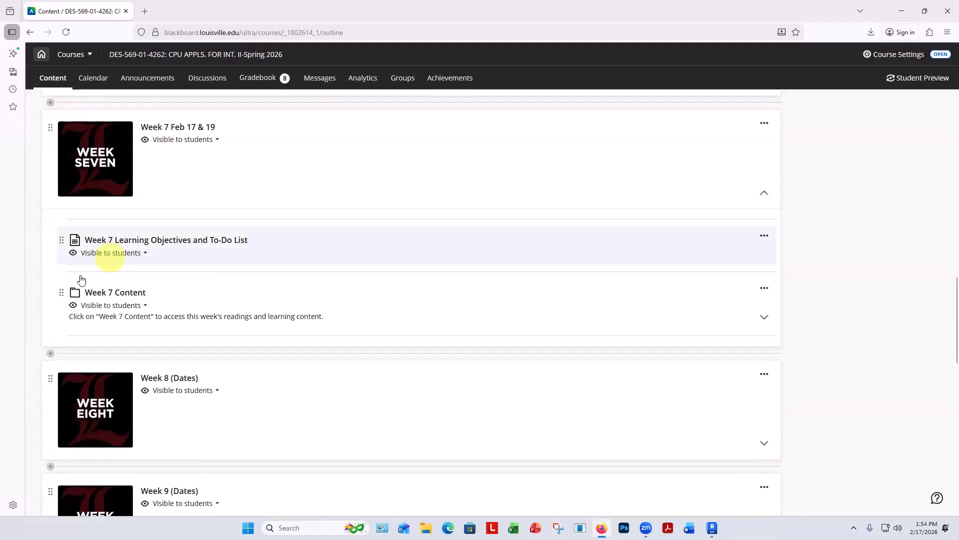
left_click(61, 291)
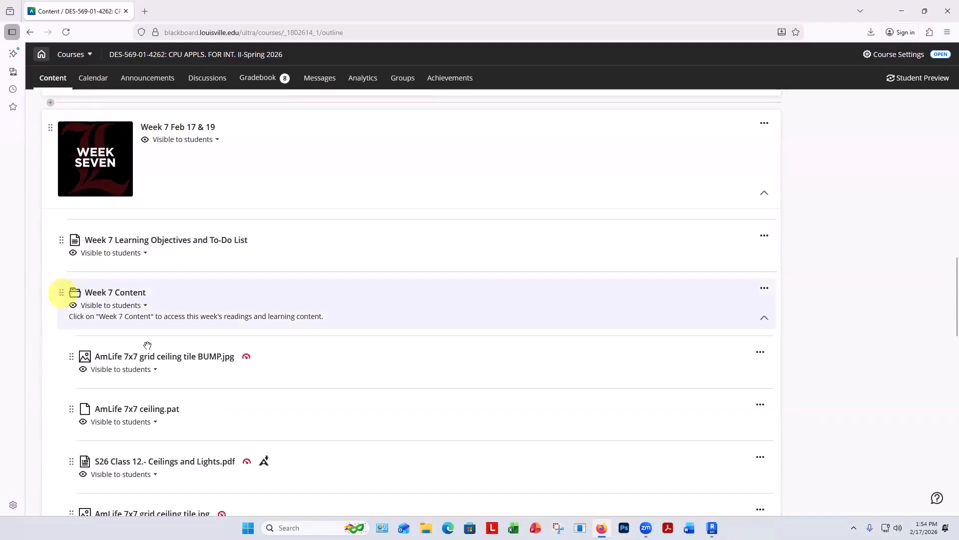
scroll(147, 345, "down", 3)
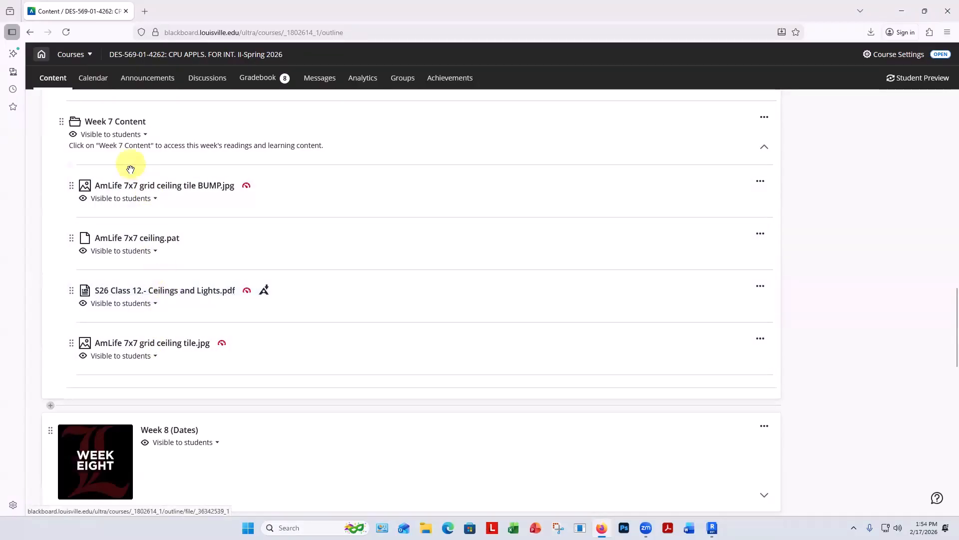
- Download AmLife 7x7 grid ceiling tile BUMP.jpg, AmLife 7x7 ceiling.pat and AmLife 7x7 grid ceiling tile.jpg, and close the browser
left_click(760, 181)
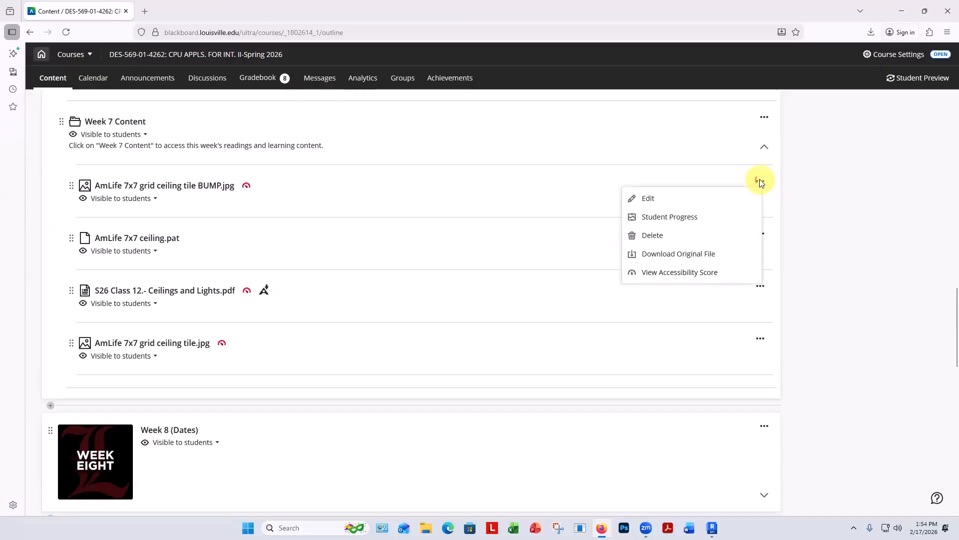
left_click(673, 253)
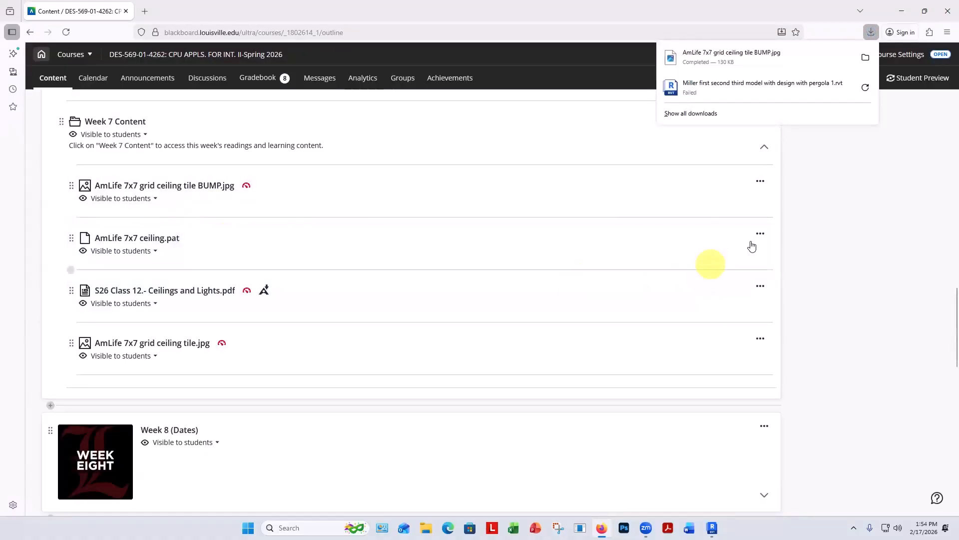
left_click(759, 234)
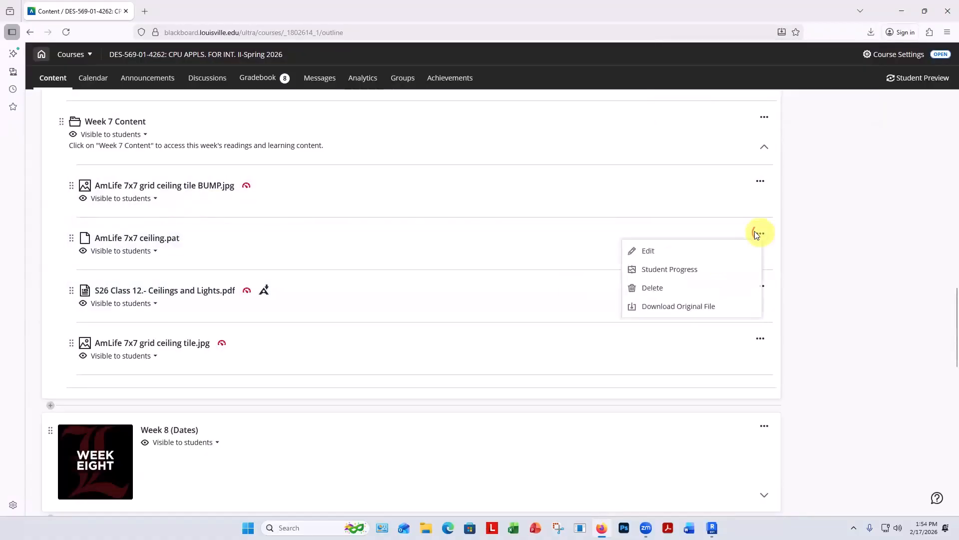
left_click(660, 306)
left_click(763, 342)
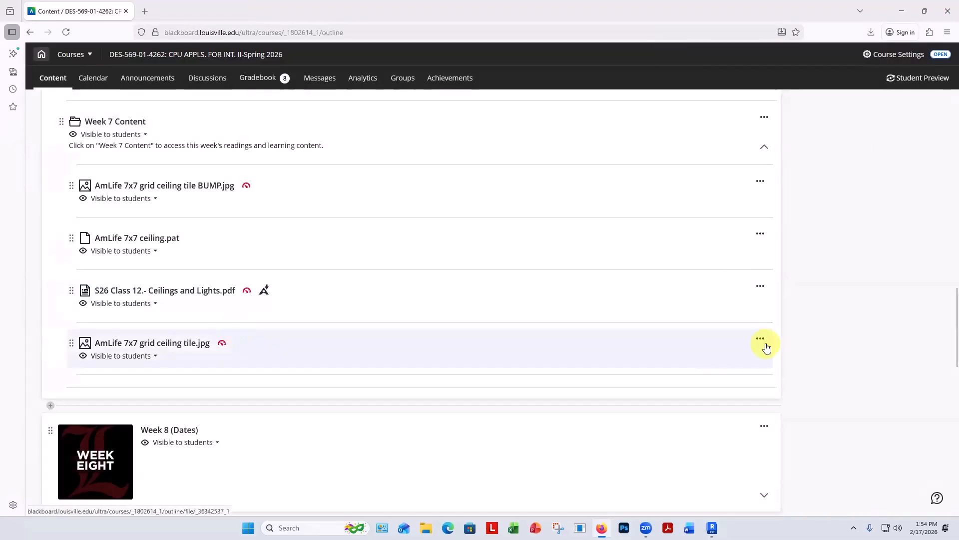
left_click(760, 338)
left_click(674, 411)
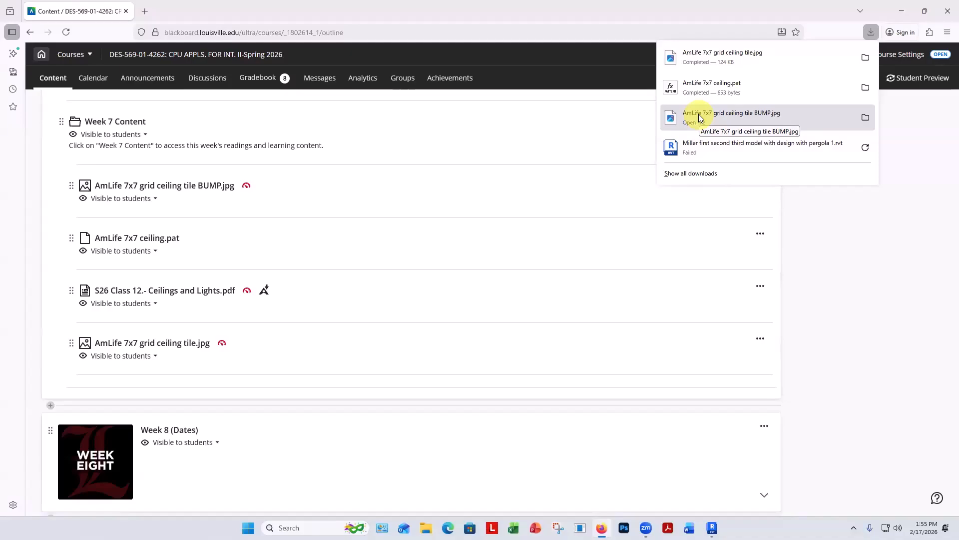
left_click(945, 12)
left_click(946, 12)
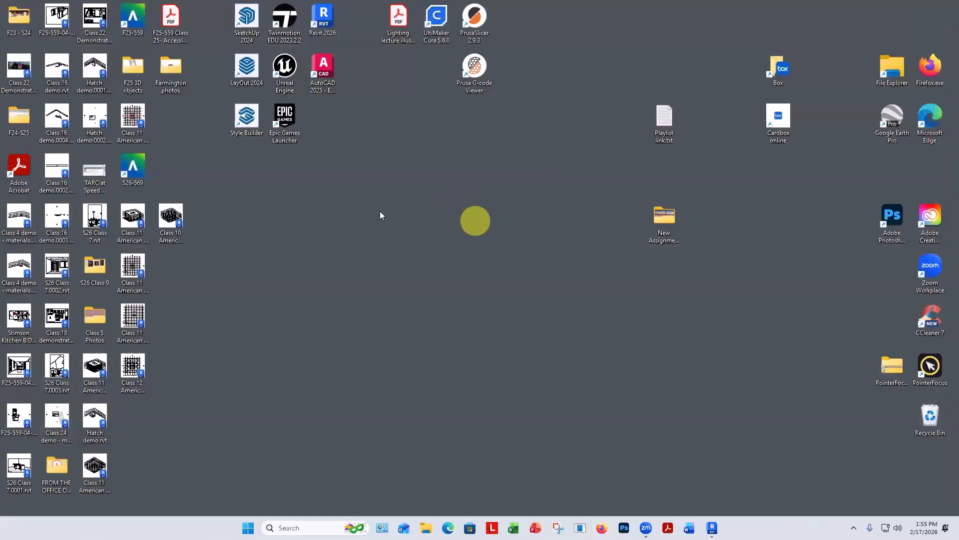
- Switch to File Explorer and cut the three AmLife 7x7 ceiling files from the Downloads folder
double_click(892, 68)
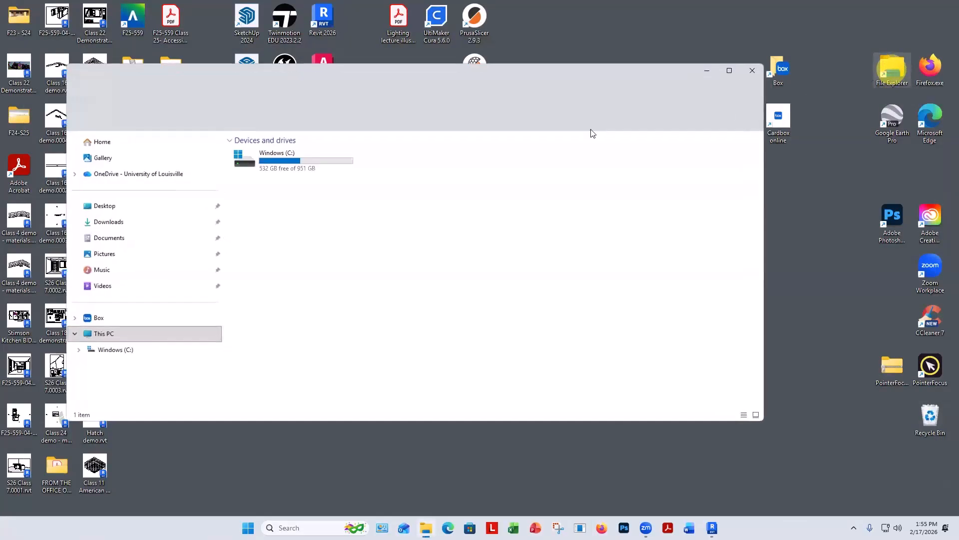
left_click(106, 224)
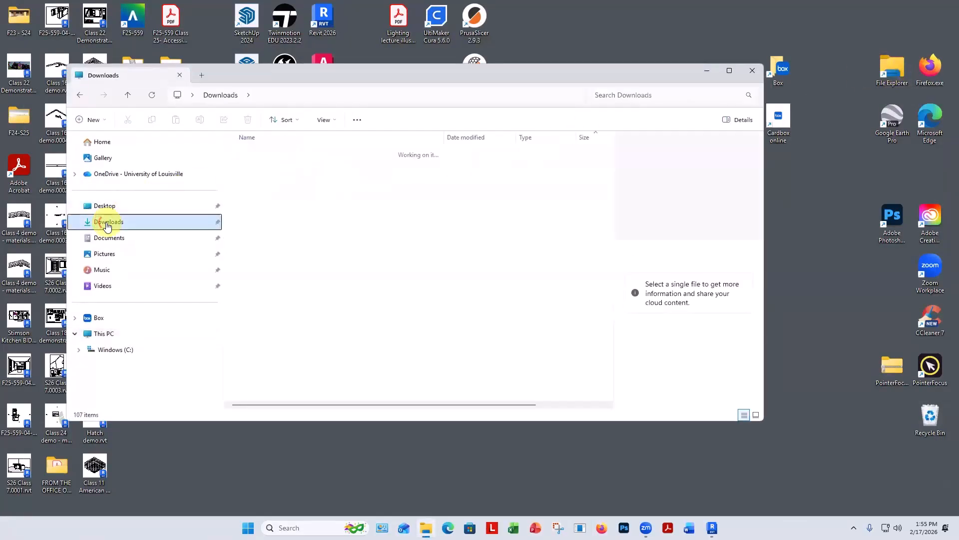
left_click(268, 167)
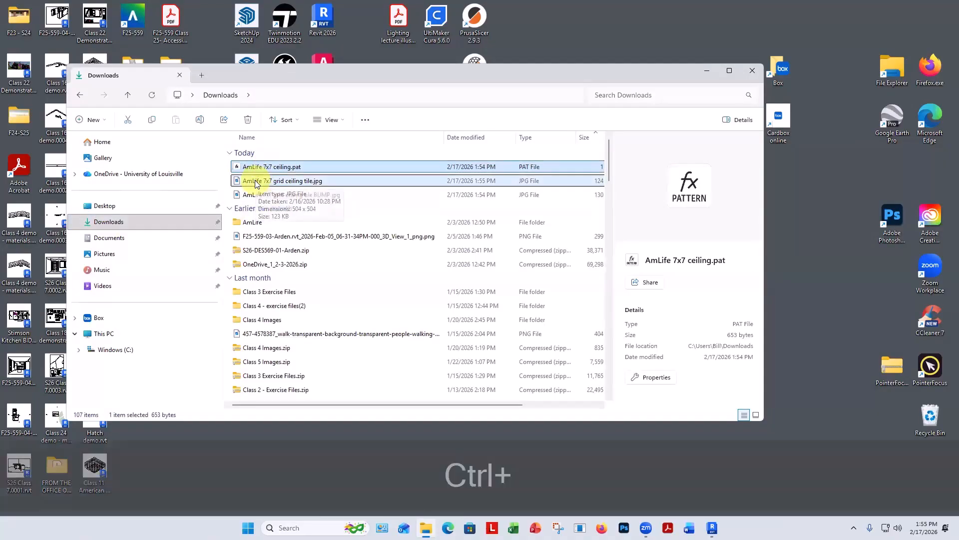
left_click(255, 183, "ctrl")
left_click(253, 198, "ctrl")
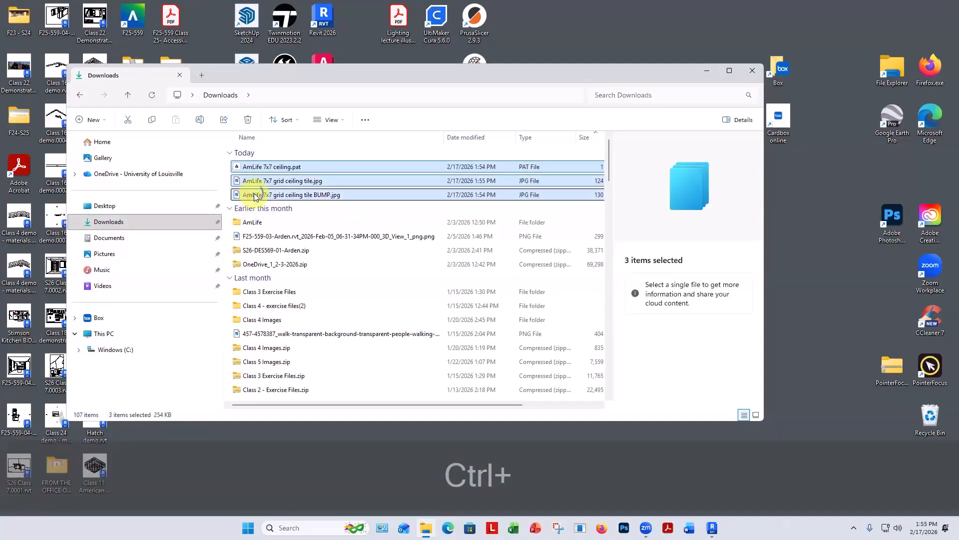
right_click(251, 194)
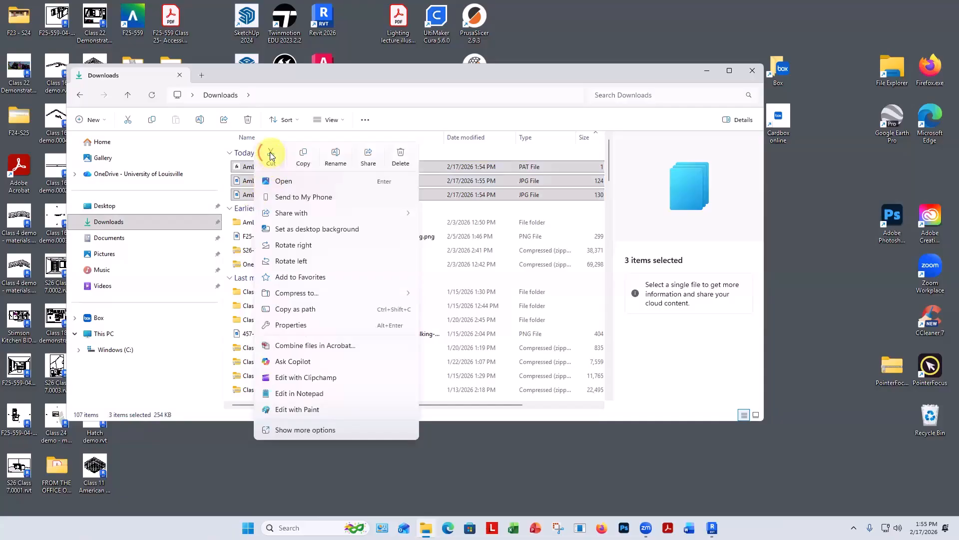
left_click(270, 155)
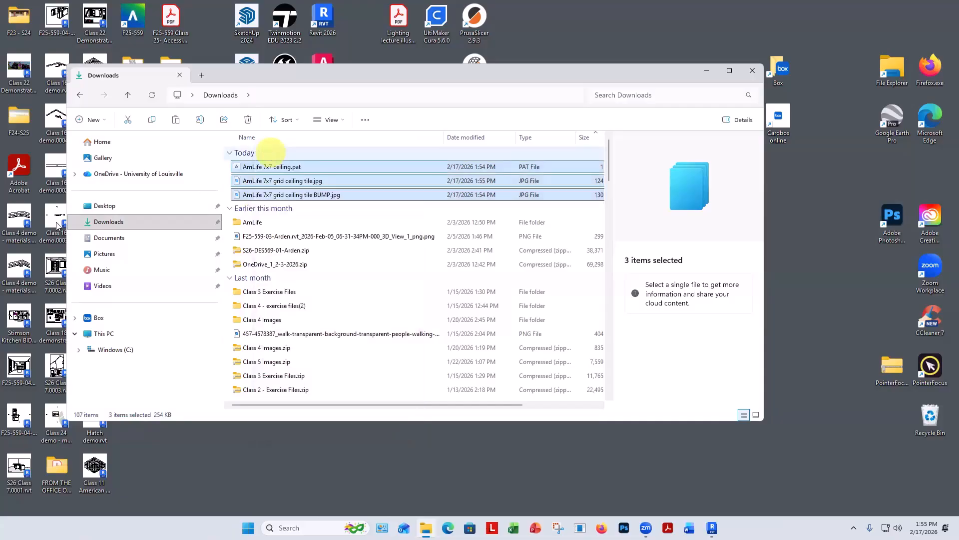
- Paste the three cut files into the My Revit Materials folder in Documents and close File Explorer
left_click(105, 239)
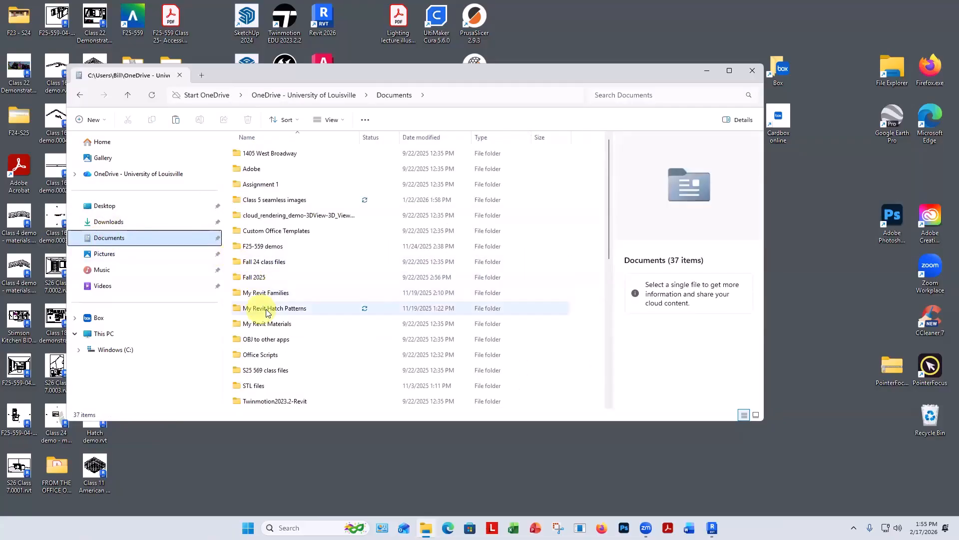
double_click(262, 325)
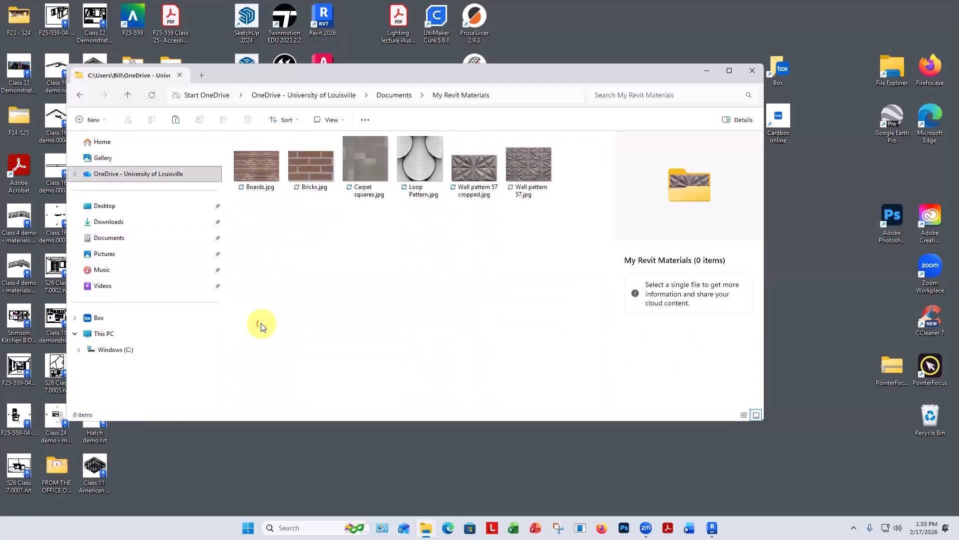
right_click(309, 300)
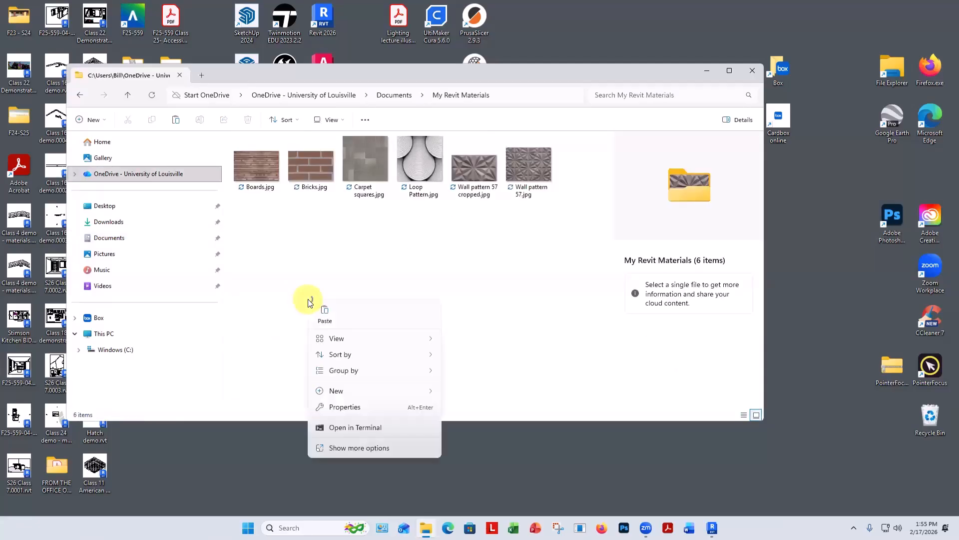
left_click(319, 313)
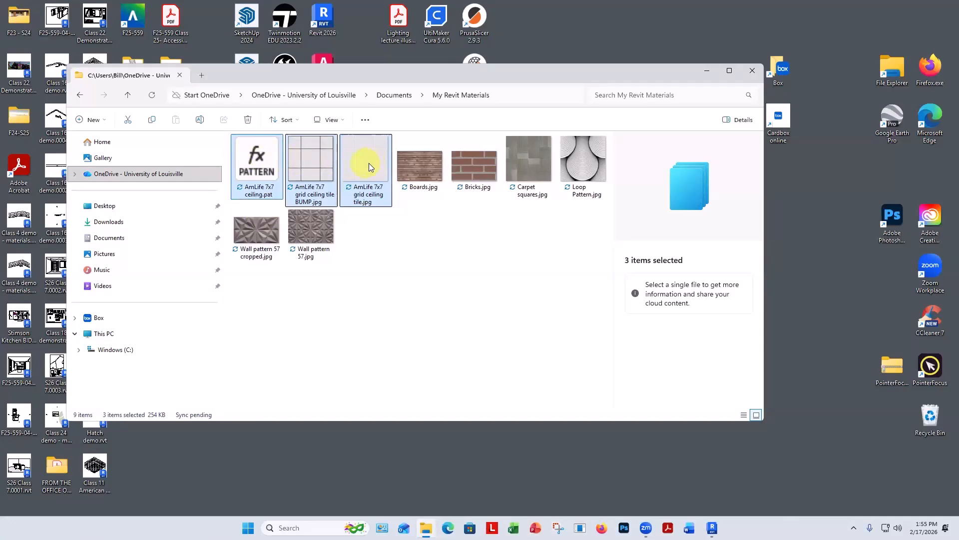
left_click(752, 70)
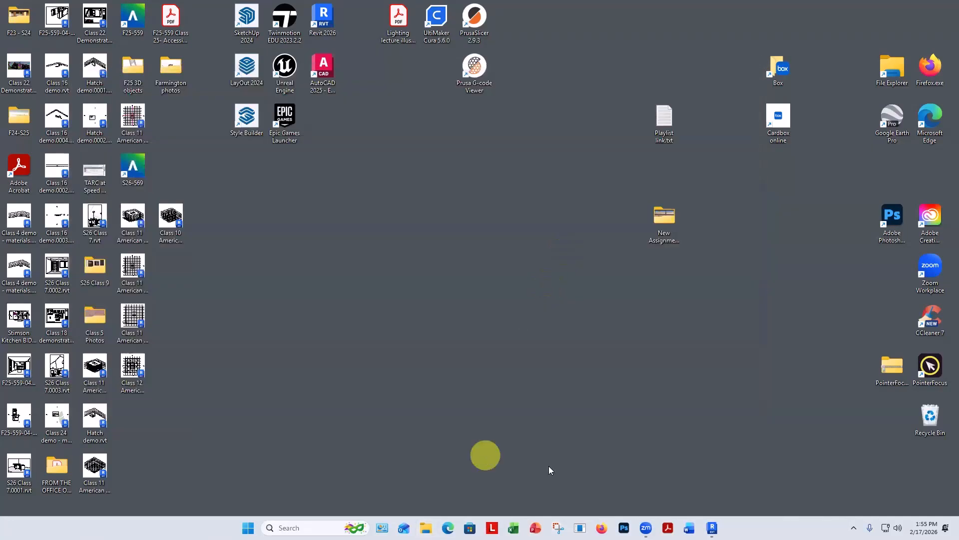
- Return to the Revit model and duplicate the Acoustic Ceiling Tile 24 x 24 material together with its assets in the Material Browser
left_click(712, 528)
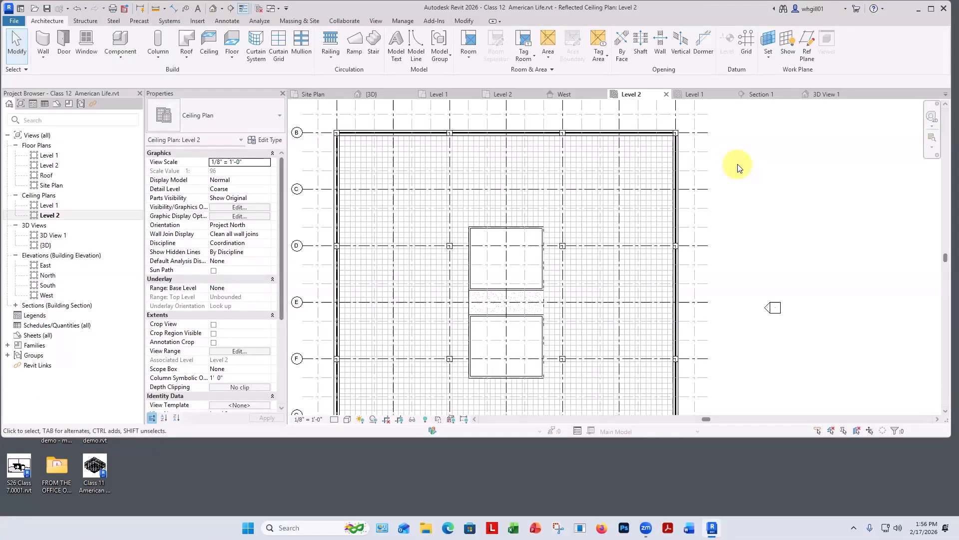
middle_click_drag(775, 167, 822, 150)
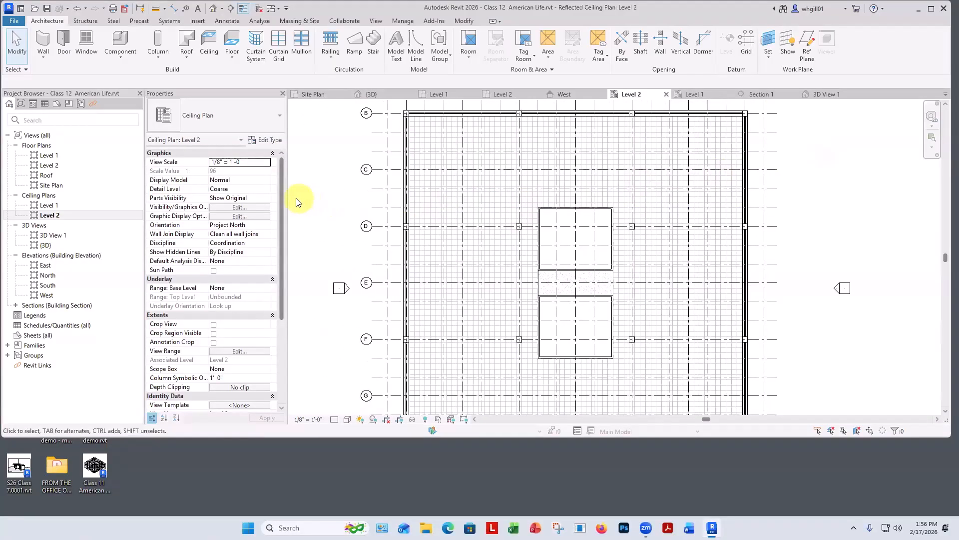
key("m")
key("m")
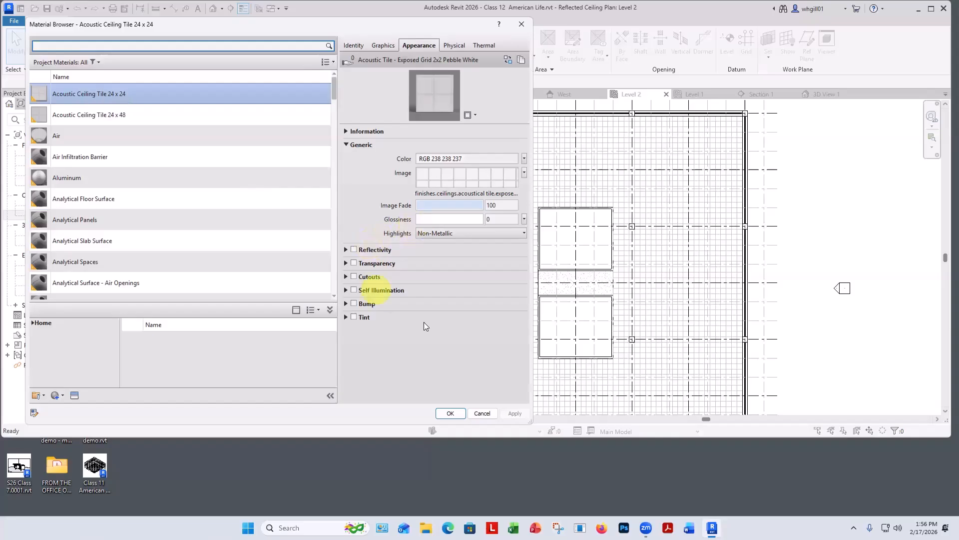
left_click(63, 398)
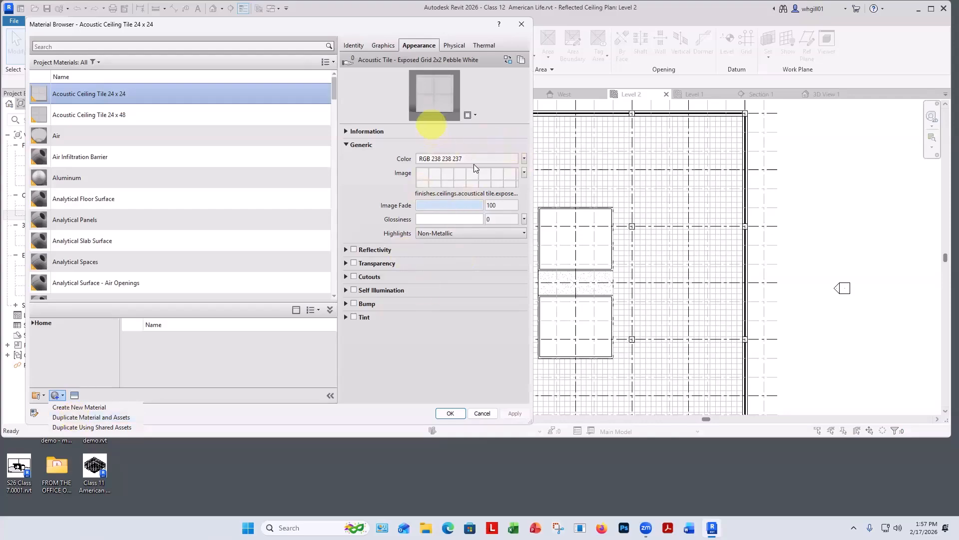
left_click(66, 417)
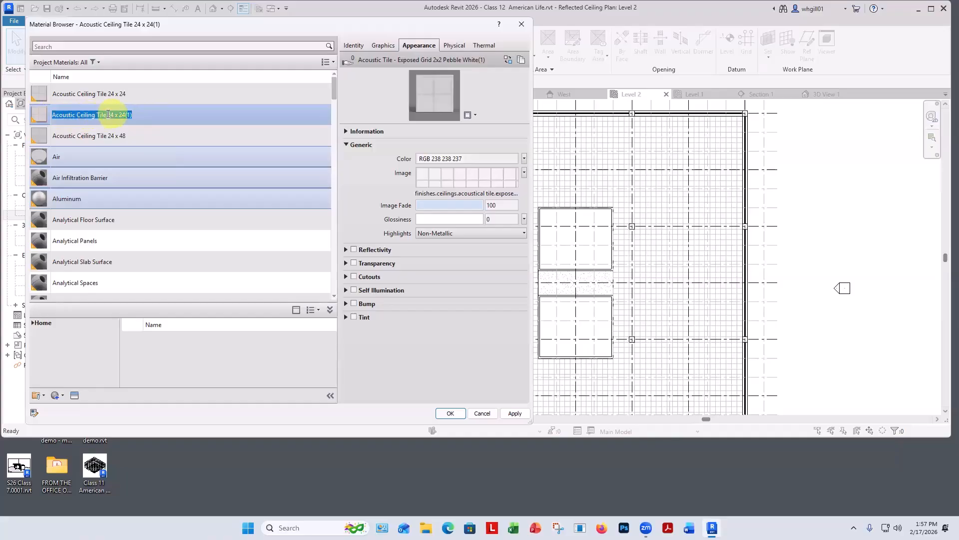
- Rename the duplicated material as Acoustic Ceiling Tile 7'x7' grid
left_click_drag(108, 114, 133, 114)
type("7'")
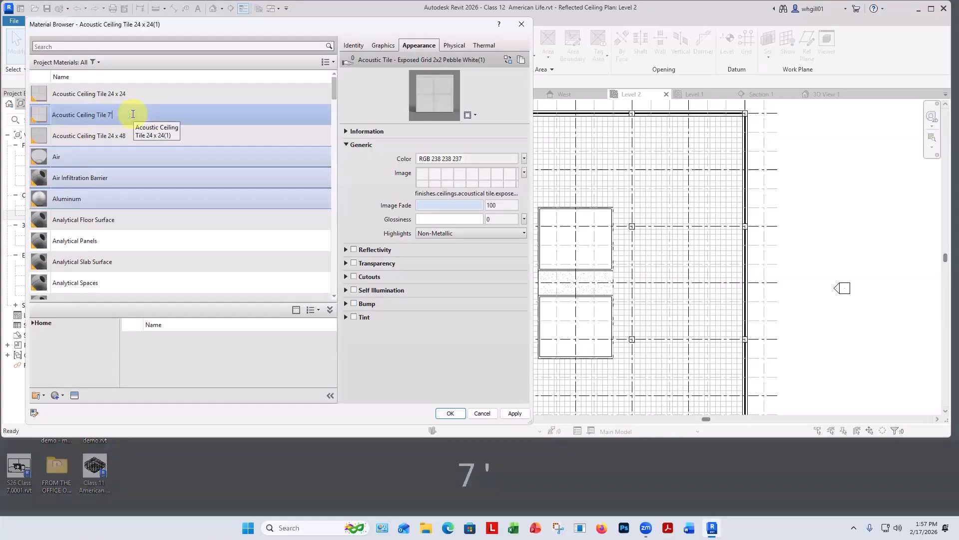
type("x7' ")
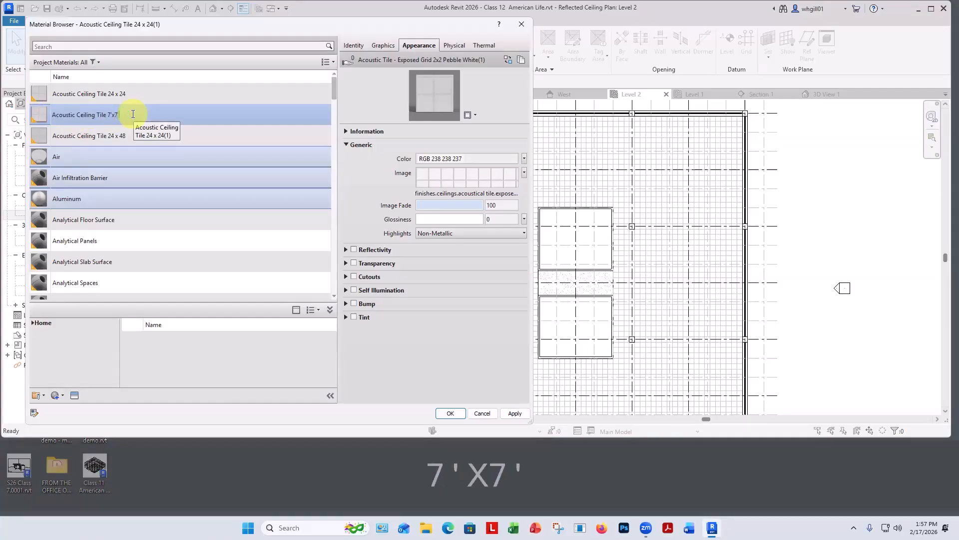
type("grid")
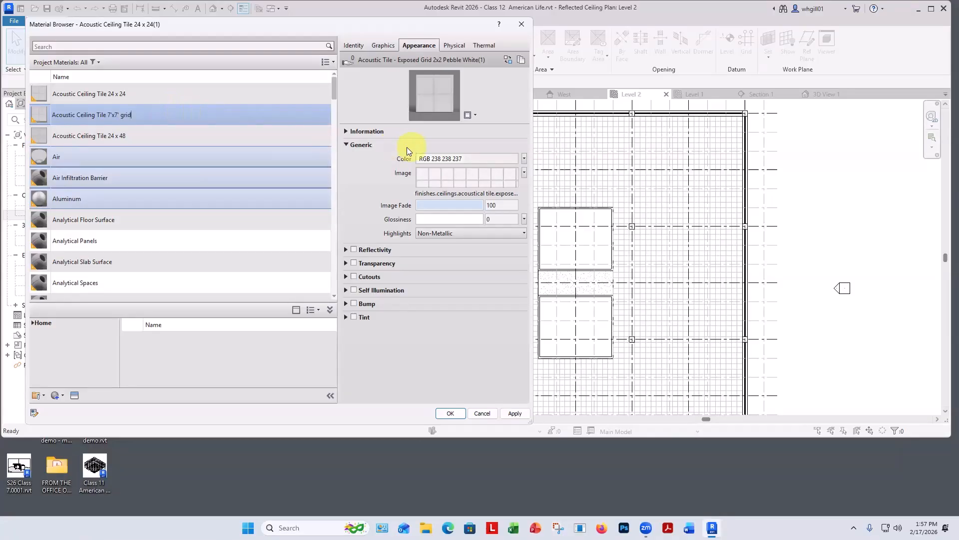
- Start a new model fill pattern for the 7'x7' grid material's foreground surface, name it 7x7 and set its type to Custom
left_click(379, 45)
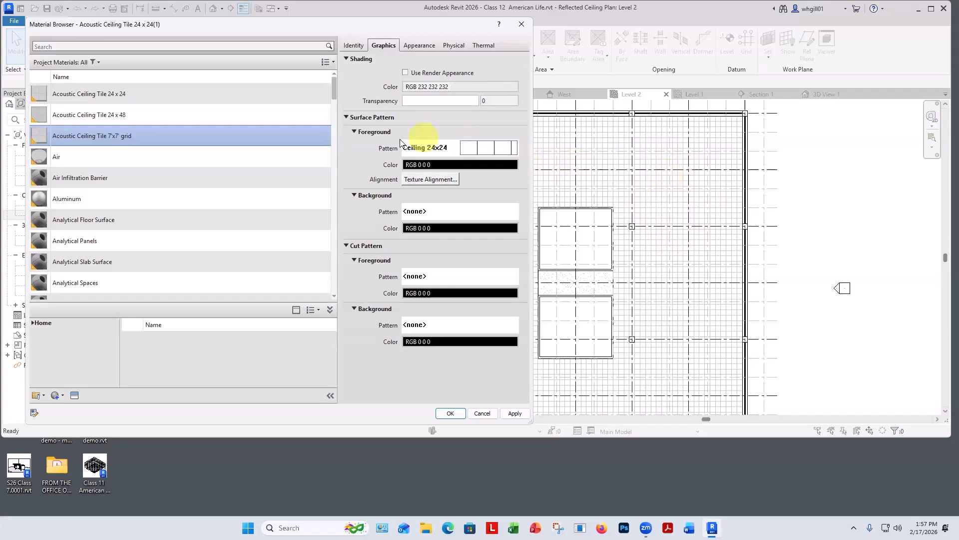
left_click(419, 149)
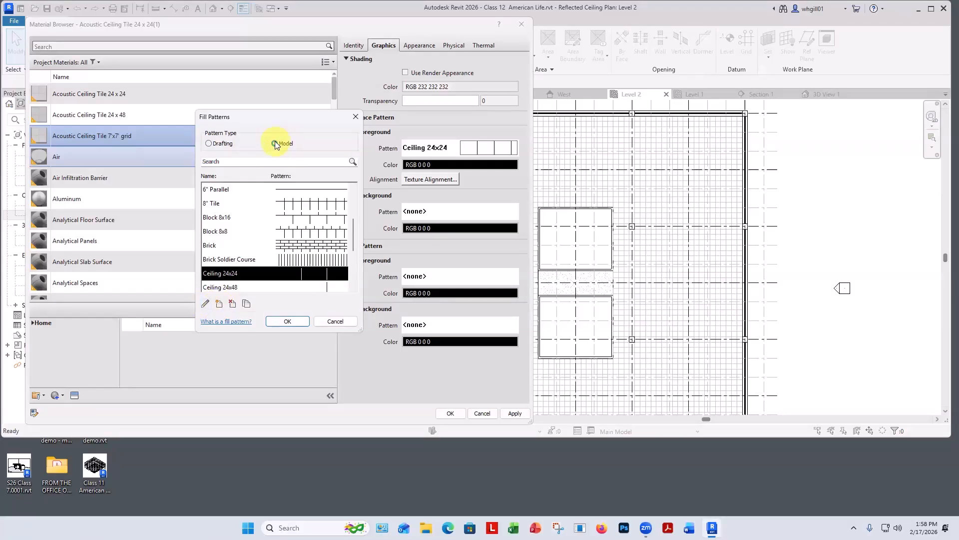
left_click(219, 305)
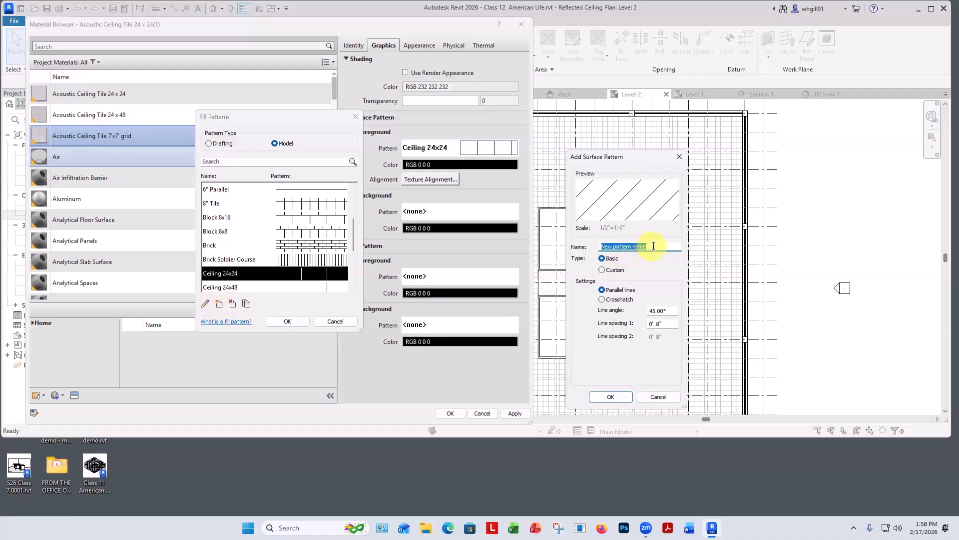
type("7x7")
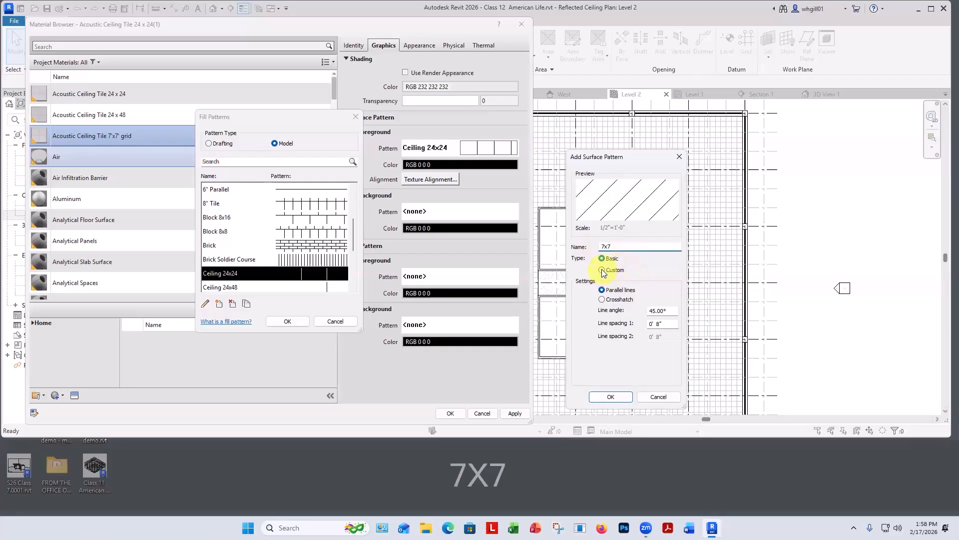
left_click(603, 270)
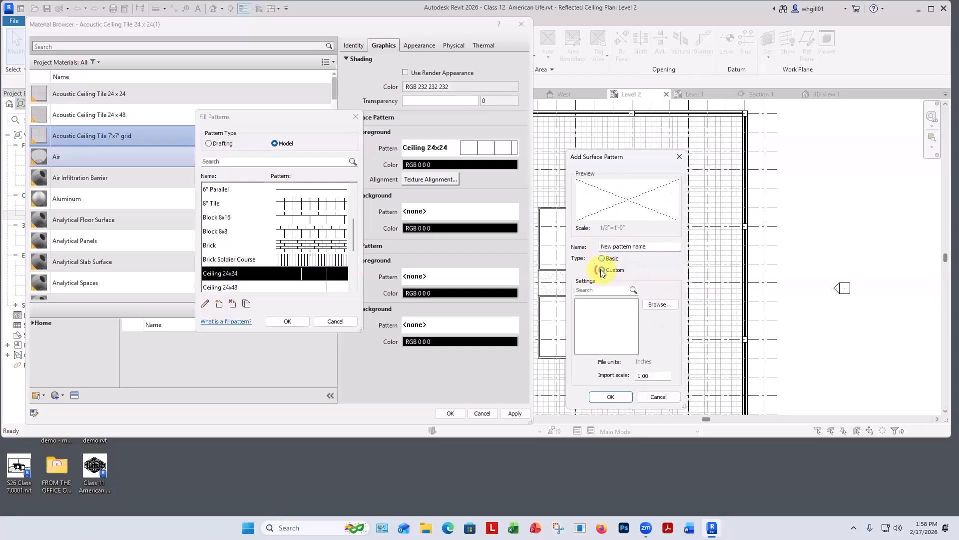
- Import AmLife 7x7 ceiling.pat from the My Revit Materials folder in Documents and assign it as the foreground surface pattern
left_click(651, 304)
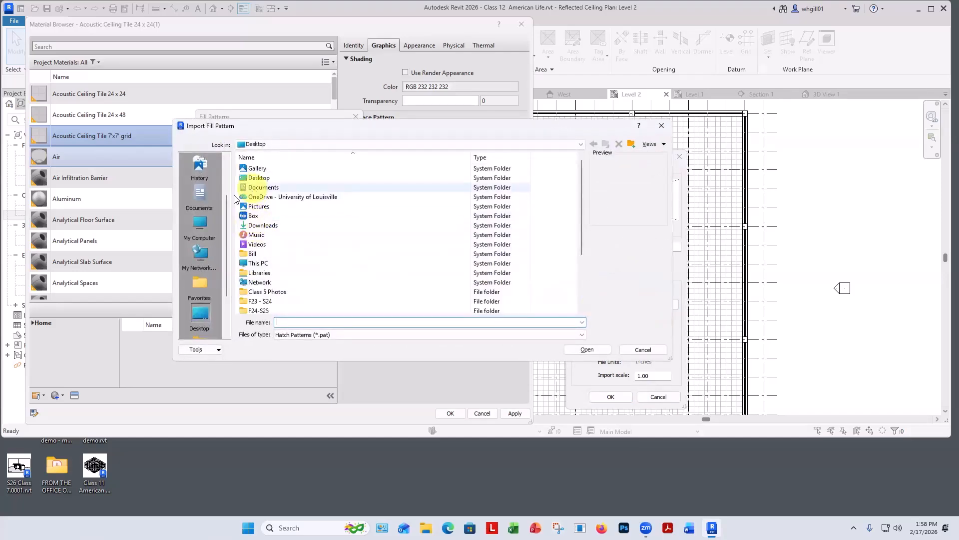
left_click(201, 196)
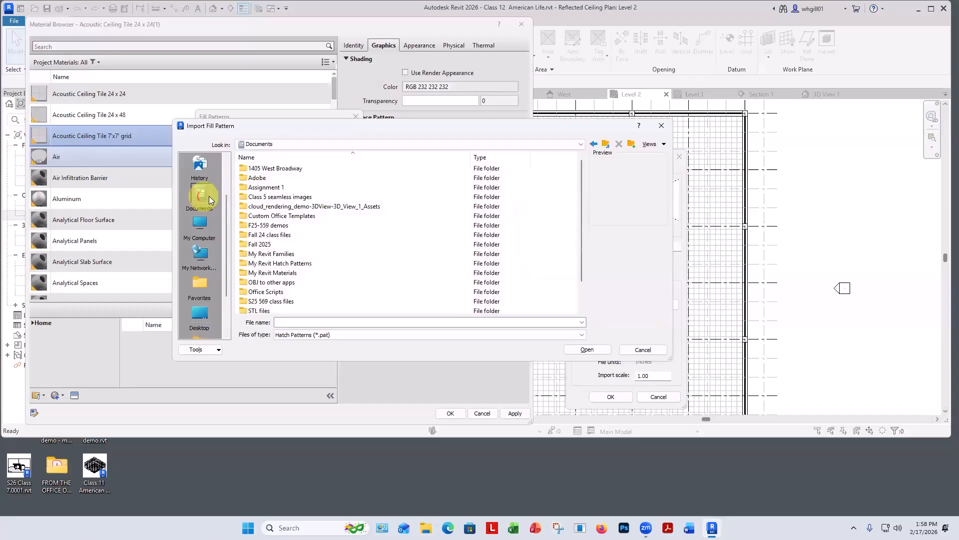
left_click(269, 276)
double_click(269, 276)
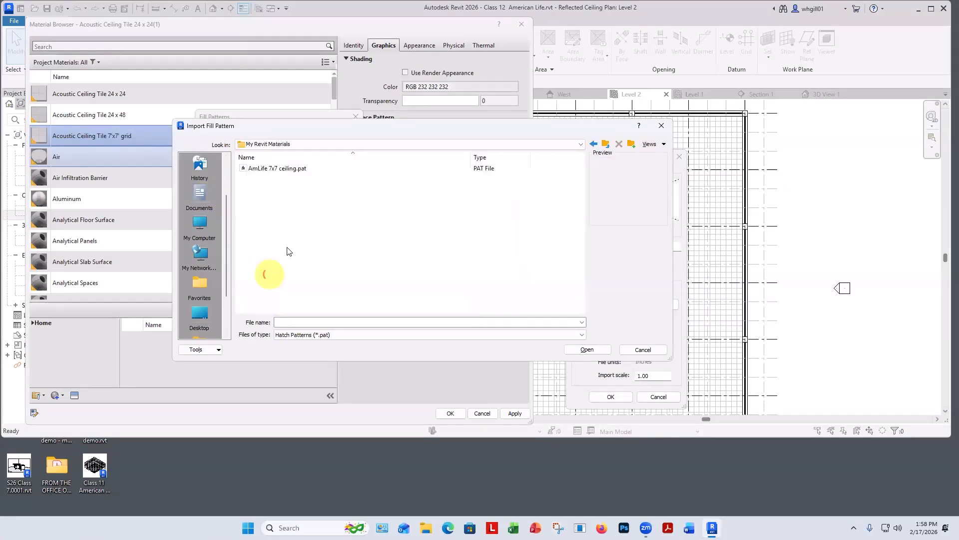
left_click(274, 173)
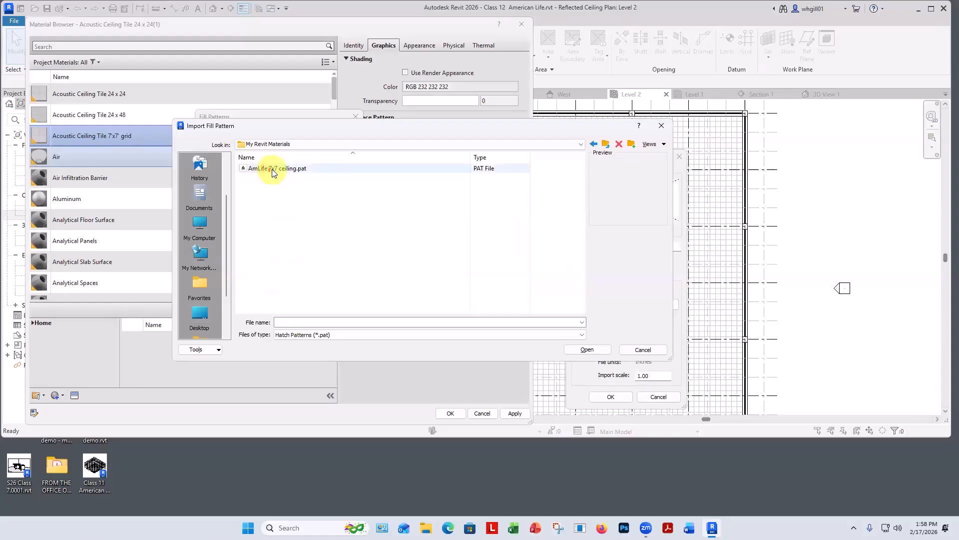
left_click(584, 352)
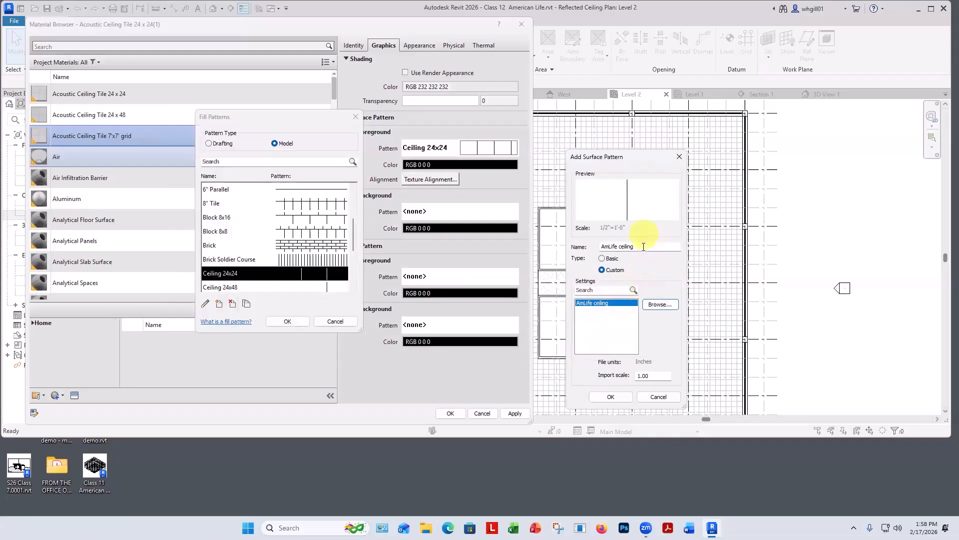
left_click(611, 396)
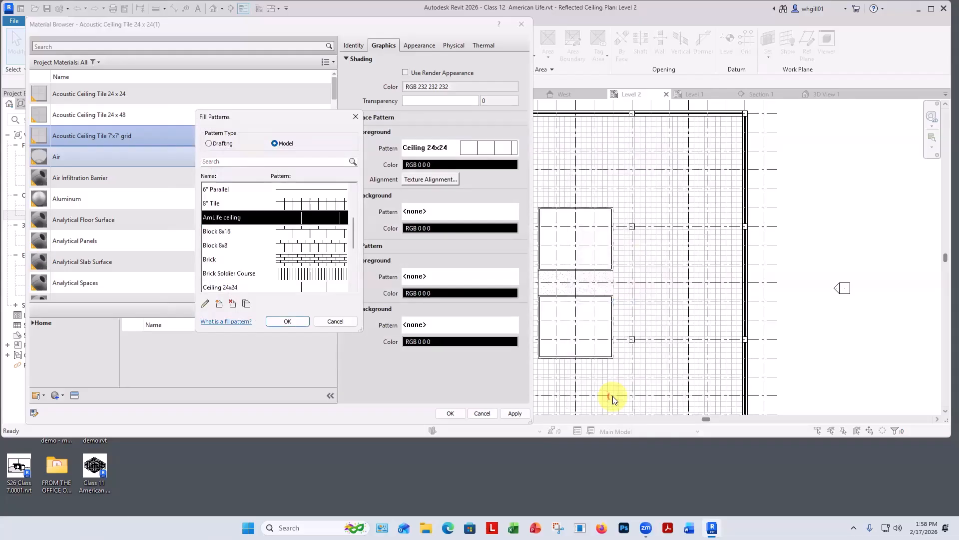
left_click(288, 323)
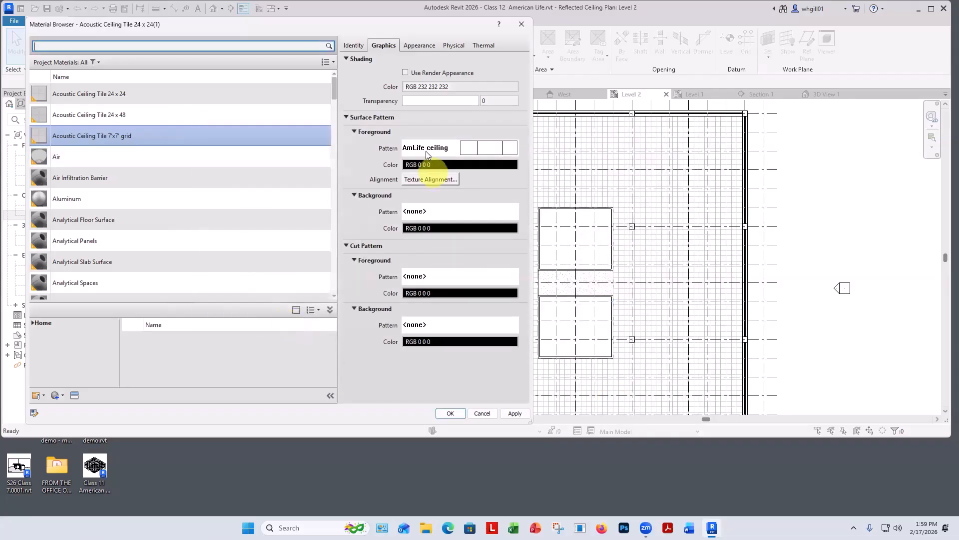
- Replace the material's generic appearance image with AmLife 7x7 grid ceiling tile.jpg from My Revit Materials, checking the image files as thumbnails
left_click(418, 43)
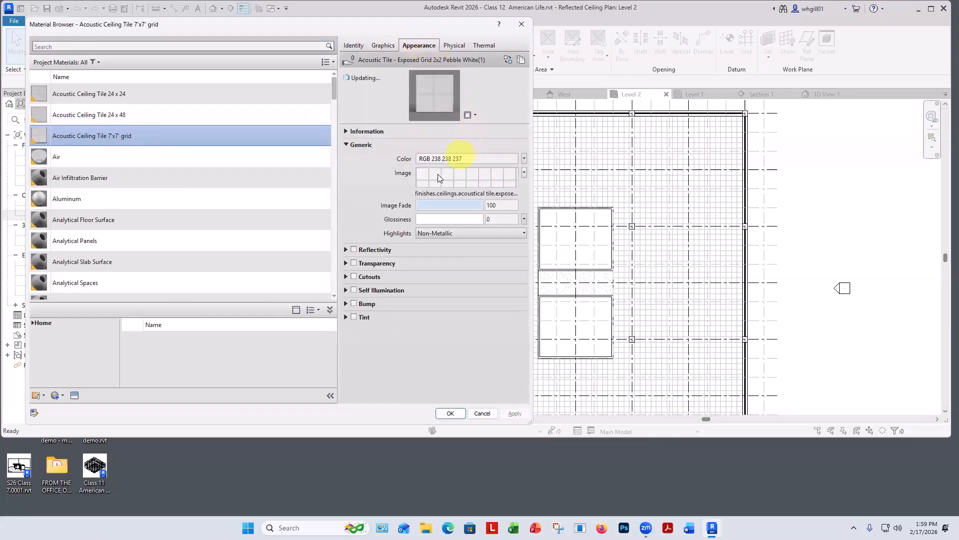
mouse_move(443, 177)
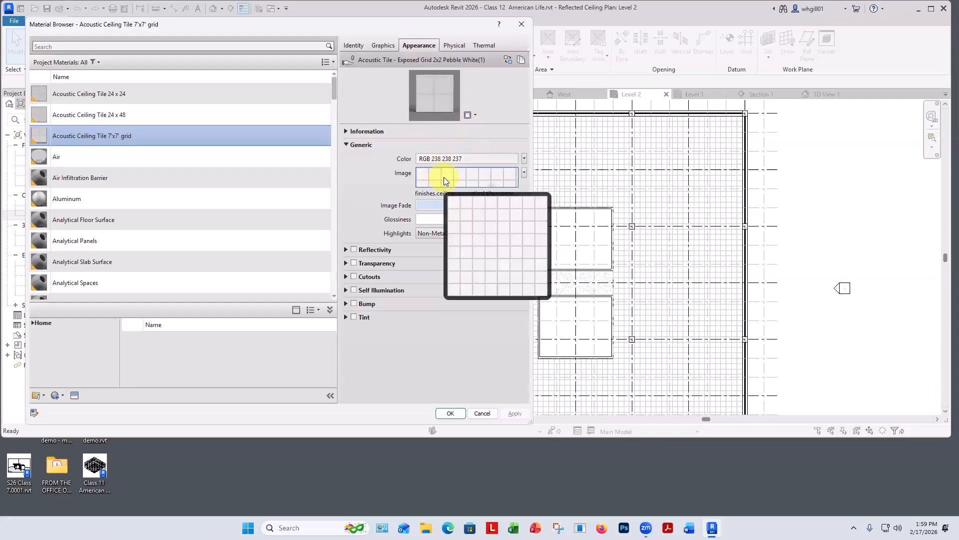
left_click(443, 177)
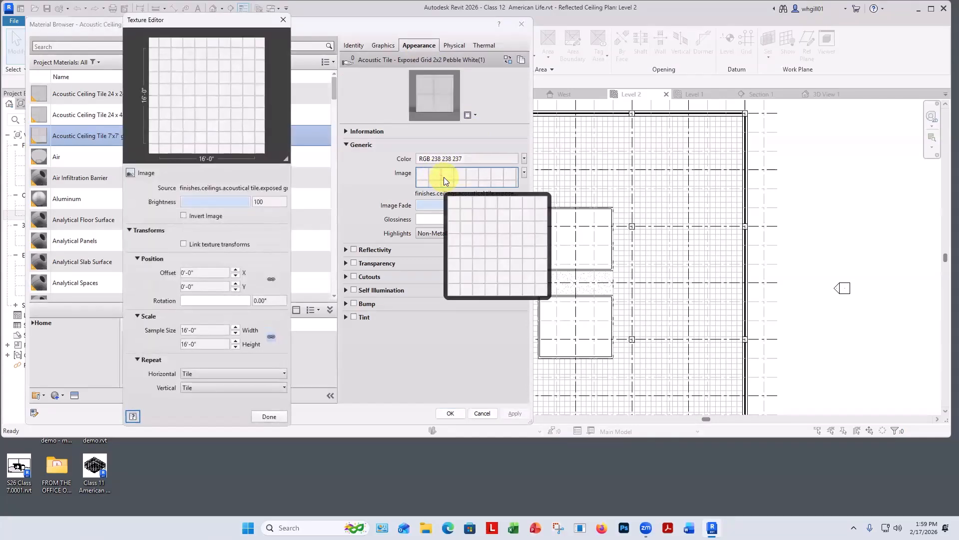
left_click(423, 194)
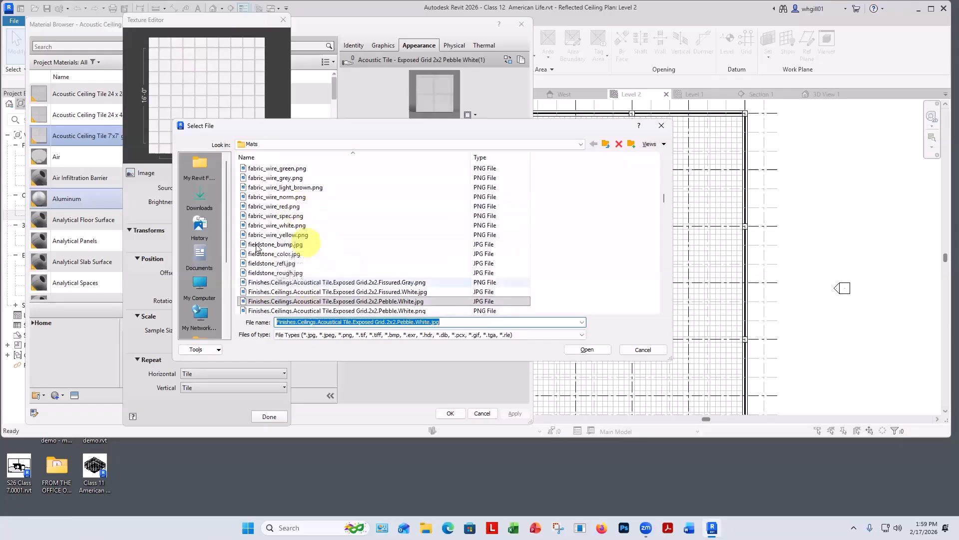
left_click(198, 256)
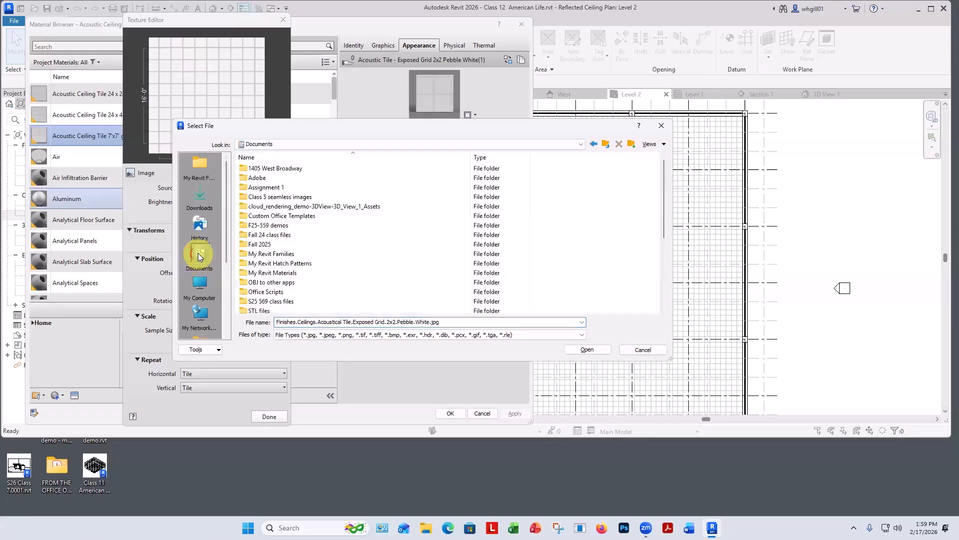
double_click(266, 273)
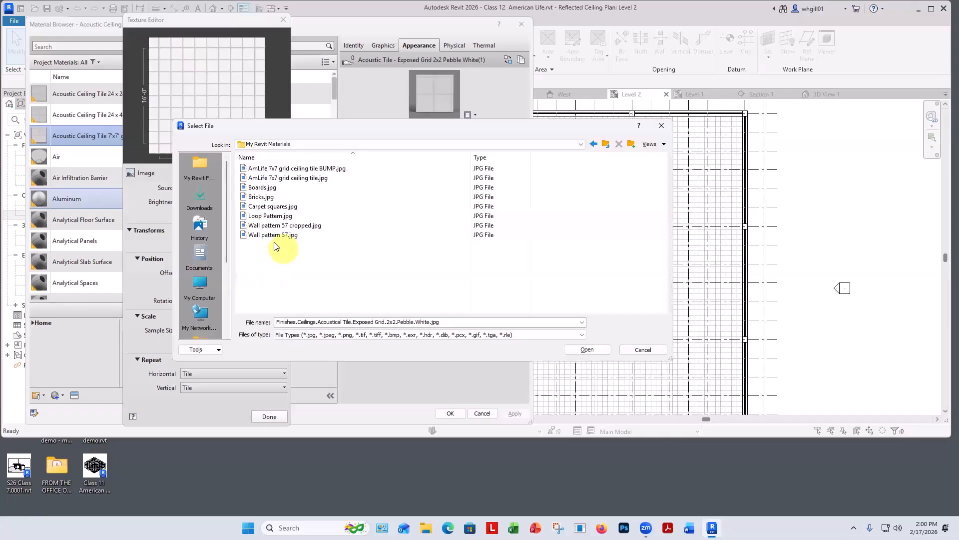
left_click(287, 179)
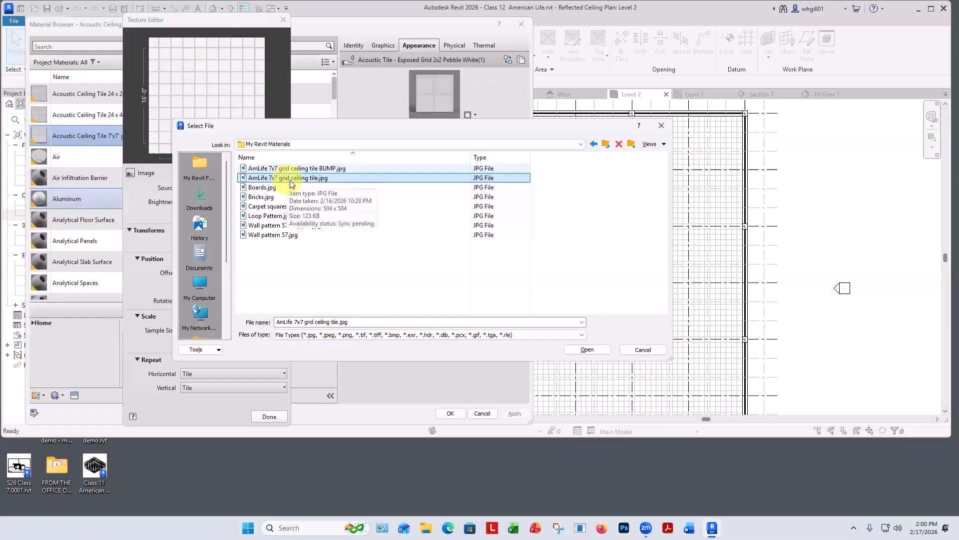
left_click(653, 144)
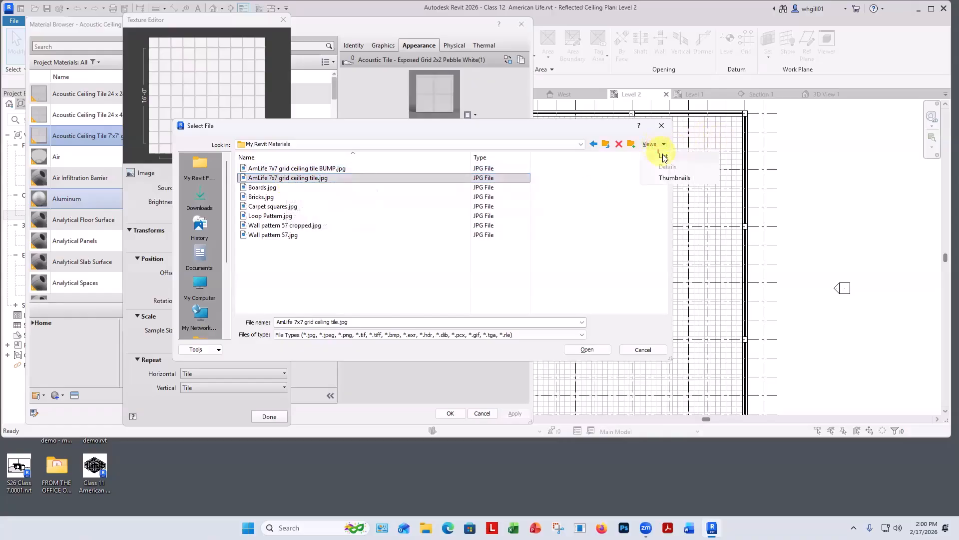
left_click(665, 177)
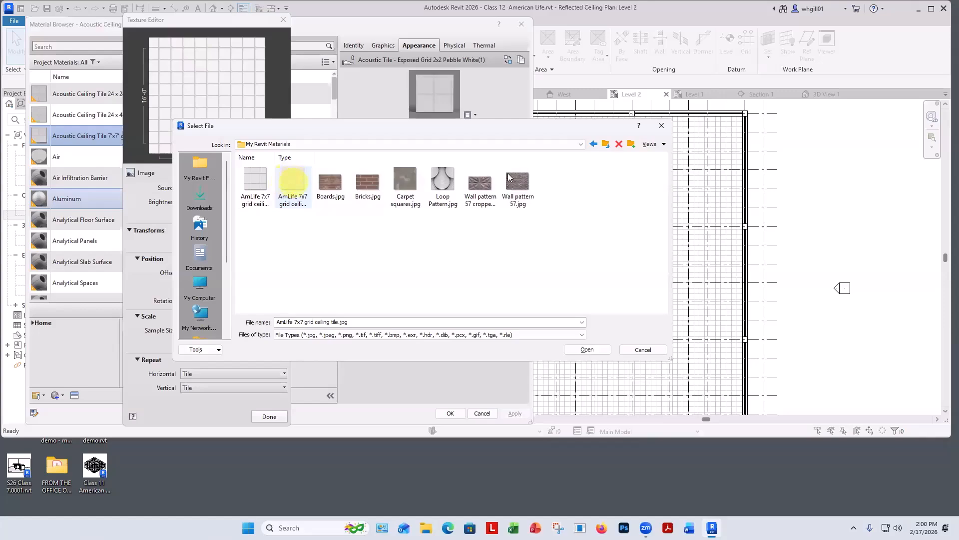
left_click(652, 144)
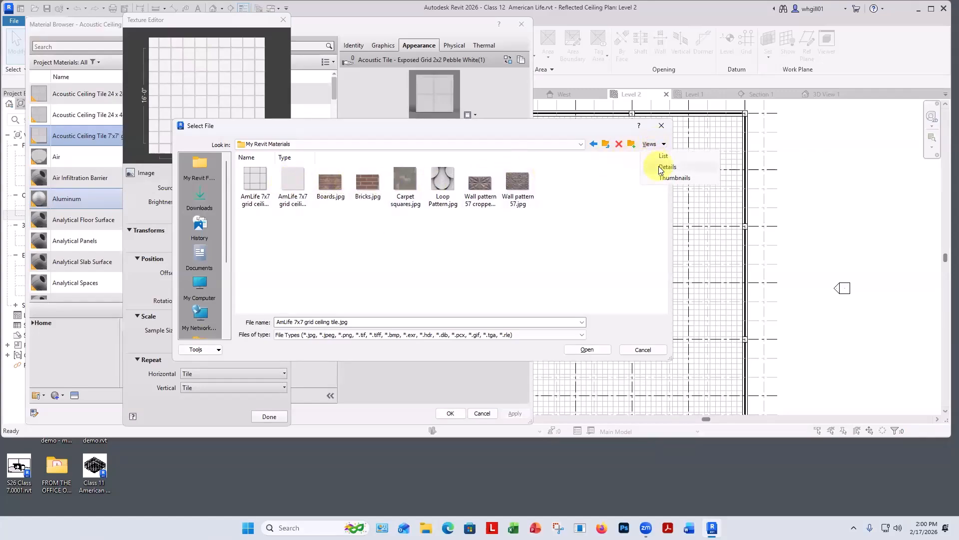
left_click(660, 168)
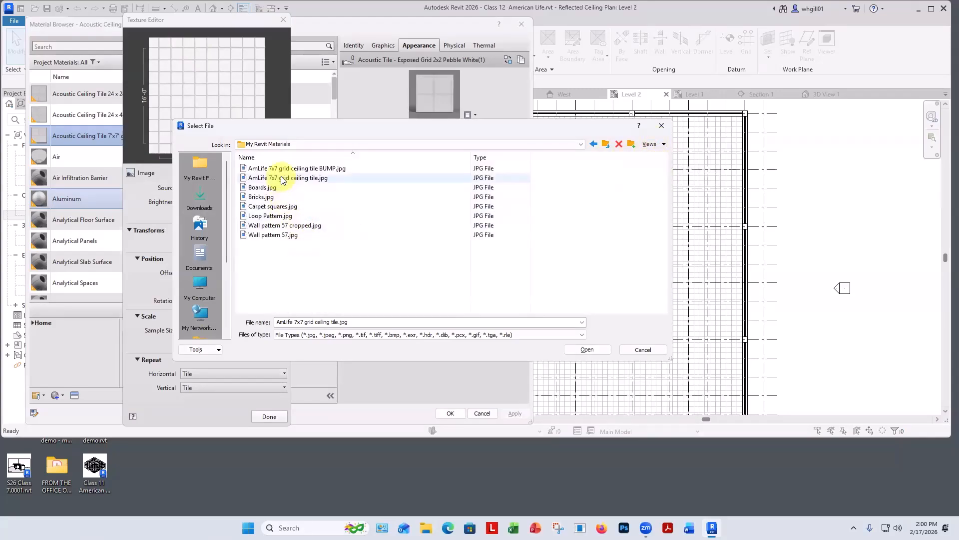
left_click(581, 349)
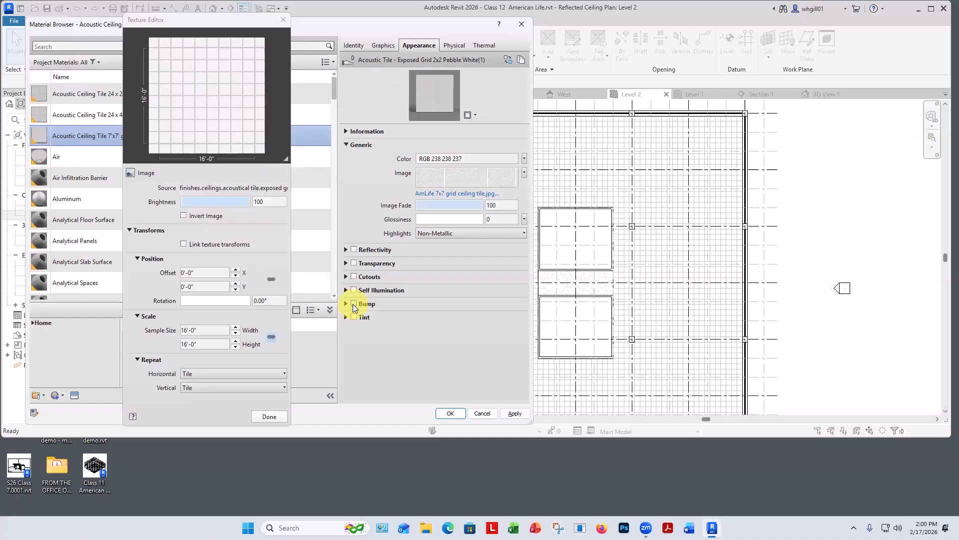
- Enable Bump for the material's appearance and load AmLife 7x7 grid ceiling tile BUMP.jpg as its image
left_click(354, 304)
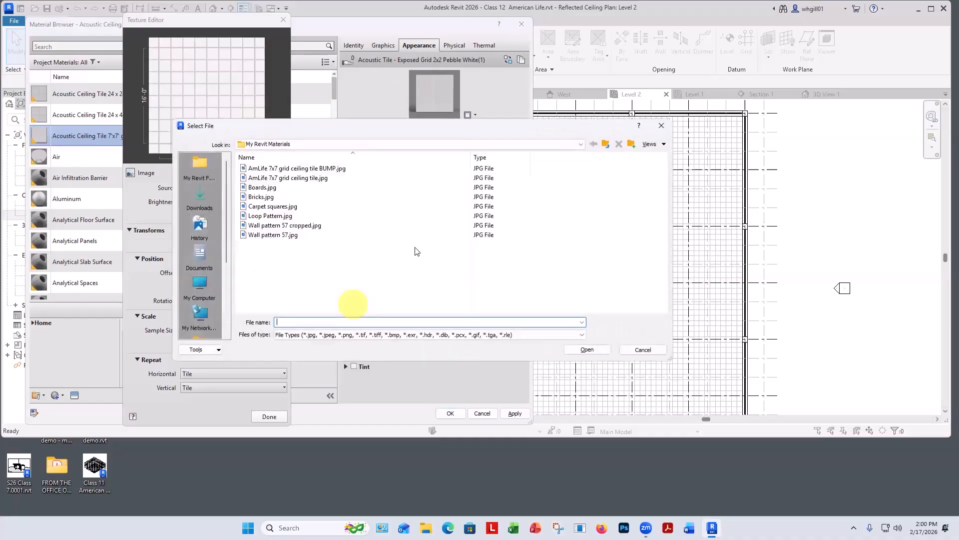
left_click(320, 170)
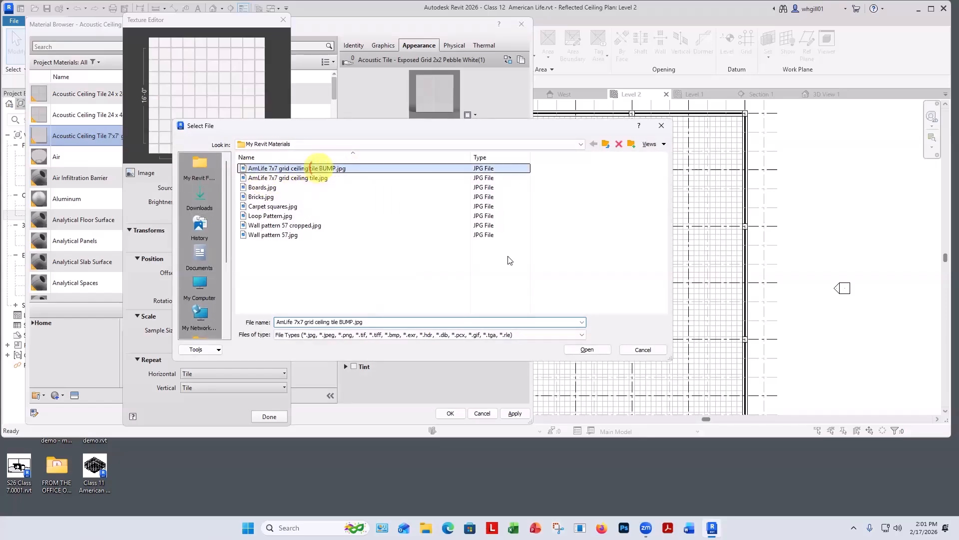
left_click(582, 348)
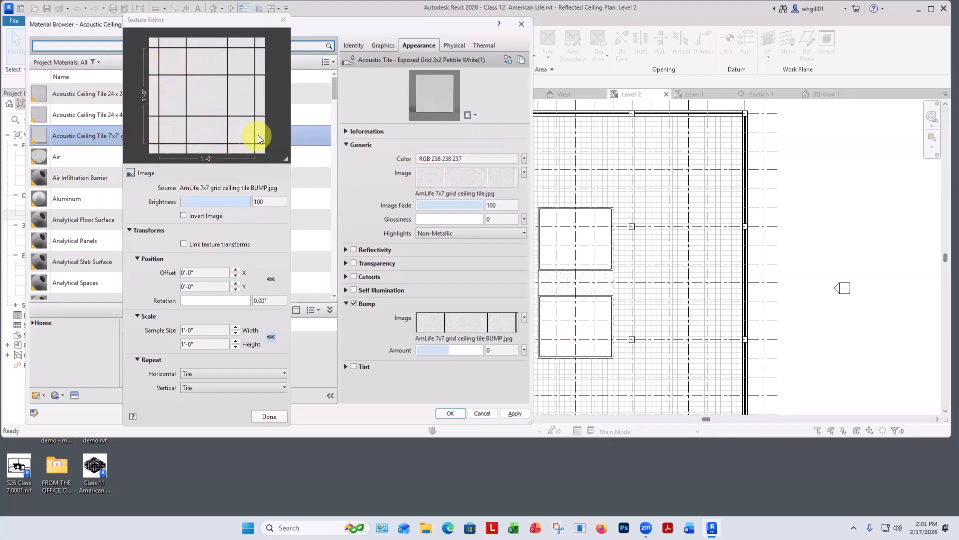
- Set the generic appearance image's sample size to 7'-0" wide and 7'-0" high and finish the texture edit
left_click(423, 177)
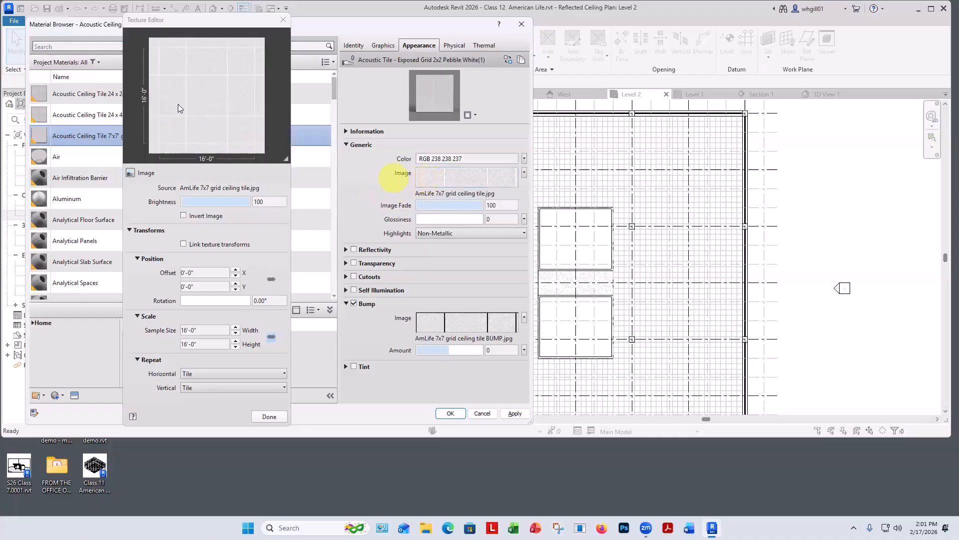
left_click(227, 131)
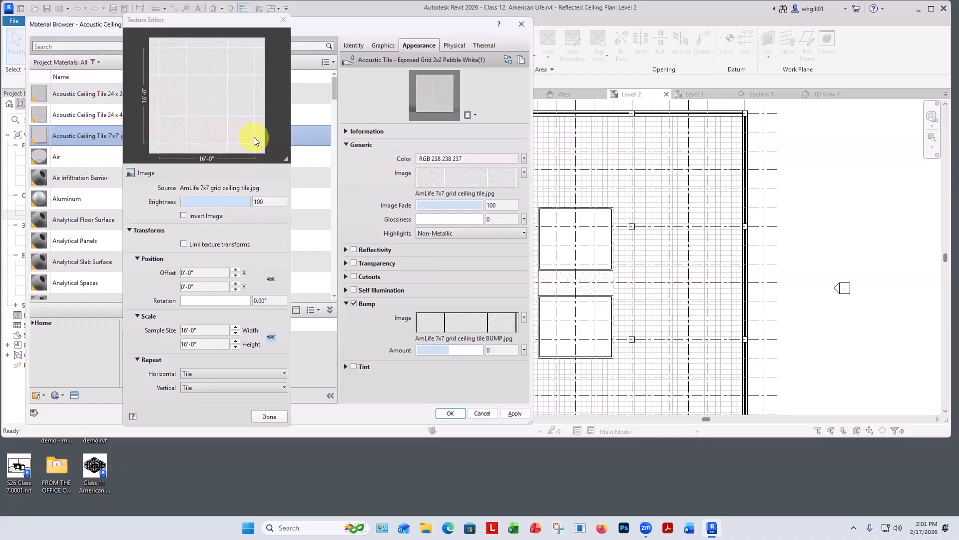
left_click(195, 330)
left_click(219, 326)
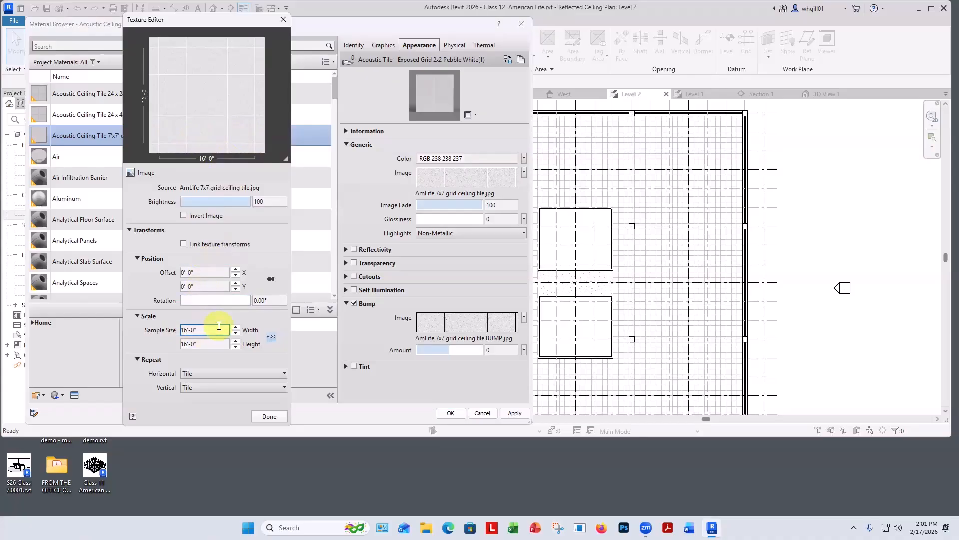
type("7'")
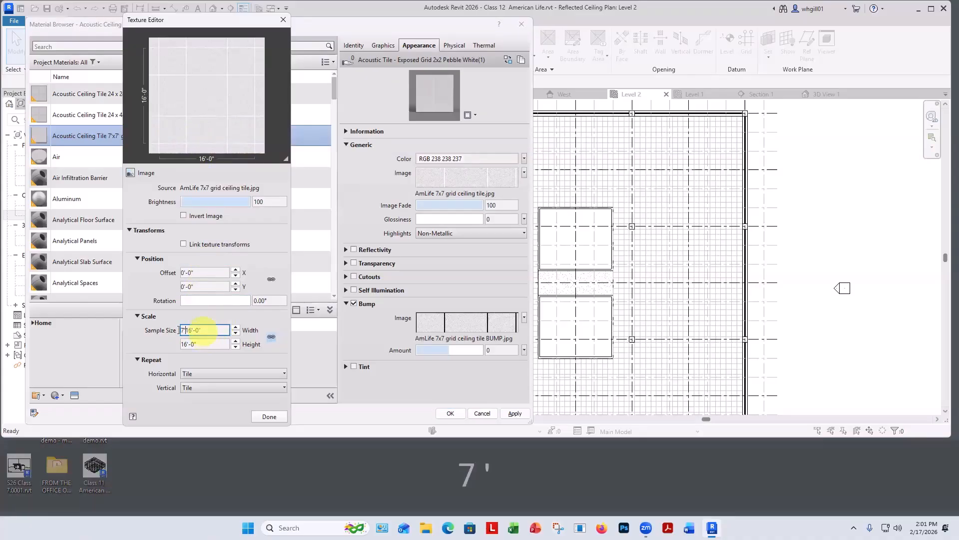
left_click_drag(204, 330, 163, 331)
type("7'")
left_click(199, 347)
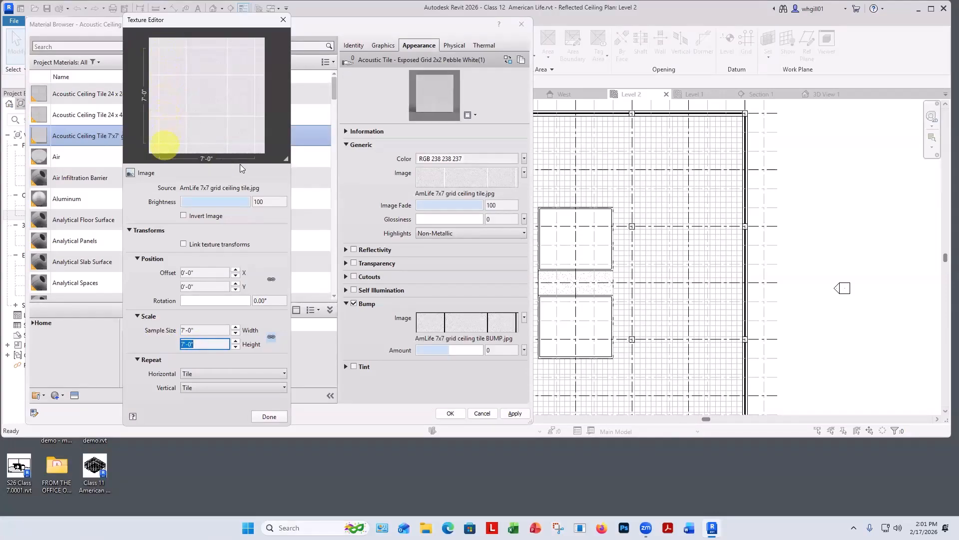
left_click(260, 414)
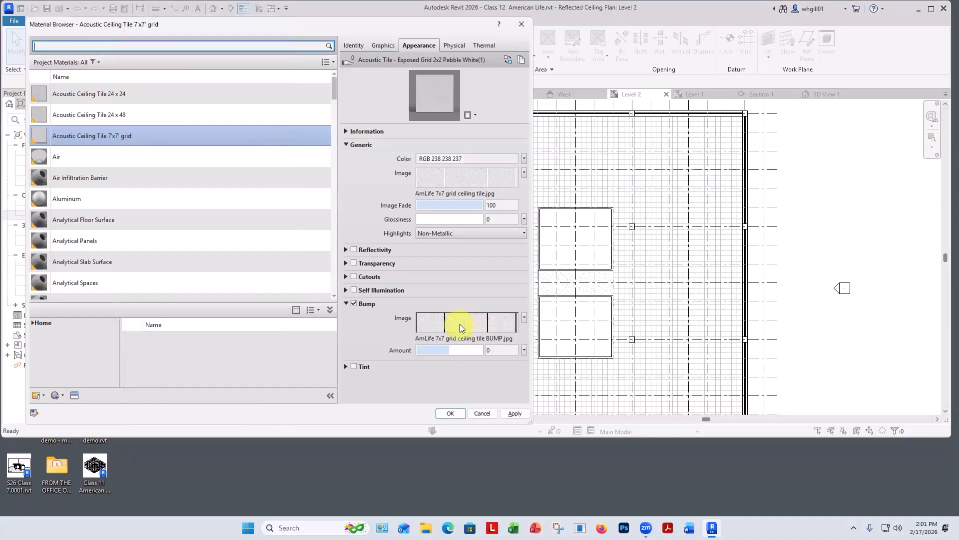
- Set the bump image's sample size to 7'-0" wide and 7'-0" high and finish the texture edit
left_click(460, 324)
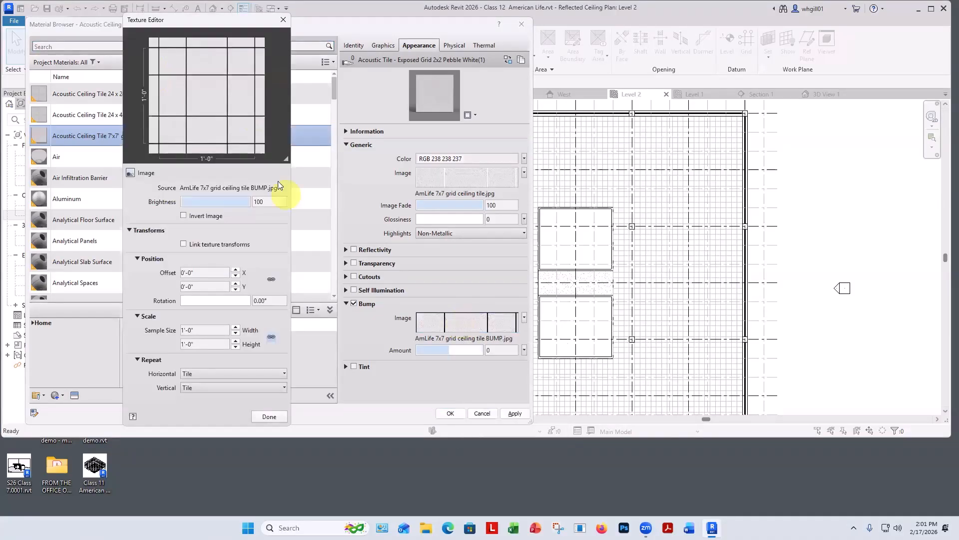
left_click_drag(196, 330, 174, 331)
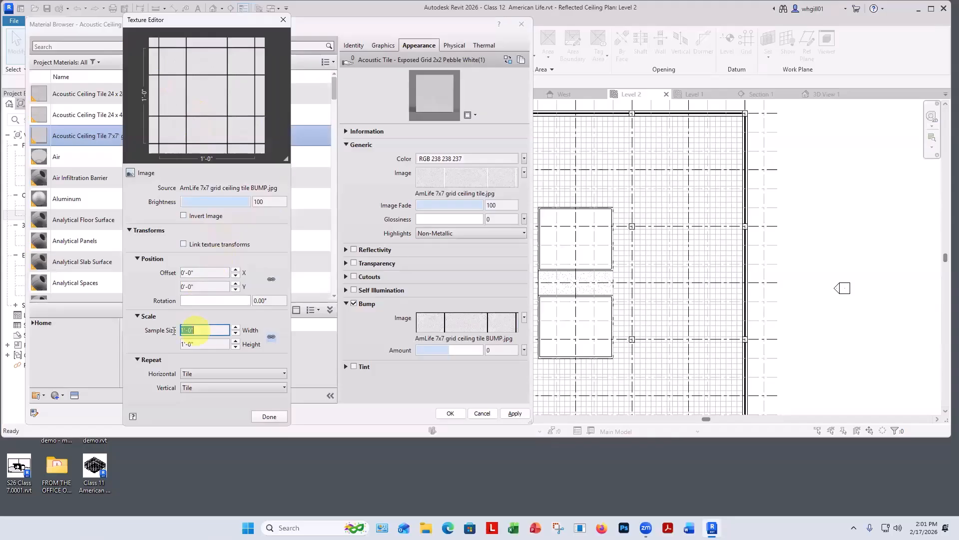
type("7")
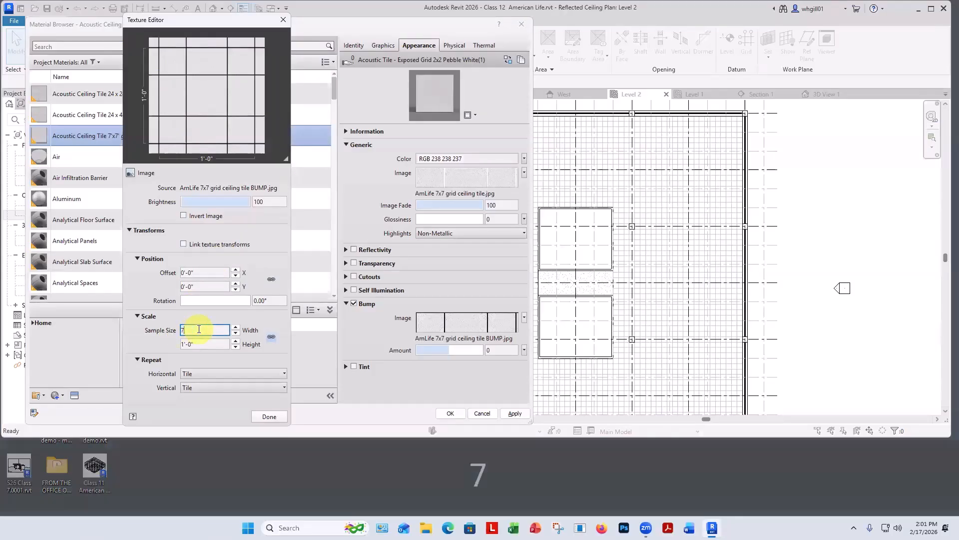
type("'")
key("Tab")
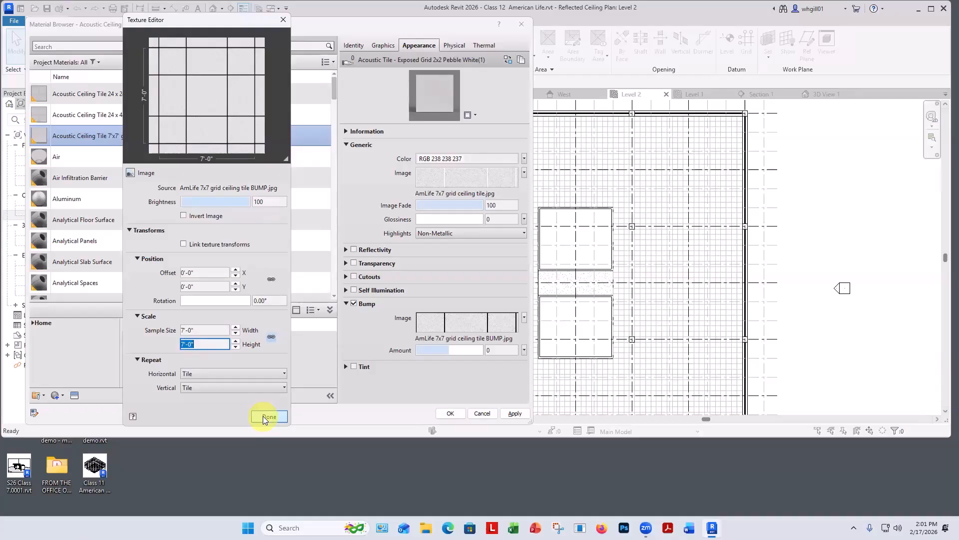
left_click(263, 416)
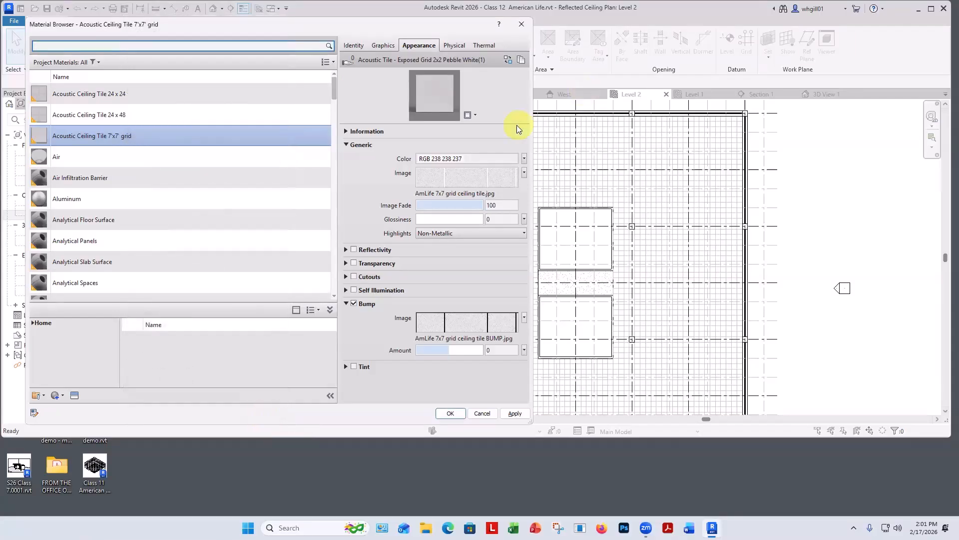
- Enlarge the material's appearance preview to check it, then apply the changes and close the material settings
left_click_drag(516, 124, 561, 306)
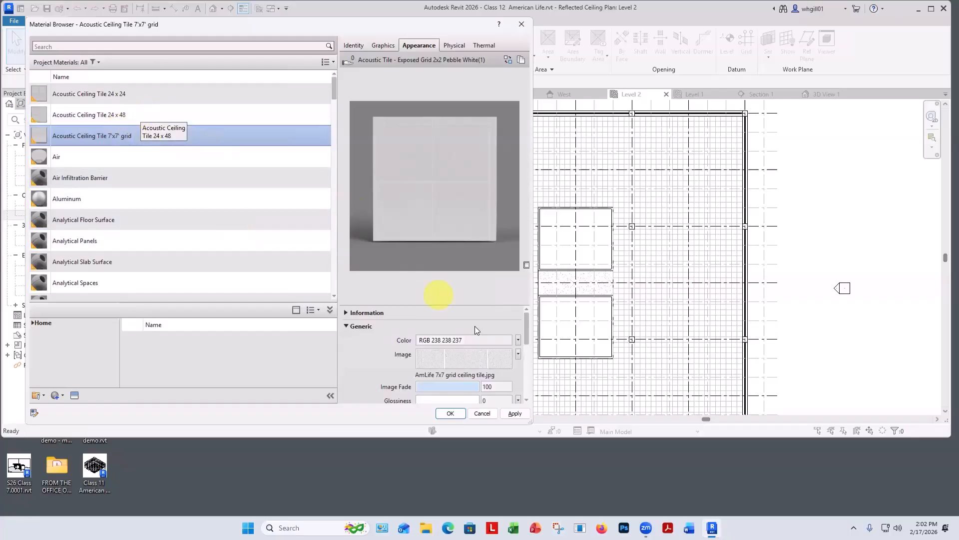
left_click(515, 413)
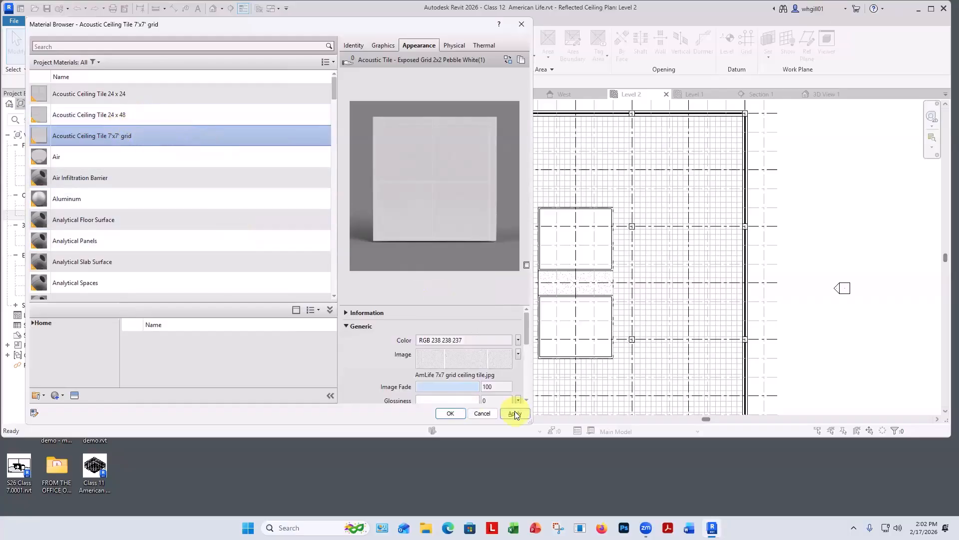
left_click(450, 413)
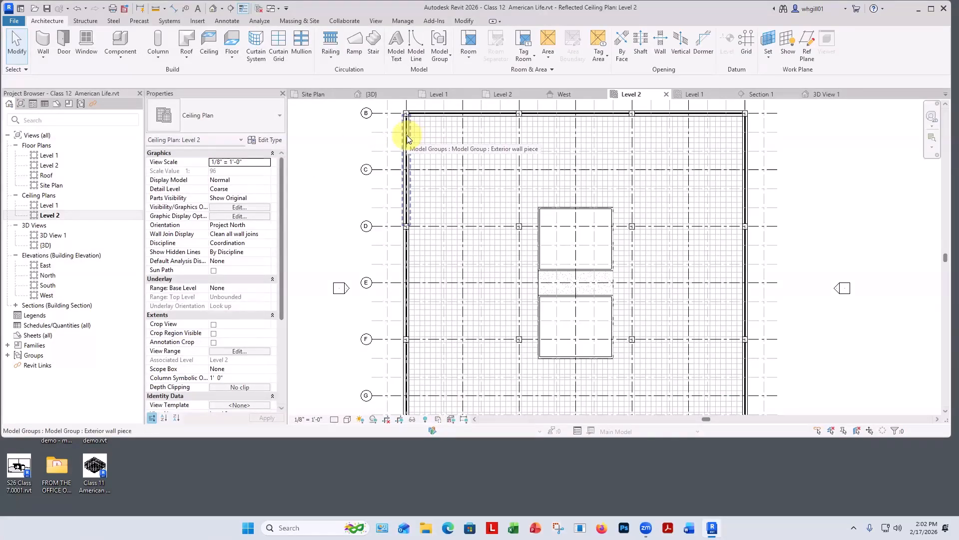
- Assign Acoustic Ceiling Tile 7'x7' grid as the Finish 2 layer material of the Level 2 ceiling's 7x7 grid ACT System type
key("Tab")
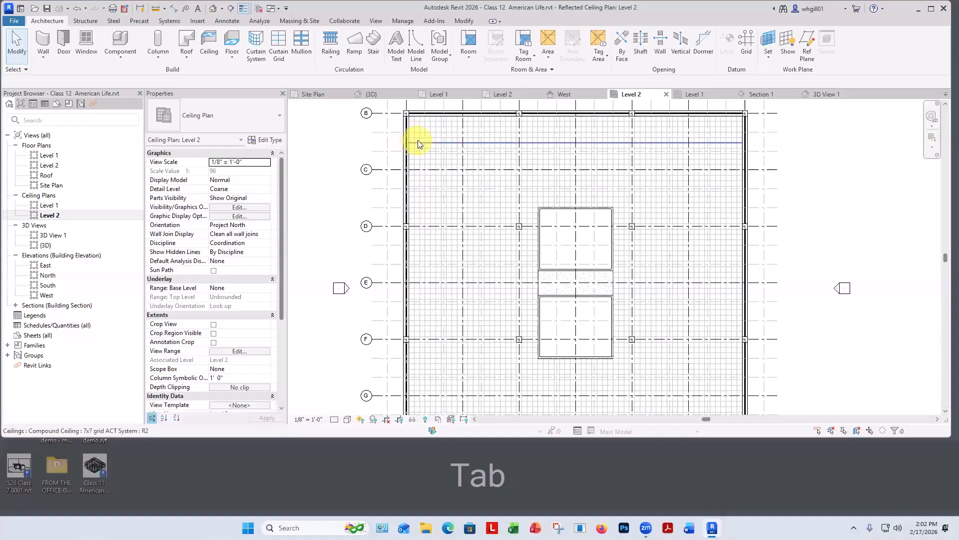
left_click(419, 144)
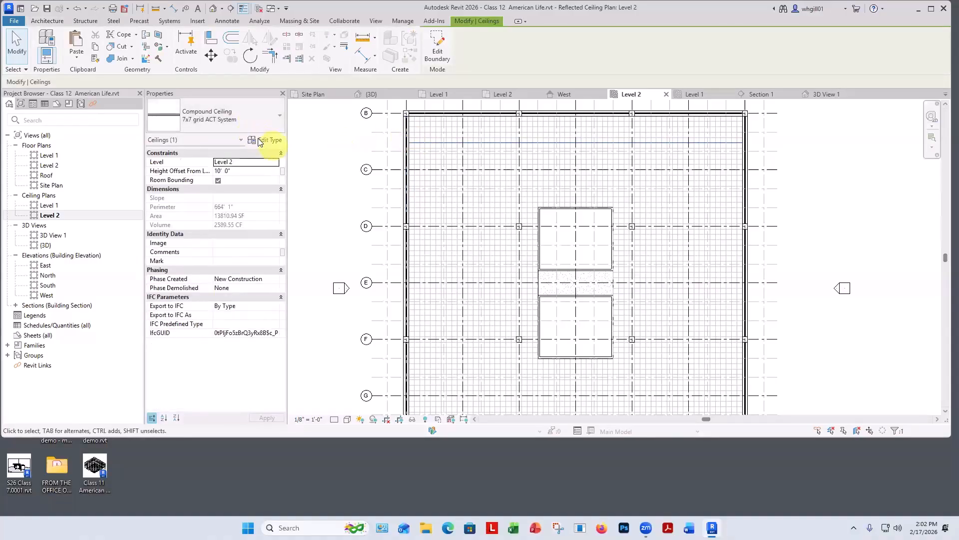
left_click(262, 141)
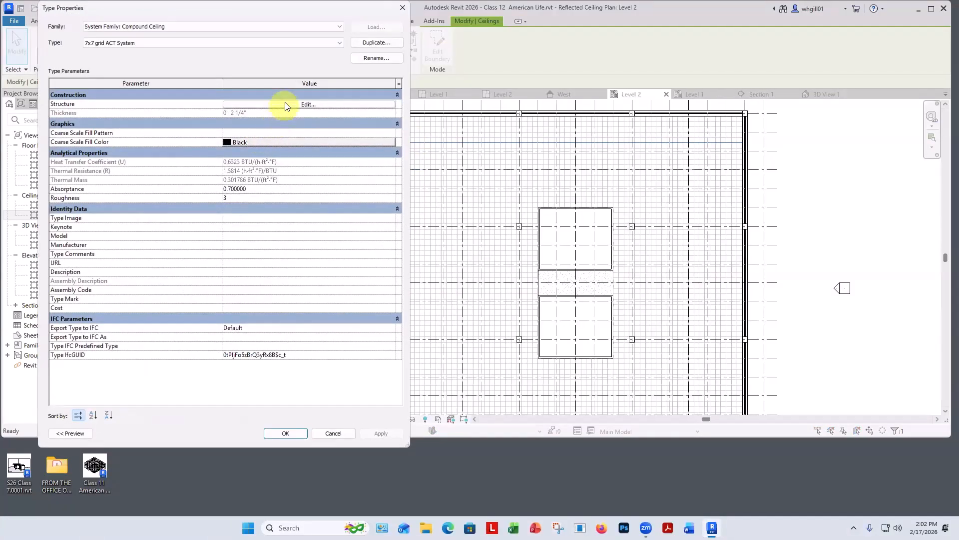
left_click(307, 104)
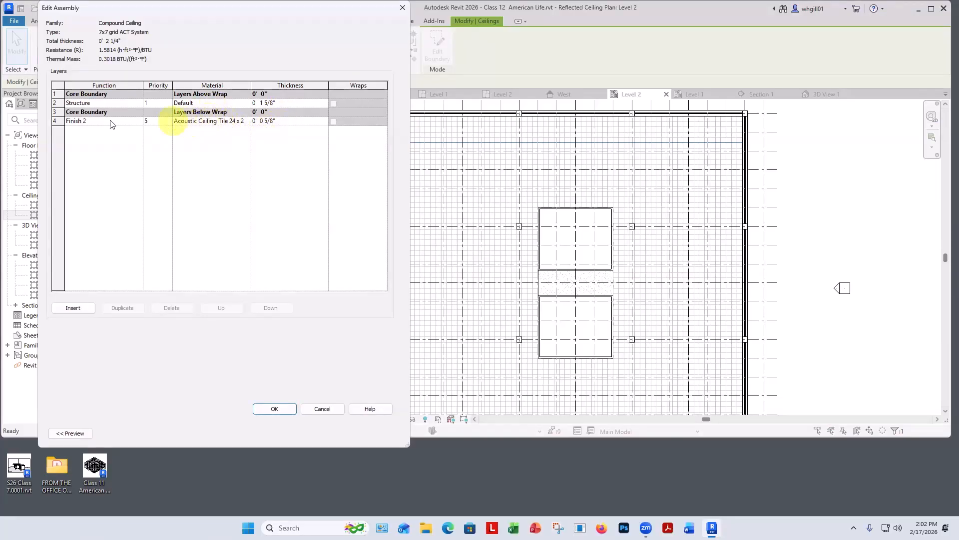
left_click(233, 121)
left_click(247, 122)
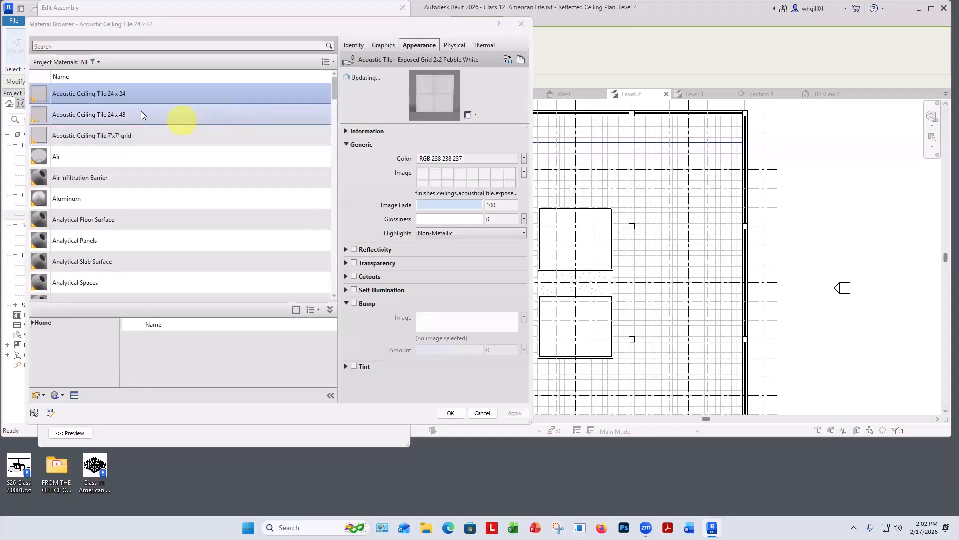
left_click(84, 134)
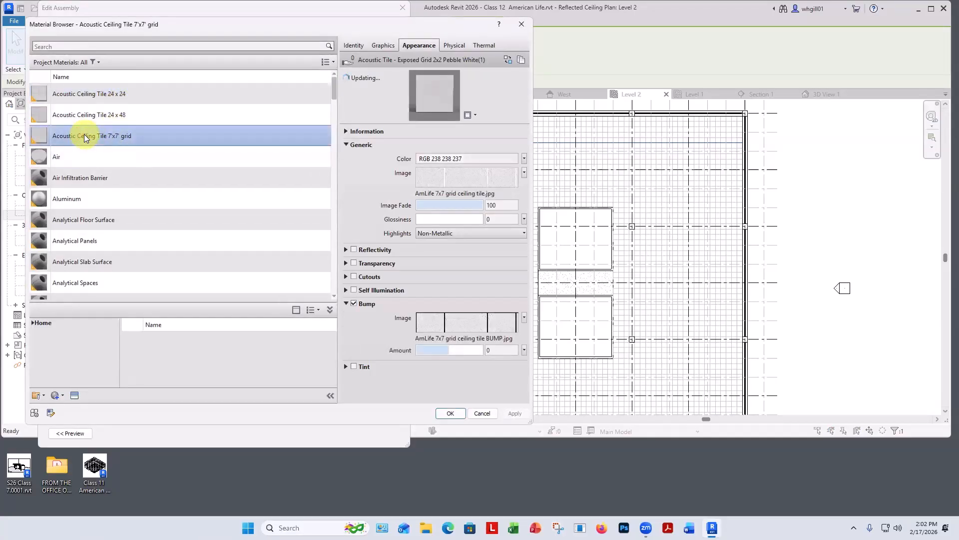
left_click(446, 412)
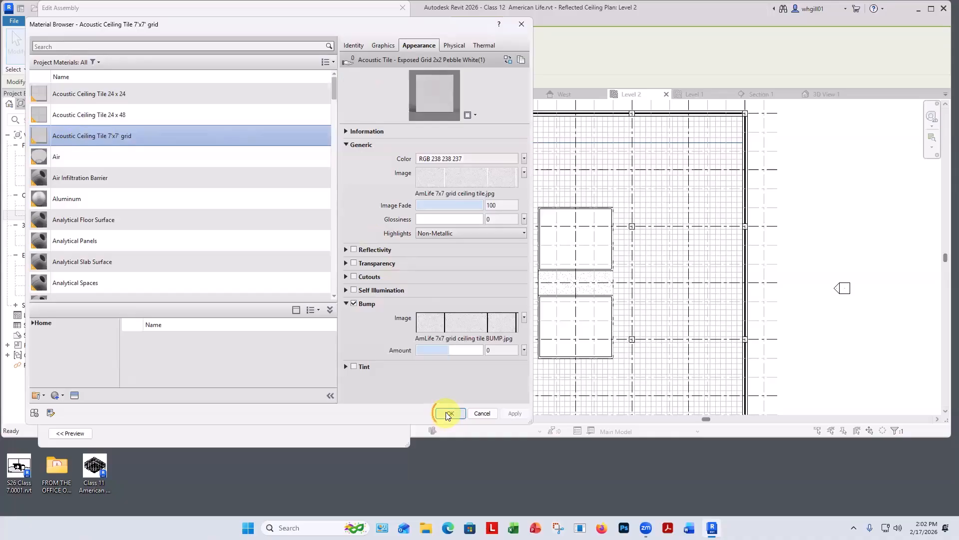
left_click(285, 409)
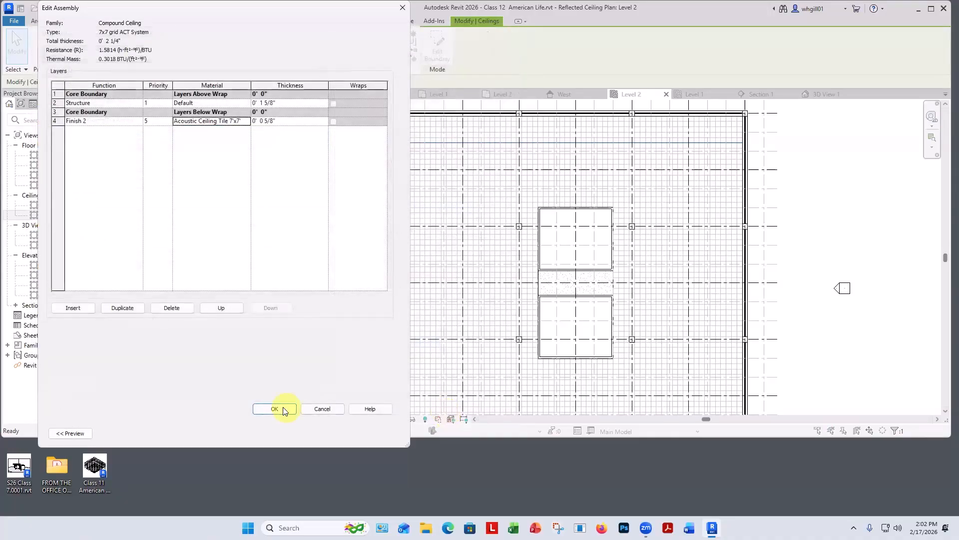
left_click(380, 433)
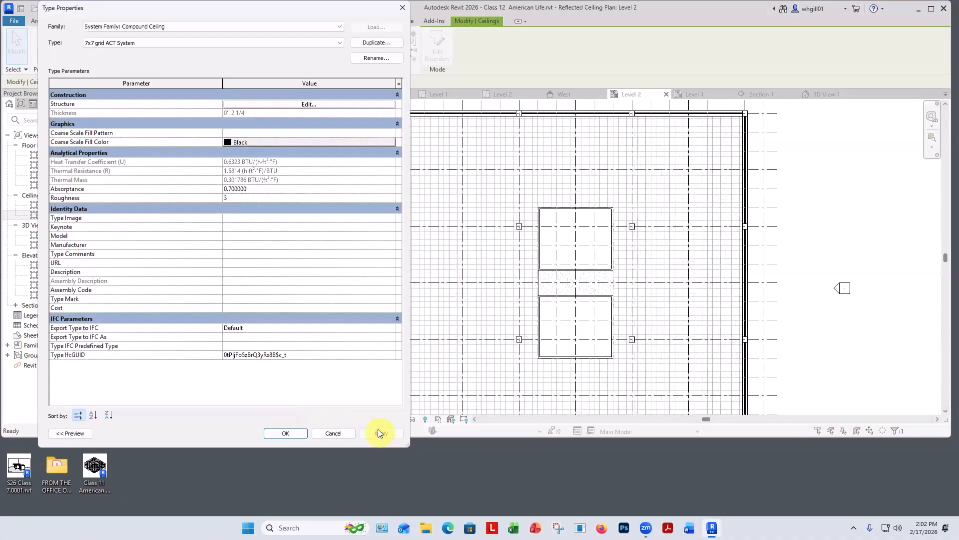
left_click(285, 433)
- Select all No bubble grid lines visible in the Level 2 ceiling plan and hide those elements in the view
scroll(441, 137, "up", 5)
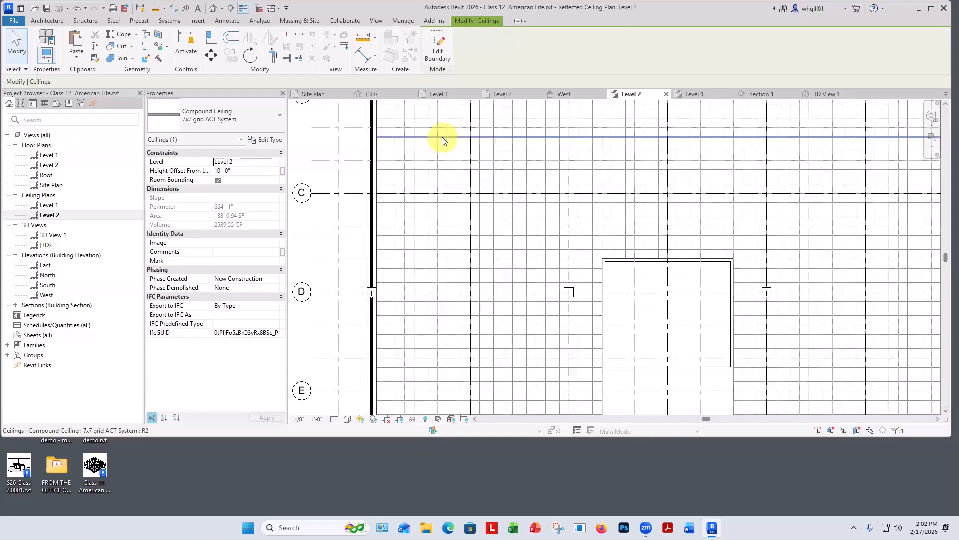
scroll(446, 269, "up", 3)
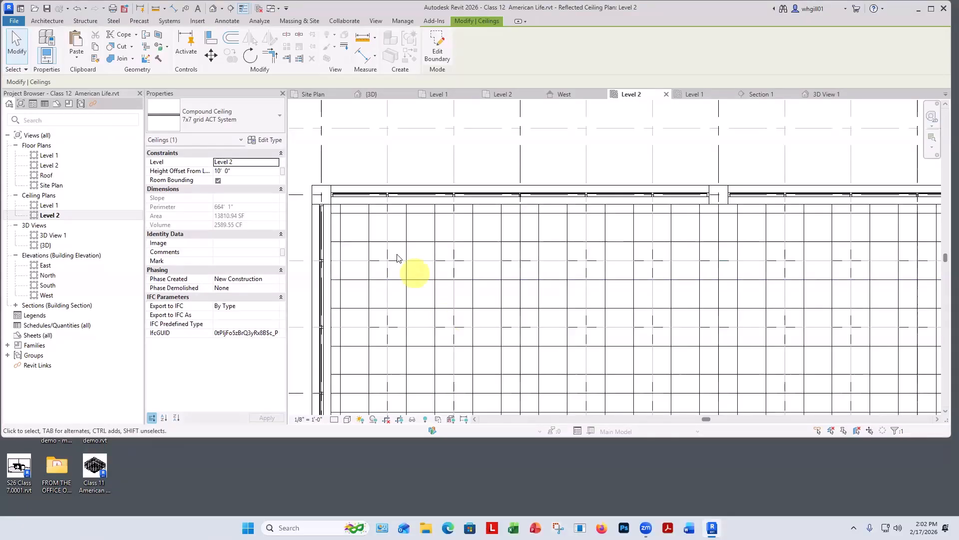
scroll(419, 253, "down", 2)
scroll(419, 253, "down", 1)
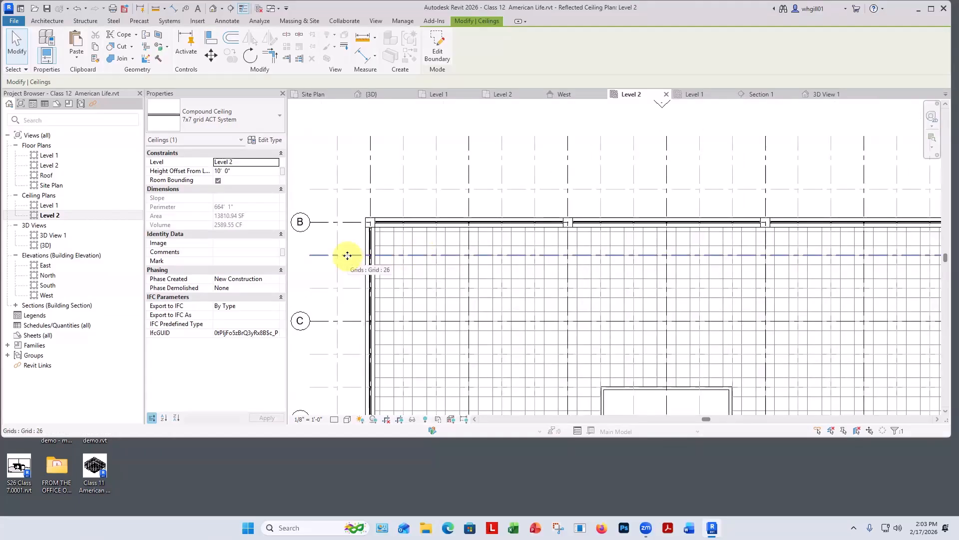
left_click(347, 255)
right_click(349, 259)
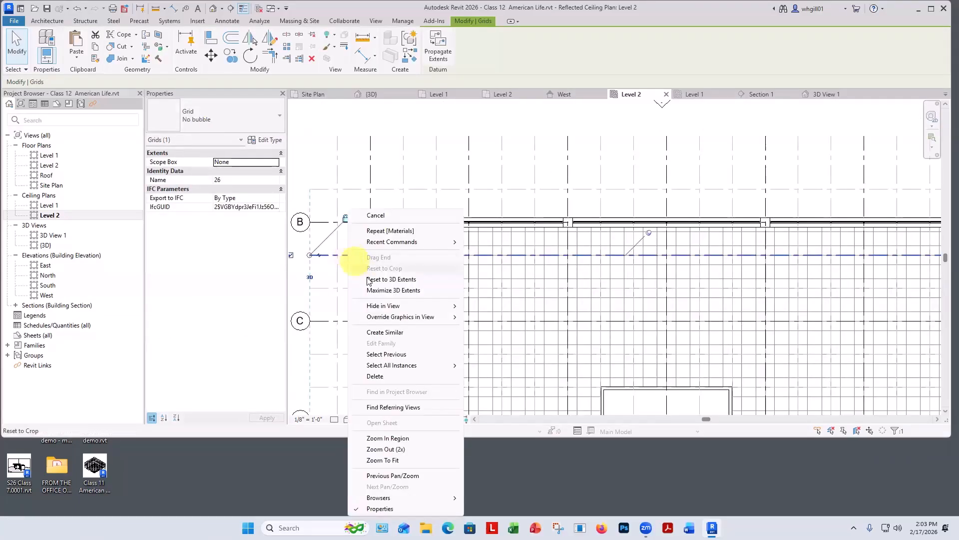
mouse_move(376, 320)
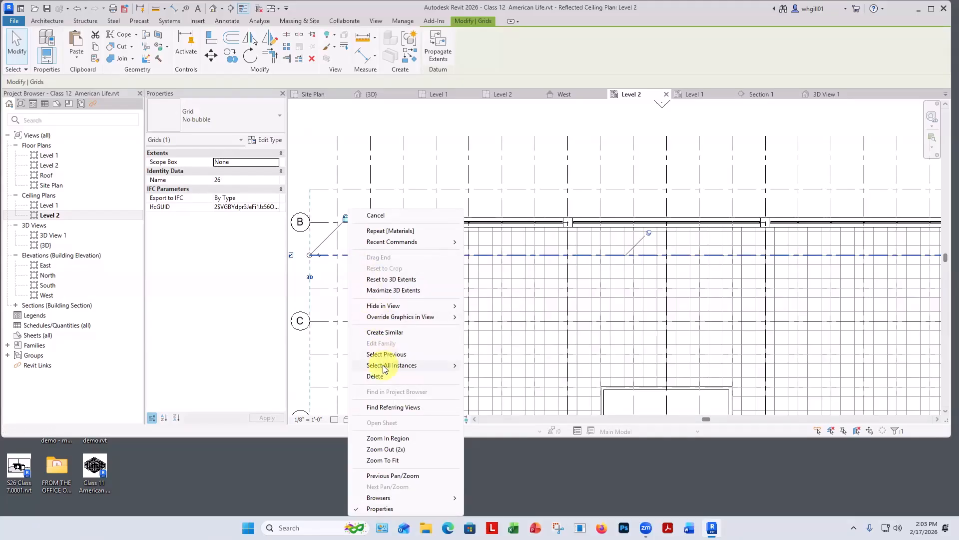
mouse_move(380, 366)
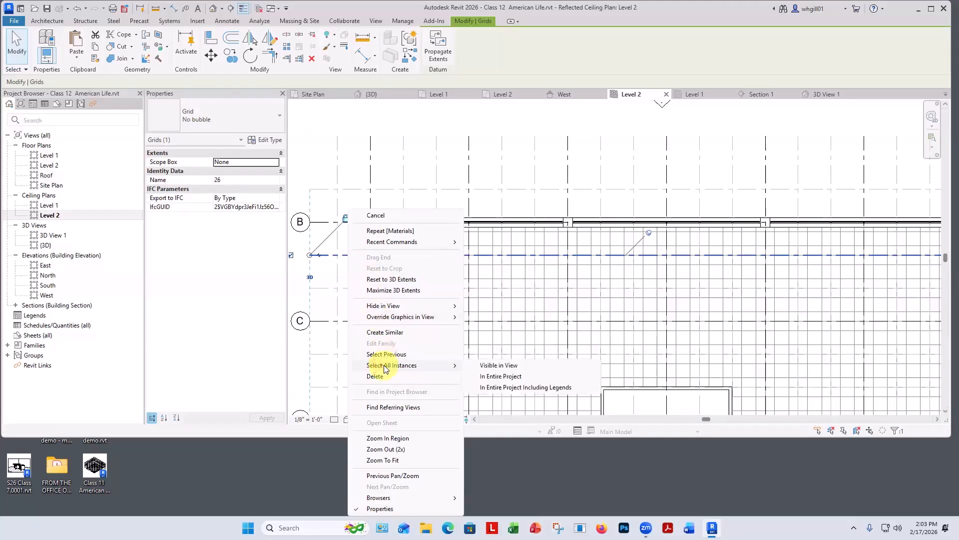
left_click(489, 367)
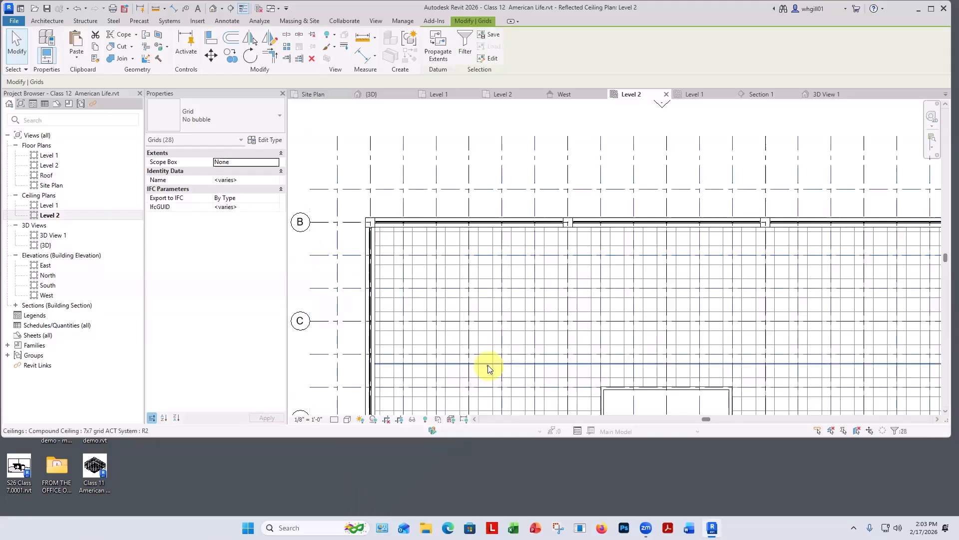
right_click(315, 281)
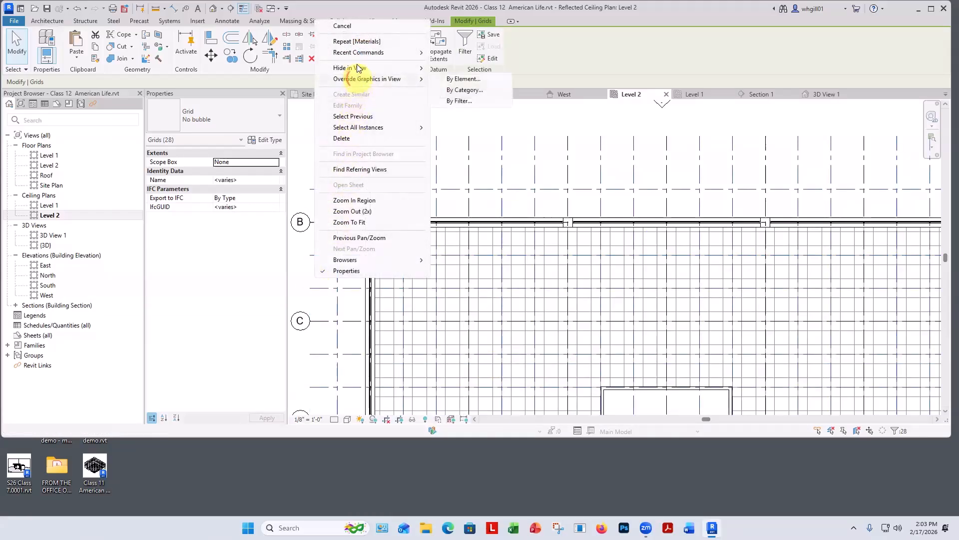
mouse_move(358, 70)
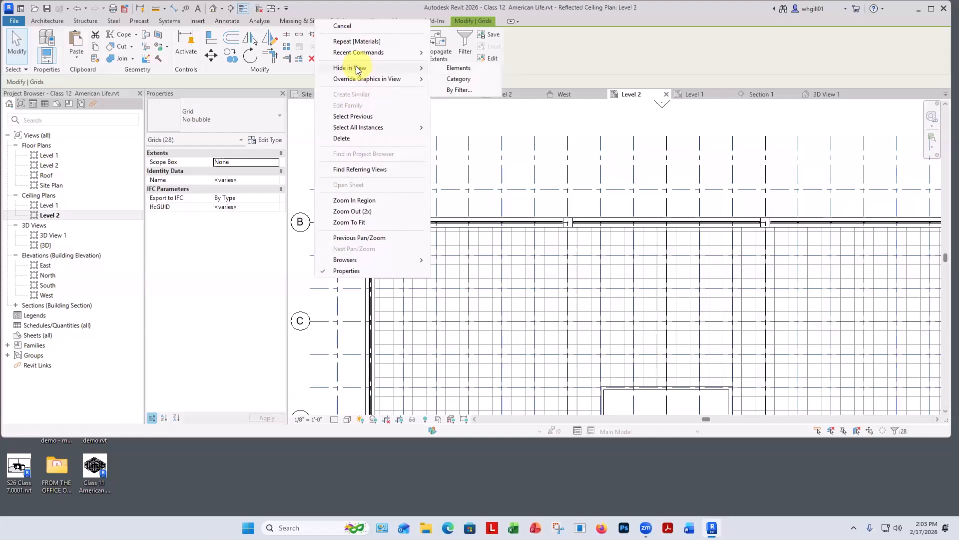
left_click(452, 69)
- Place one Troffer Light - Lens 2'x2'(2 Lamp) - 120V on the ceiling near the building's upper-left corner
scroll(393, 256, "up", 4)
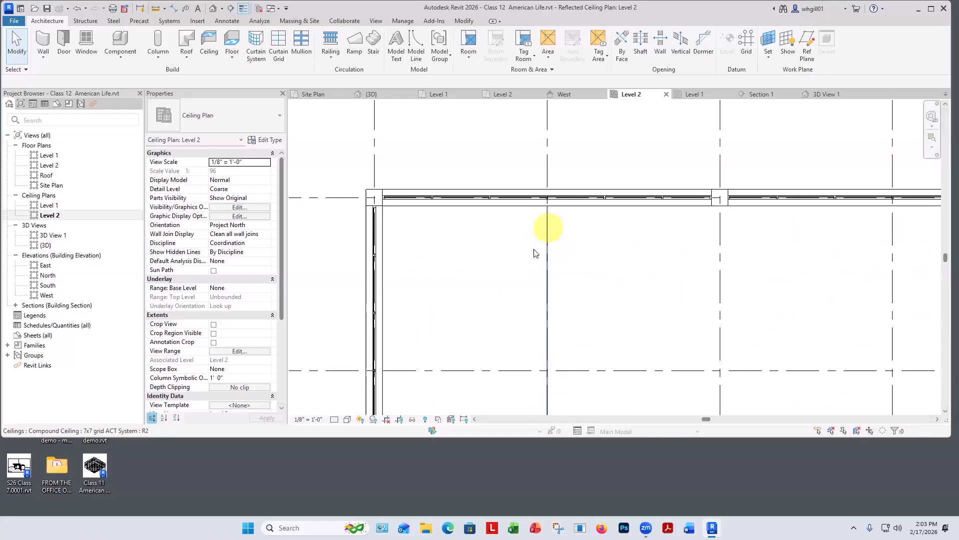
scroll(476, 343, "up", 4)
middle_click_drag(476, 343, 482, 350)
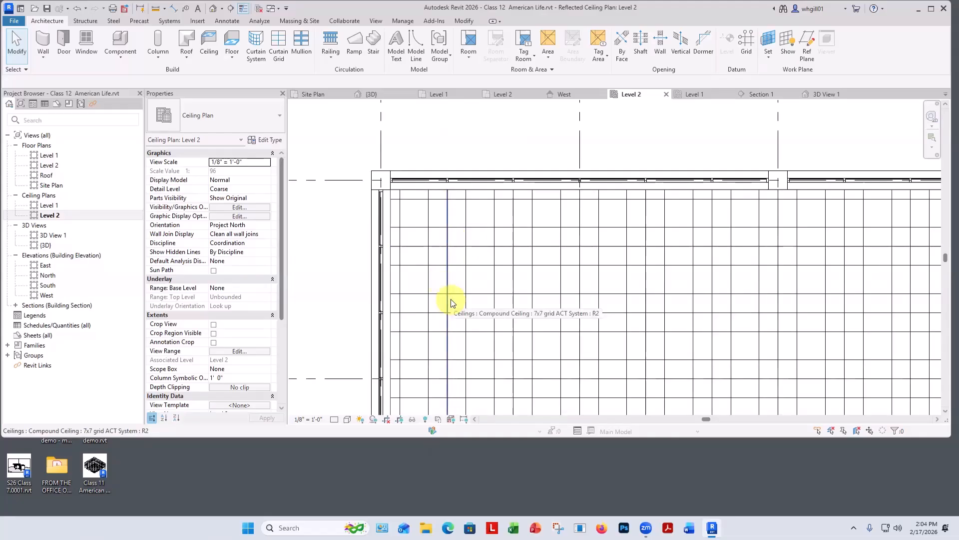
key("c")
key("m")
left_click(268, 116)
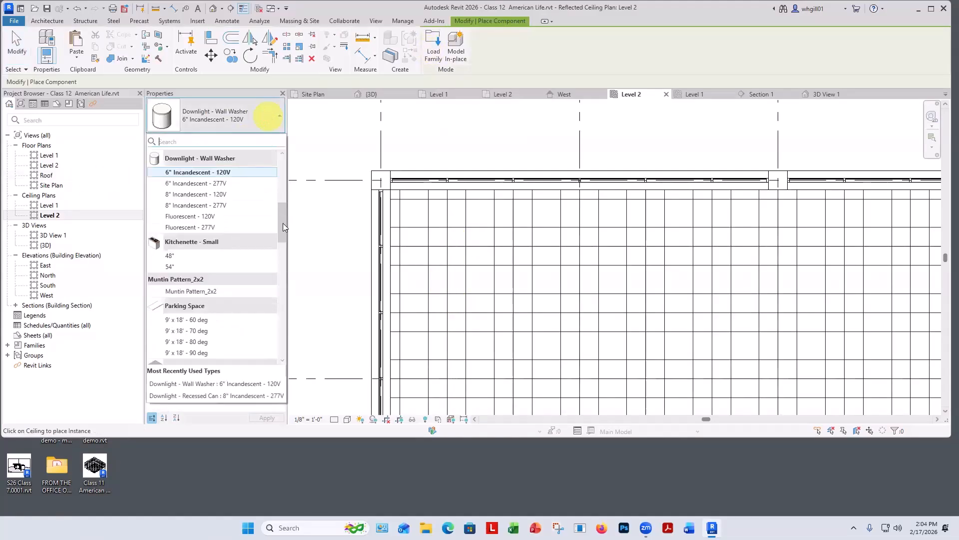
left_click(282, 222)
left_click_drag(283, 222, 276, 336)
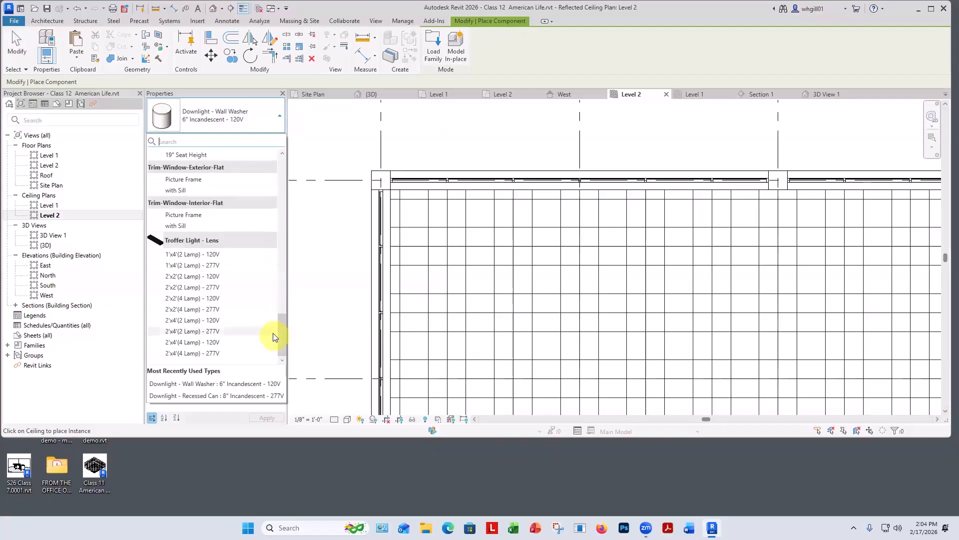
left_click(176, 277)
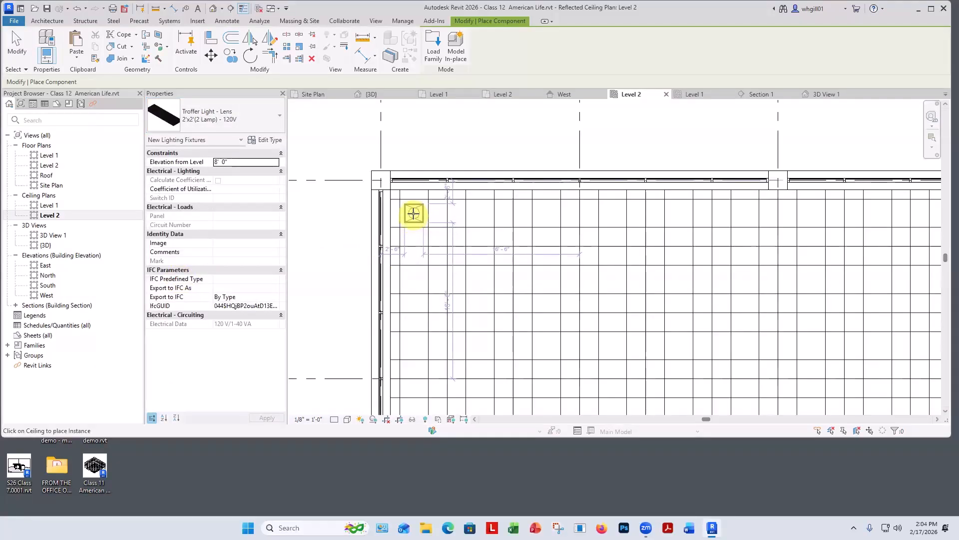
left_click(414, 214)
key("Escape")
key("Escape")
- Duplicate the type of the troffer light placed on the ceiling and name the new type 3'x3' (2 Lamp) - 120V
scroll(414, 213, "up", 5)
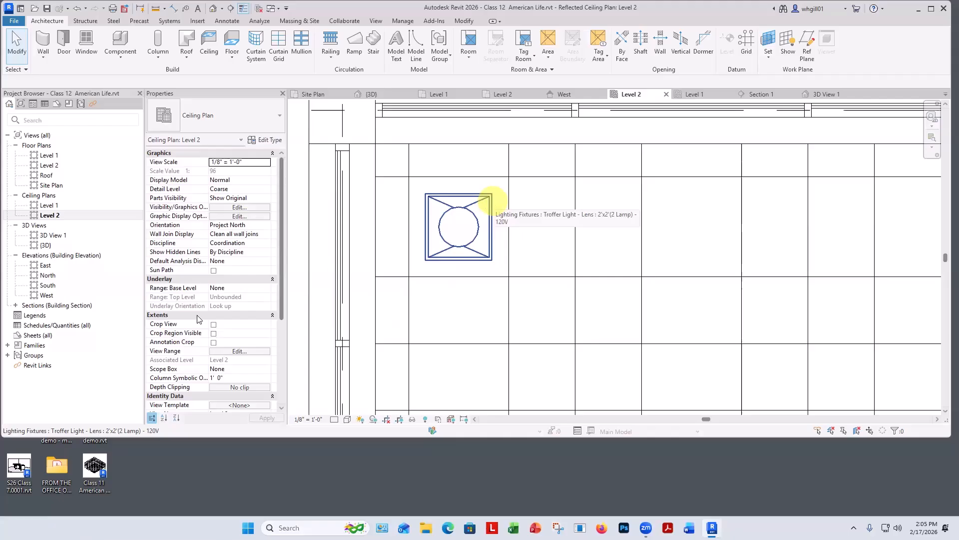
left_click(490, 233)
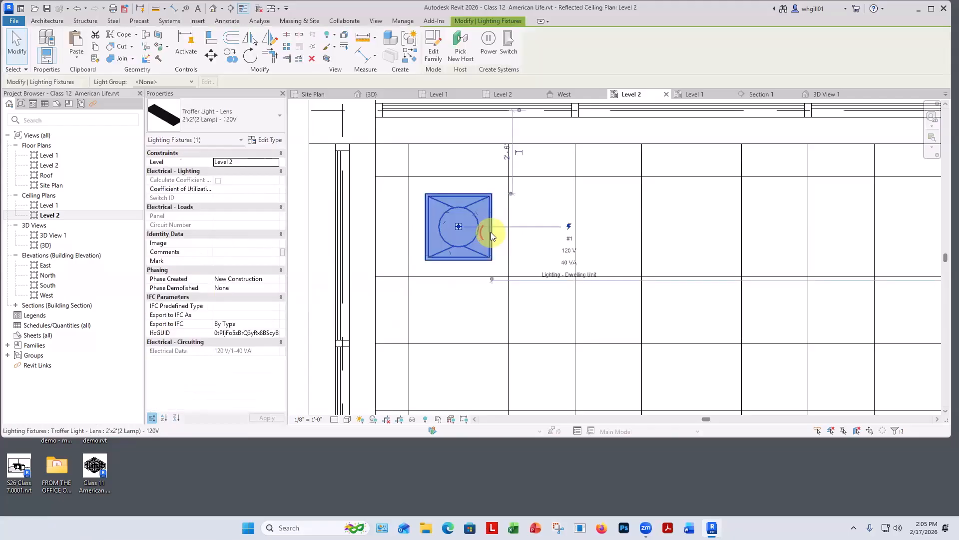
left_click(266, 140)
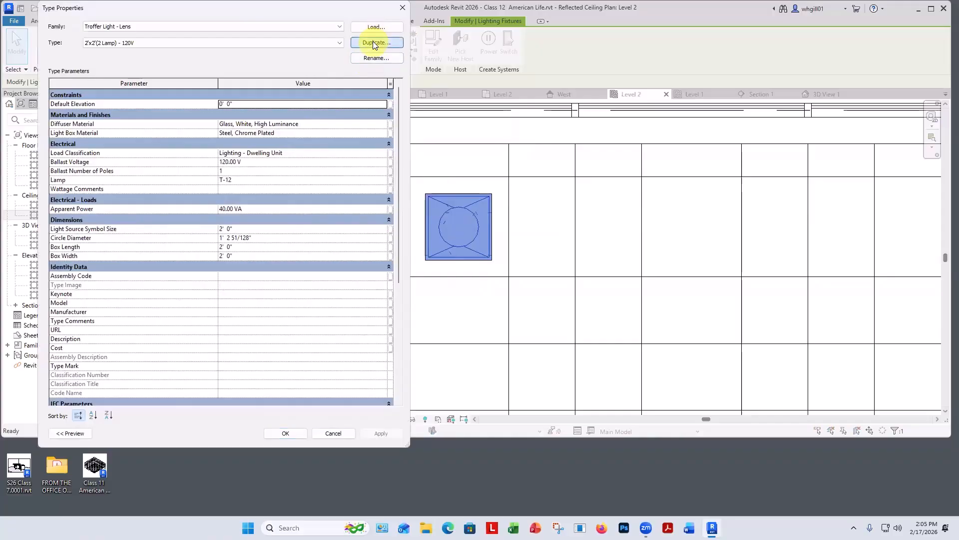
left_click(372, 42)
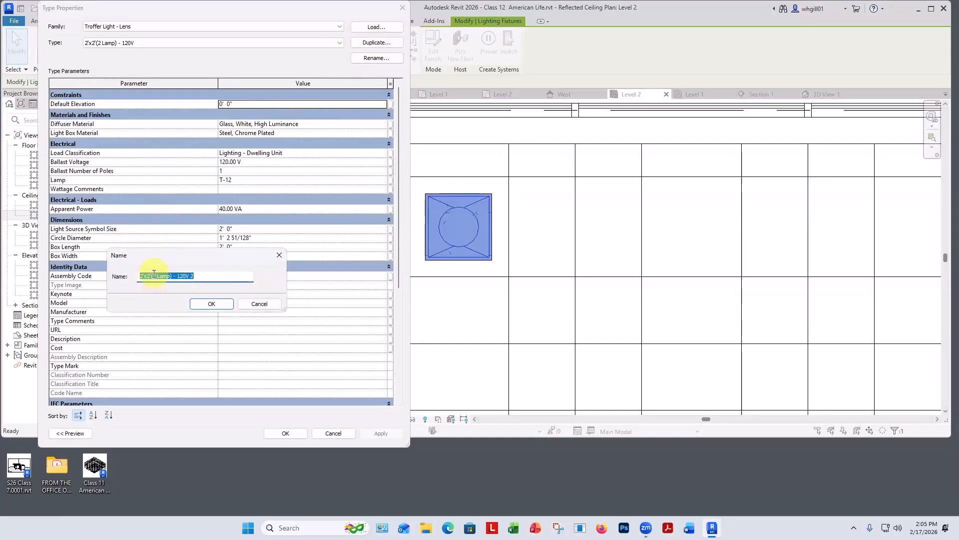
left_click_drag(153, 274, 132, 279)
type("3'")
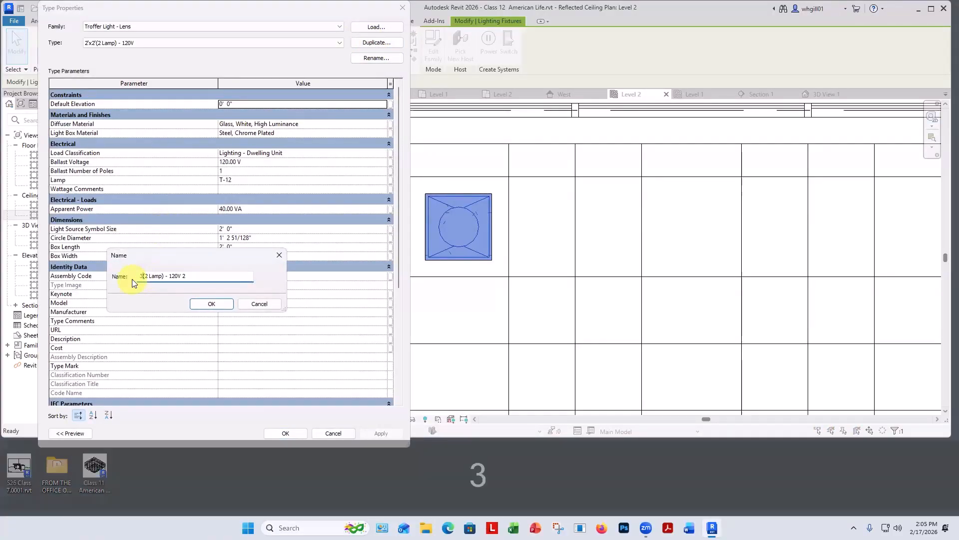
type("x3'")
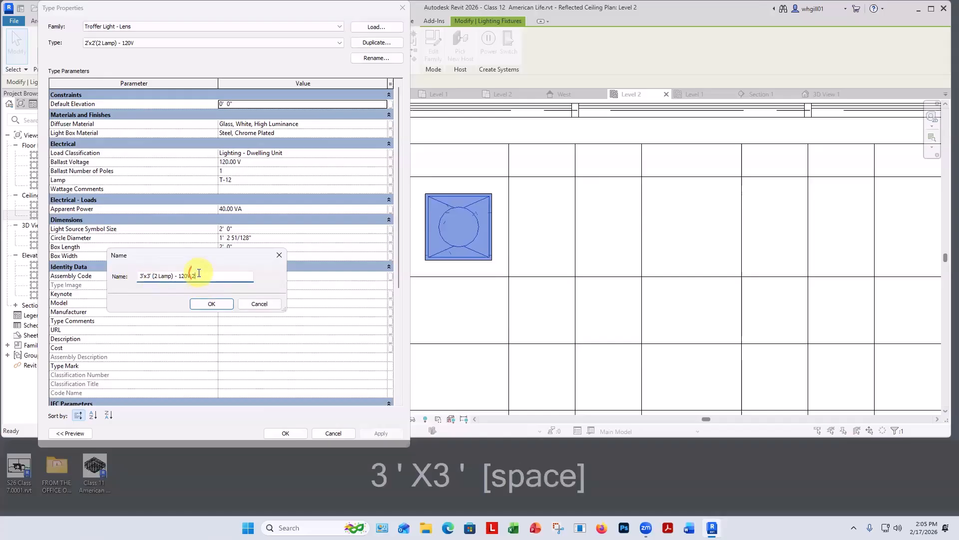
key("BackSpace")
key("BackSpace")
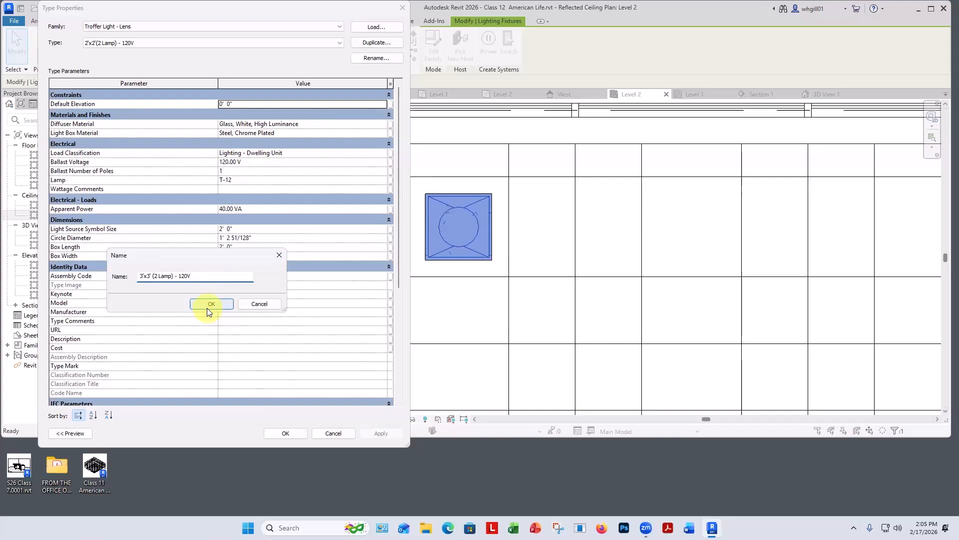
left_click(207, 308)
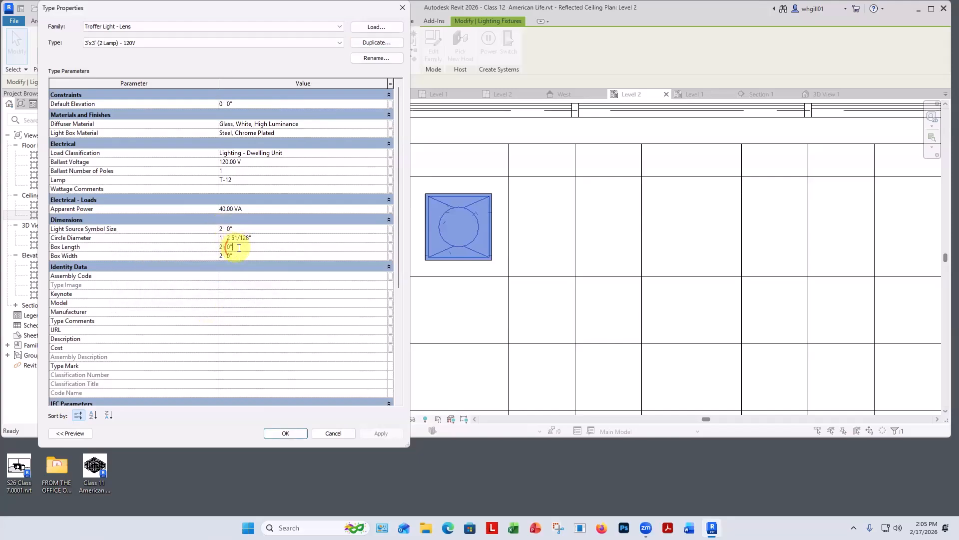
- Set the new troffer type's Box Length and Box Width to 3' 0" and apply the changes
left_click(212, 249)
type("3")
left_click(225, 255)
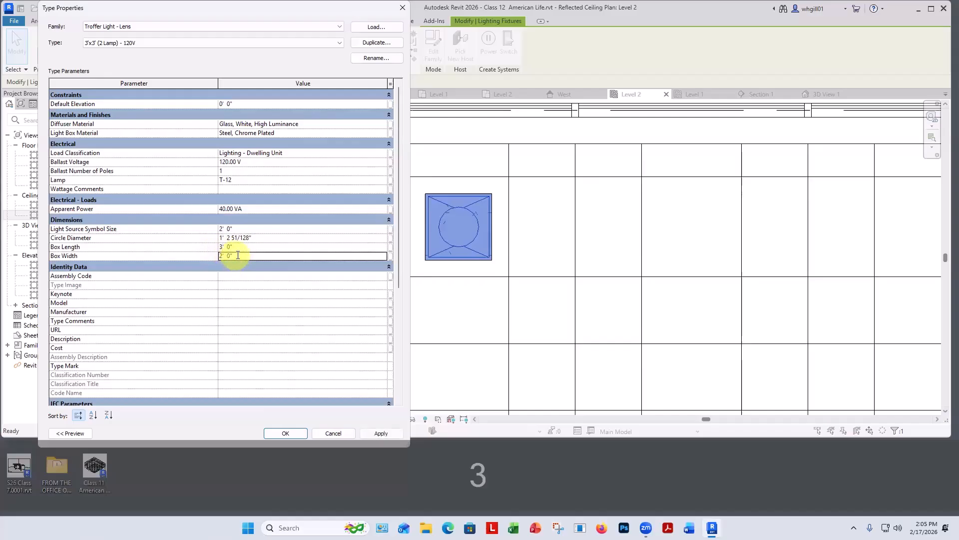
type("3")
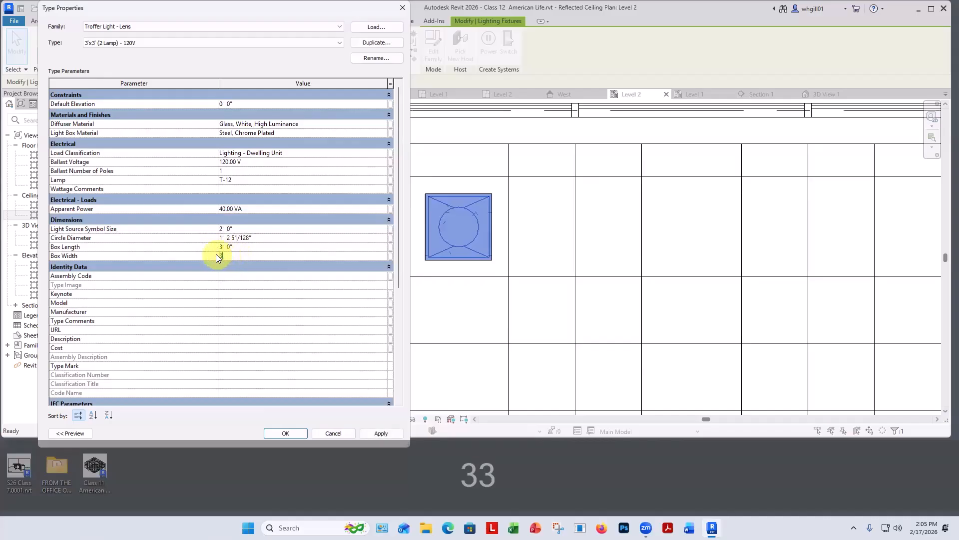
left_click(381, 433)
left_click(285, 433)
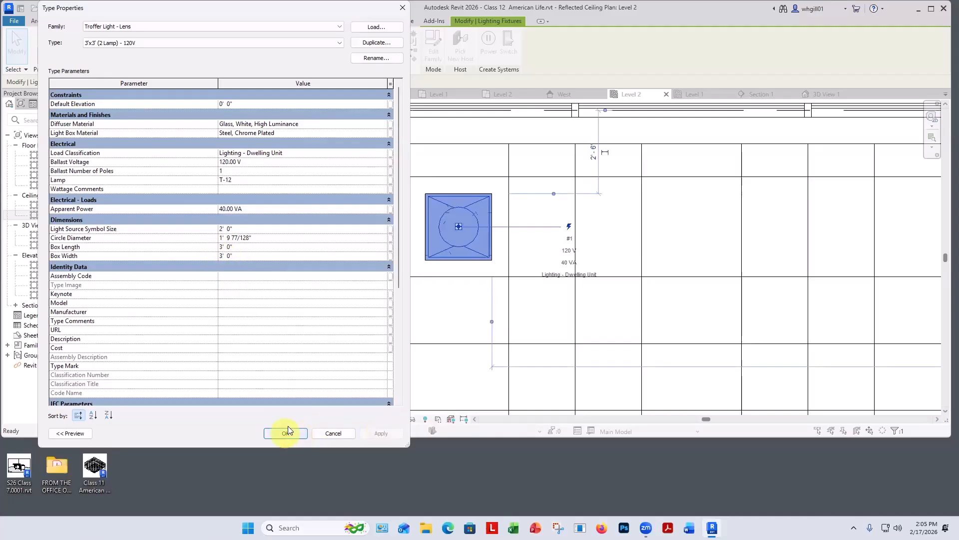
left_click(465, 331)
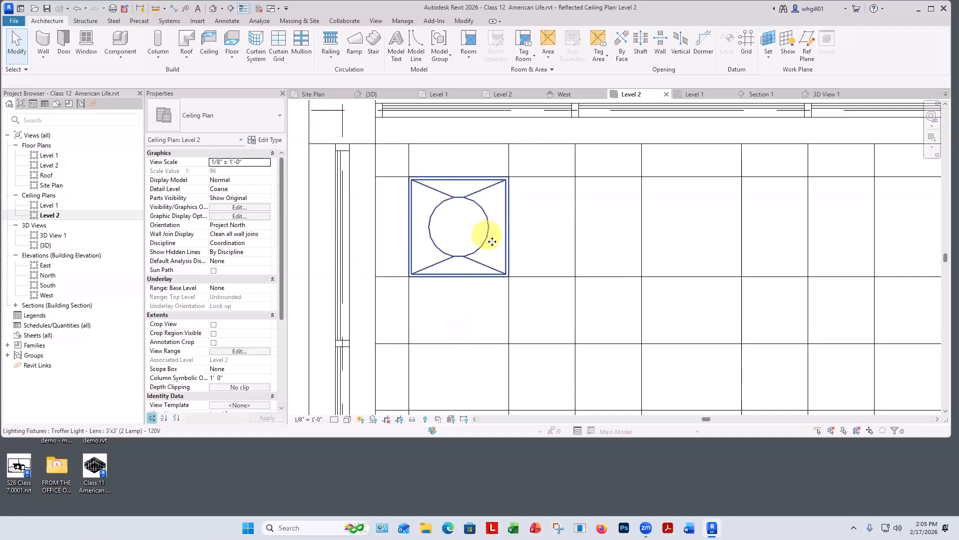
- Reposition the 3'x3' troffer light, moving it by its upper-left corner onto the ceiling-grid intersection nearest the building's upper-left corner
left_click_drag(492, 241, 522, 273)
left_click(550, 191)
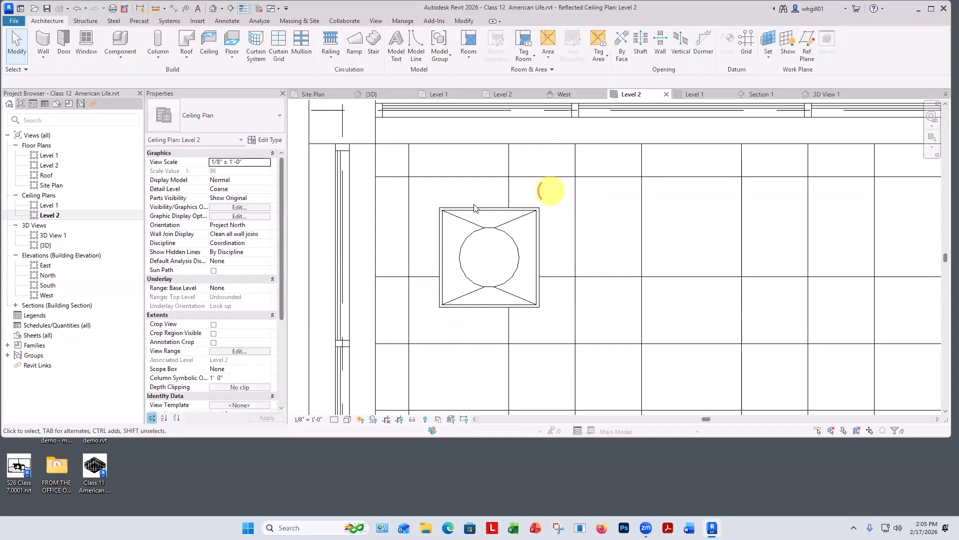
scroll(445, 211, "up", 4)
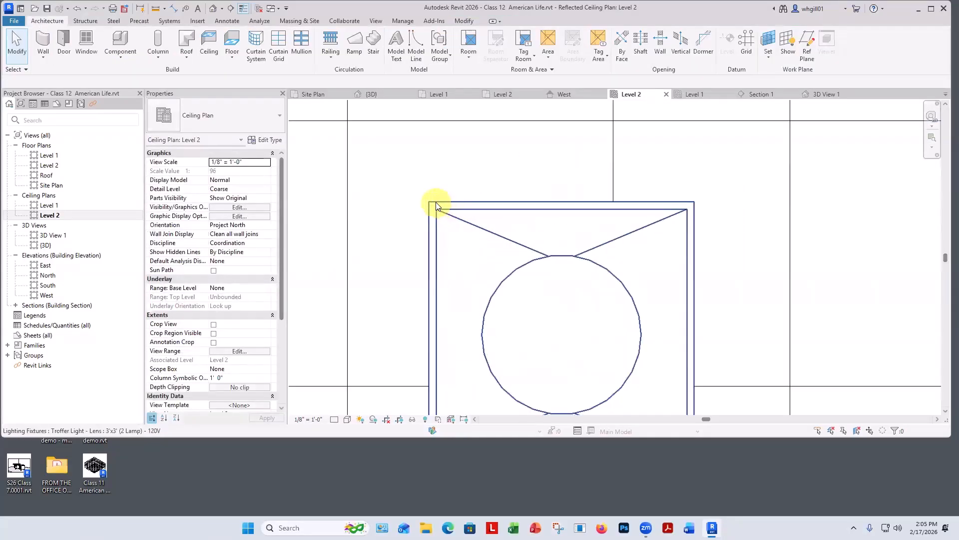
left_click(436, 206)
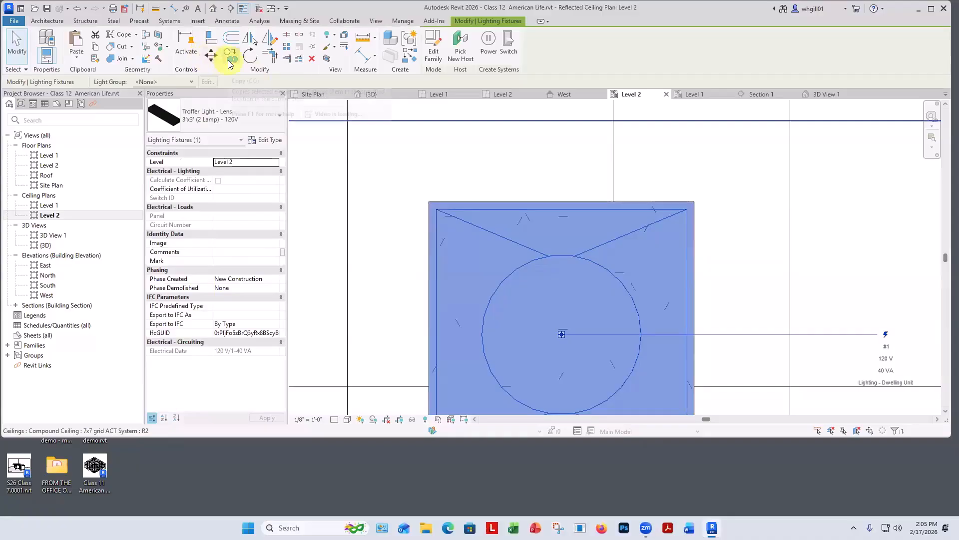
left_click(229, 63)
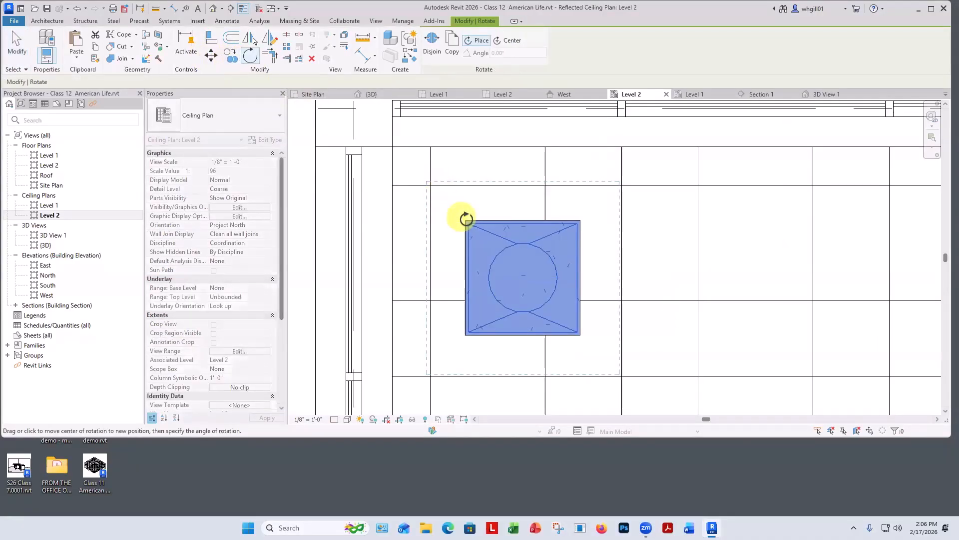
key("Escape")
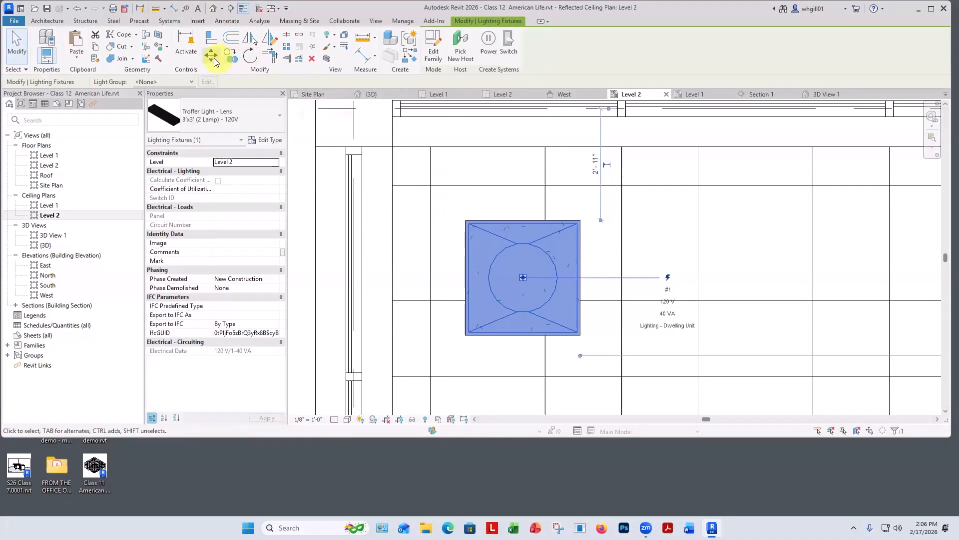
left_click(211, 56)
left_click(466, 221)
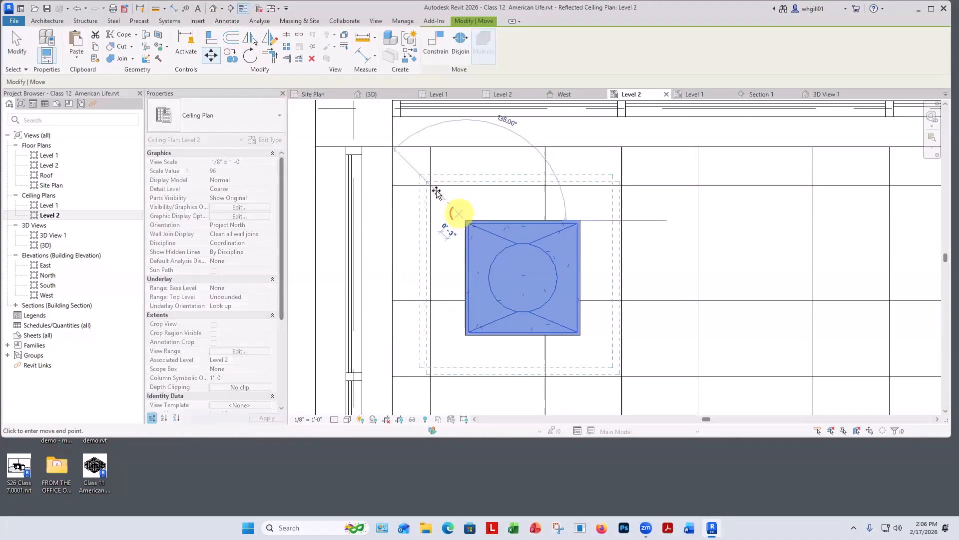
left_click(430, 186)
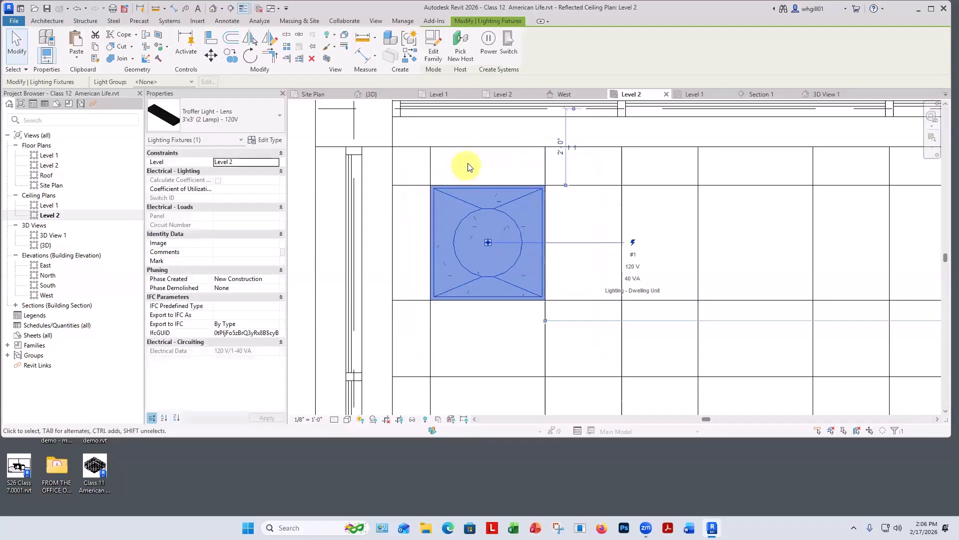
key("Escape")
- Add an aligned horizontal dimension from the grid line along the left exterior wall to the troffer light's center, placed above the building
scroll(463, 163, "down", 3)
scroll(533, 272, "down", 3)
scroll(480, 220, "up", 3)
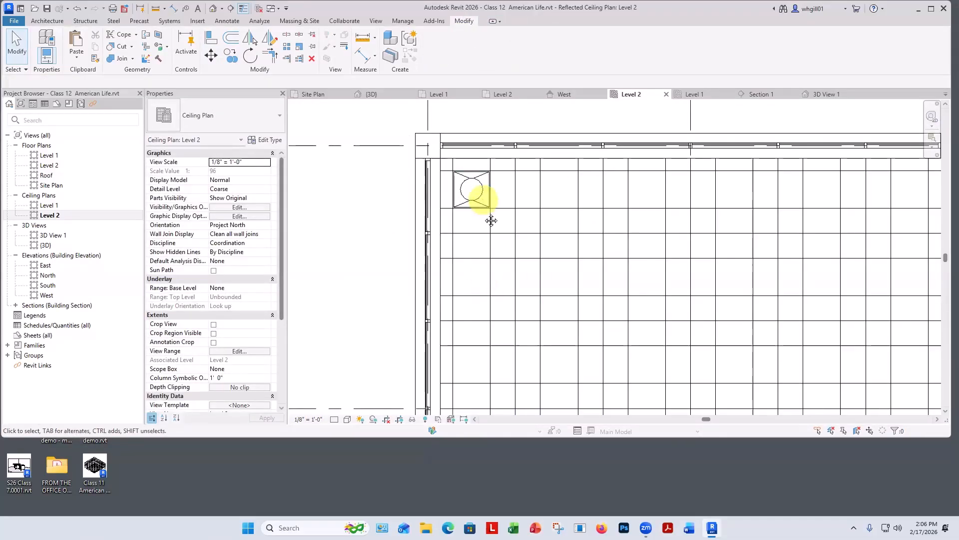
scroll(464, 196, "up", 1)
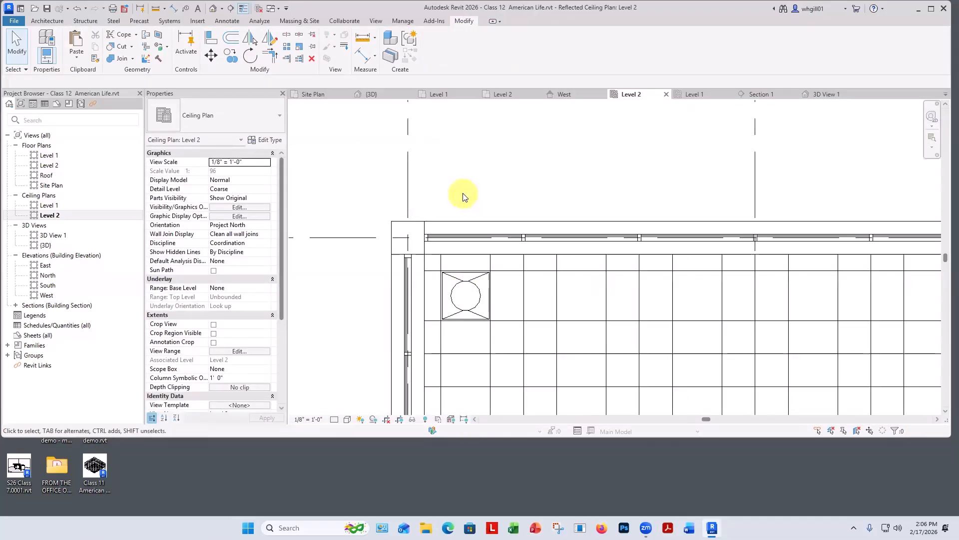
key("d")
key("i")
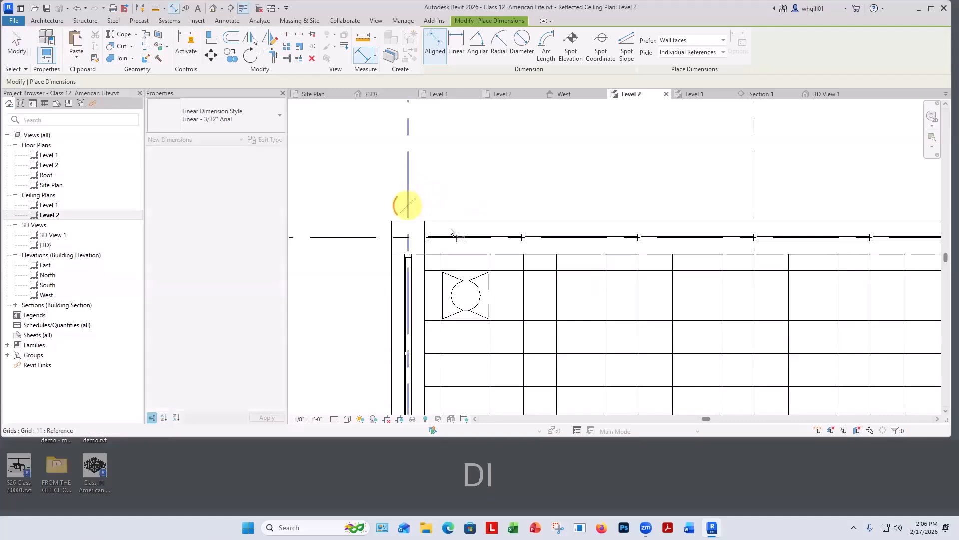
left_click(469, 291)
left_click(481, 163)
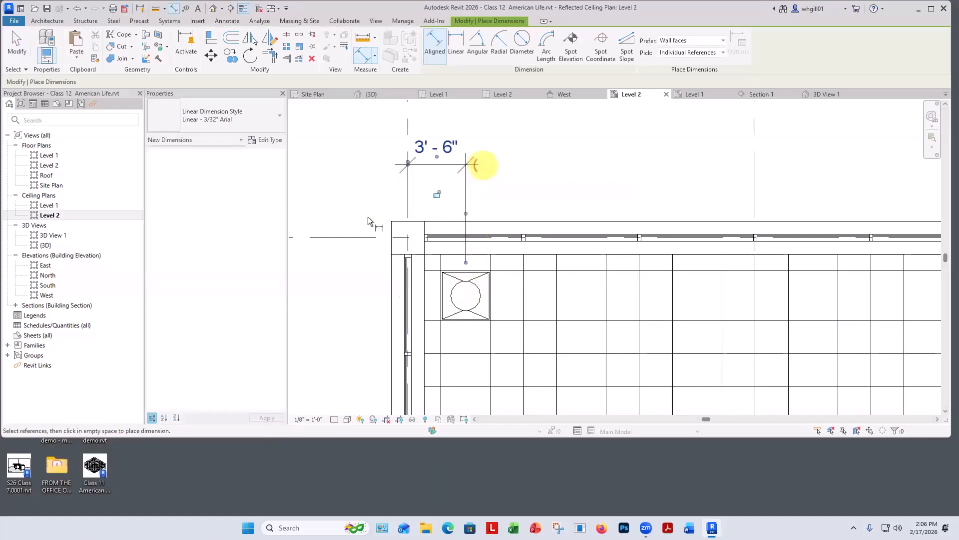
- Add an aligned vertical dimension from grid line B to the troffer light's center, placed outside the left wall, and finish dimensioning
left_click(363, 240)
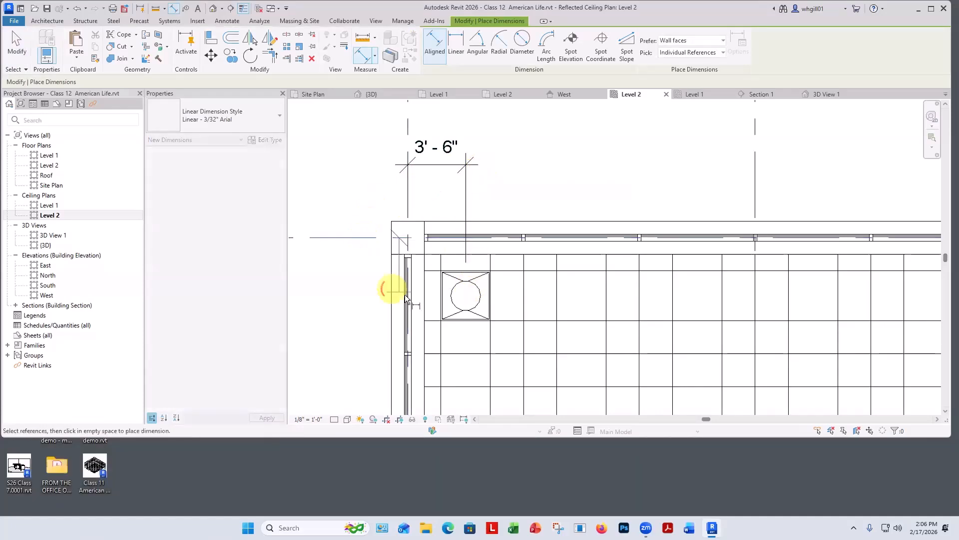
left_click(465, 296)
left_click(357, 326)
key("Escape")
key("Escape")
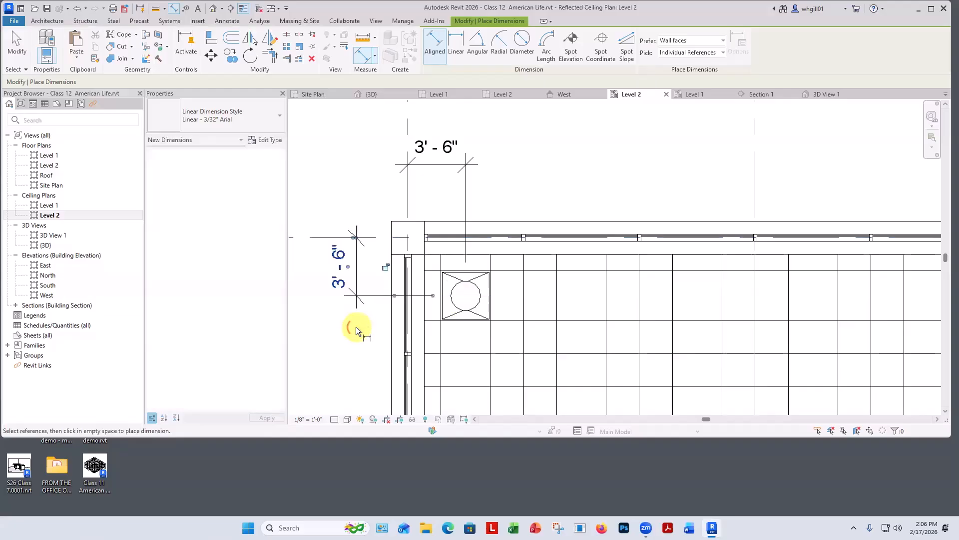
key("Escape")
- Array the corner 3'x3' troffer light horizontally as a linear array of 18 spaced 7' apart, along the wall at grid line B
scroll(356, 327, "down", 3)
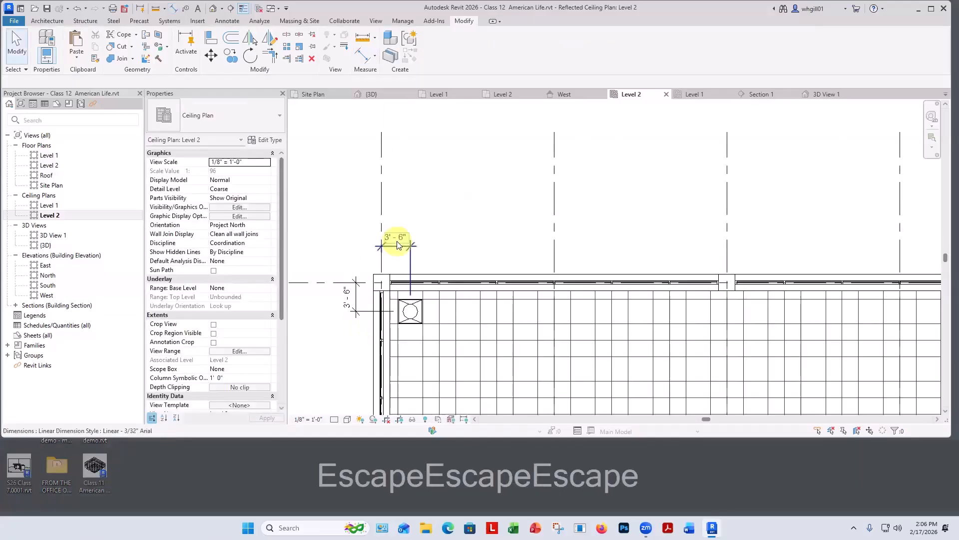
scroll(444, 333, "up", 4)
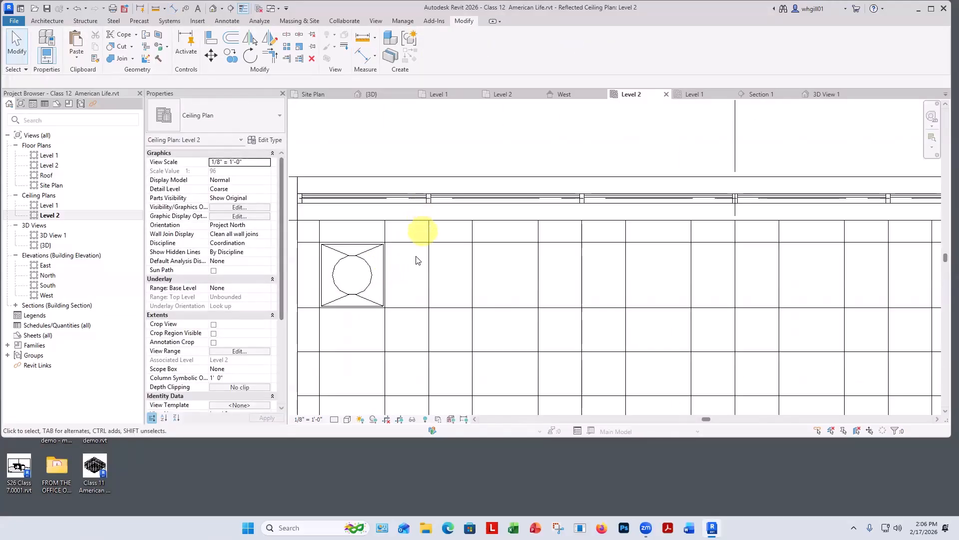
middle_click_drag(423, 269, 538, 251)
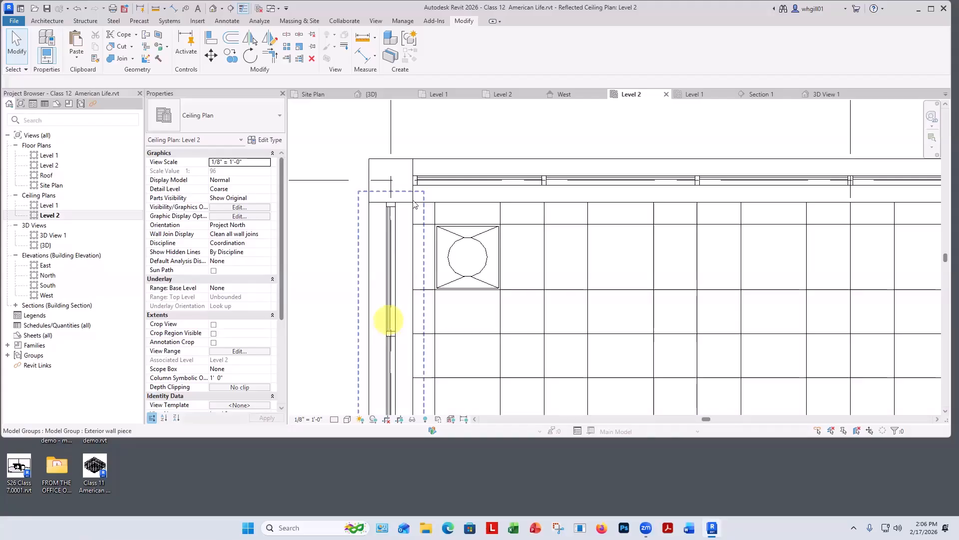
scroll(392, 120, "down", 5)
scroll(408, 238, "down", 5)
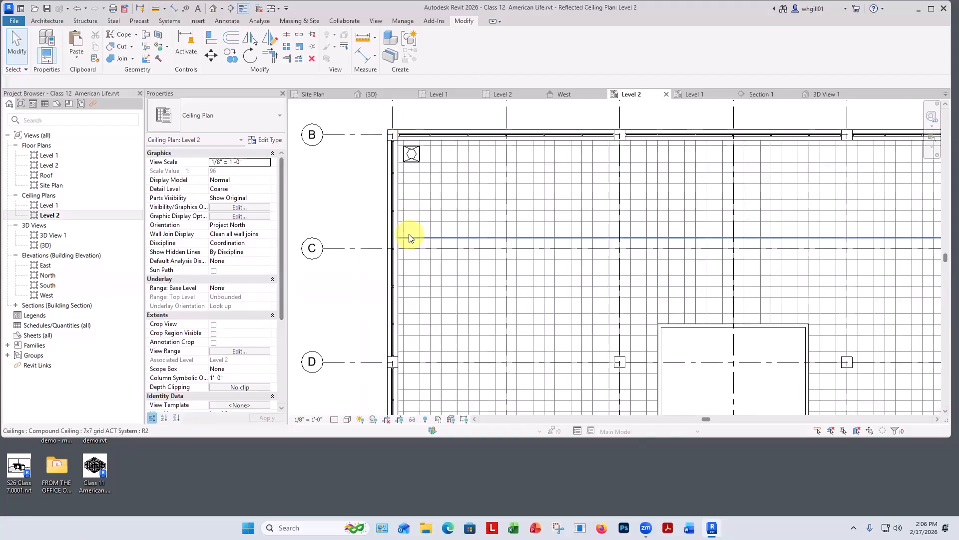
middle_click_drag(350, 330, 320, 268)
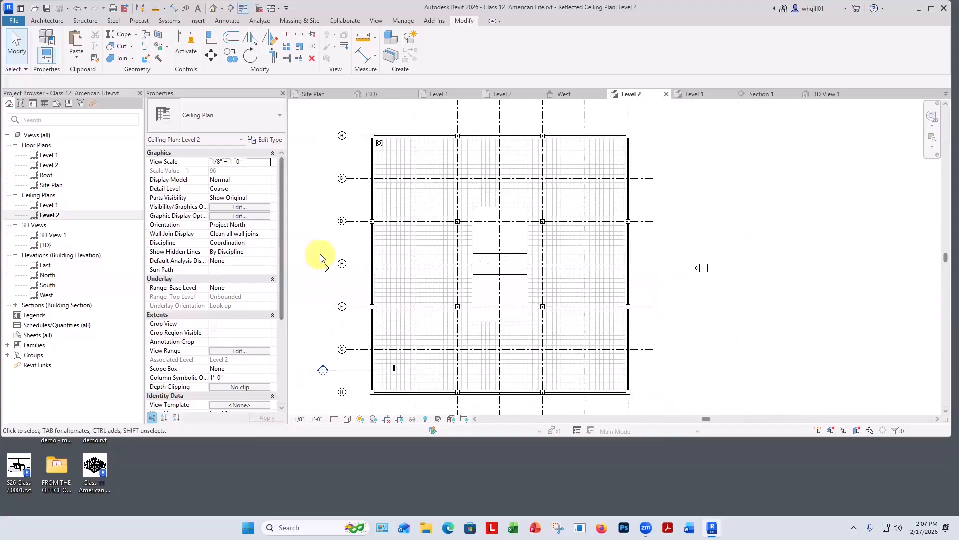
left_click(379, 144)
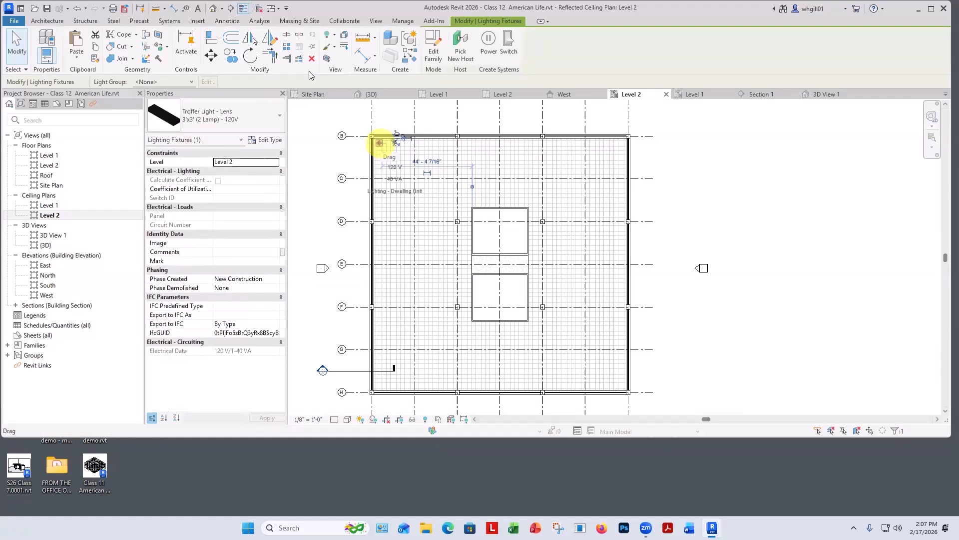
left_click(286, 47)
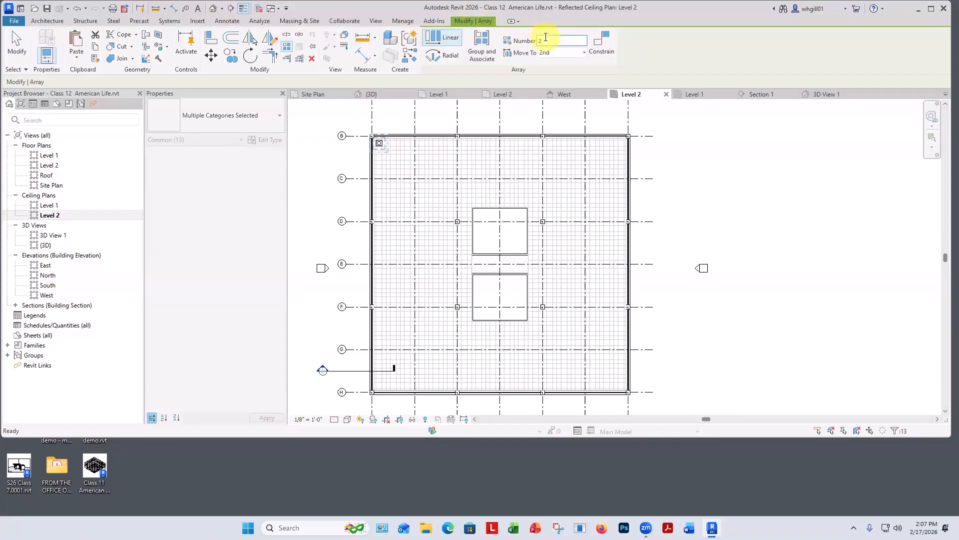
type("1")
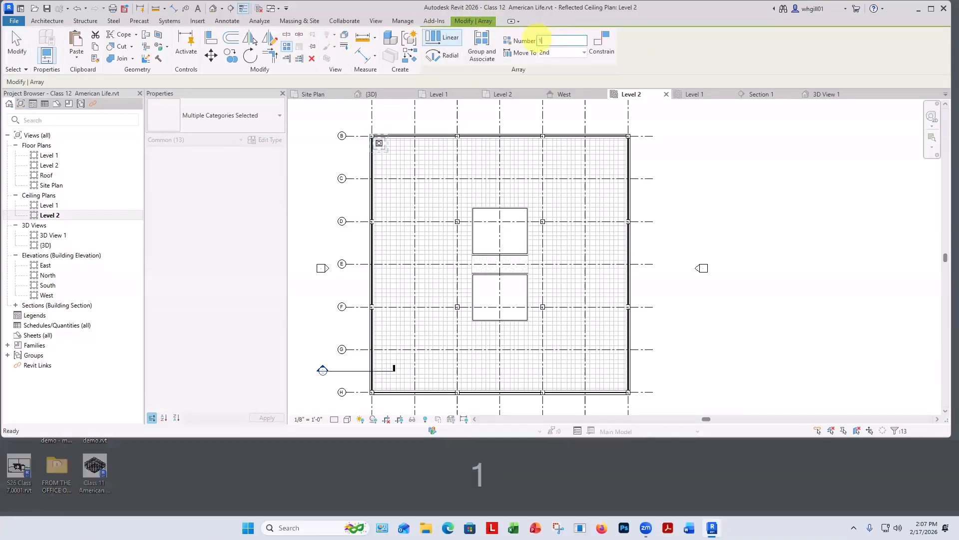
type("8")
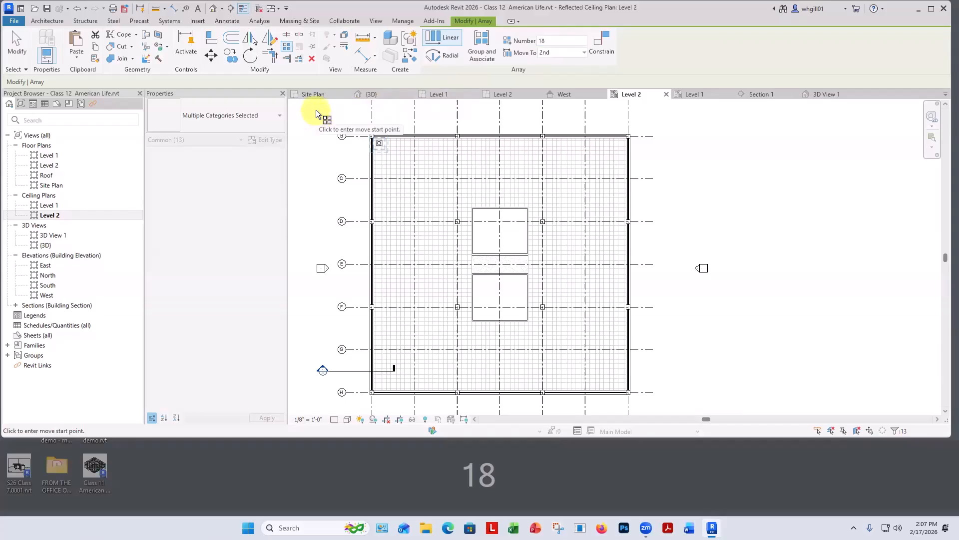
left_click(316, 110)
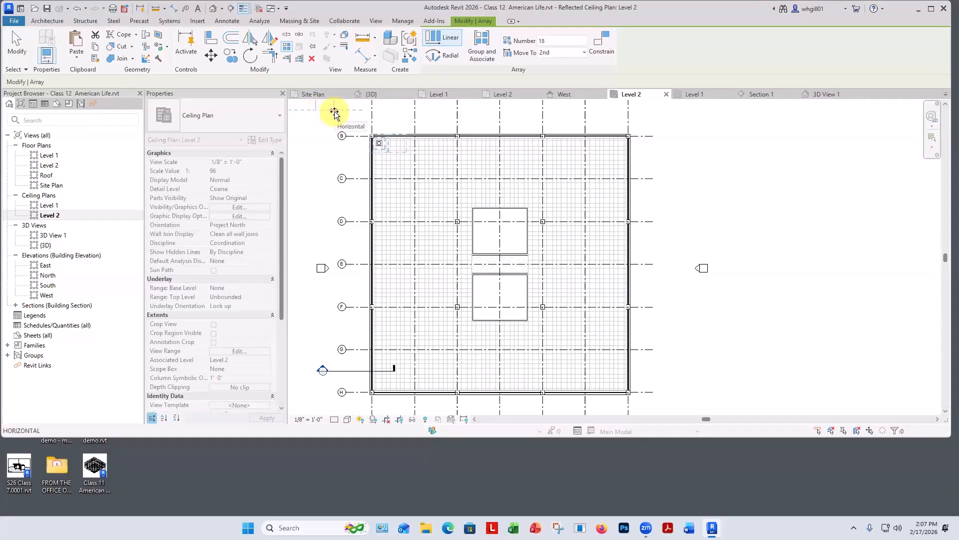
type("7'")
key("Return")
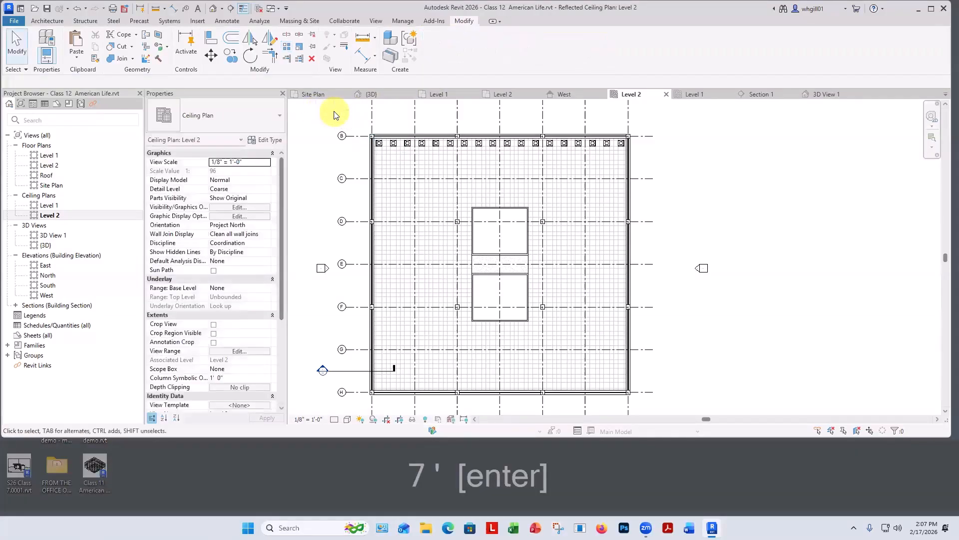
key("Escape")
- Array the whole row of troffer lights vertically down the ceiling as a linear array of 18 rows spaced 7' apart
scroll(365, 150, "up", 3)
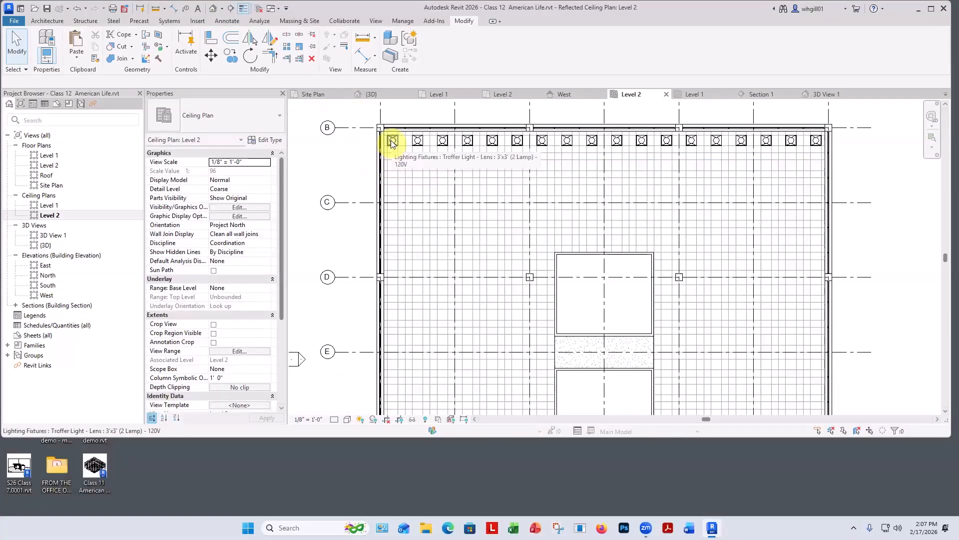
key("Escape")
key("Escape")
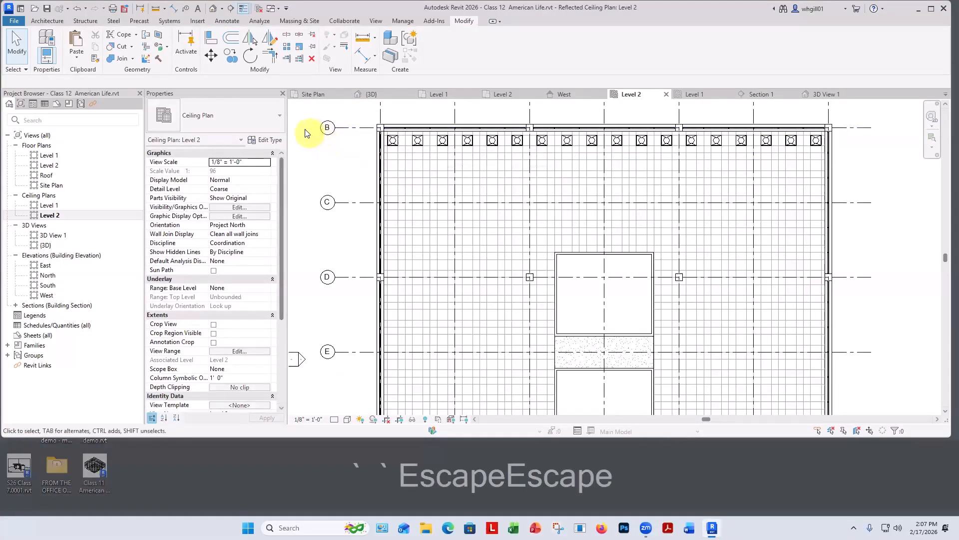
left_click_drag(305, 131, 853, 164)
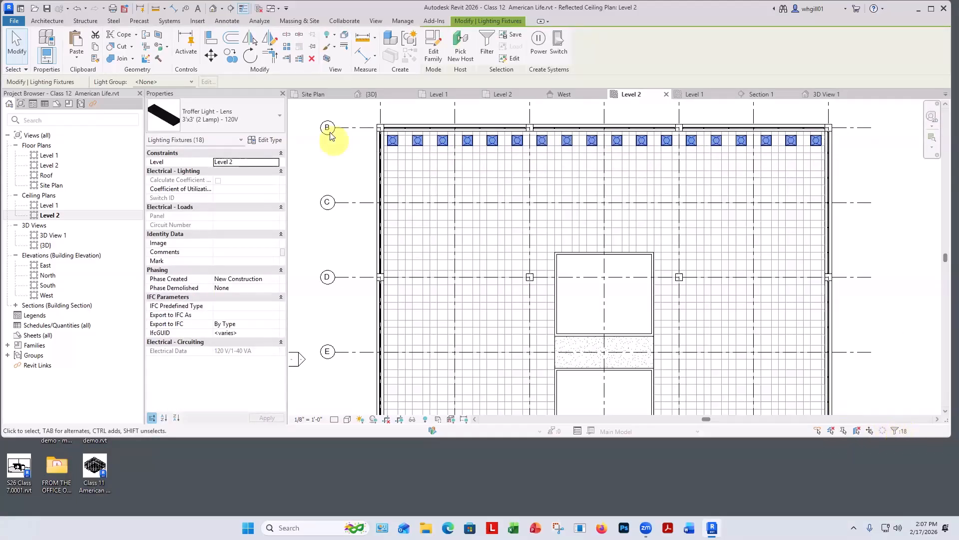
left_click(287, 45)
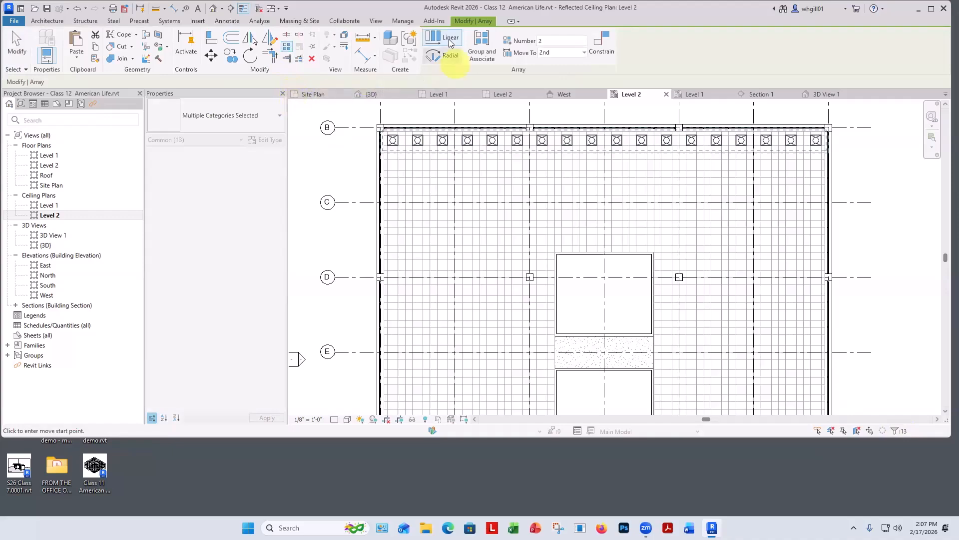
double_click(548, 40)
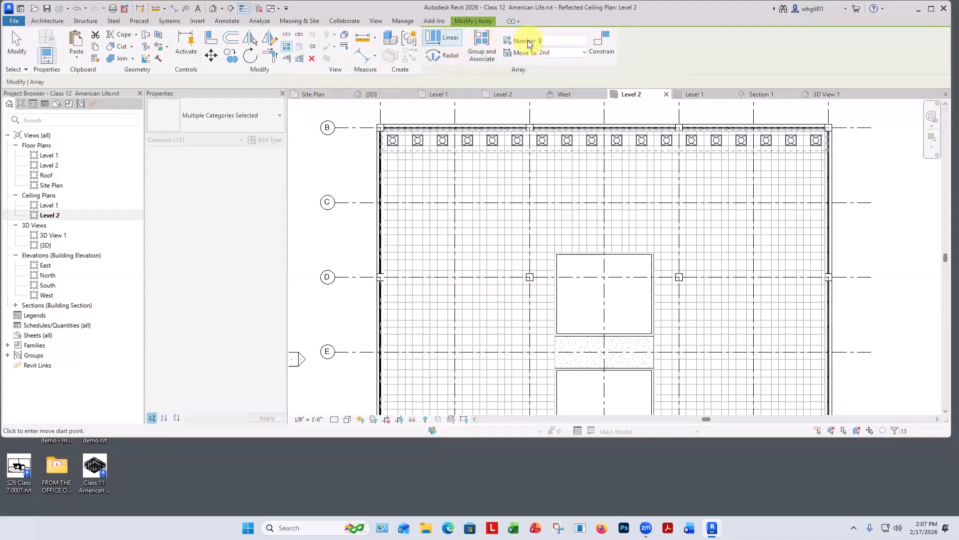
type("18")
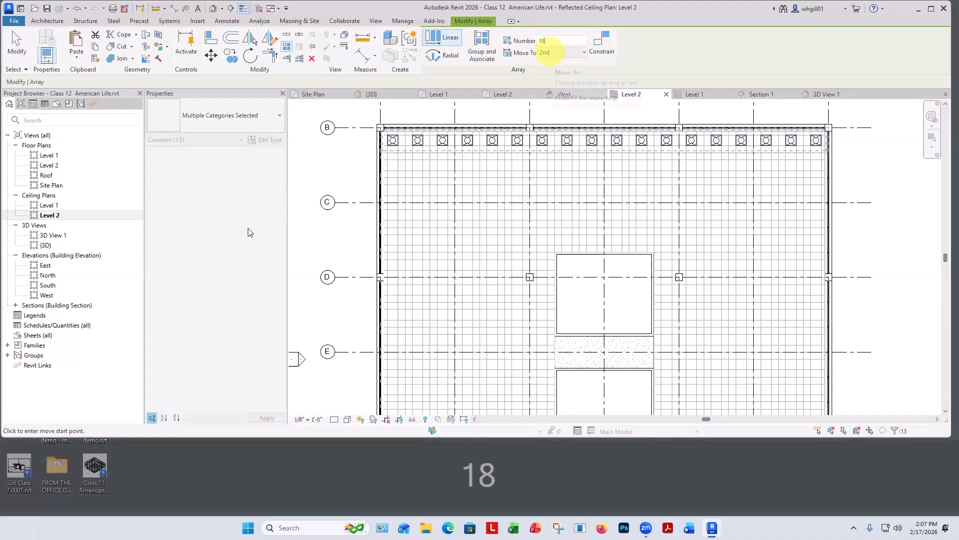
left_click(304, 161)
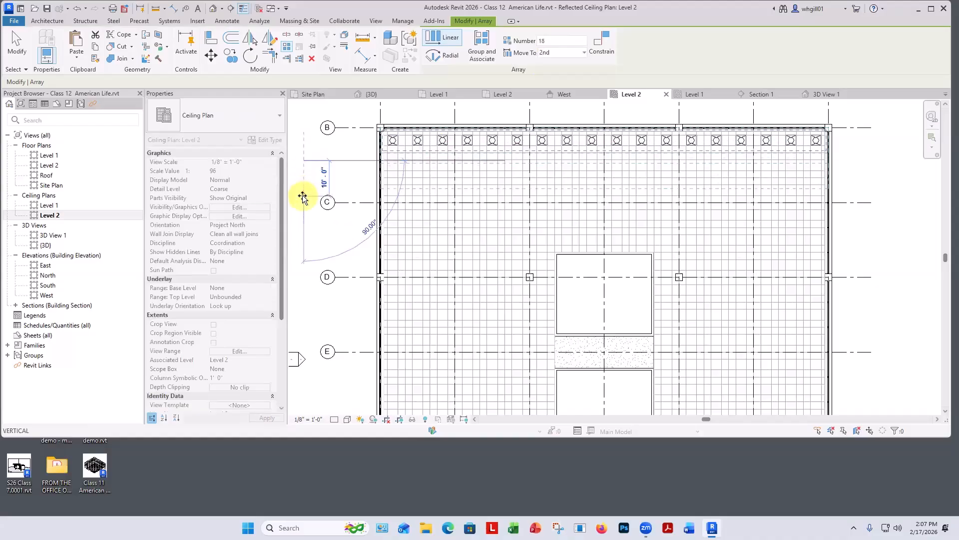
type("7'")
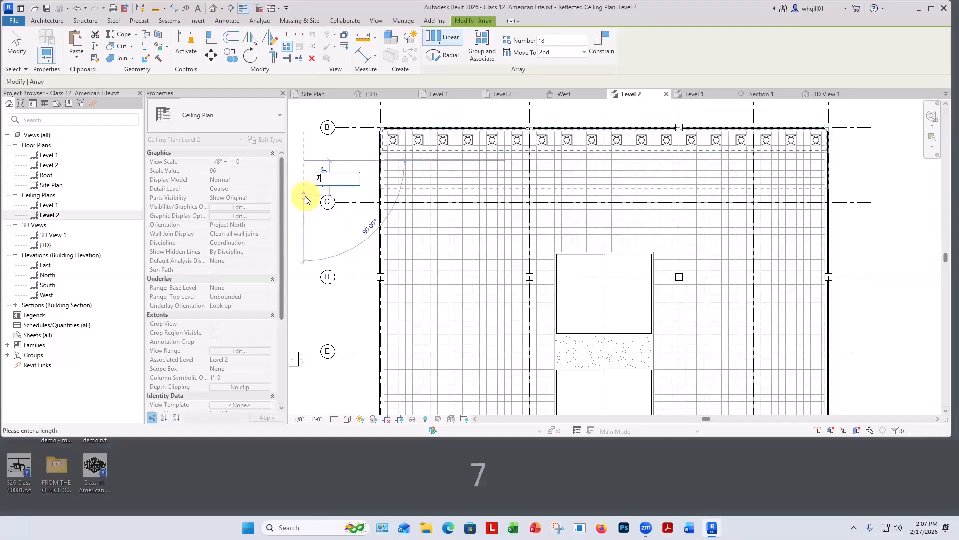
key("Return")
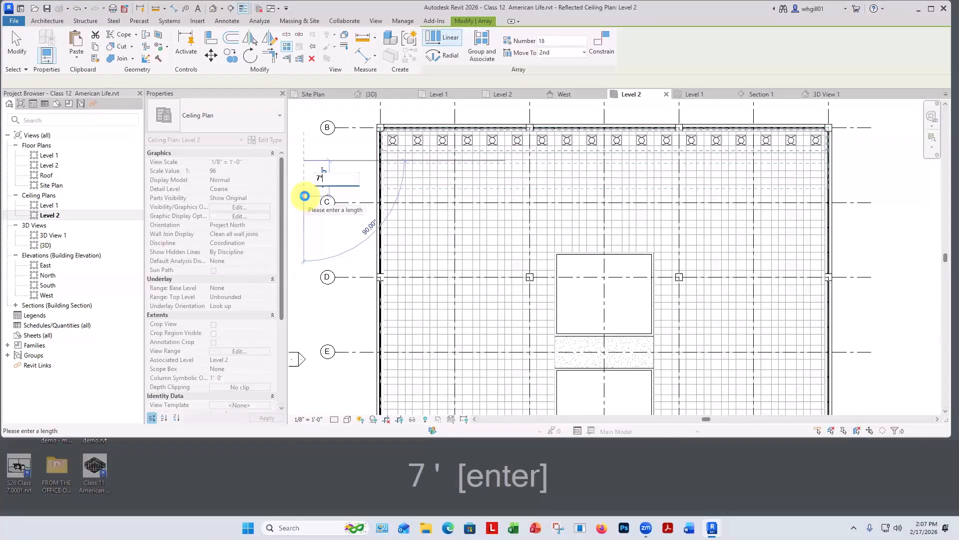
left_click(304, 195)
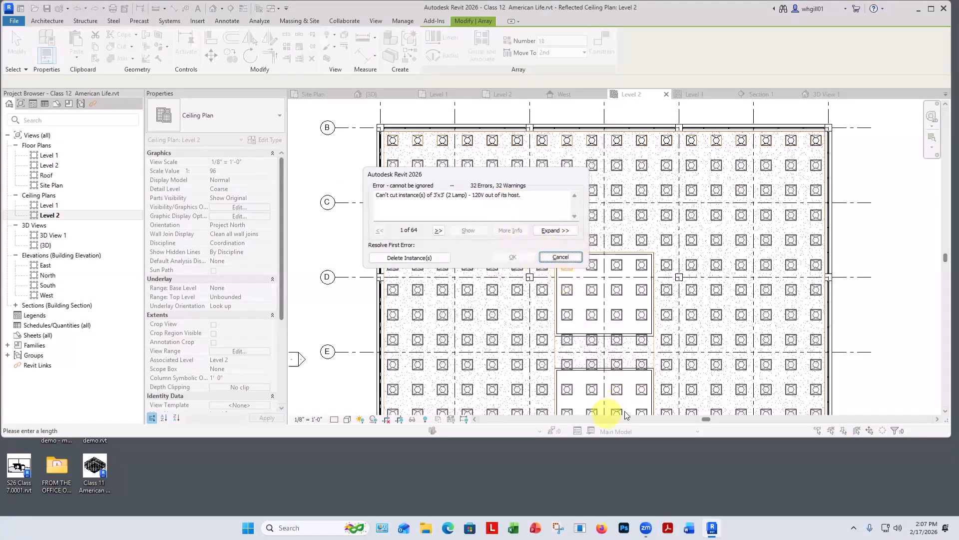
- Resolve the array errors by deleting the troffer instances that cannot cut their host
left_click(409, 257)
left_click(334, 313)
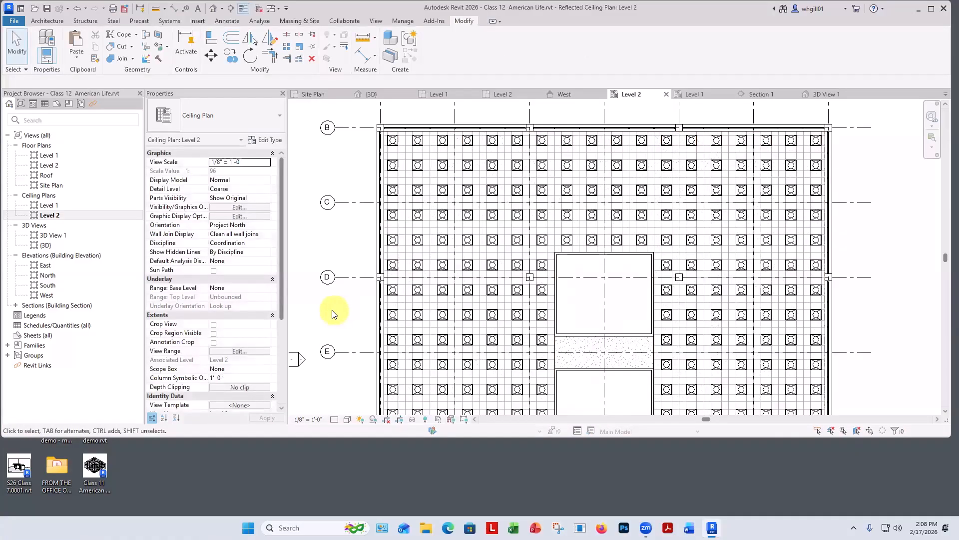
scroll(316, 257, "down", 3)
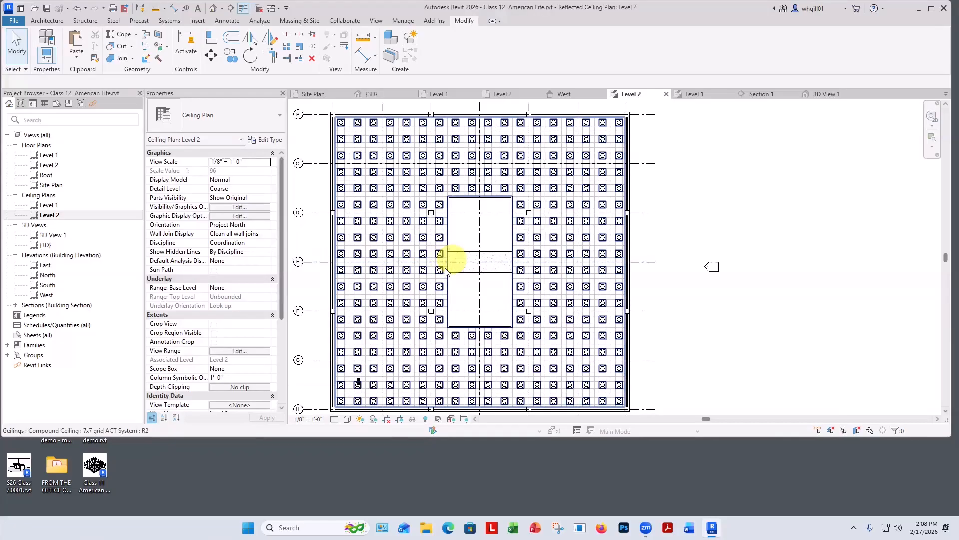
middle_click_drag(446, 270, 487, 275)
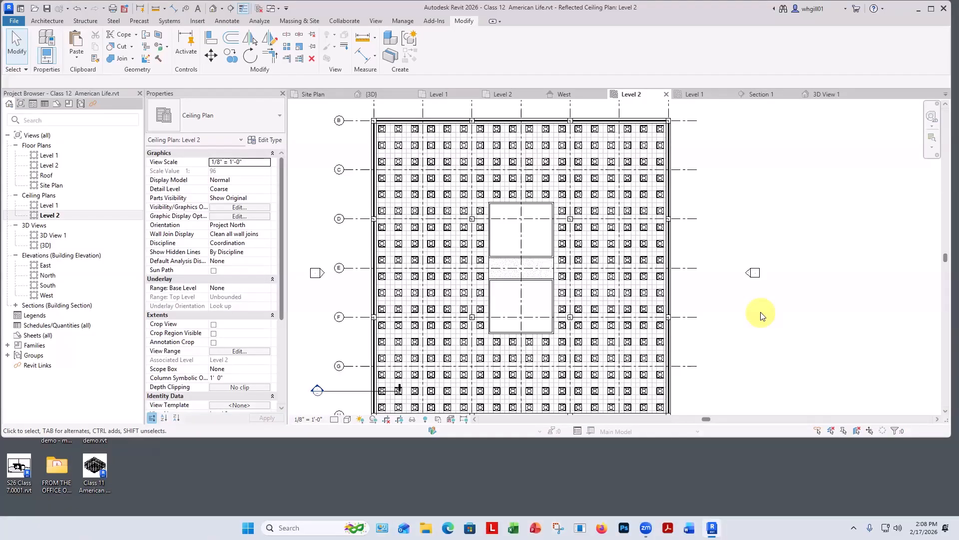
scroll(396, 129, "up", 3)
scroll(414, 271, "down", 4)
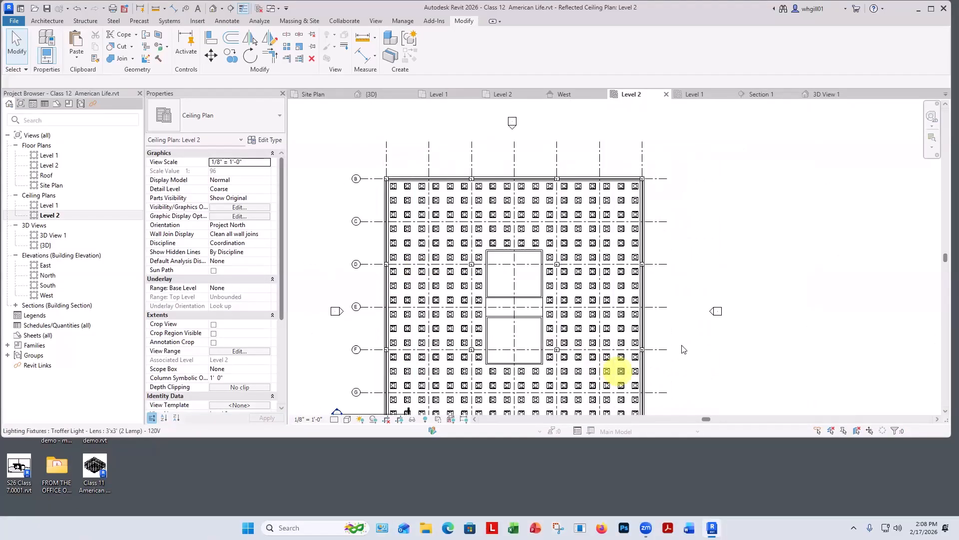
- Open the corner troffer light's family for editing and display its Ref. Level ceiling plan
scroll(390, 172, "up", 6)
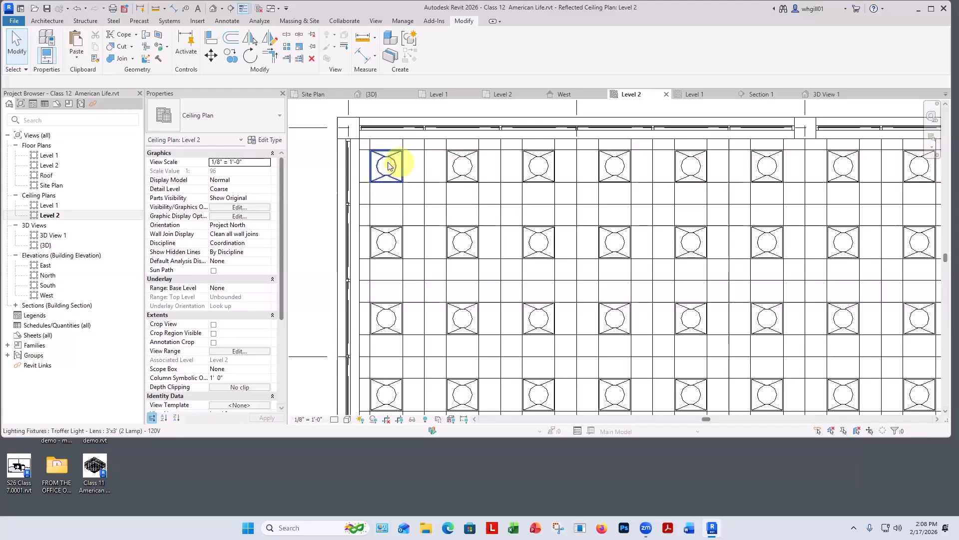
left_click(389, 170)
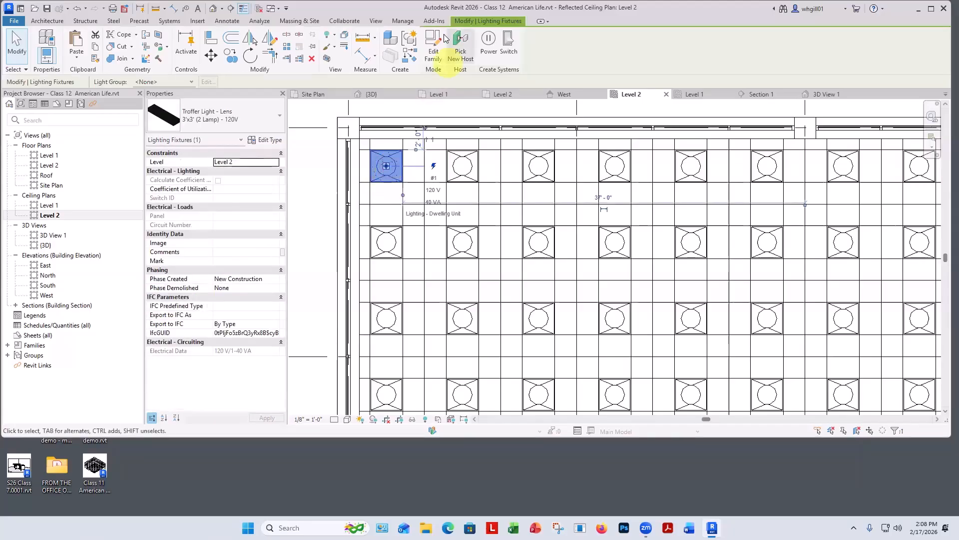
left_click(439, 48)
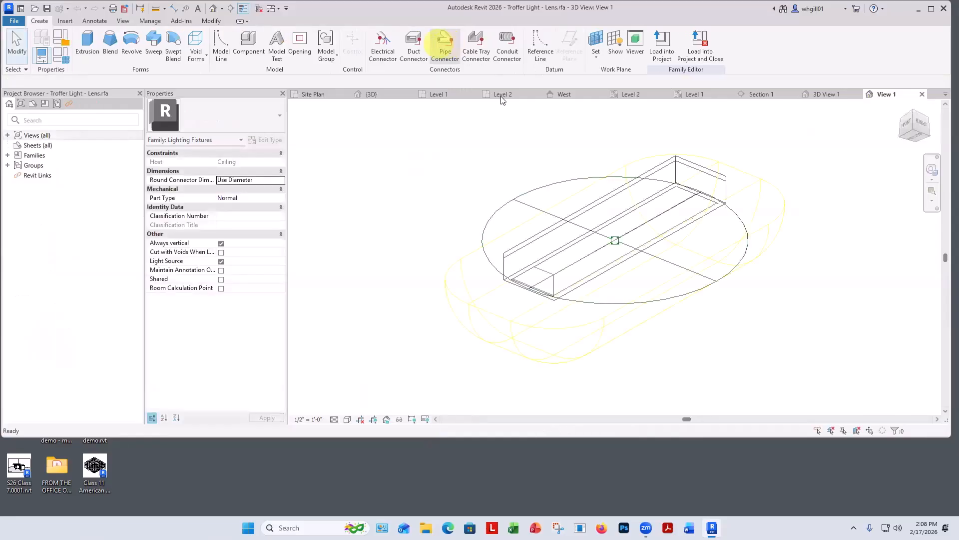
left_click(8, 135)
left_click(16, 155)
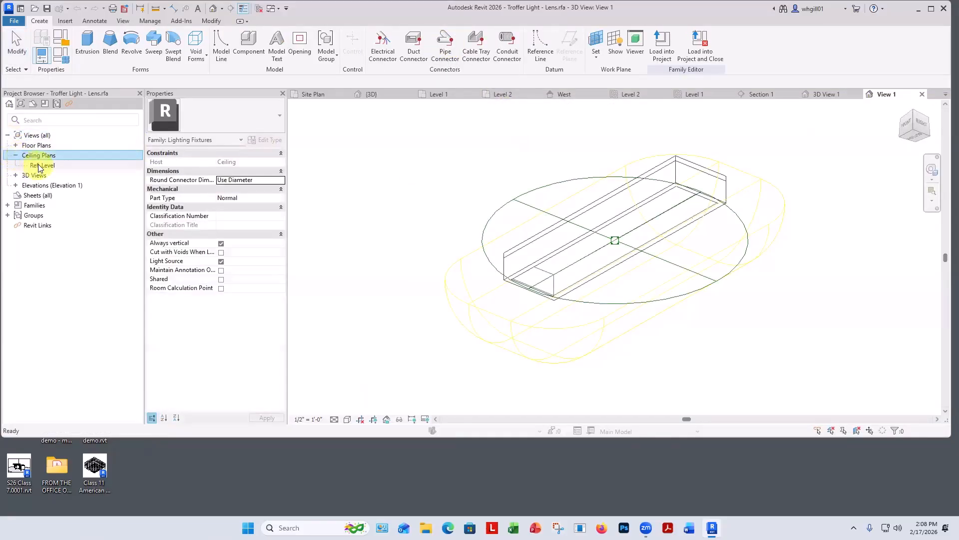
double_click(40, 166)
- Delete the four diagonal symbolic lines and the small central circle's two arcs from the troffer's plan symbol
scroll(623, 259, "up", 4)
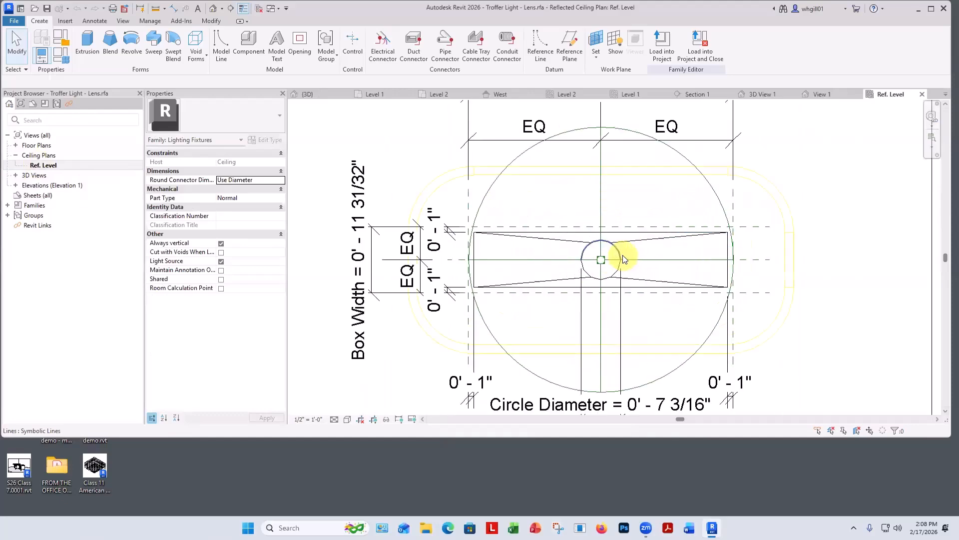
scroll(623, 259, "up", 2)
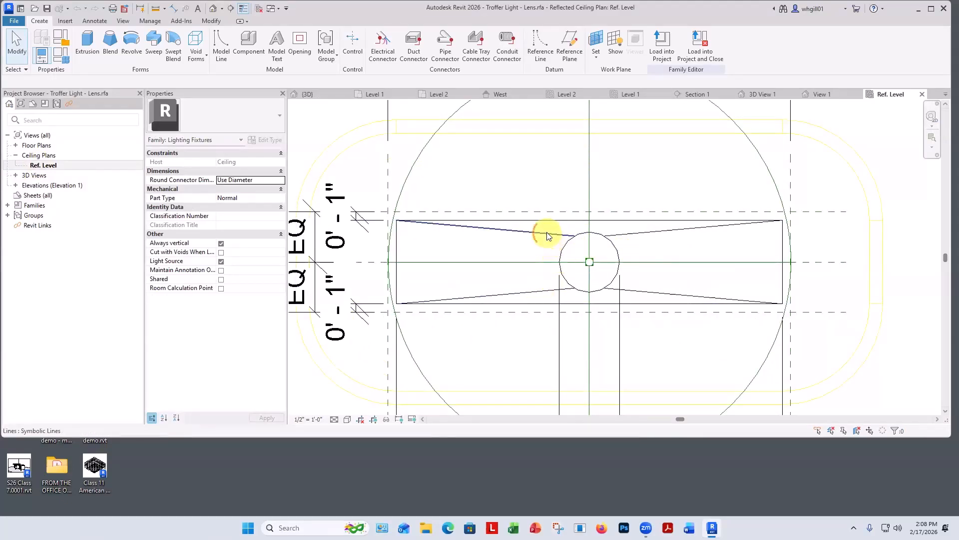
left_click(547, 236)
key("Delete")
left_click(643, 236)
key("Delete")
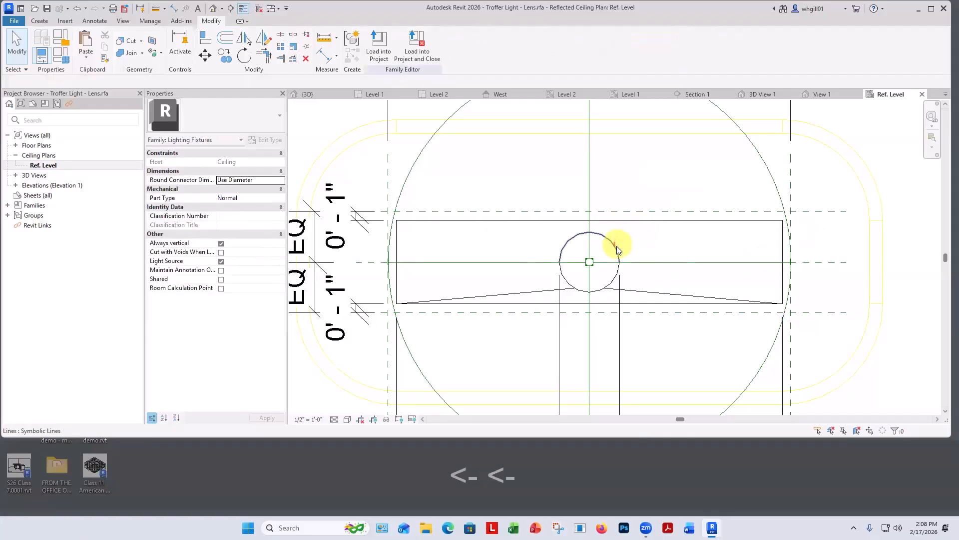
left_click(618, 249)
key("Delete")
left_click(628, 288)
key("Delete")
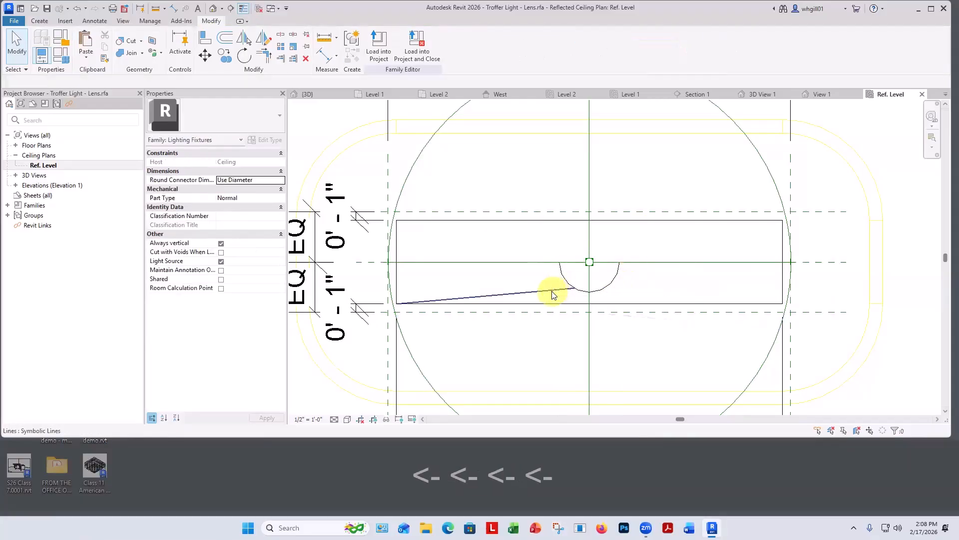
left_click(553, 295)
key("Delete")
left_click(561, 275)
key("Delete")
scroll(518, 280, "down", 2)
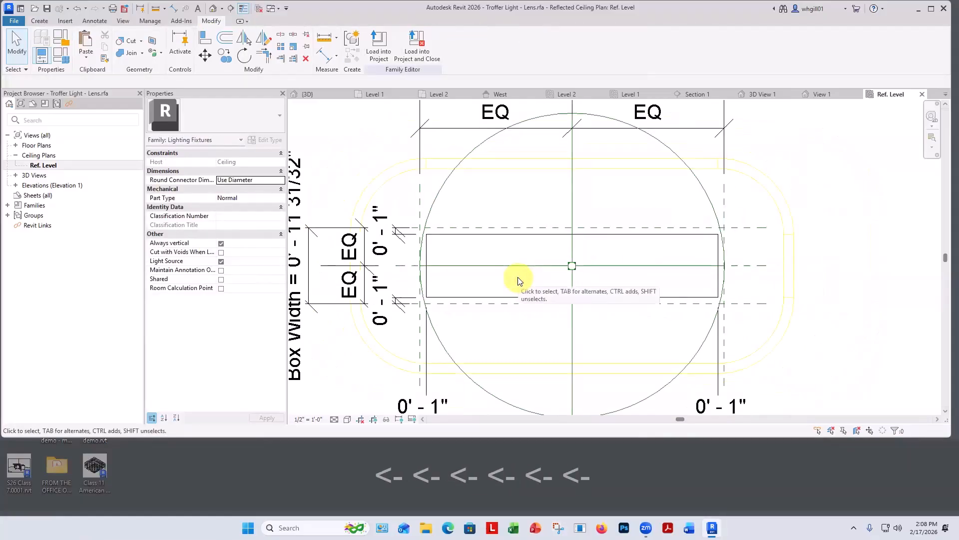
scroll(518, 280, "down", 3)
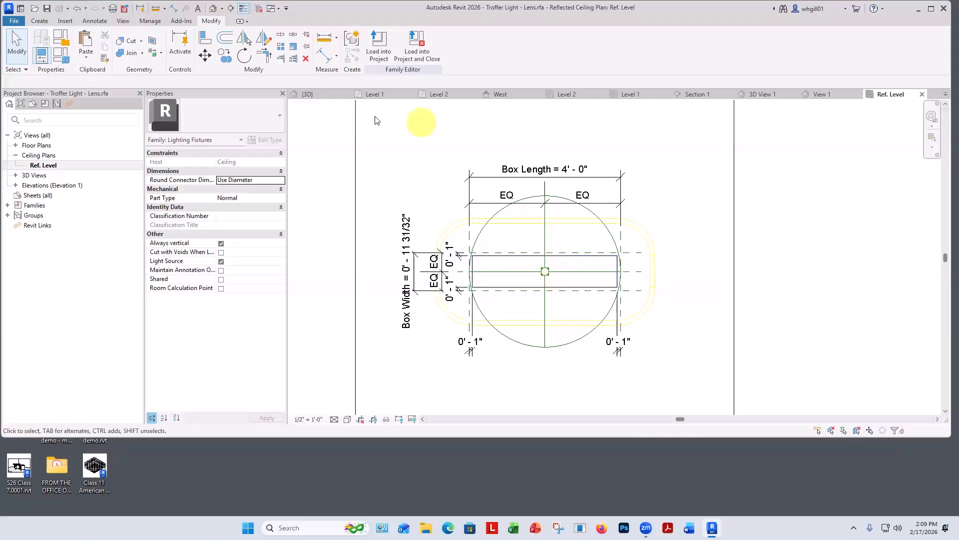
- Load the edited troffer family into the project and close it without saving, overwriting the existing version and its parameter values
left_click(431, 55)
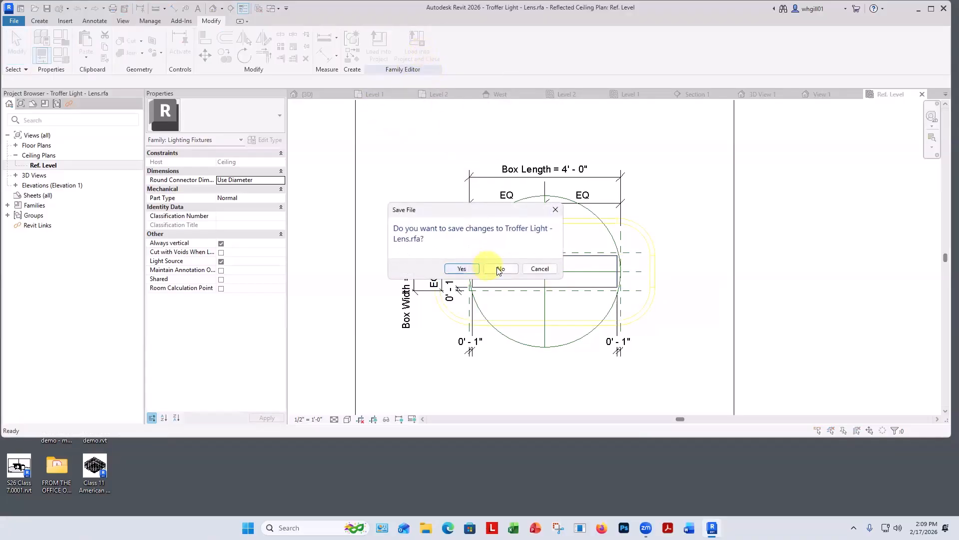
left_click(498, 269)
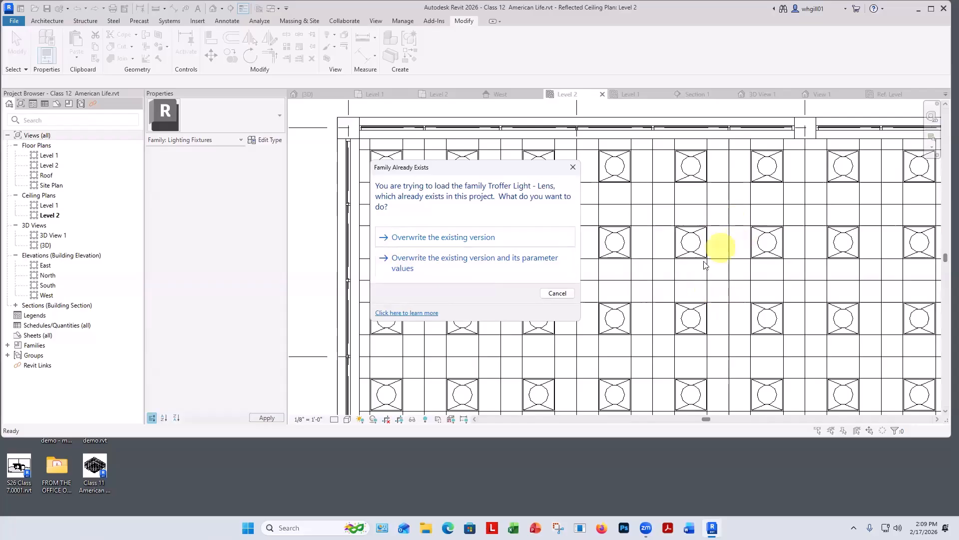
left_click(404, 258)
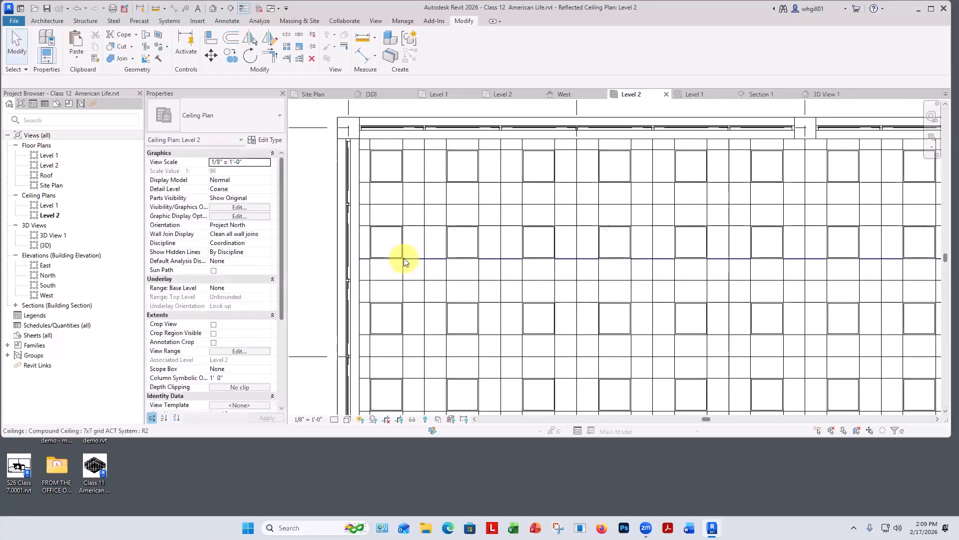
- Start a sketched ceiling on Level 2 using the Compound Ceiling type 5/8" GWB on Mtl. Stud
scroll(381, 285, "down", 3)
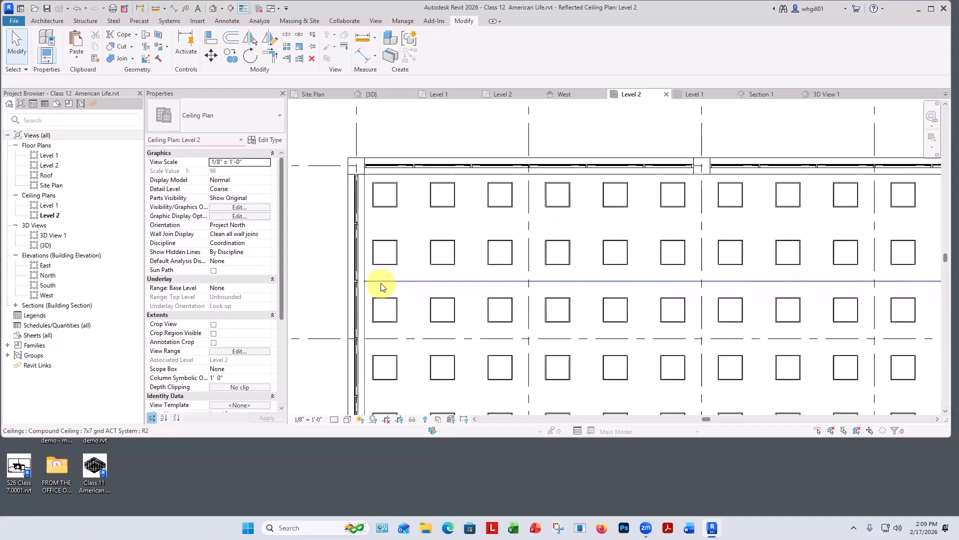
middle_click_drag(342, 362, 353, 147)
scroll(330, 234, "down", 4)
scroll(630, 308, "up", 5)
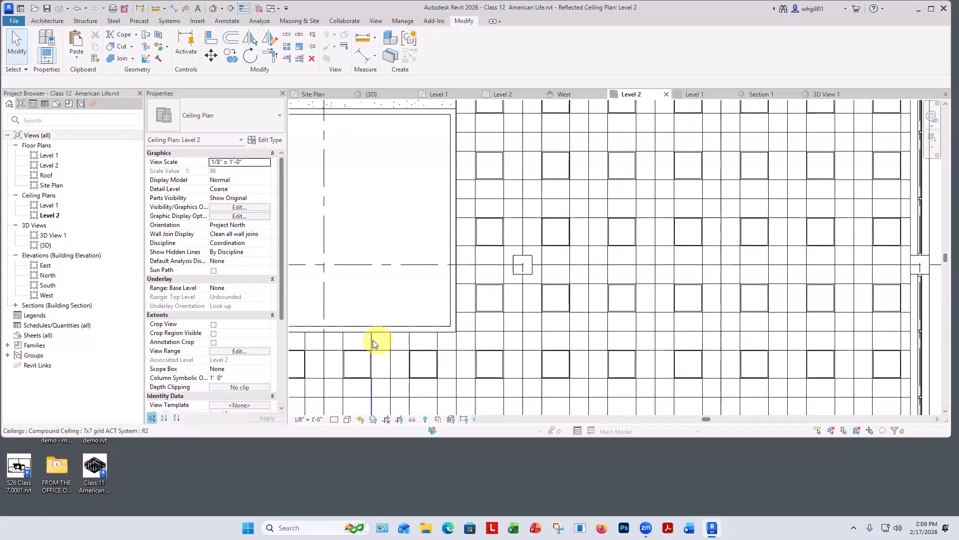
scroll(428, 332, "down", 3)
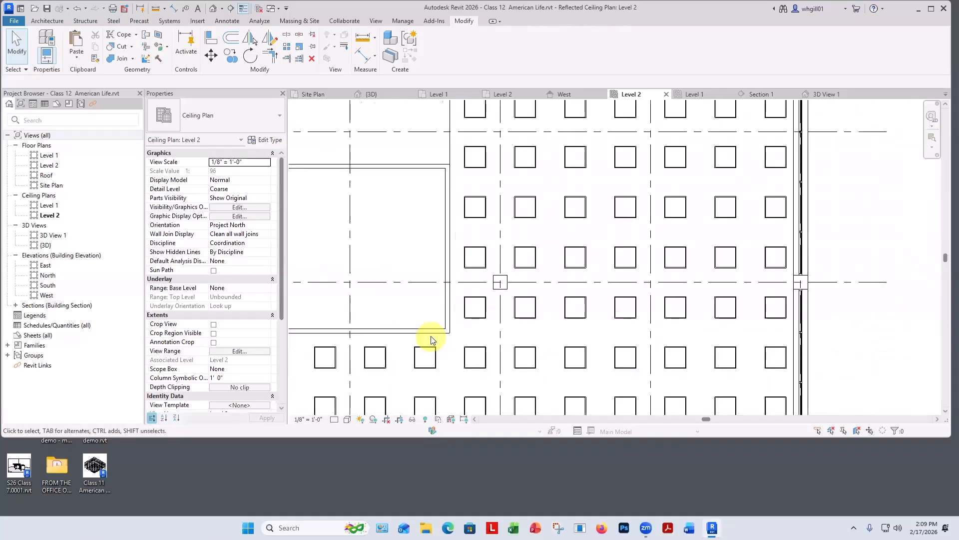
scroll(439, 255, "up", 2)
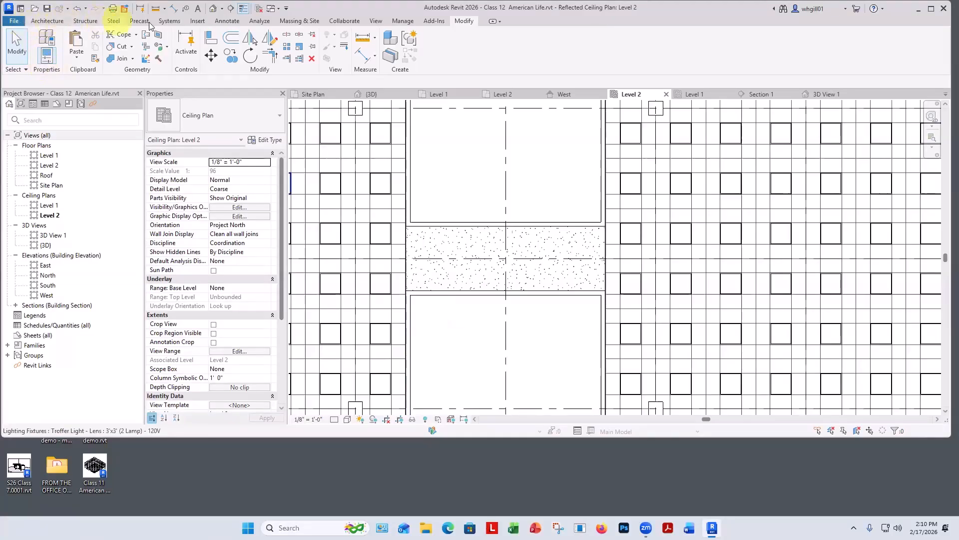
left_click(50, 22)
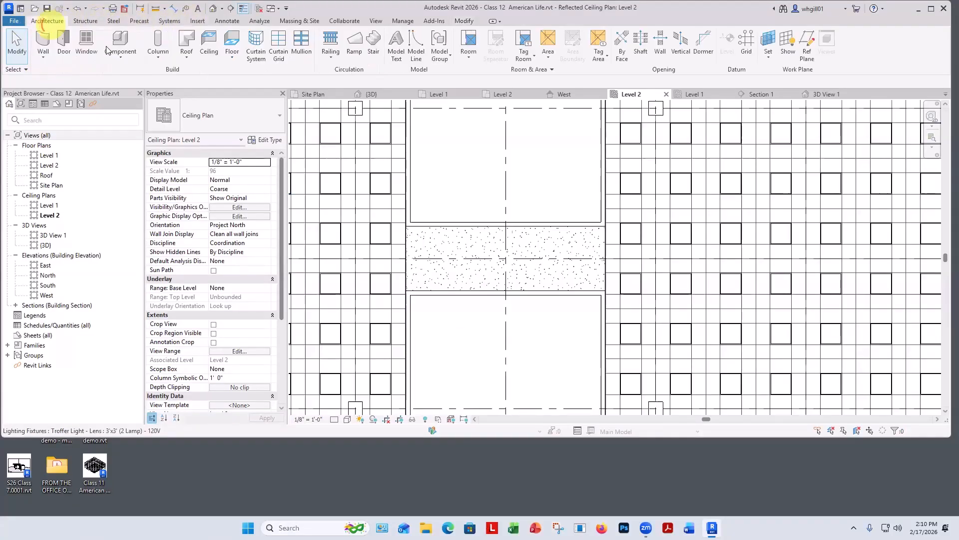
left_click(206, 50)
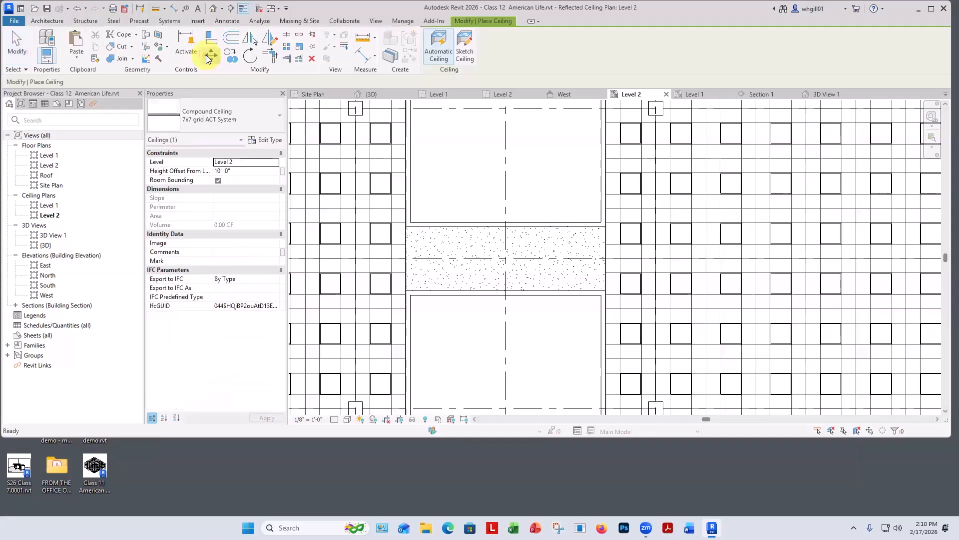
left_click(465, 53)
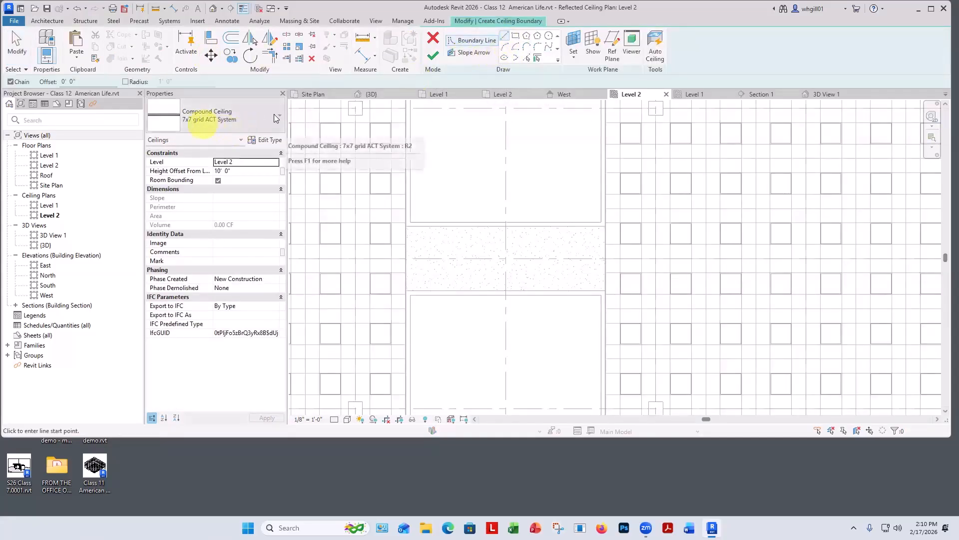
left_click(209, 121)
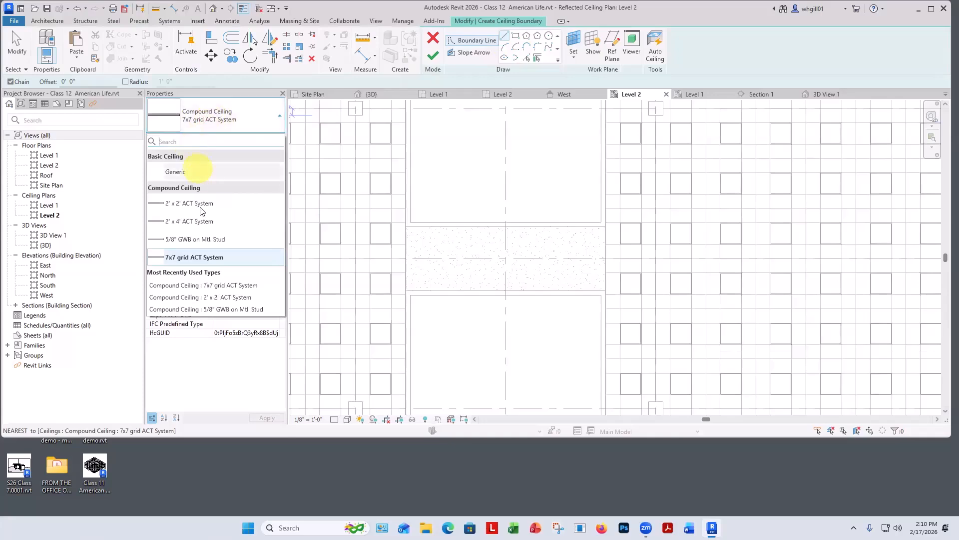
left_click(194, 240)
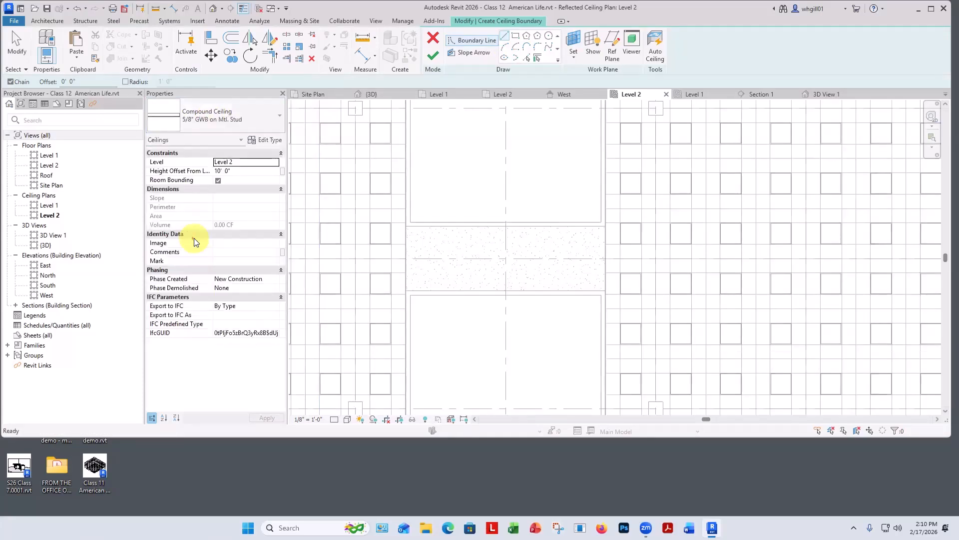
- Draw a rectangular ceiling boundary filling the corridor between the two core walls and finish the ceiling
left_click(516, 36)
left_click(407, 227)
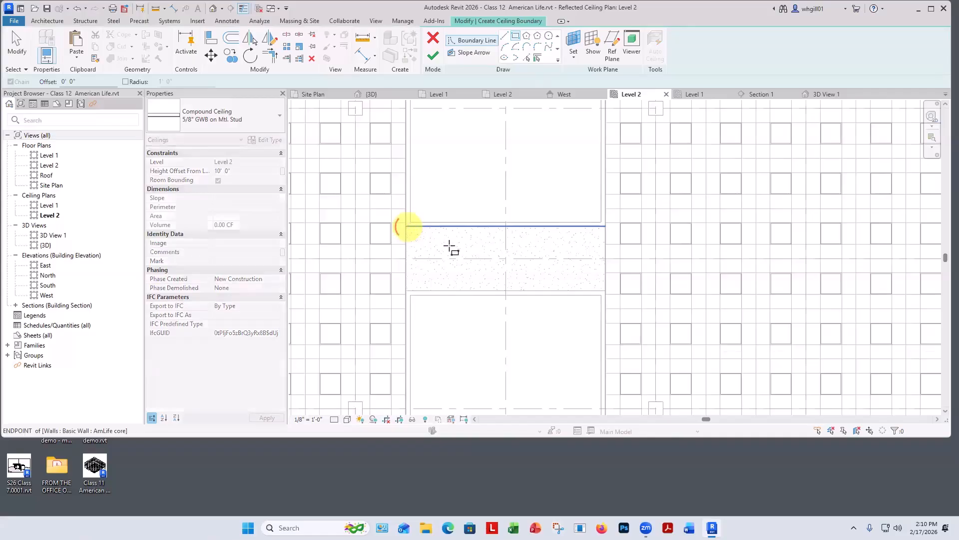
left_click(605, 289)
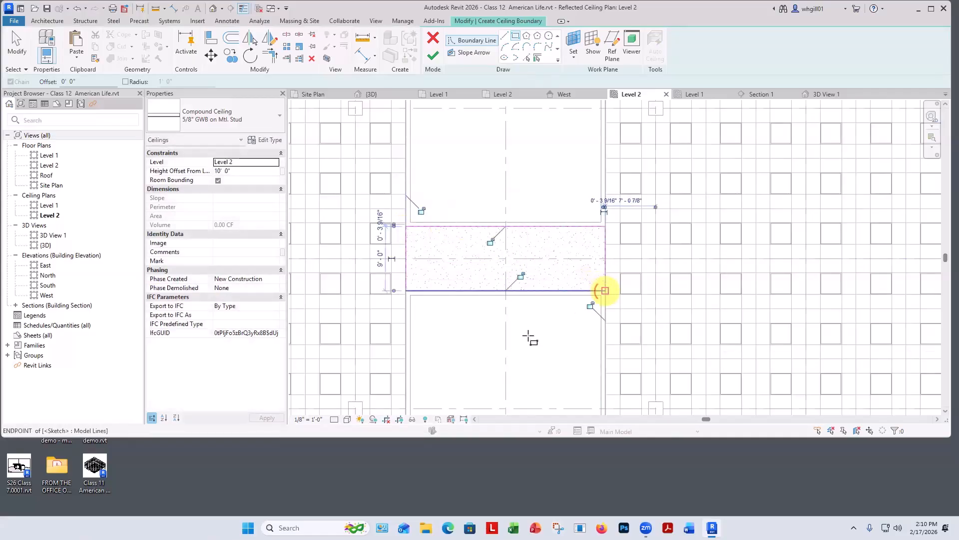
left_click(433, 55)
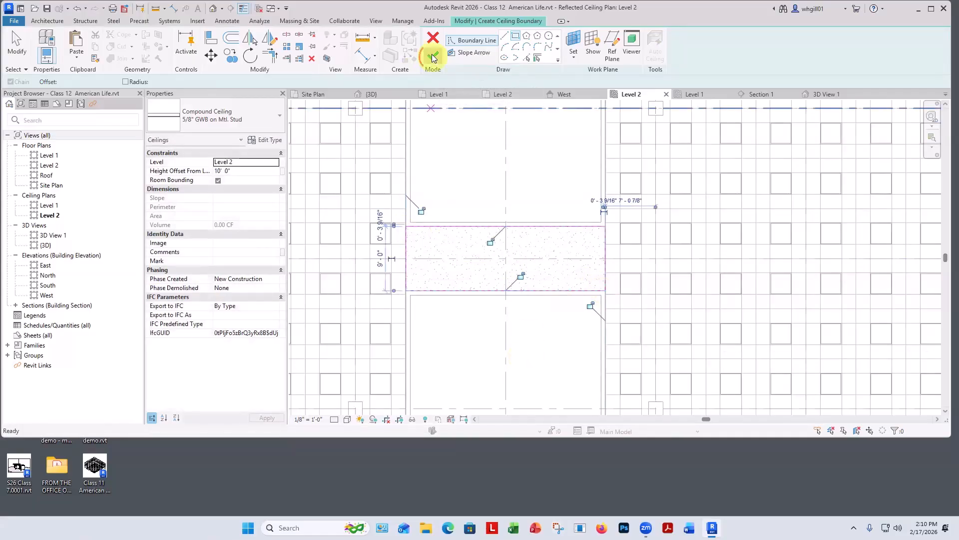
left_click(468, 149)
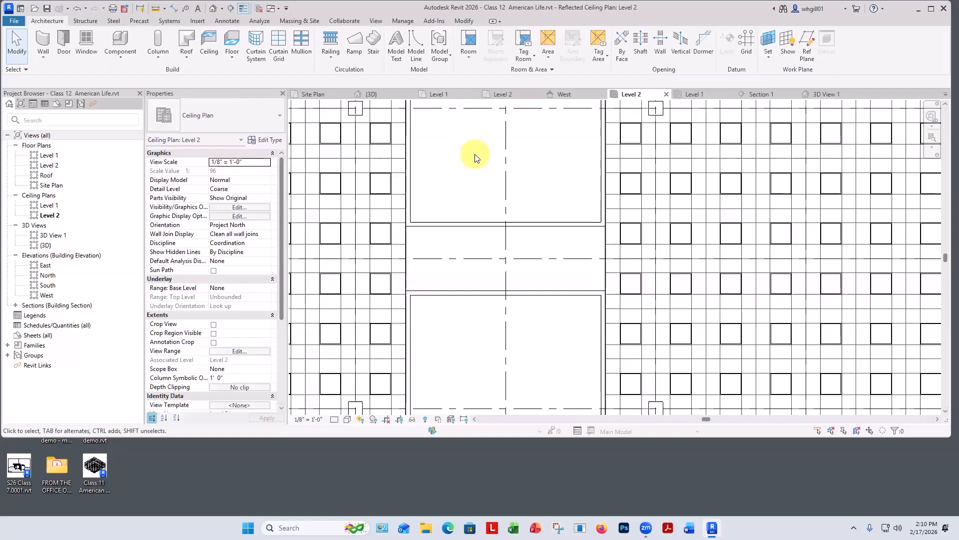
- Try to copy the twelve wall washer downlights from the Level 1 core corridor and paste them aligned to Level 2
double_click(48, 206)
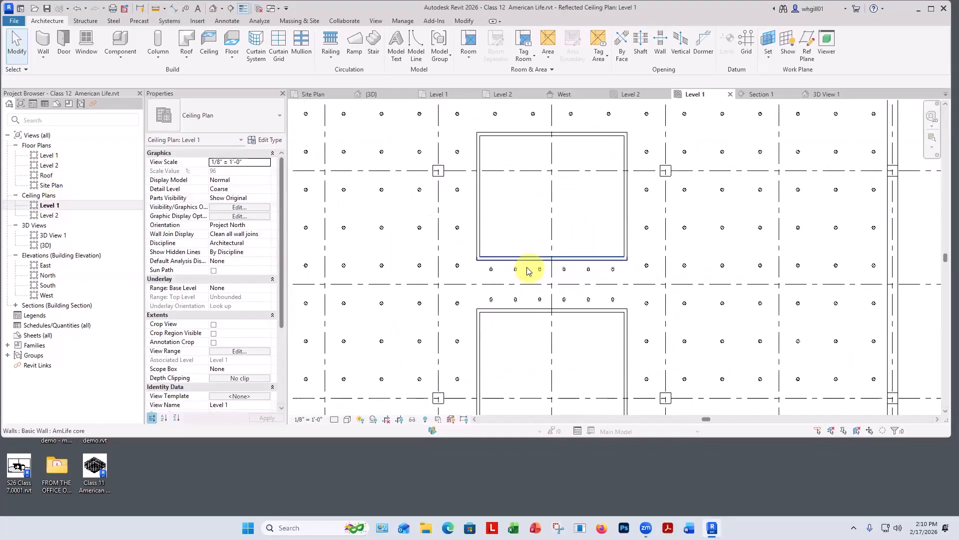
scroll(528, 270, "up", 3)
left_click(470, 262)
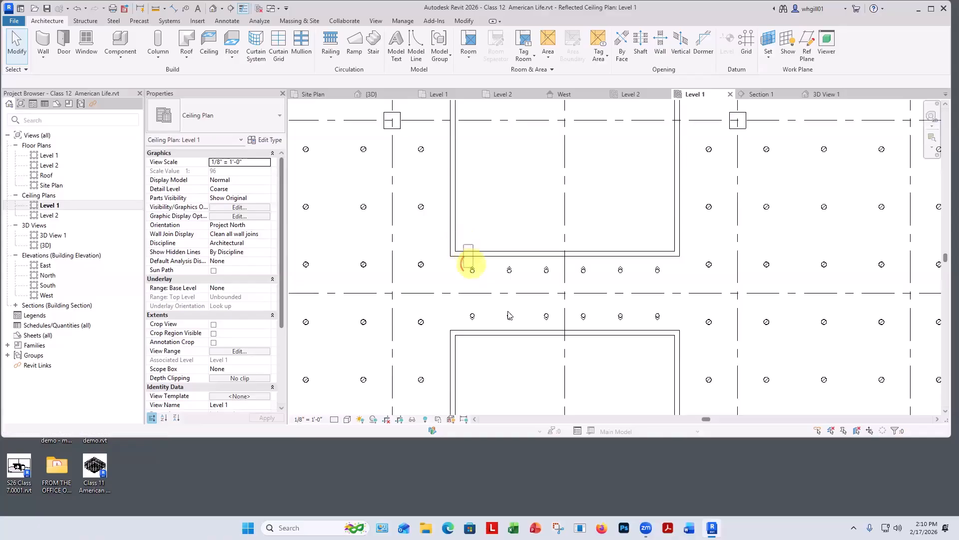
left_click_drag(509, 315, 669, 345)
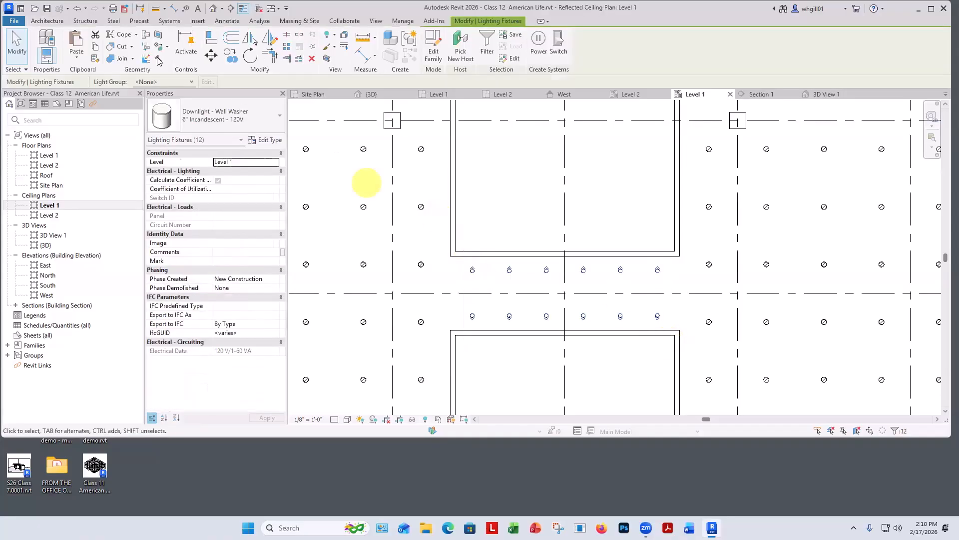
left_click(95, 47)
left_click(76, 57)
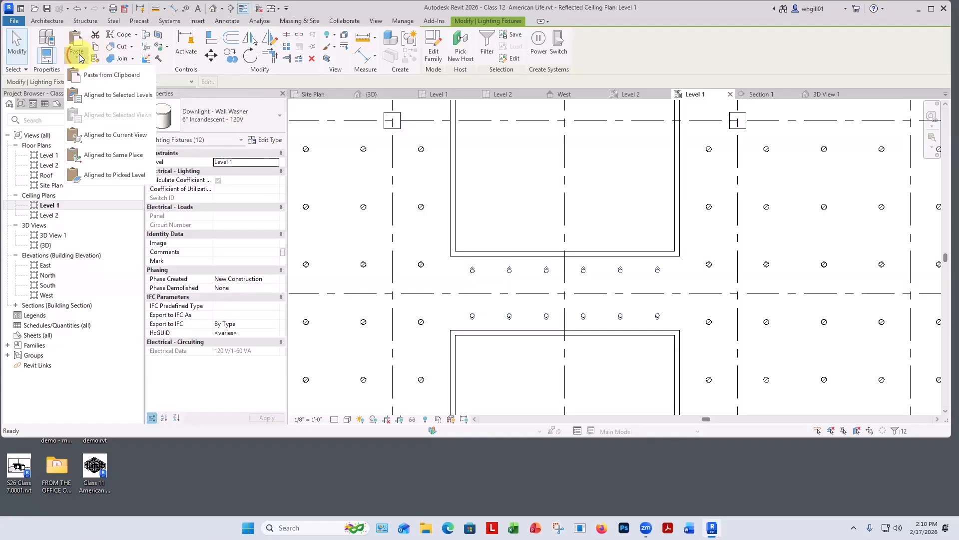
left_click(89, 96)
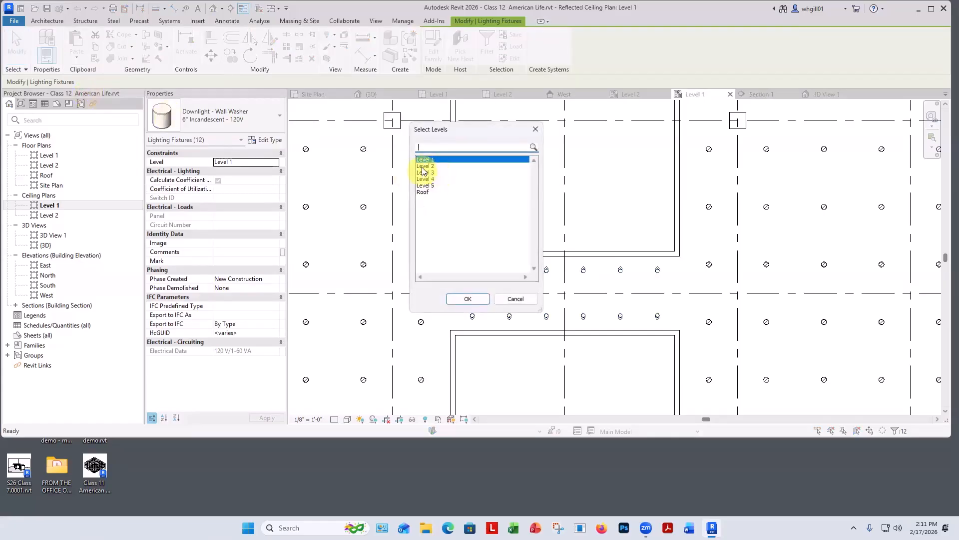
left_click(423, 167)
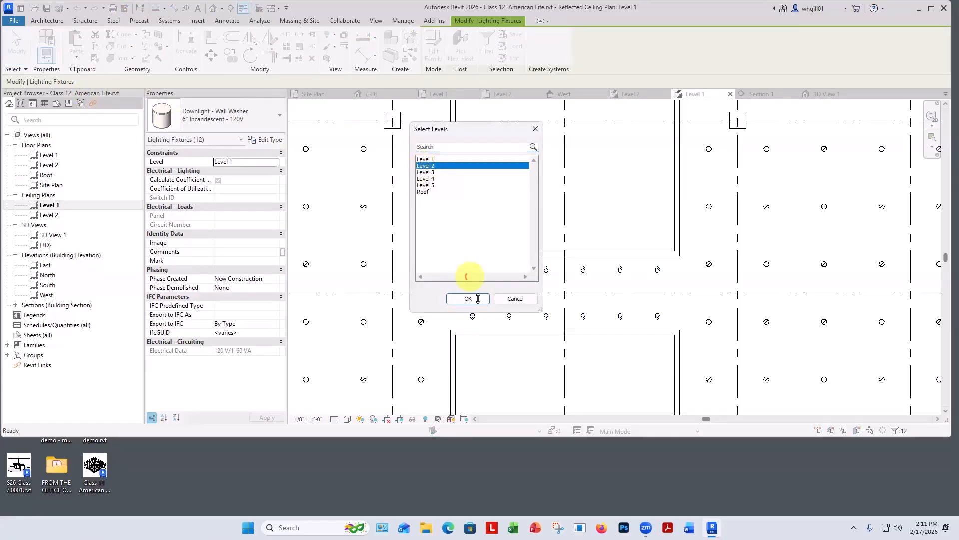
left_click(467, 299)
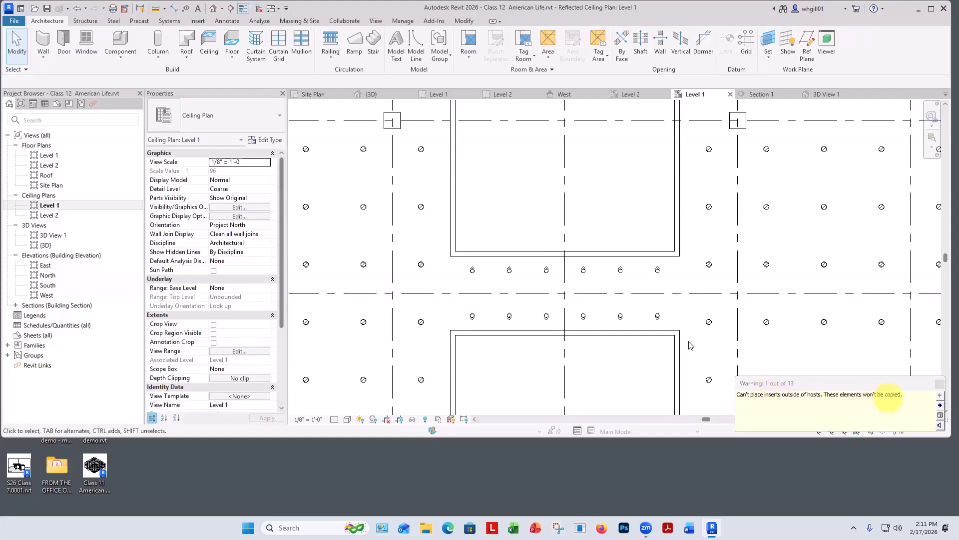
key("Escape")
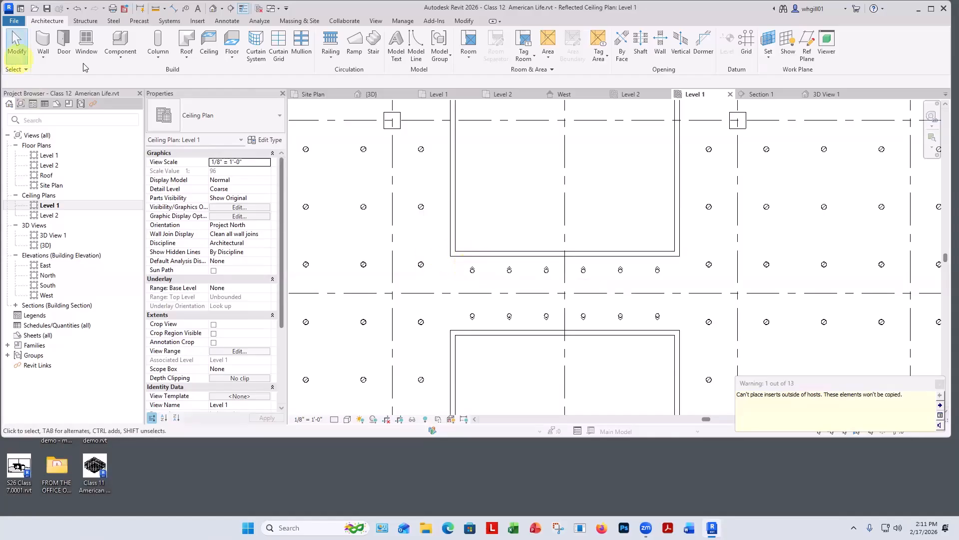
- On the Level 2 ceiling plan, place a 6" Incandescent - 120V wall washer on the corridor's vertical gridline, about 2'-5" from the lower core wall
double_click(49, 215)
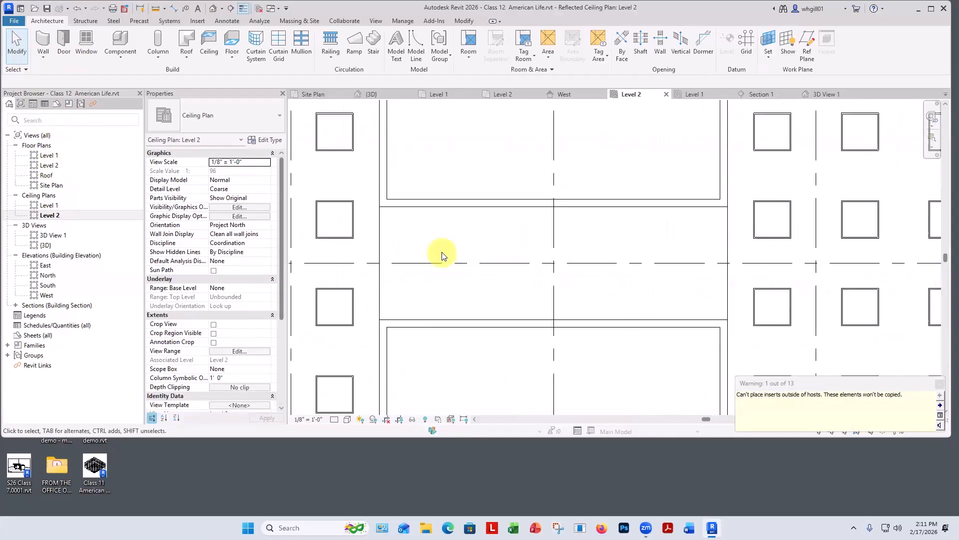
scroll(442, 254, "up", 5)
key("c")
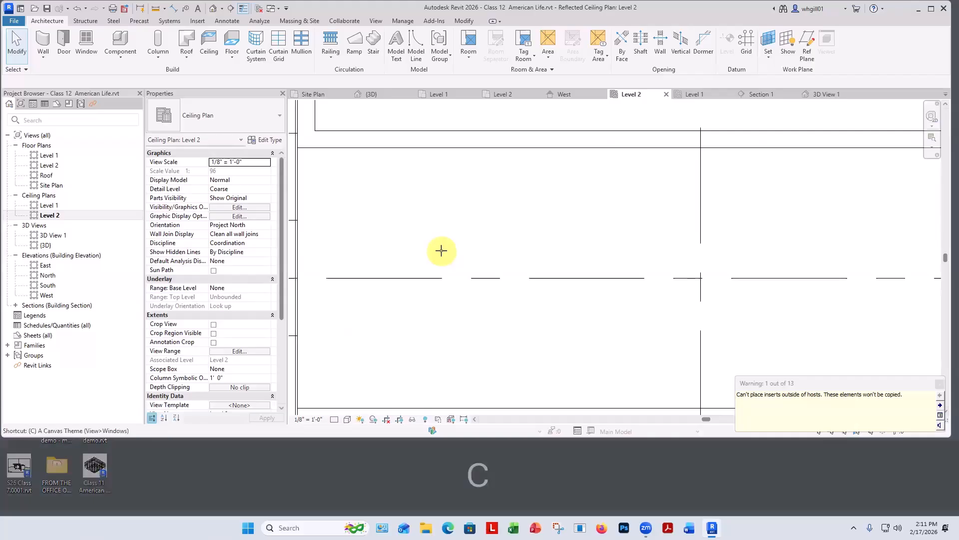
key("m")
left_click(202, 115)
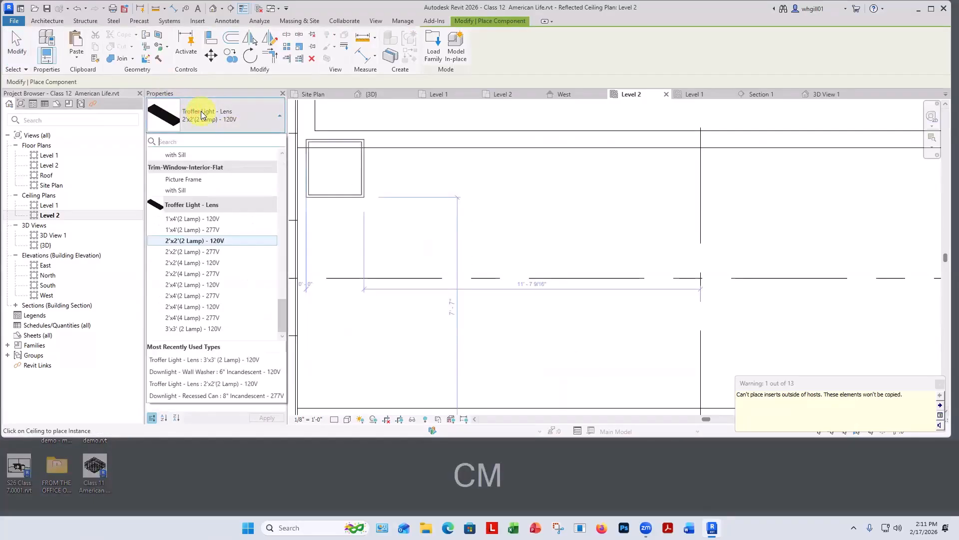
left_click(208, 374)
scroll(621, 251, "down", 3)
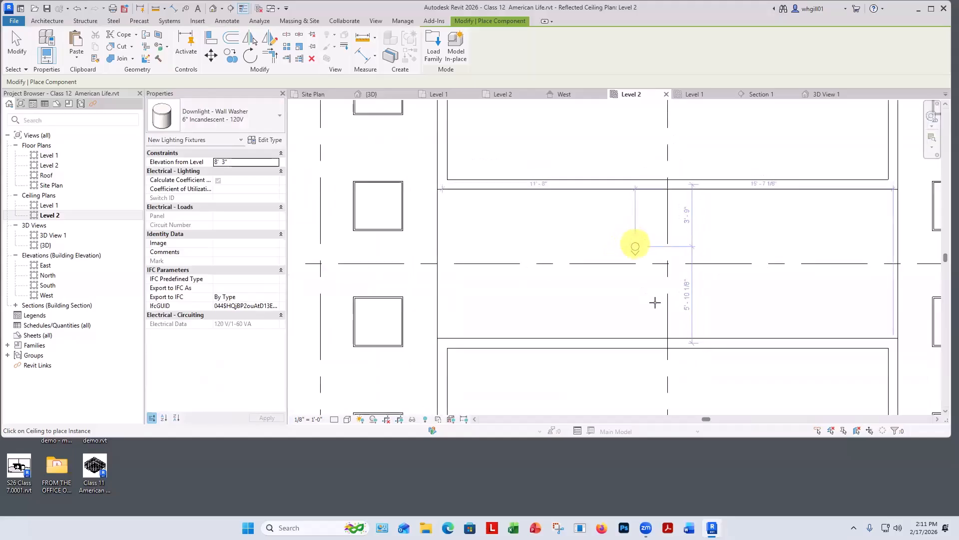
scroll(665, 304, "up", 2)
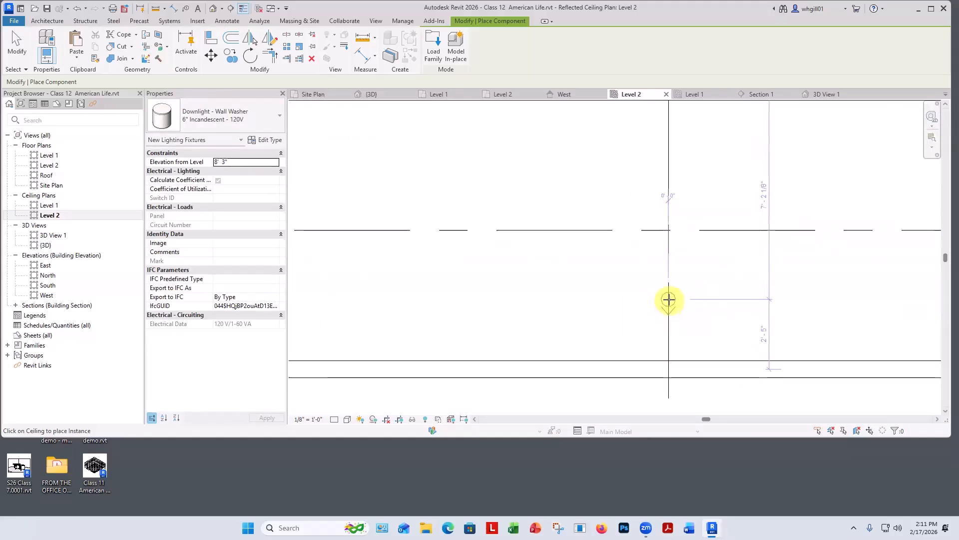
left_click(669, 300)
key("Escape")
key("Escape")
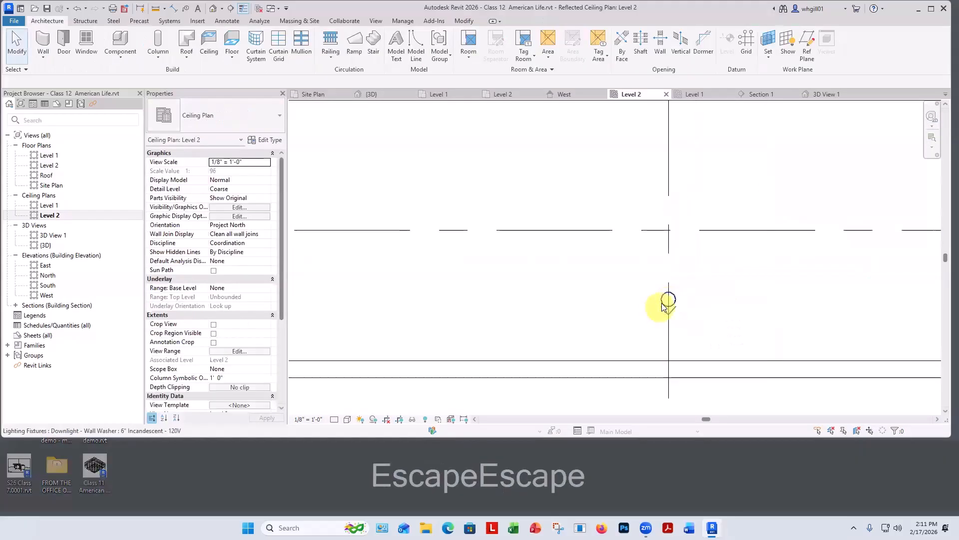
- Move the wall washer downlight 2'-3" horizontally to the left of the gridline
left_click(664, 301)
key("m")
key("v")
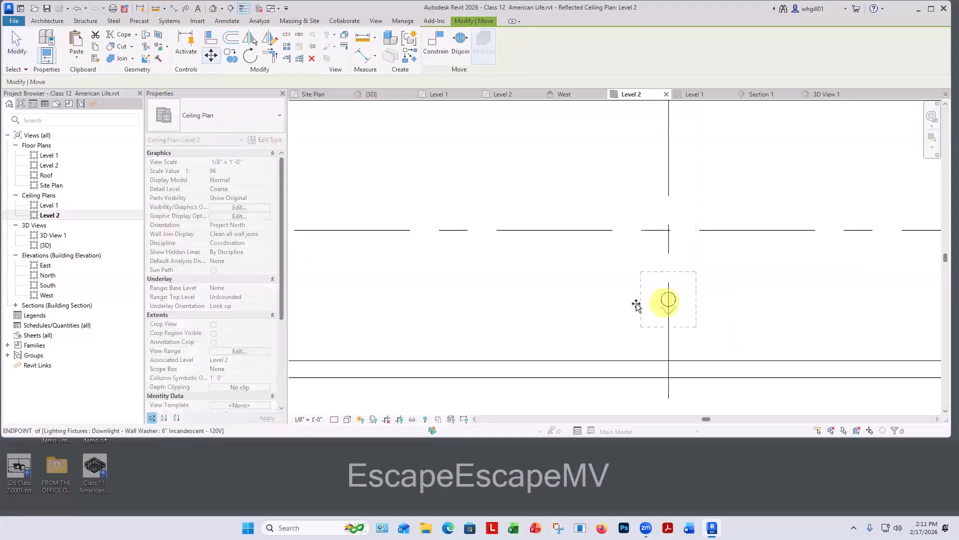
left_click(667, 301)
type("2' - ")
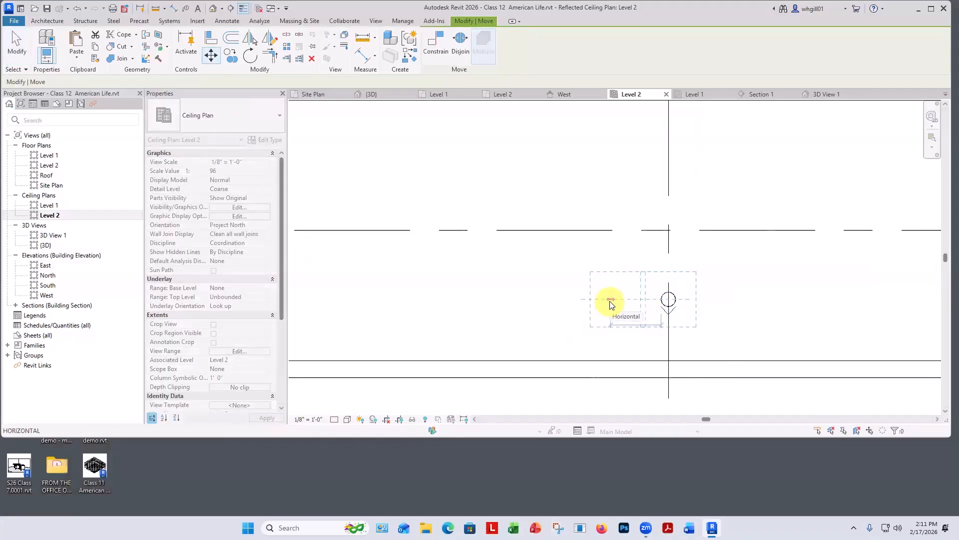
type("3")
key("Return")
key("Escape")
key("Escape")
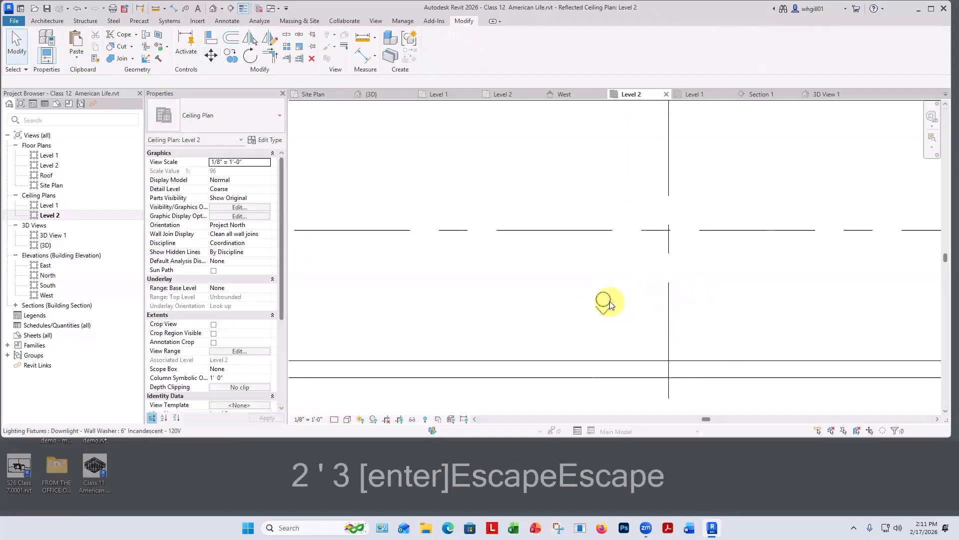
- Copy the wall washer downlight horizontally to the left twice, spacing the copies 4'-6" apart
left_click(609, 301)
key("c")
key("o")
left_click(609, 300)
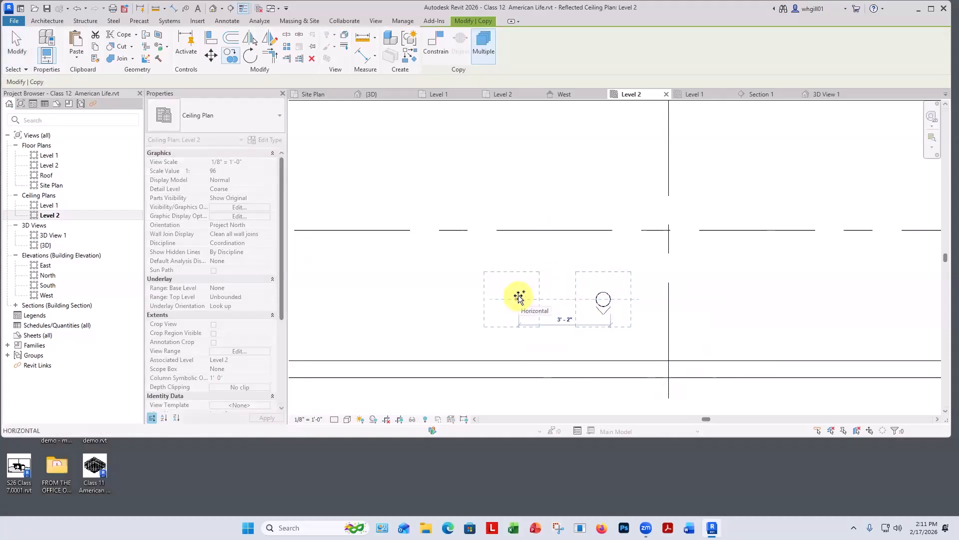
type("4'6")
key("Return")
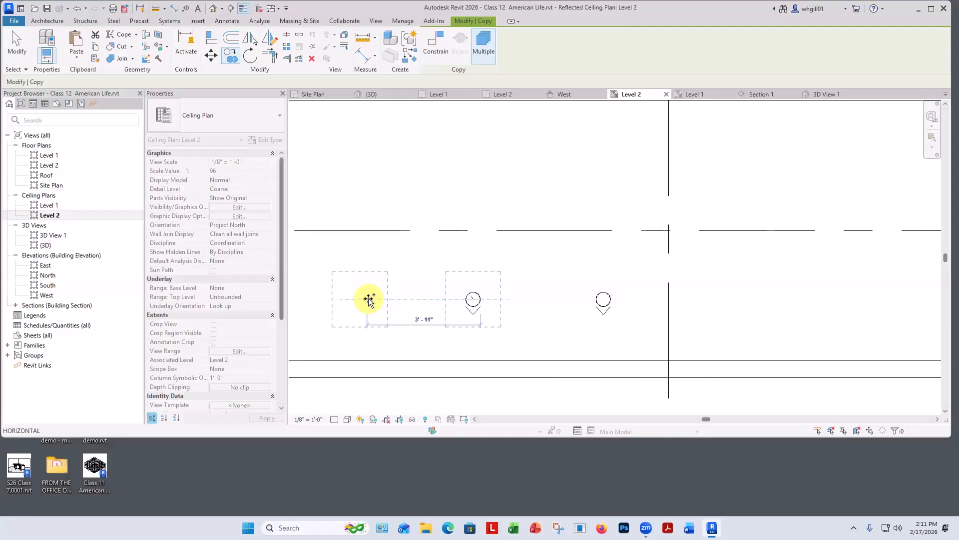
type("4'6")
key("Return")
key("Escape")
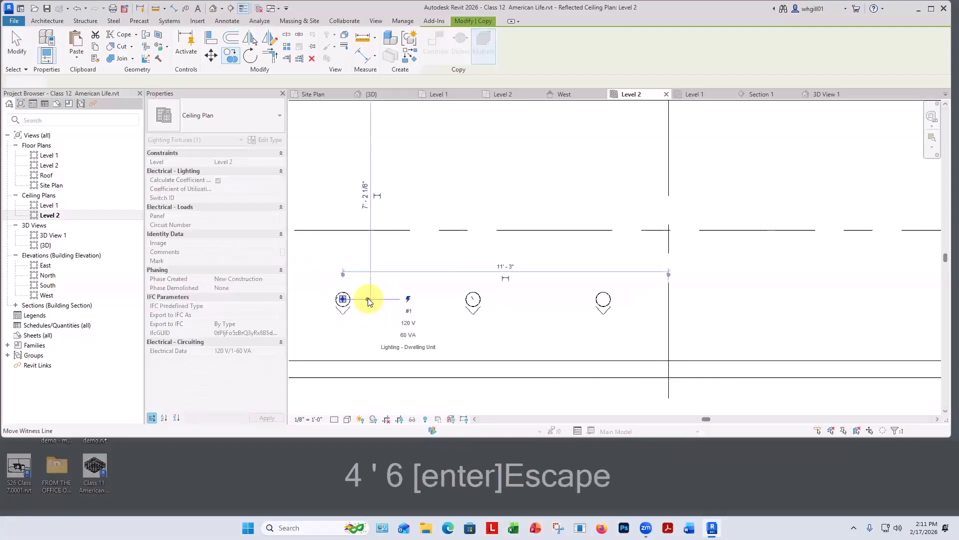
key("Escape")
key("Escape")
- Mirror the three wall washer downlights about the corridor's vertical gridline
scroll(357, 301, "down", 4)
left_click_drag(327, 286, 529, 312)
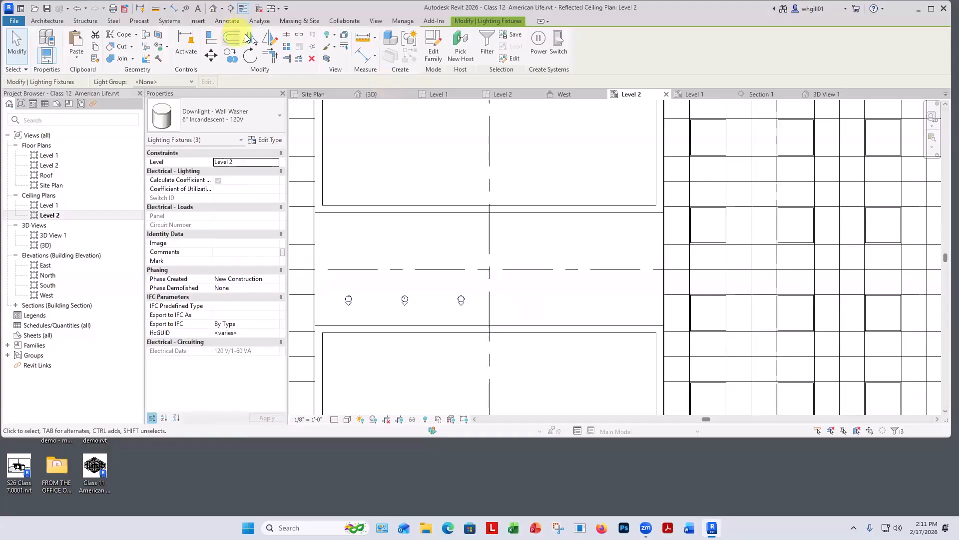
left_click(490, 184)
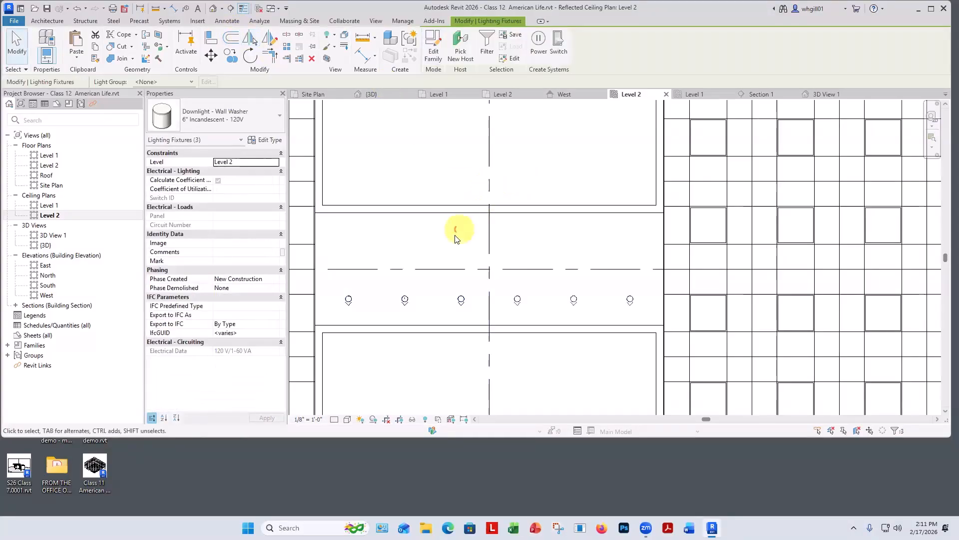
- Mirror the row of six wall washer downlights about the corridor's horizontal gridline to form the second row
left_click_drag(334, 263, 651, 324)
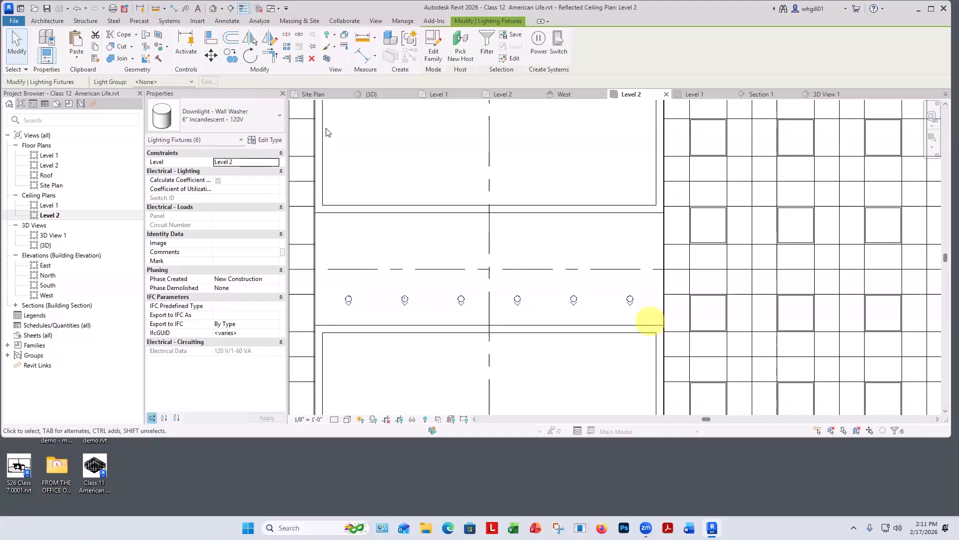
left_click(249, 39)
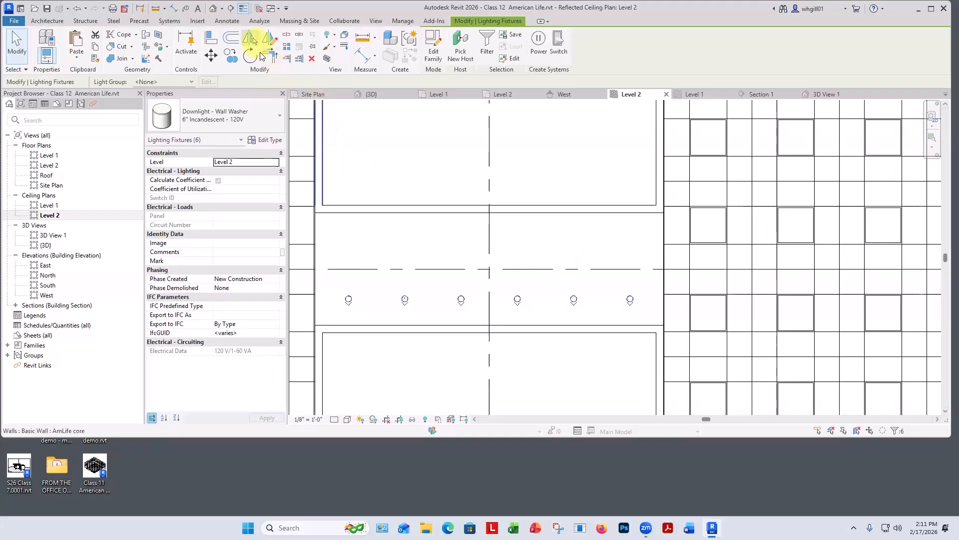
left_click(351, 271)
key("Escape")
scroll(367, 256, "down", 5)
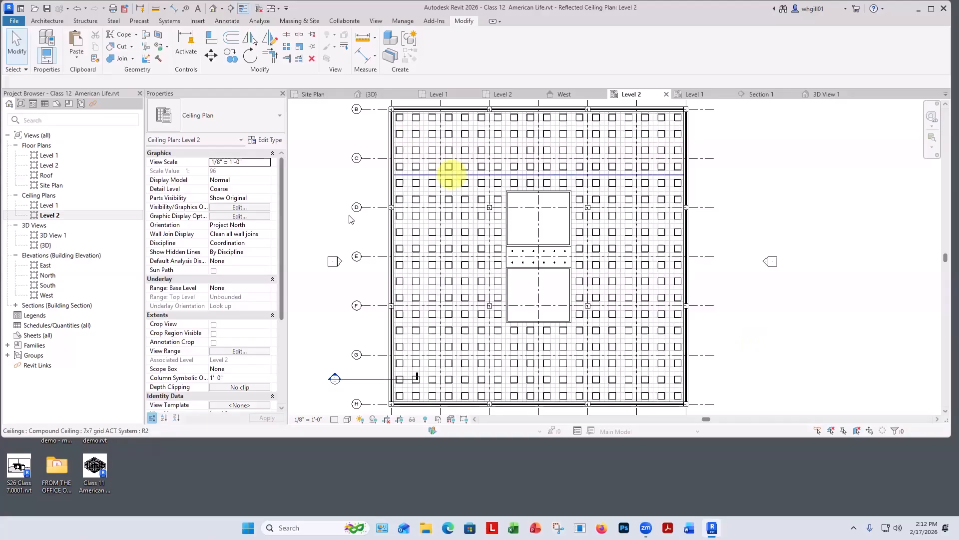
- Examine the Level 1 and Level 2 floor plans around the building core
left_click(48, 155)
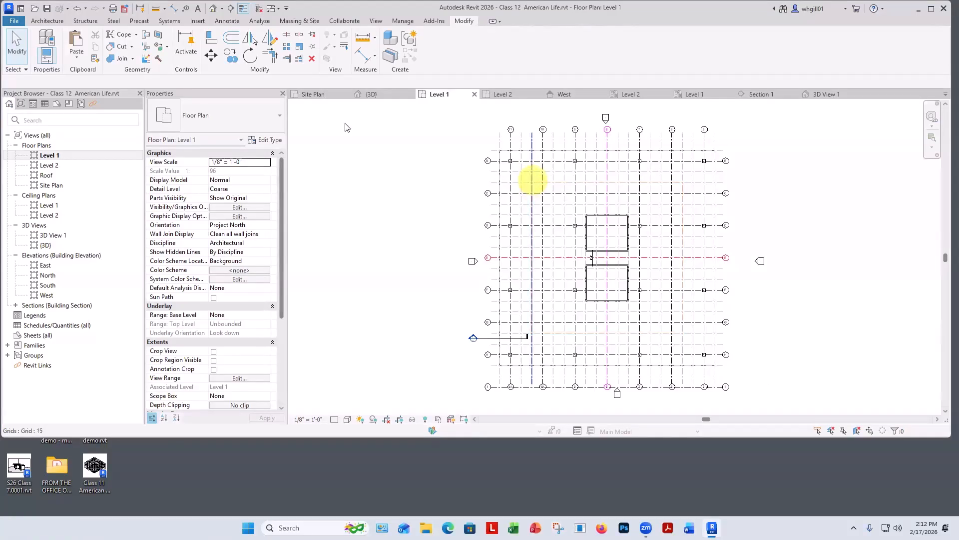
double_click(49, 165)
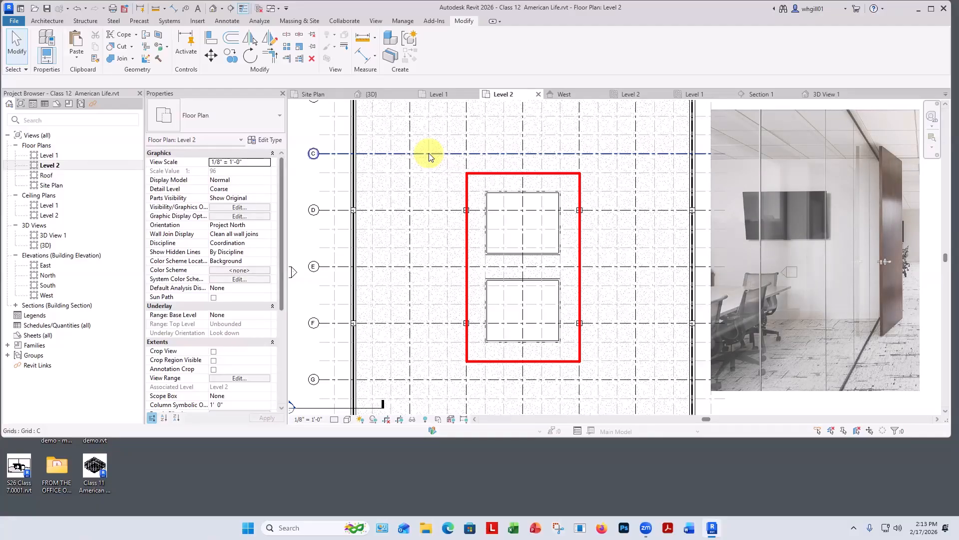
scroll(649, 202, "down", 2)
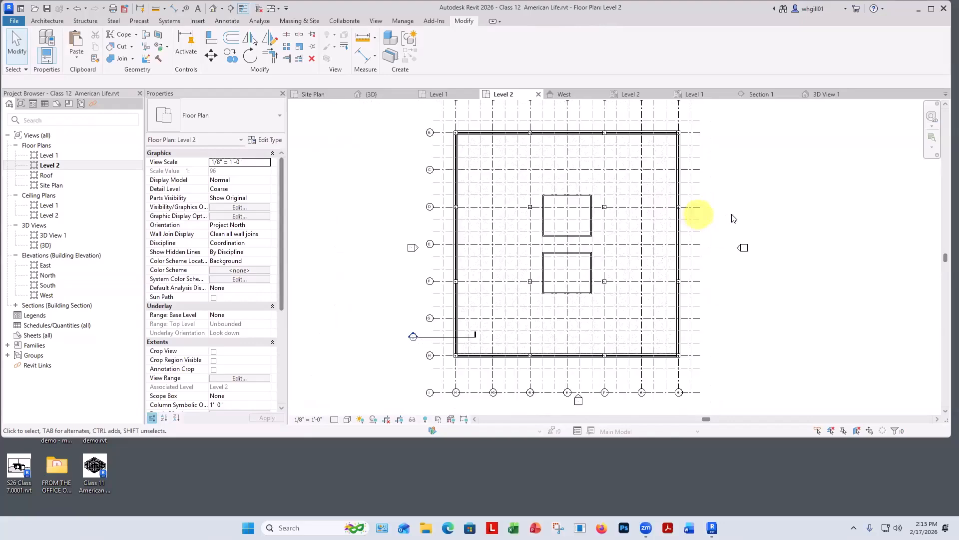
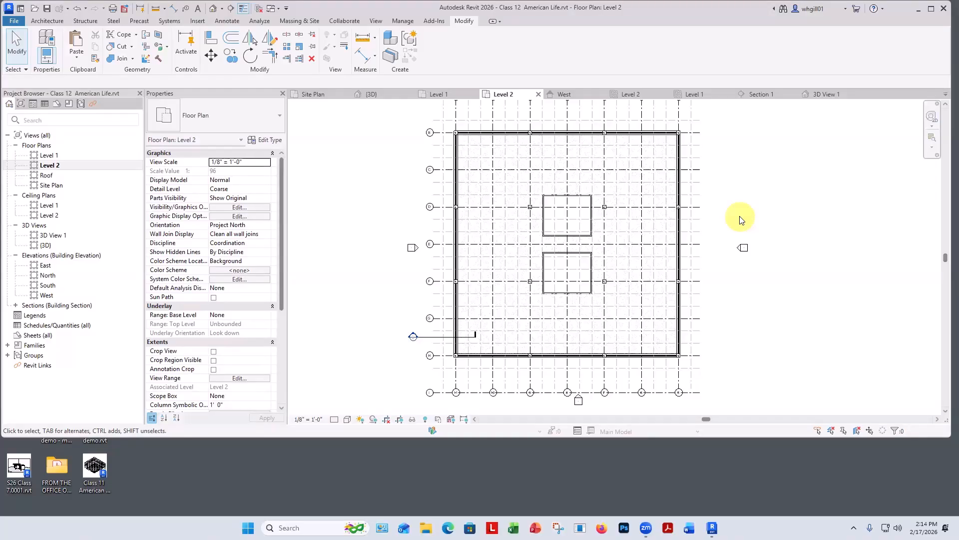
- Close the American Life project and create a new project from the Residential-Default.rte template
key("ctrl+w")
left_click(456, 268)
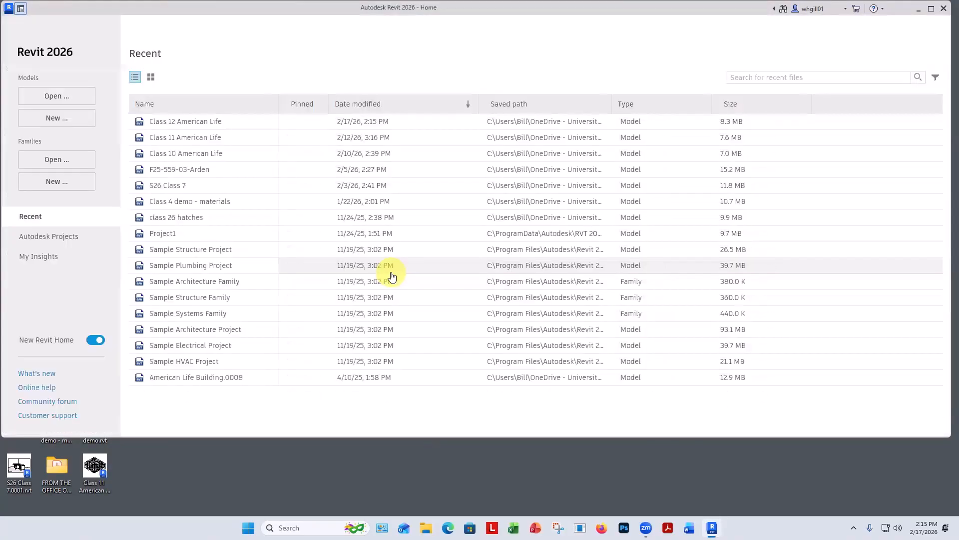
left_click(55, 117)
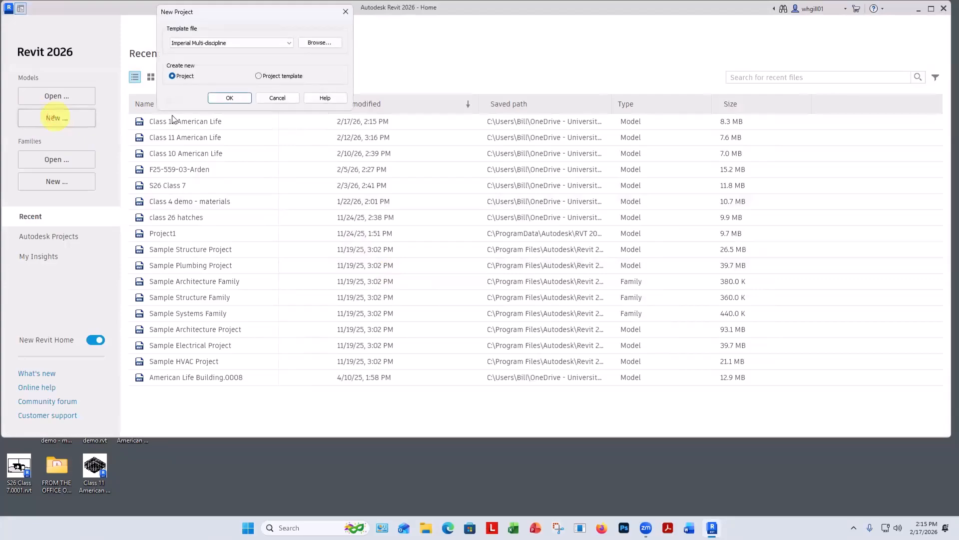
left_click(319, 42)
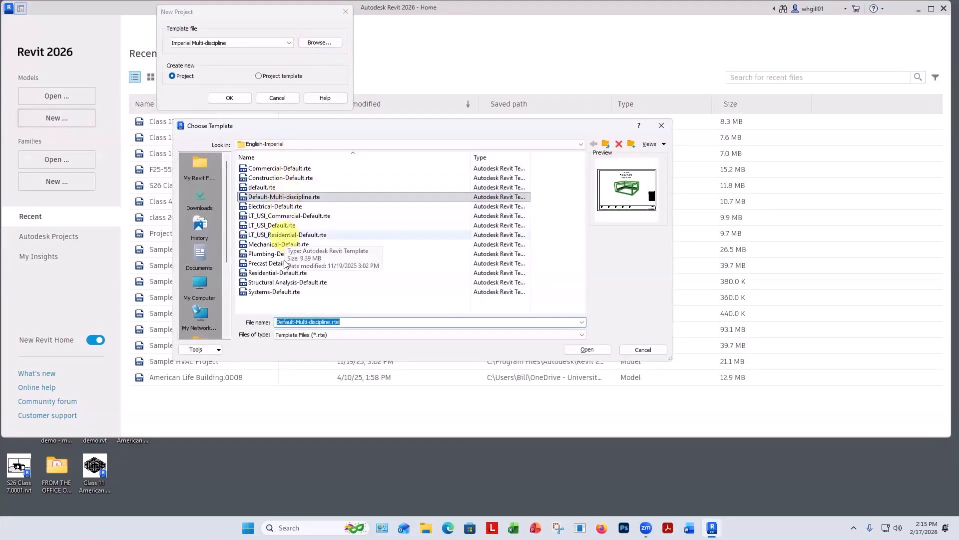
left_click(276, 272)
key("Return")
left_click(239, 100)
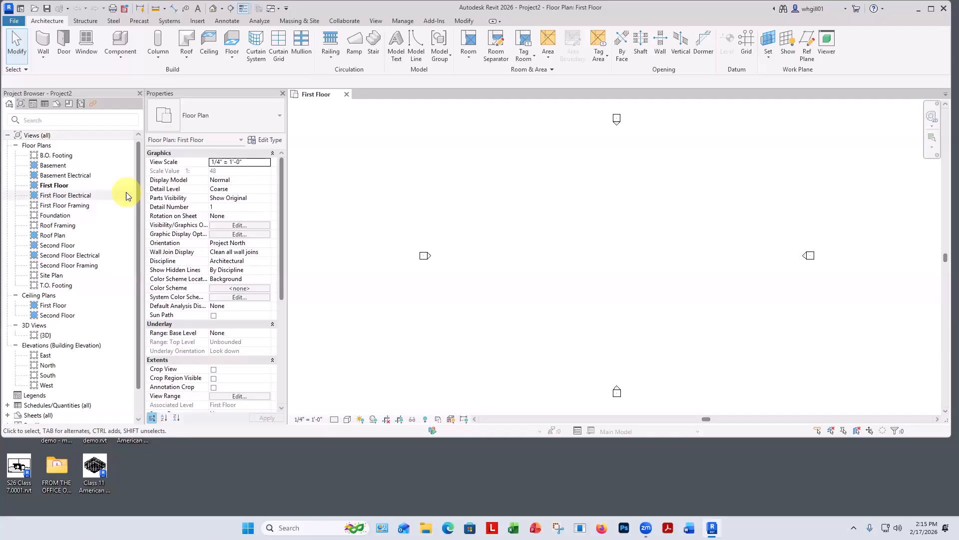
- On the First Floor plan, draw a rectangle of Generic - 8" walls about 65'-6" by 41'-6"
key("w")
key("a")
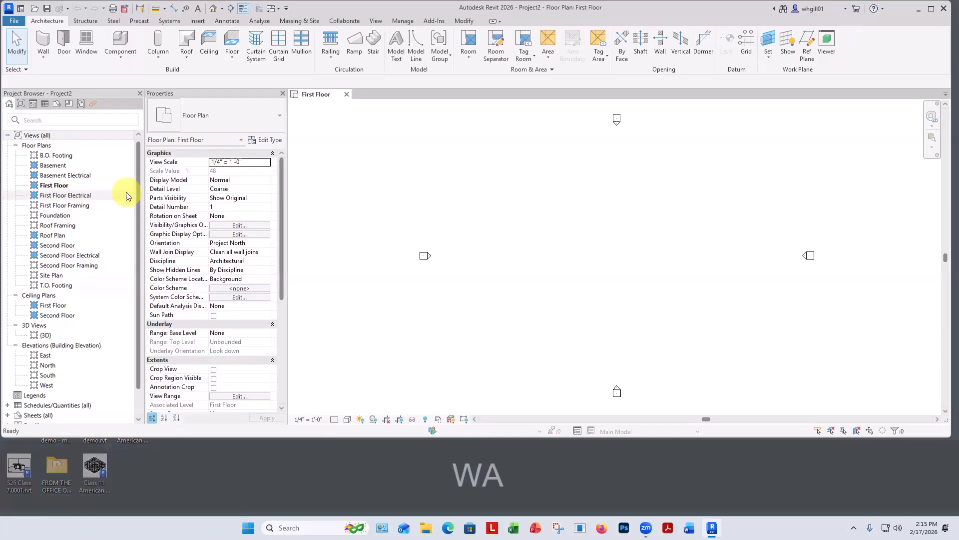
left_click(209, 115)
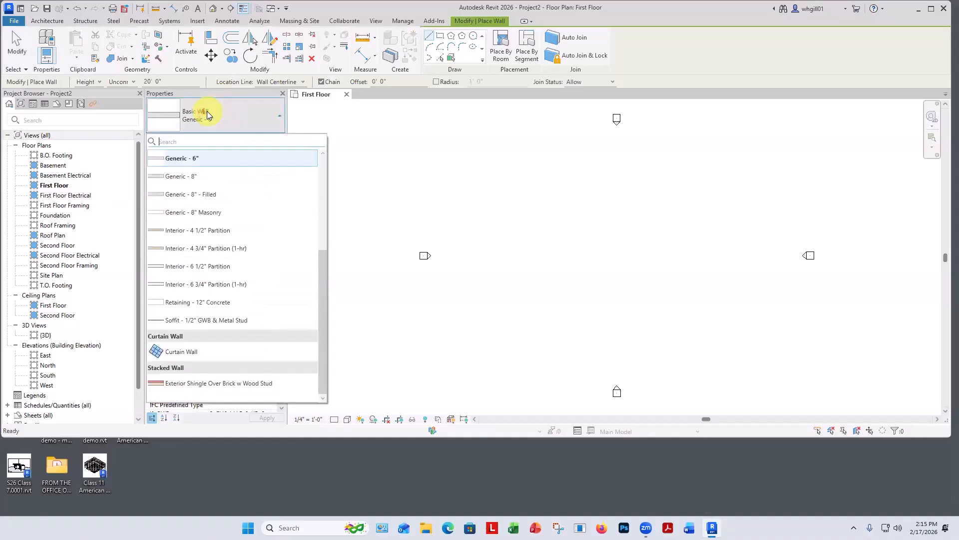
left_click(193, 176)
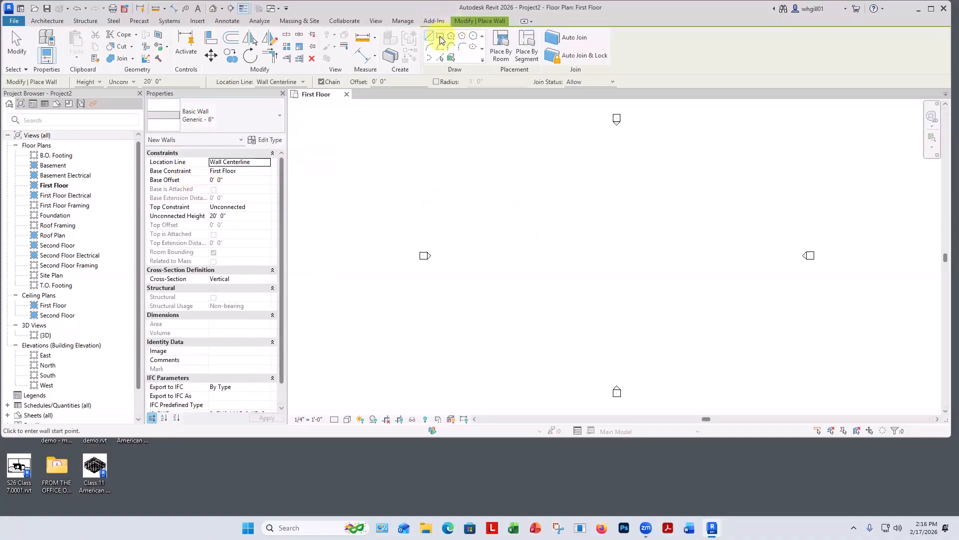
left_click(440, 36)
left_click(491, 315)
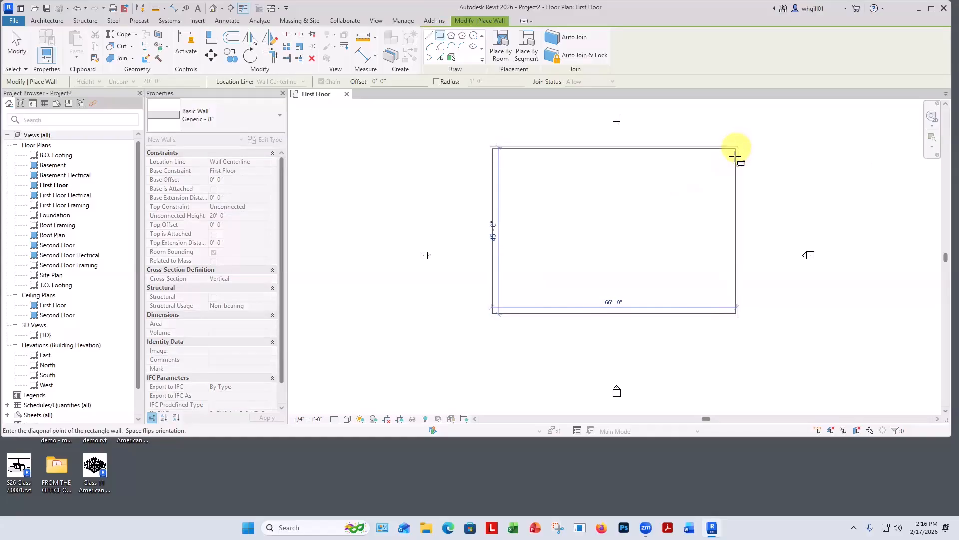
left_click(734, 160)
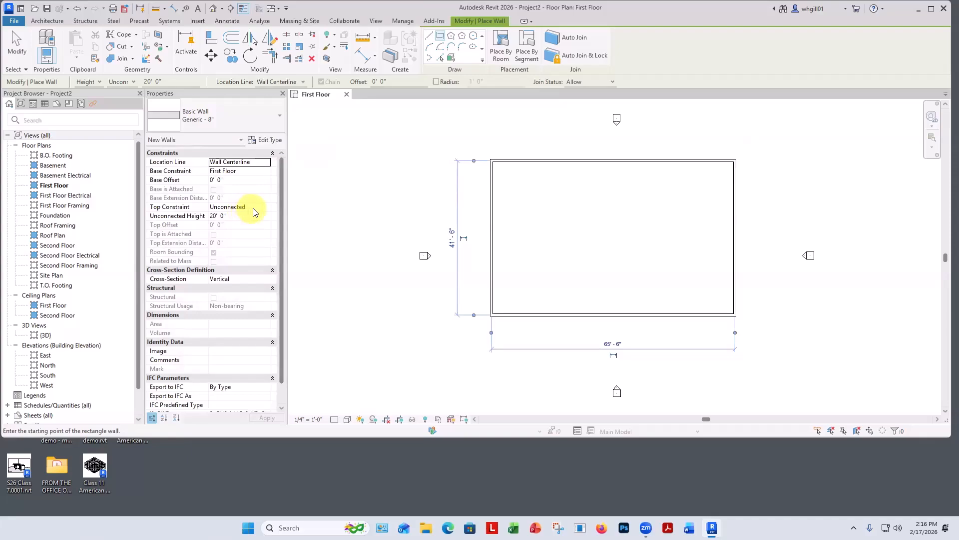
- Set the walls' top constraint to Up to level: Roof and inspect the building in 3D
left_click(257, 210)
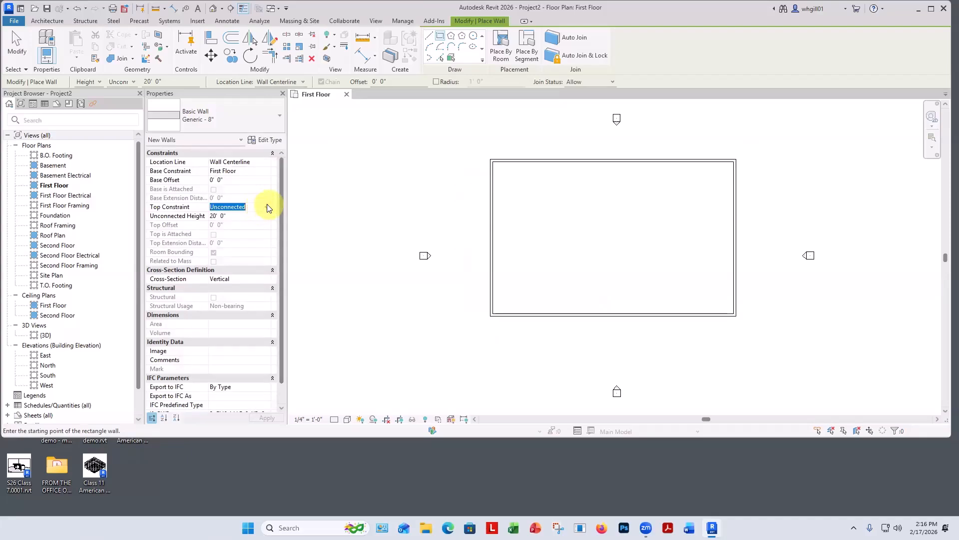
left_click(265, 207)
scroll(262, 235, "down", 2)
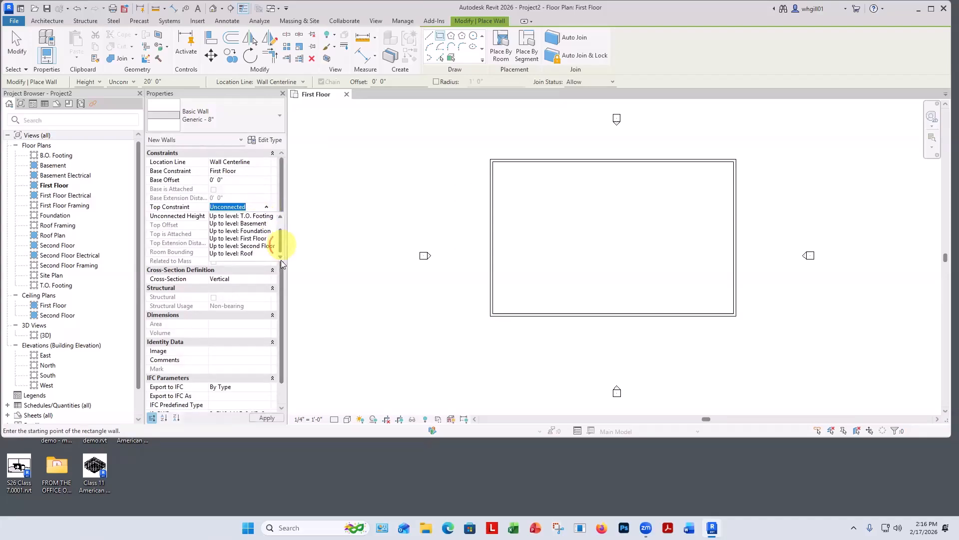
left_click(242, 254)
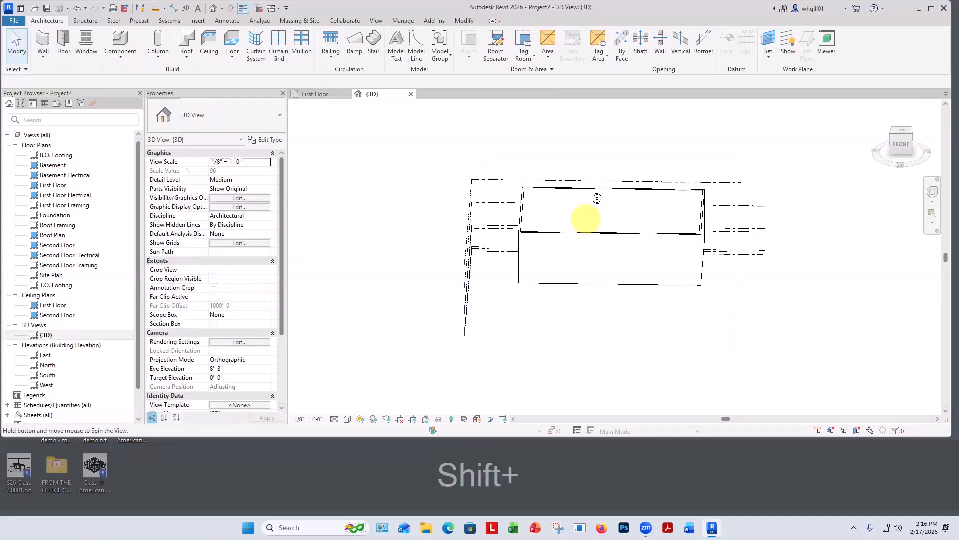
middle_click_drag(597, 199, 790, 392, "shift")
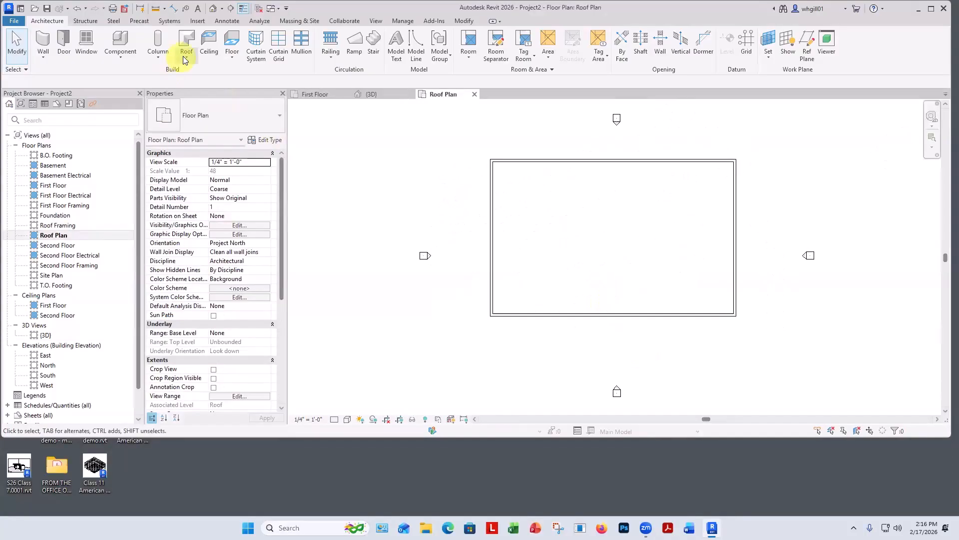
- On the Roof Plan, start a Generic - 12" roof by footprint and sketch a rectangular boundary along the outer wall faces
left_click(187, 56)
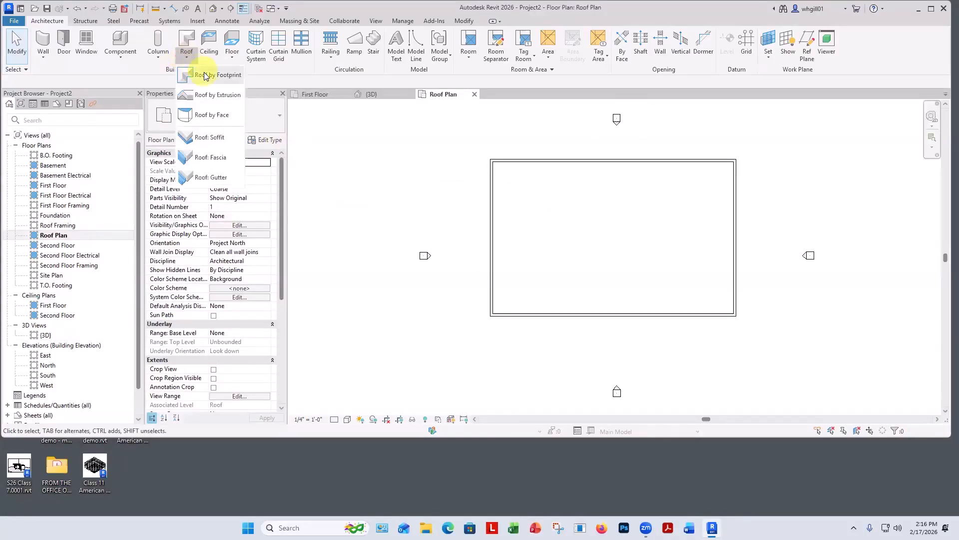
left_click(204, 75)
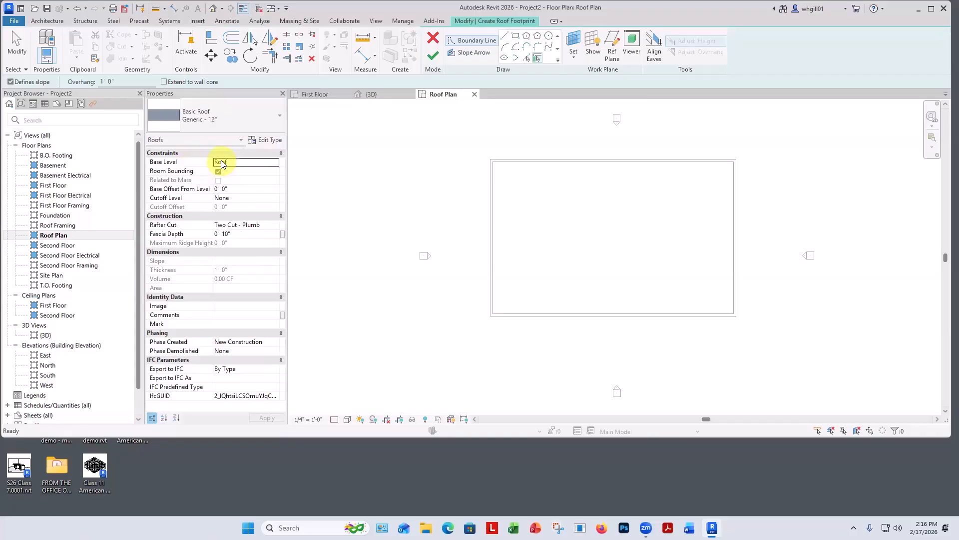
left_click(515, 35)
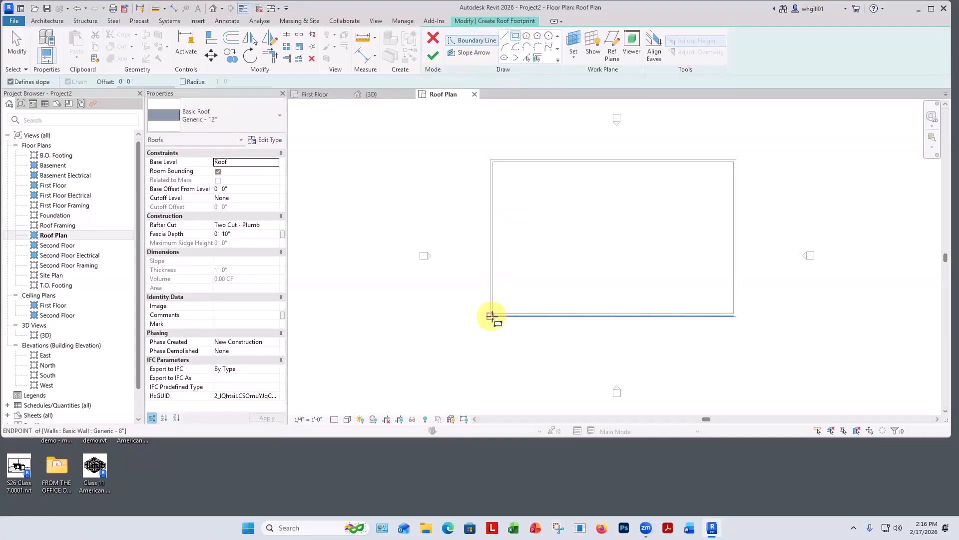
left_click(492, 314)
left_click(736, 154)
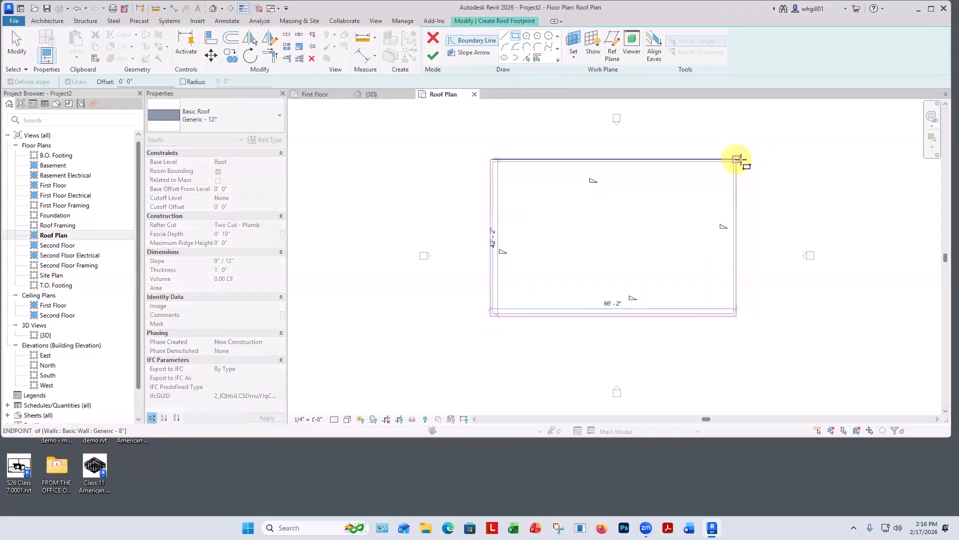
key("Escape")
key("Escape")
scroll(753, 165, "up", 2)
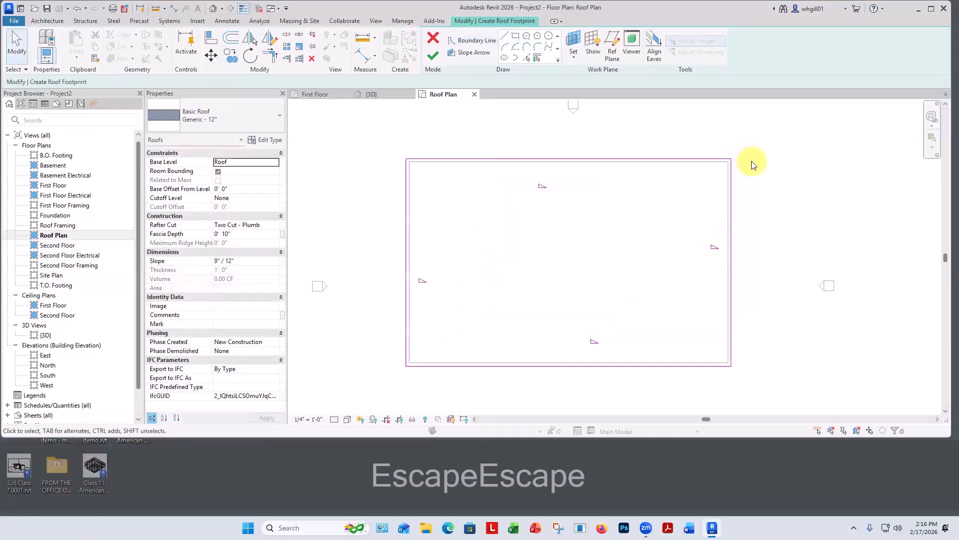
- Move all four roof boundary lines outward past the walls to form overhangs, about 2'-6" on the east side
left_click(546, 156)
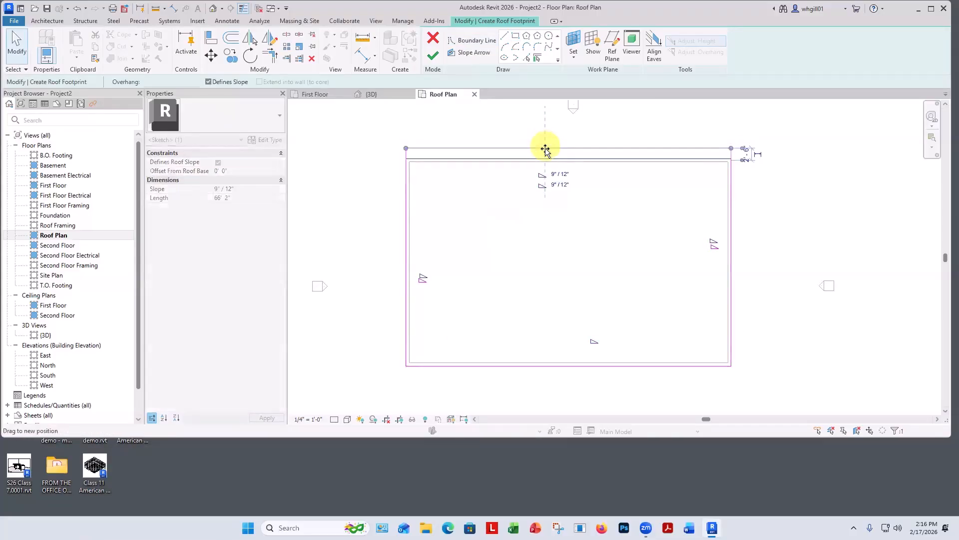
mouse_move(406, 265)
left_mouse_down()
mouse_move(381, 272)
mouse_move(408, 279)
left_mouse_up()
left_click_drag(584, 367, 586, 375)
left_click_drag(729, 257, 742, 262)
left_click(761, 254)
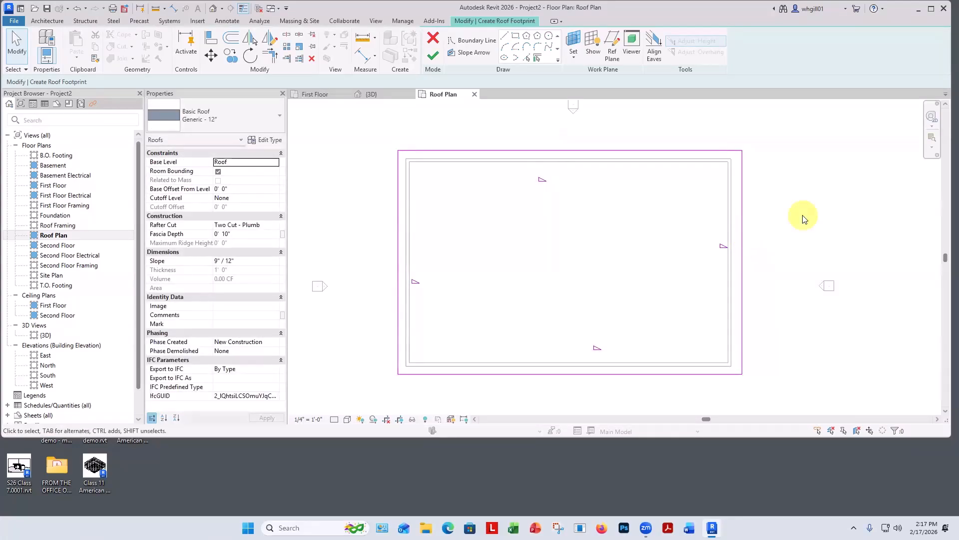
- Turn off Defines Roof Slope for the east and west roof boundary lines
left_click(742, 254)
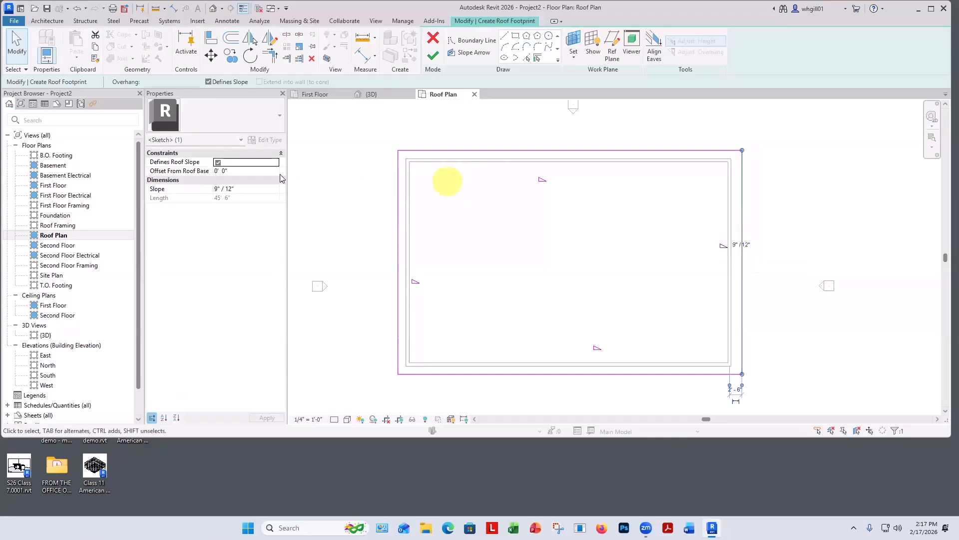
left_click(218, 162)
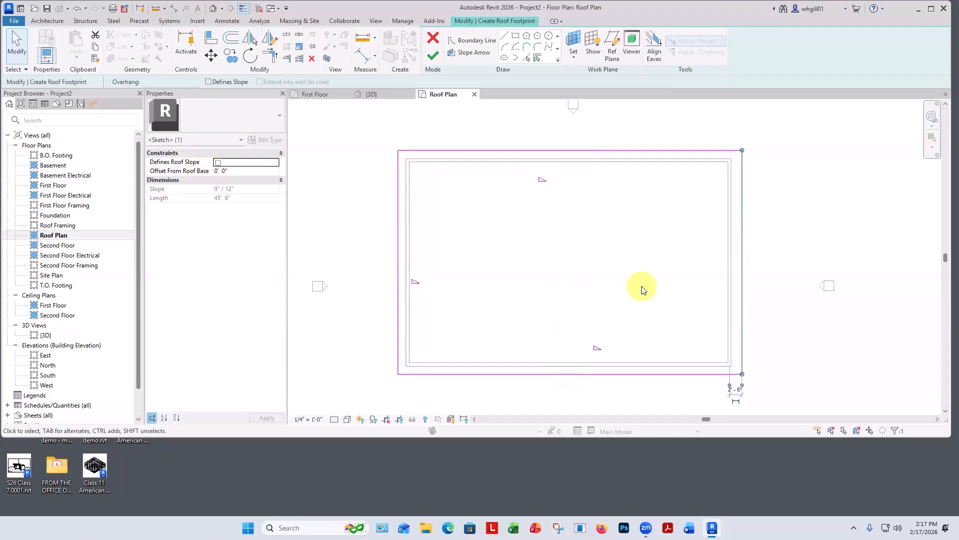
left_click(398, 274)
left_click(217, 162)
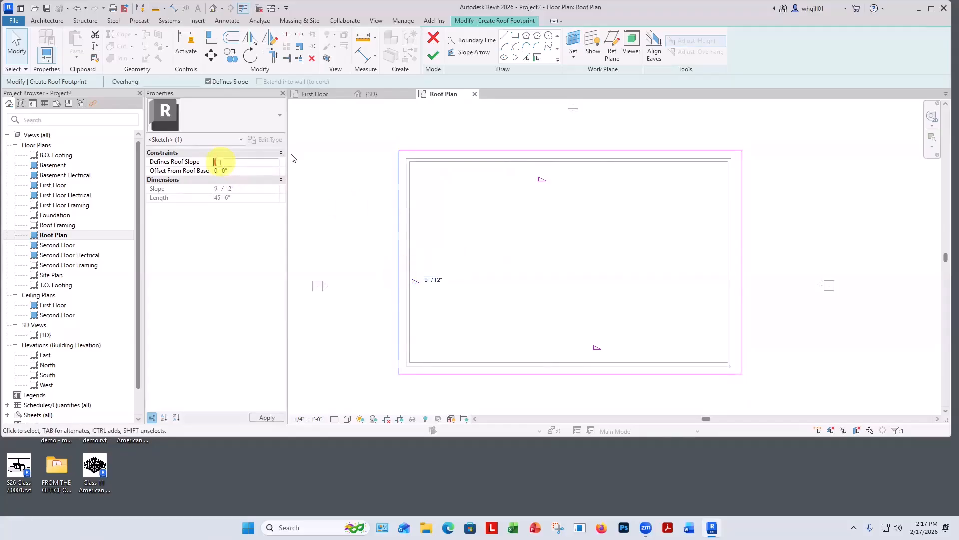
- Finish the roof footprint, attach the highlighted walls to the roof, and inspect the building in 3D
left_click(434, 57)
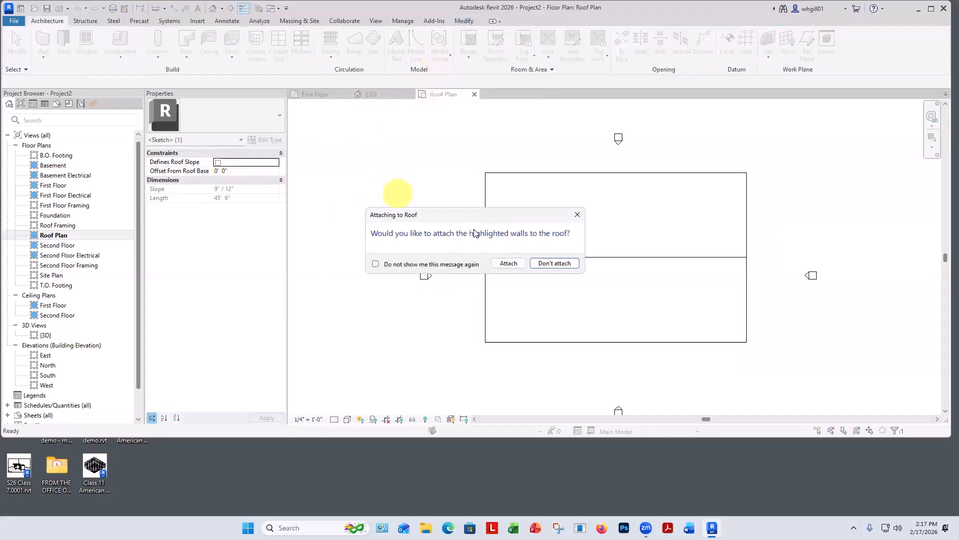
left_click(509, 263)
left_click(370, 278)
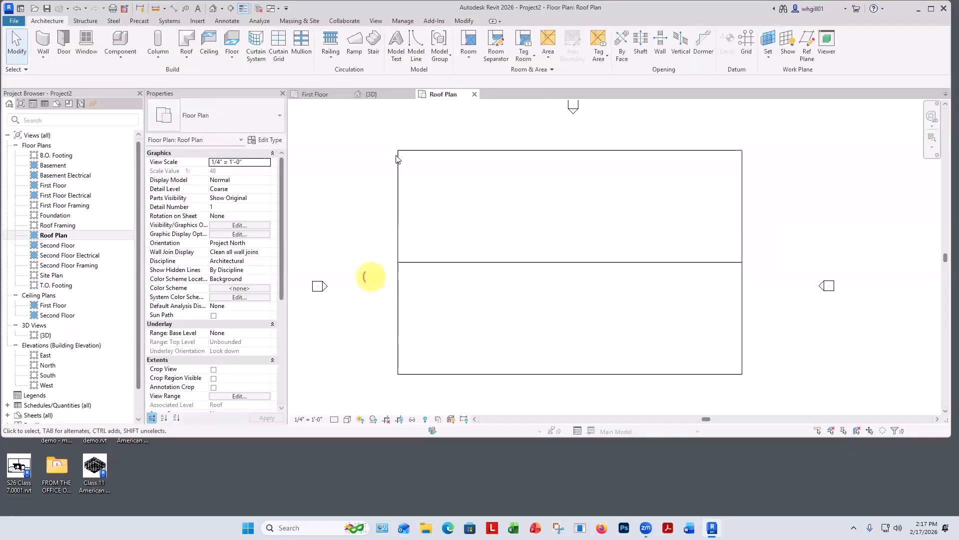
left_click(390, 94)
middle_click_drag(447, 372, 624, 153, "shift")
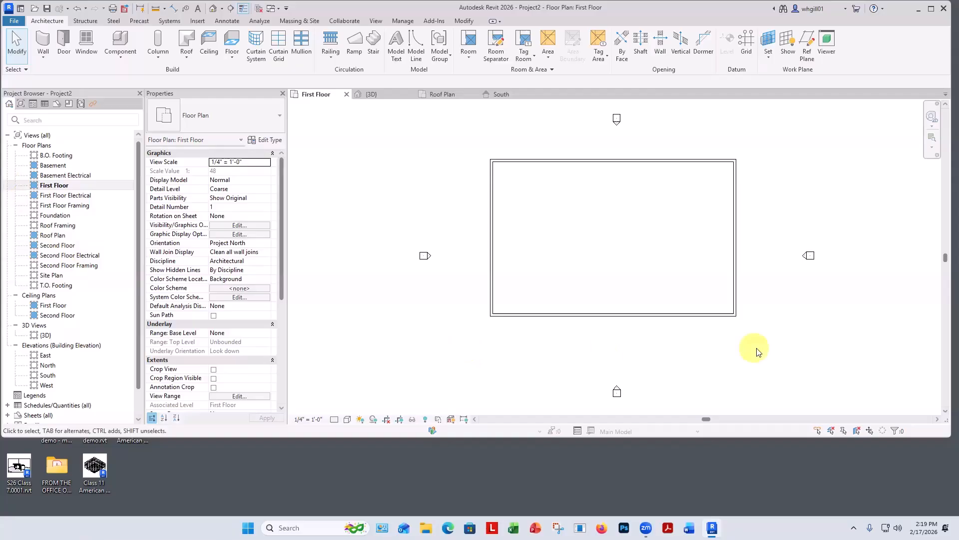
- On the First Floor plan, draw two horizontal reference planes, about 10'-4" south and 7'-6" north of the building
scroll(723, 118, "down", 1)
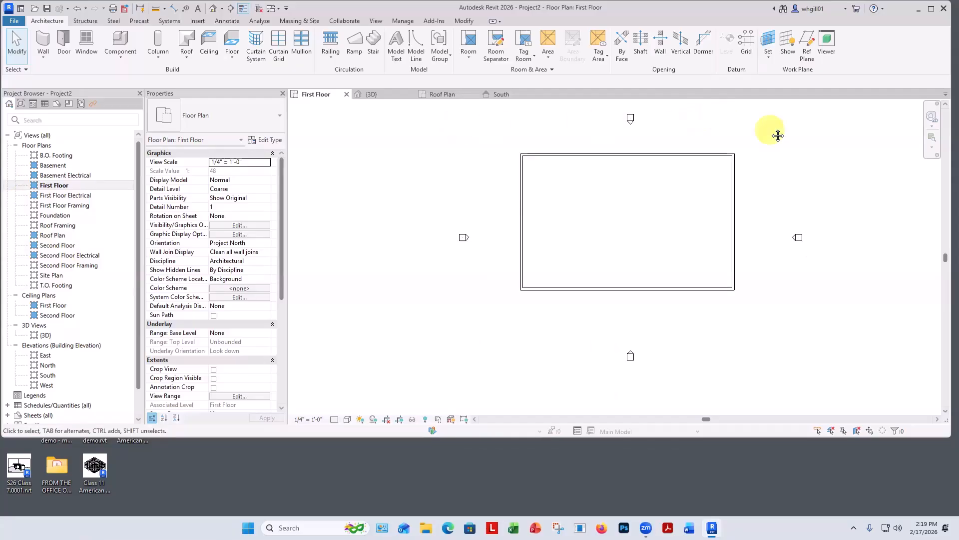
middle_click_drag(777, 135, 684, 190)
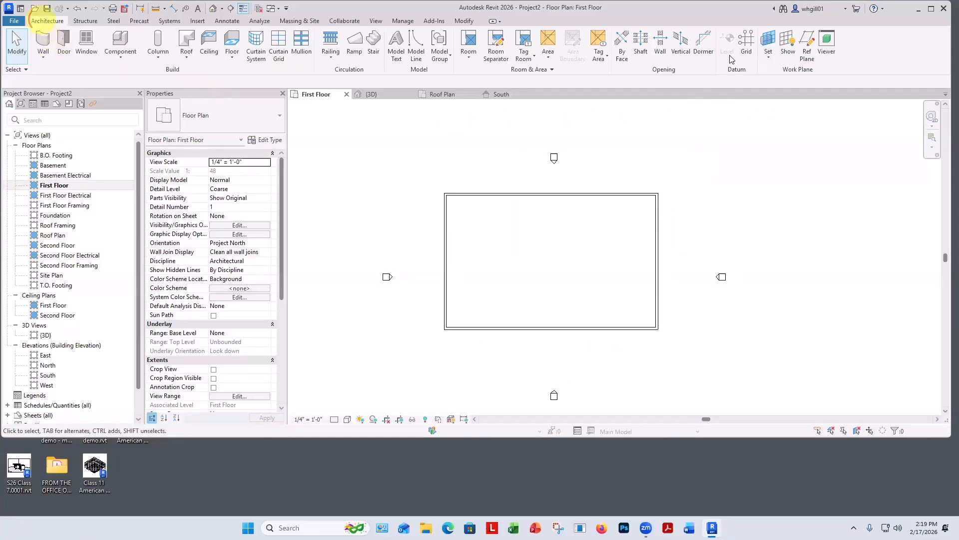
left_click(807, 44)
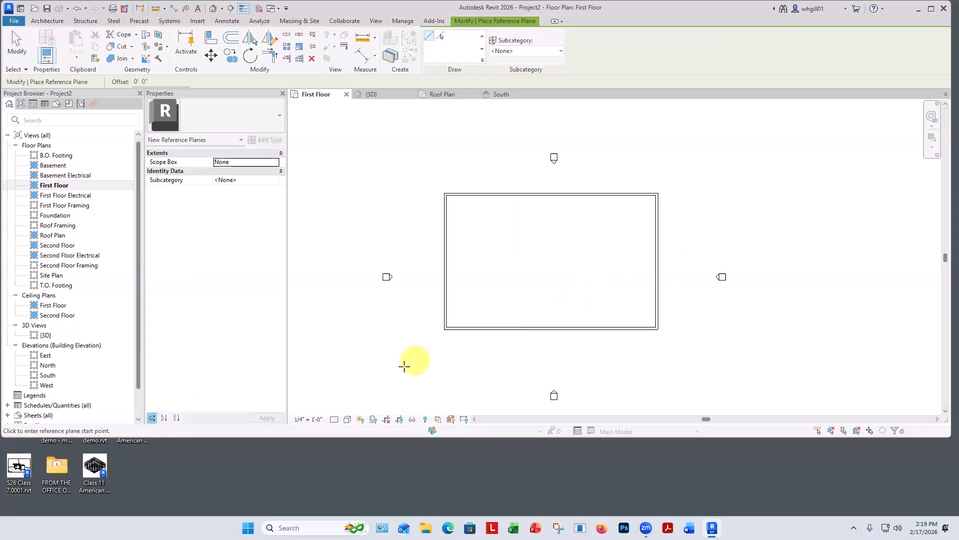
left_click(403, 361)
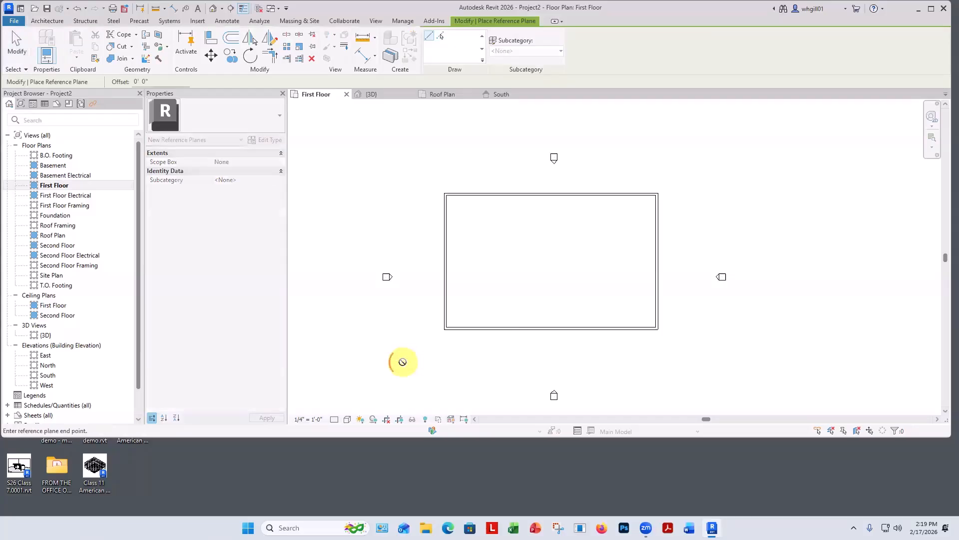
left_click(712, 359)
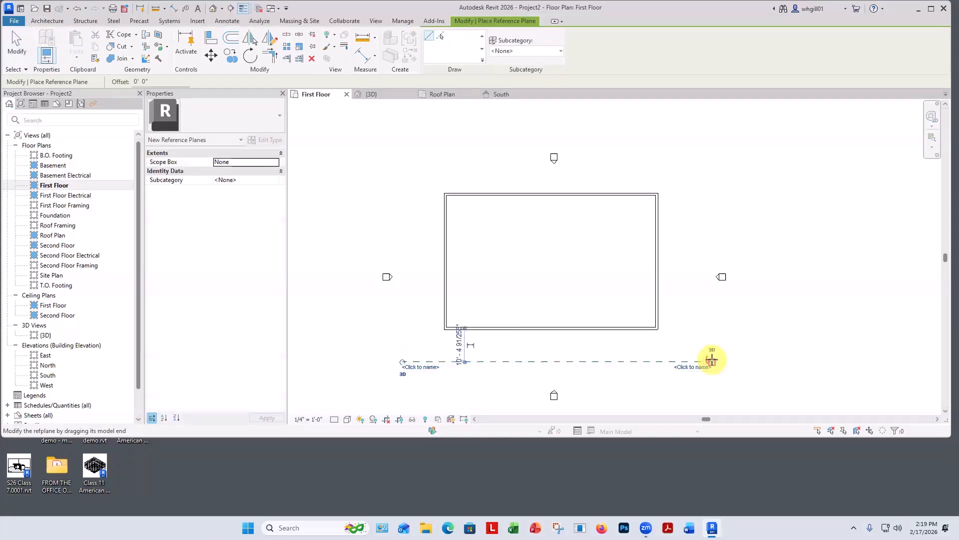
left_click(409, 170)
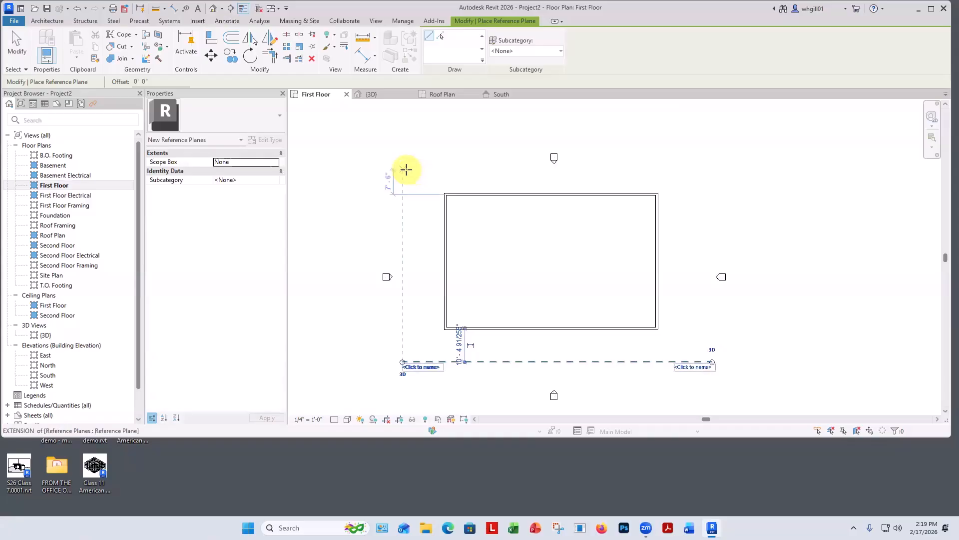
left_click(700, 171)
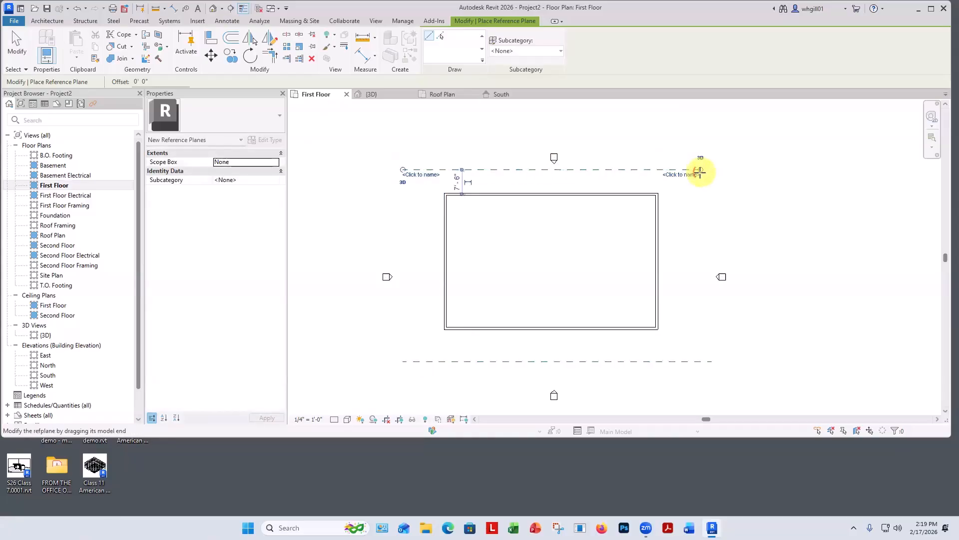
key("Escape")
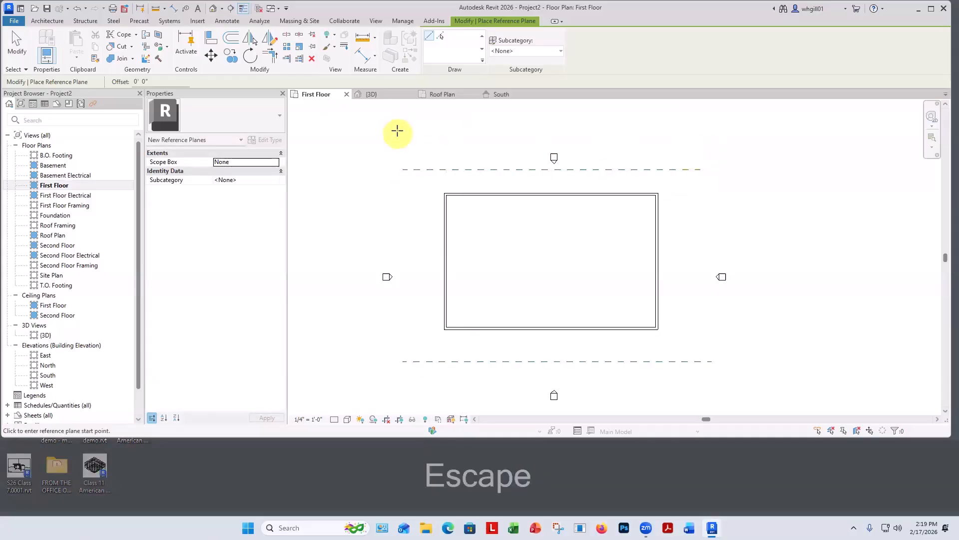
key("Escape")
key("Escape")
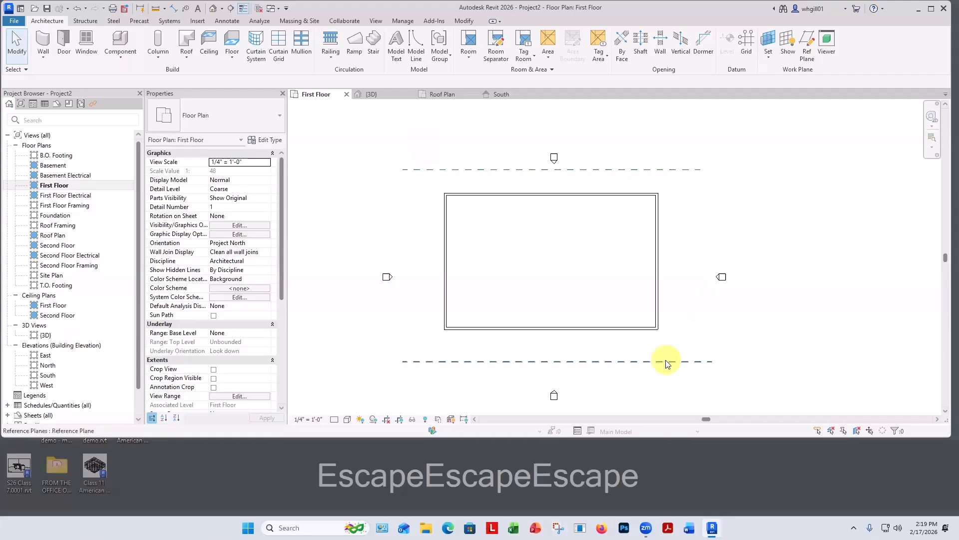
- Name the south reference plane front and the north reference plane rear
left_click(667, 362)
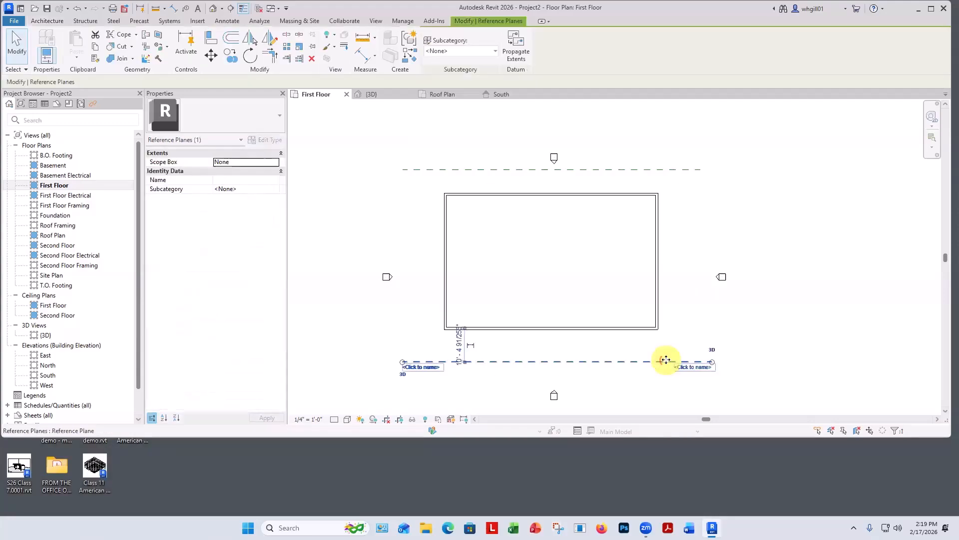
left_click(687, 368)
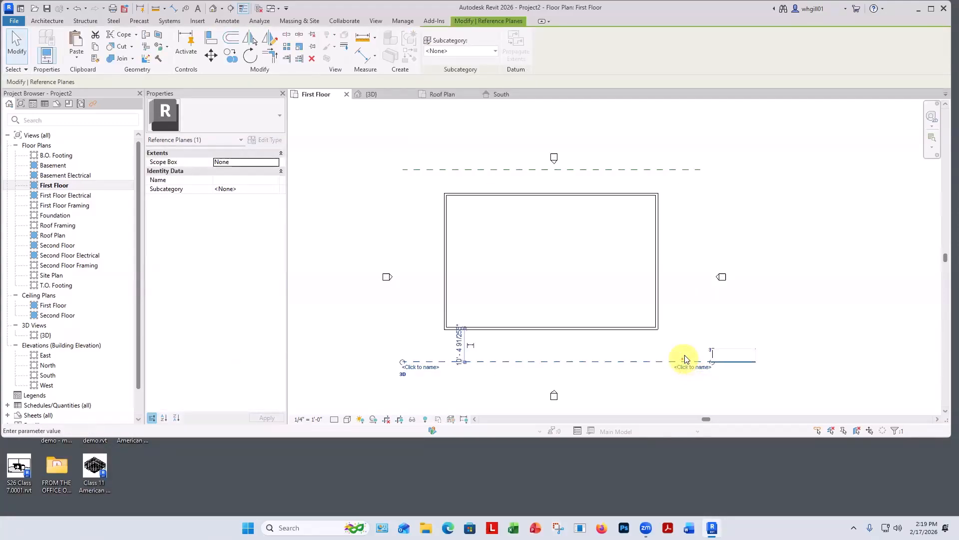
type("front")
key("Return")
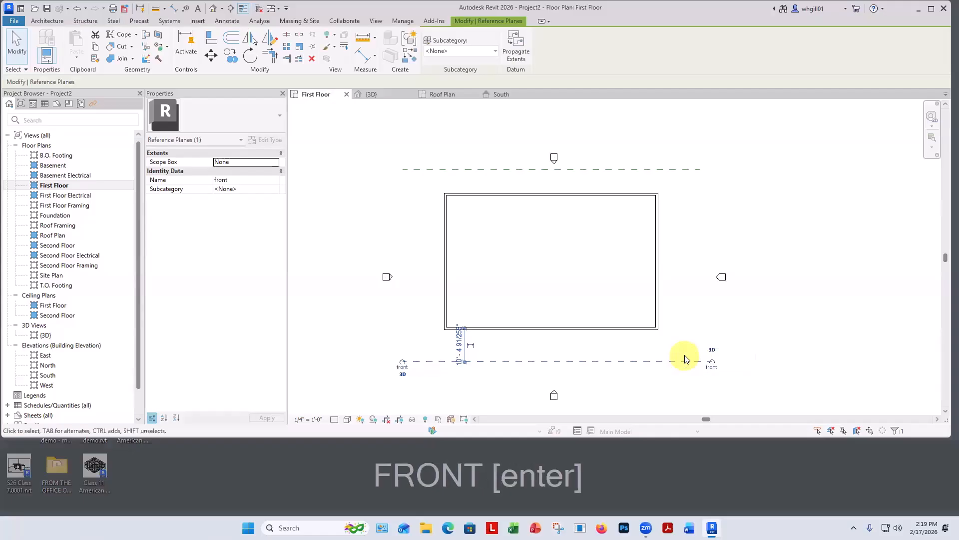
left_click(672, 170)
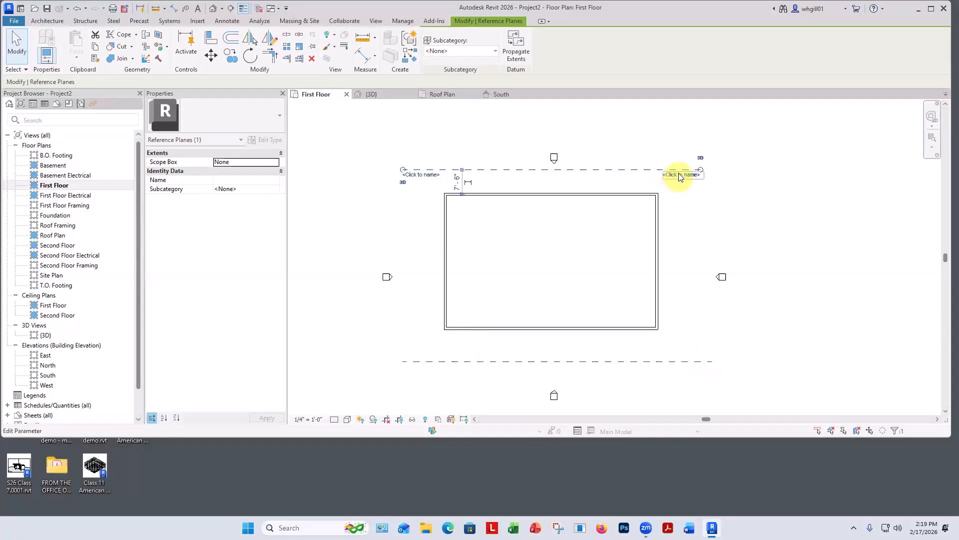
left_click(679, 175)
type("rear")
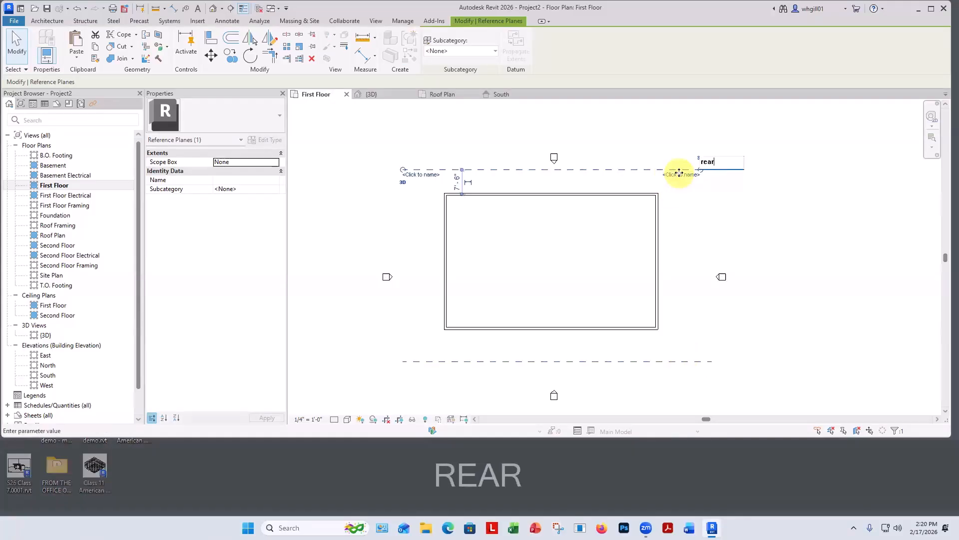
key("Return")
left_click(722, 245)
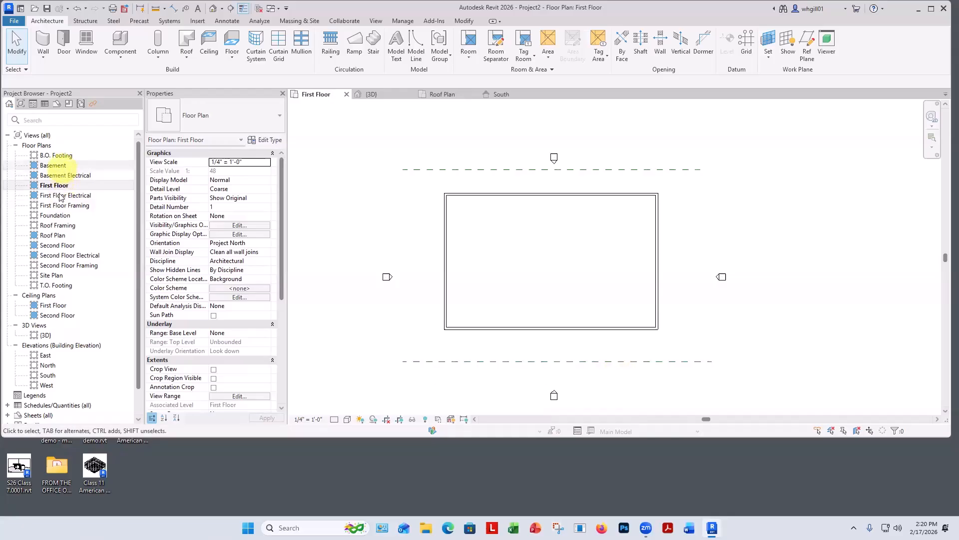
- In the South elevation, delete the Basement, T.O. Footing, B.O. Footing and Foundation levels together with their views
double_click(49, 376)
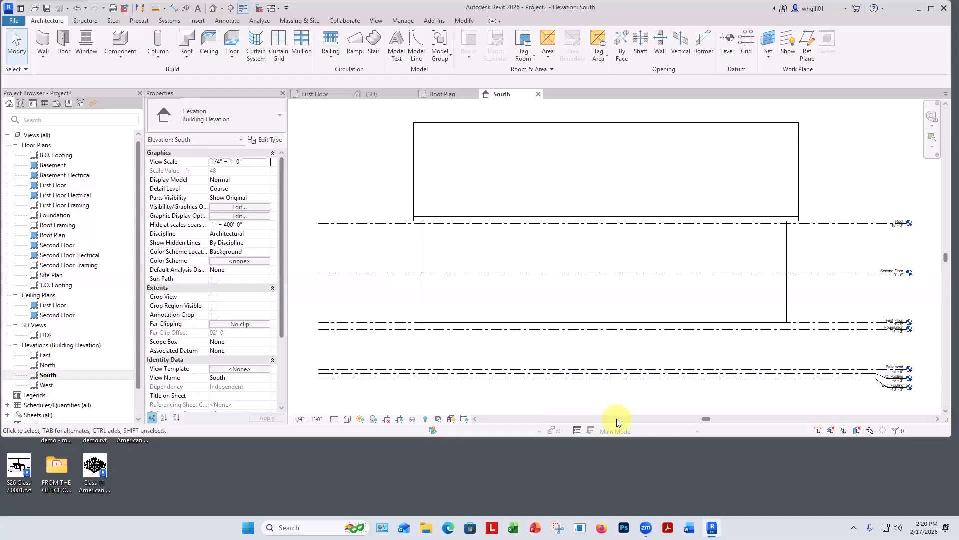
left_click_drag(567, 371, 566, 367)
key("BackSpace")
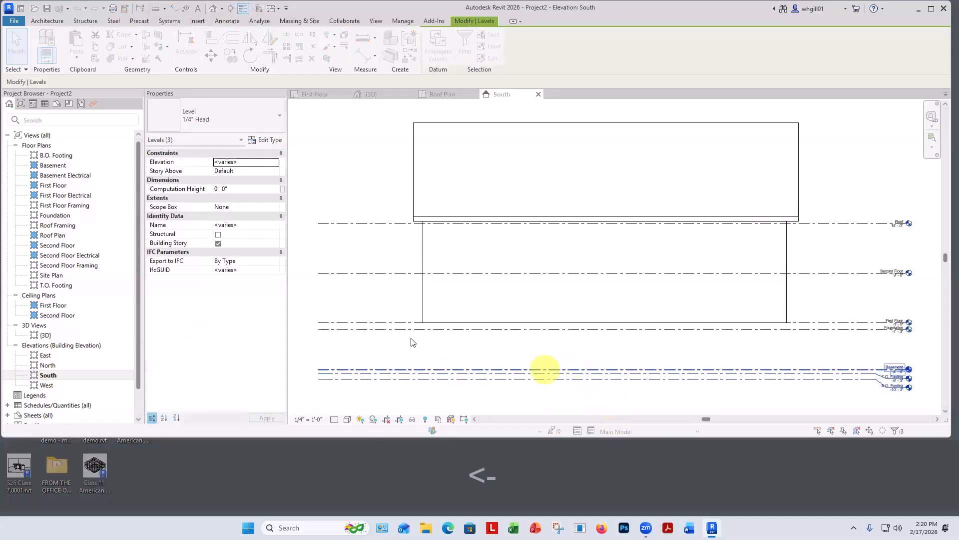
left_click(512, 257)
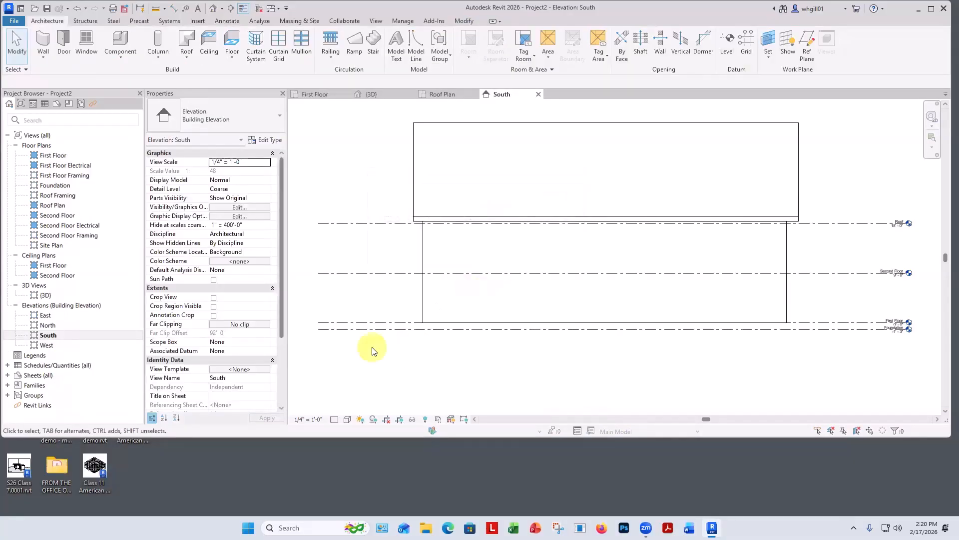
left_click(374, 329)
key("BackSpace")
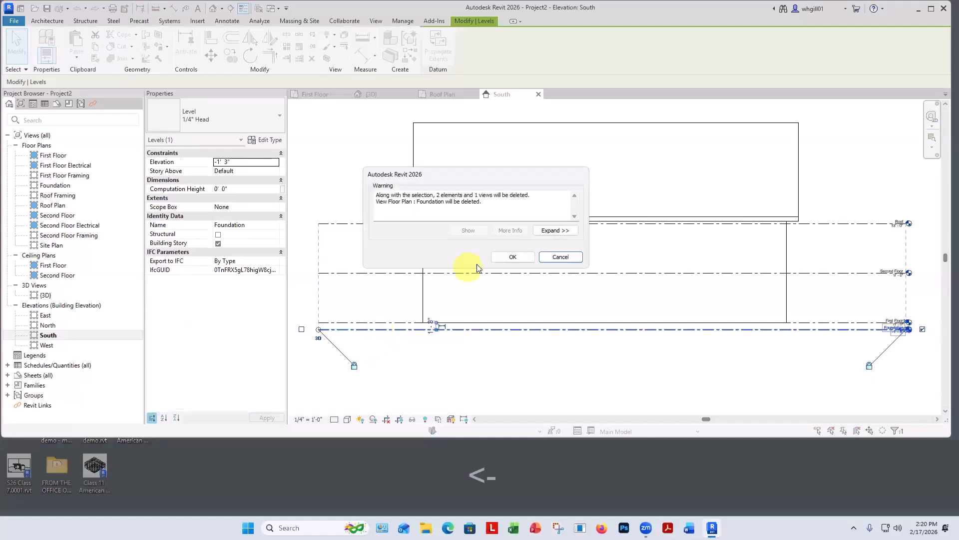
left_click(512, 257)
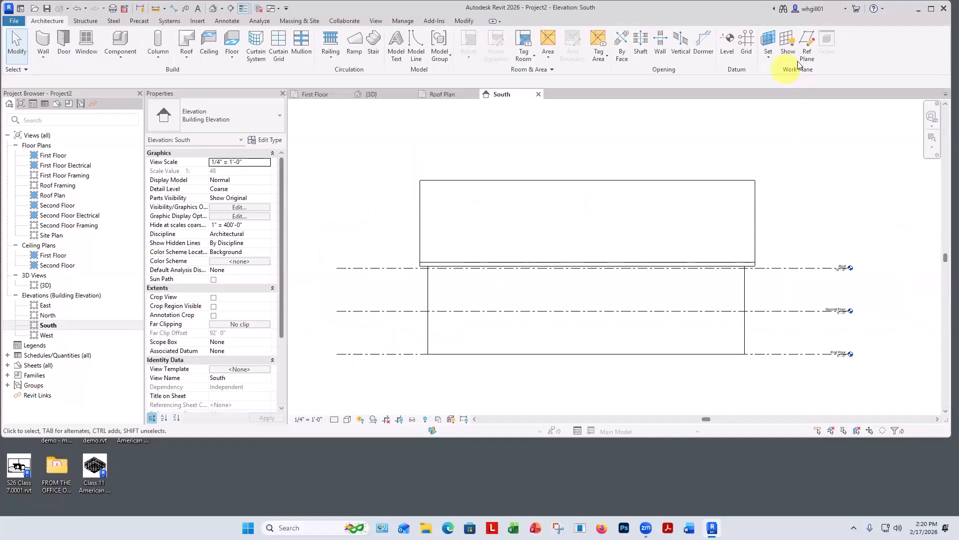
- Set the South elevation's work plane to Reference Plane : front and show the work plane
left_click(772, 60)
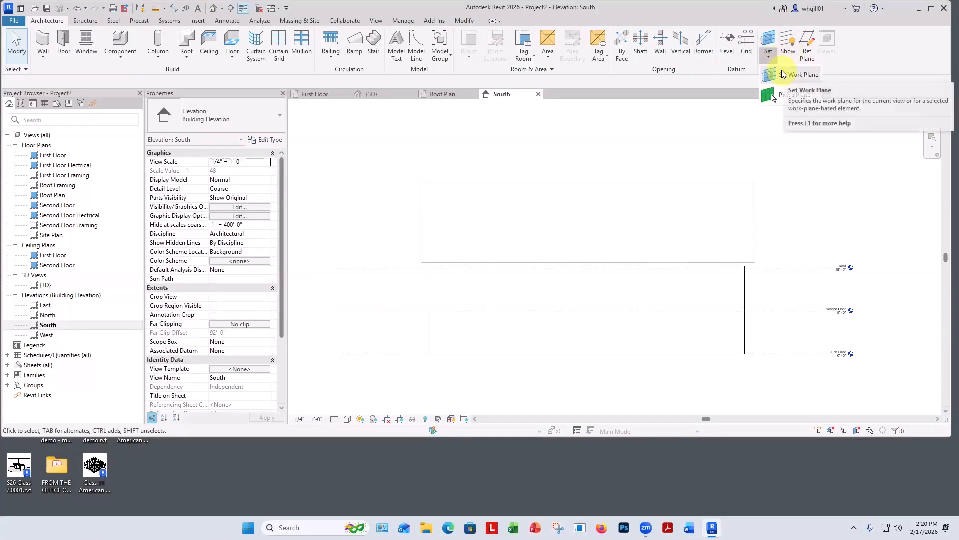
left_click(781, 74)
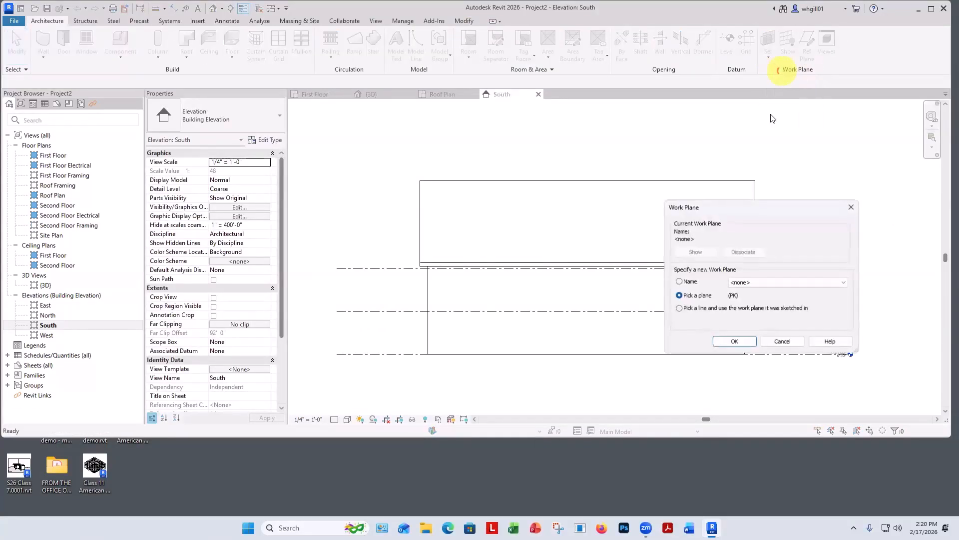
left_click(772, 282)
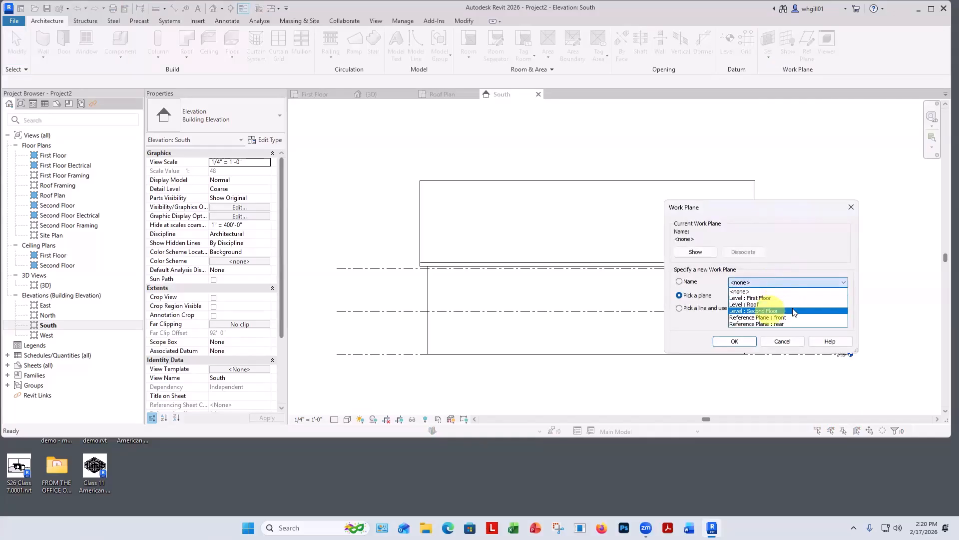
left_click(782, 321)
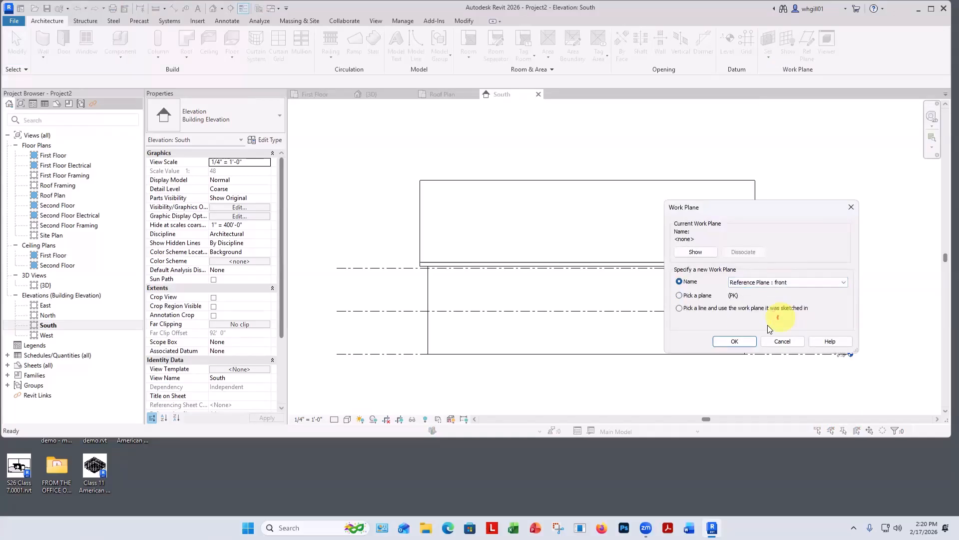
left_click(735, 341)
left_click(786, 54)
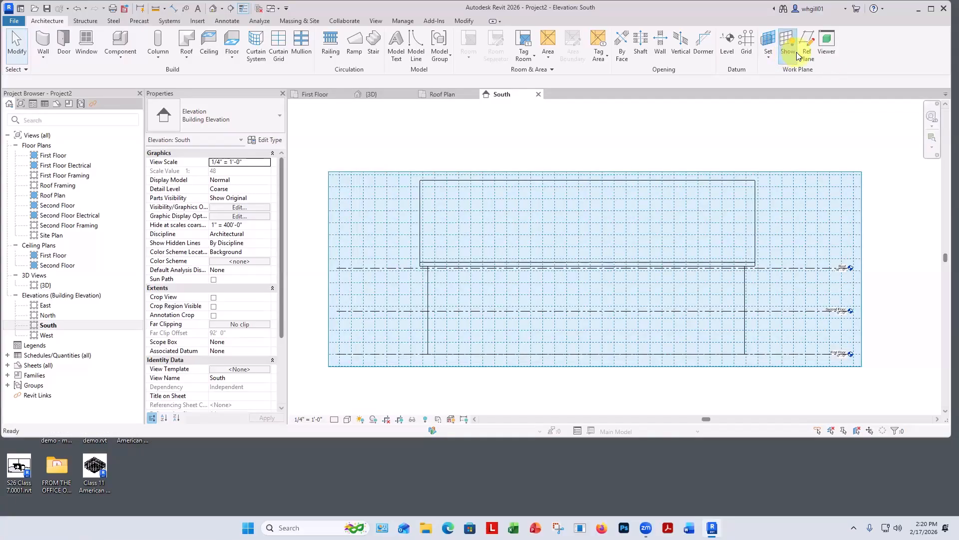
left_click(366, 114)
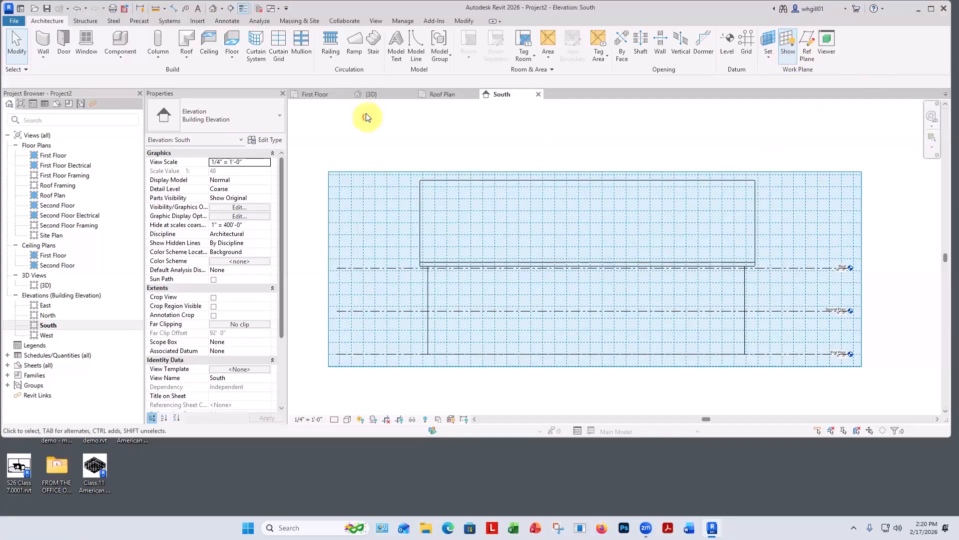
- Turn on Show Mass Form and Floors and start an in-place mass named roof
left_click(290, 21)
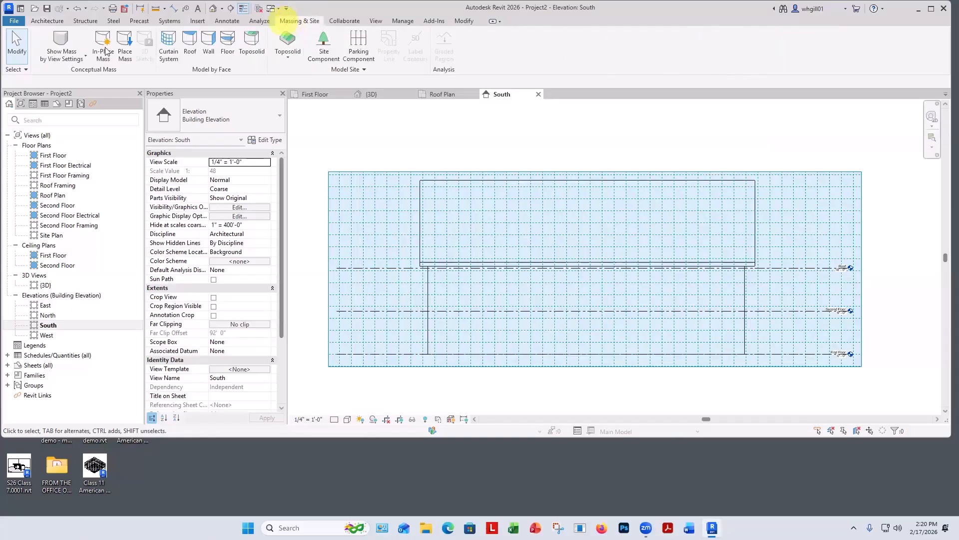
left_click(64, 57)
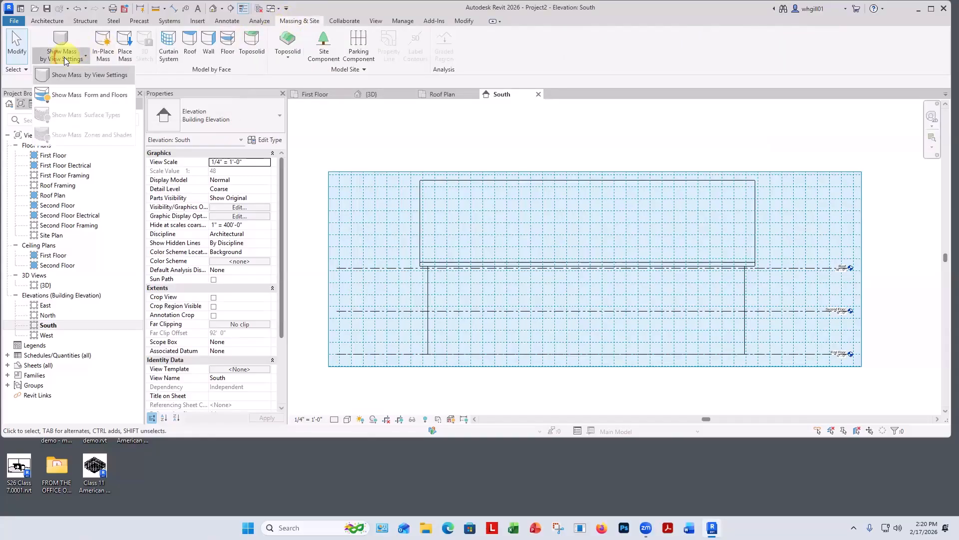
left_click(69, 96)
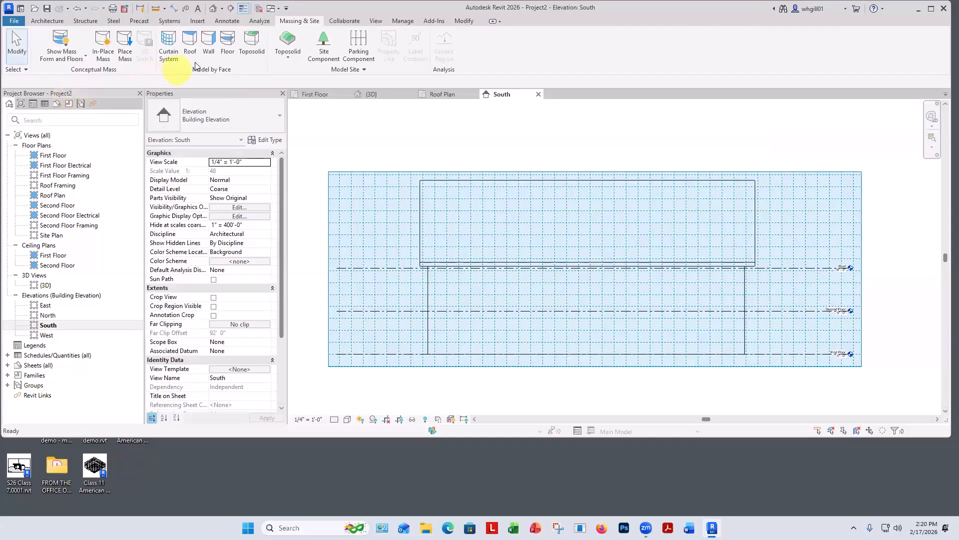
left_click(104, 45)
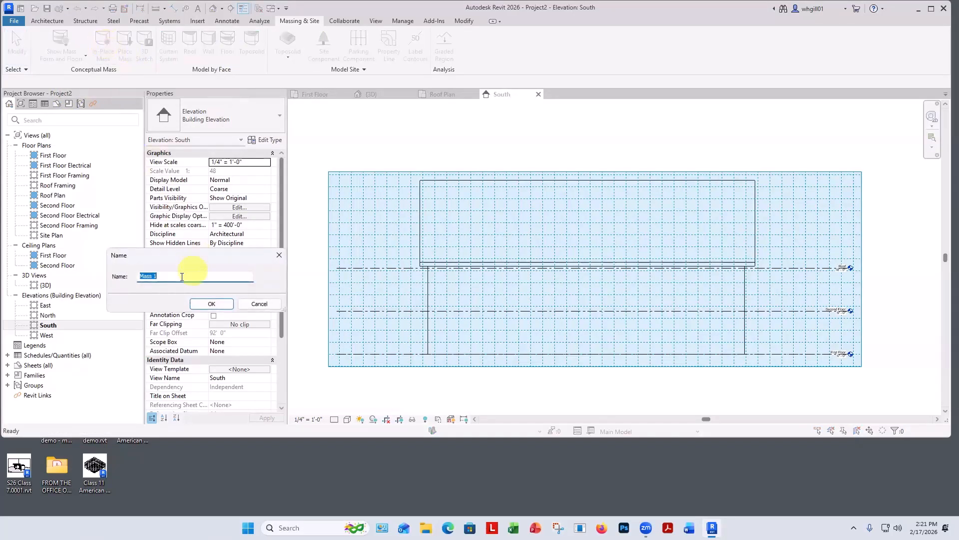
left_click(171, 276)
left_click_drag(139, 273, 131, 274)
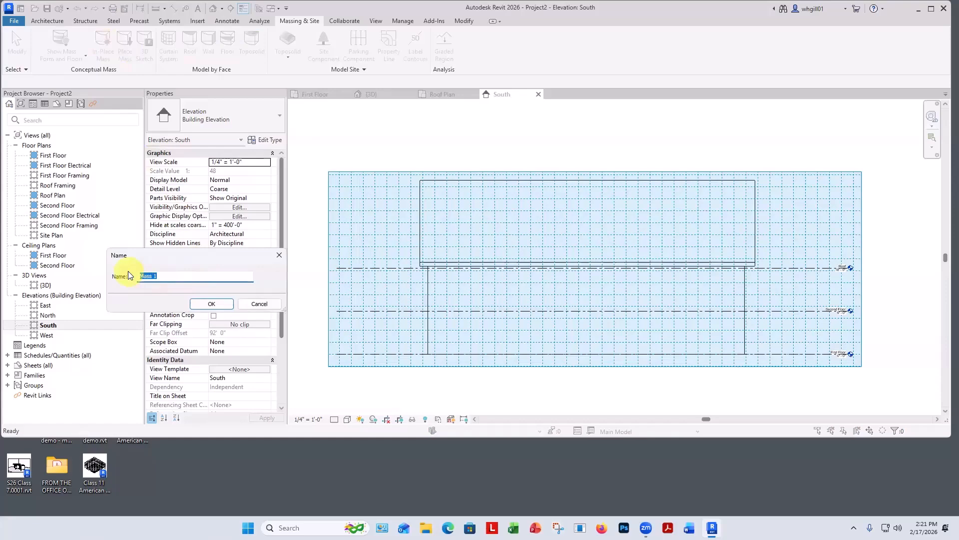
type("roof")
key("Return")
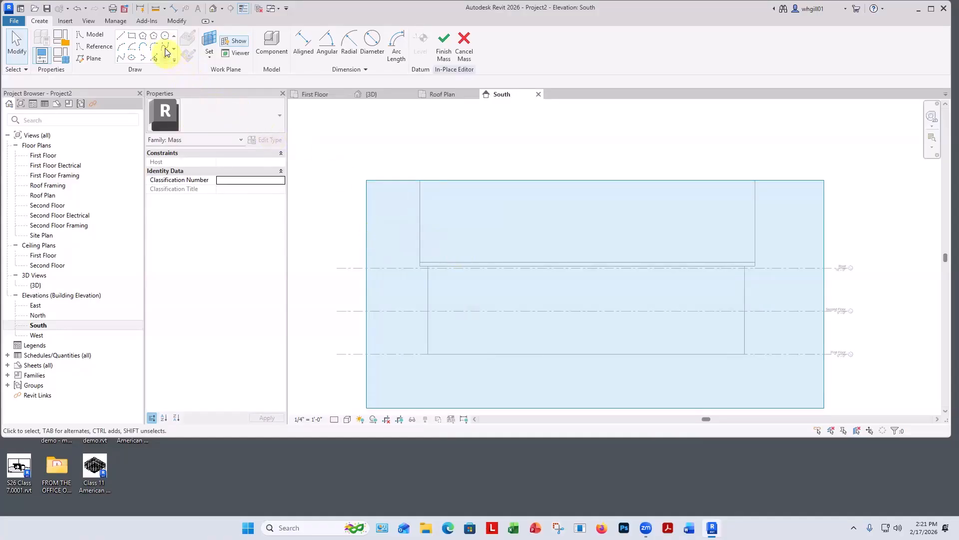
- Draw a wavy spline on the front plane in the South elevation, arching over the building and dipping before ending at the Roof level
left_click(165, 48)
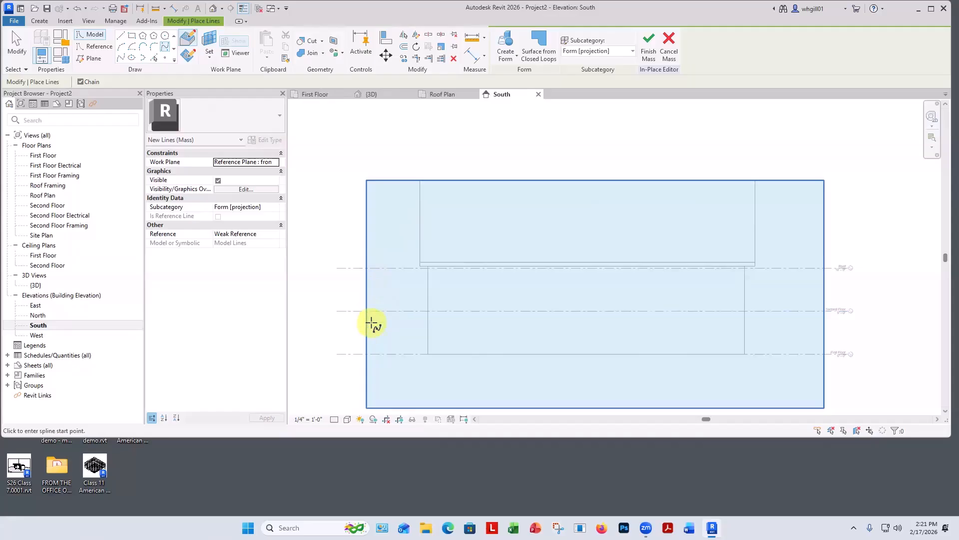
left_click(372, 322)
left_click(489, 229)
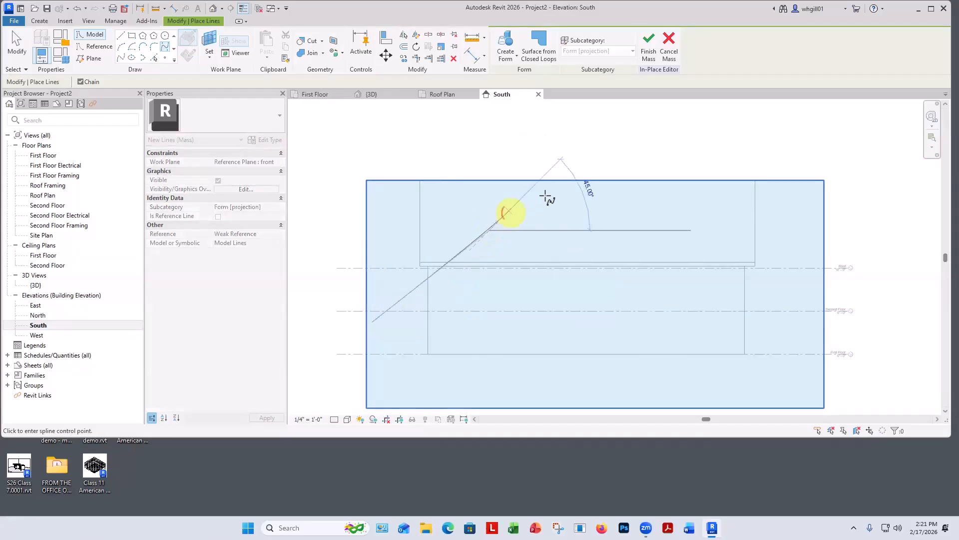
left_click(556, 193)
left_click(661, 206)
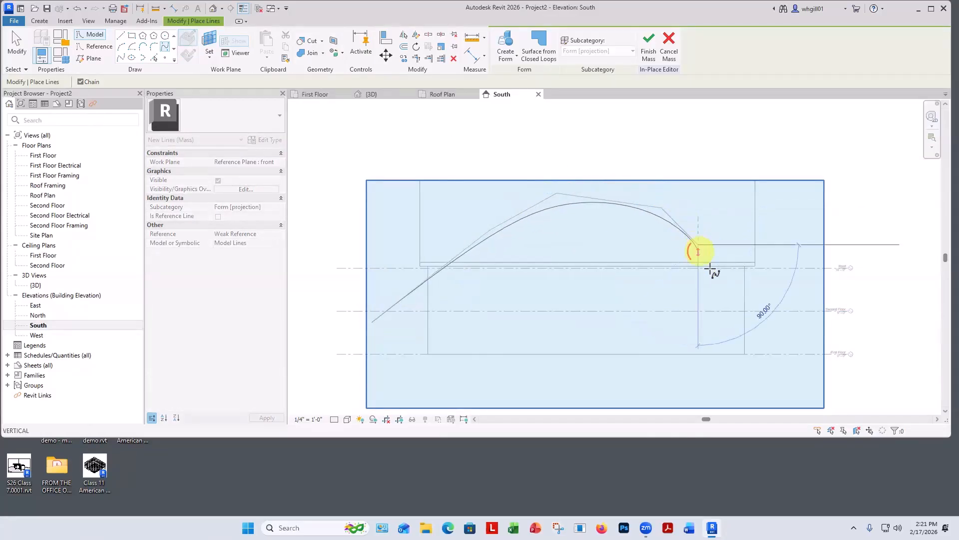
left_click(715, 273)
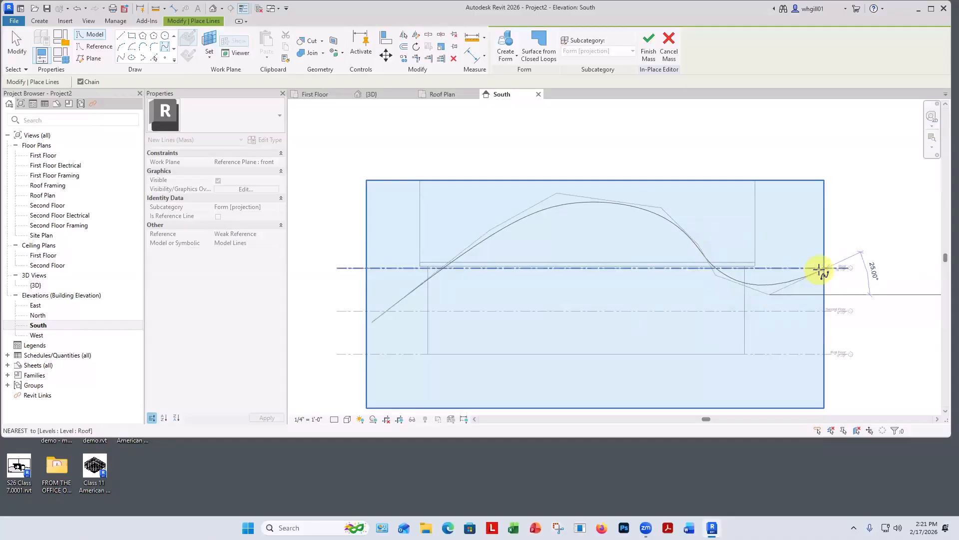
left_click(819, 270)
key("Return")
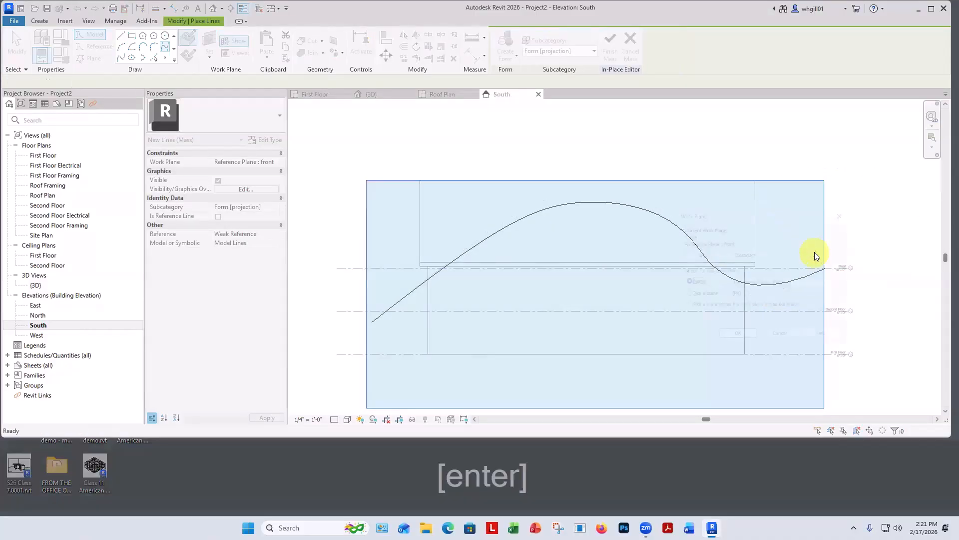
key("Return")
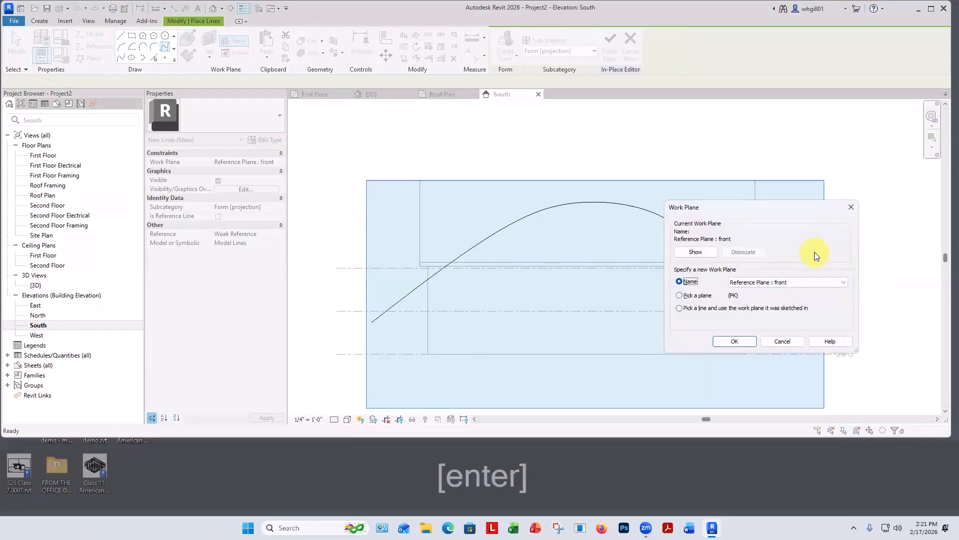
left_click(736, 342)
left_click(502, 236)
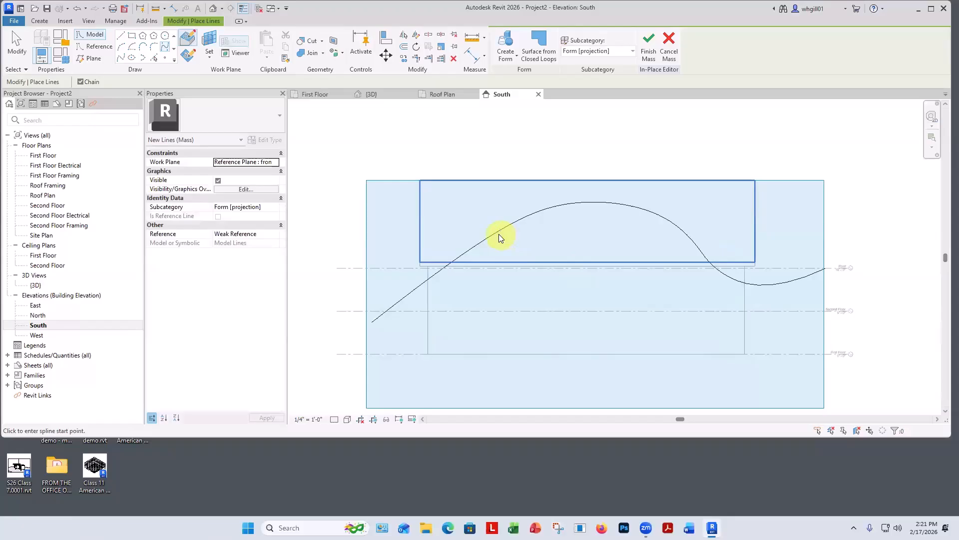
key("Escape")
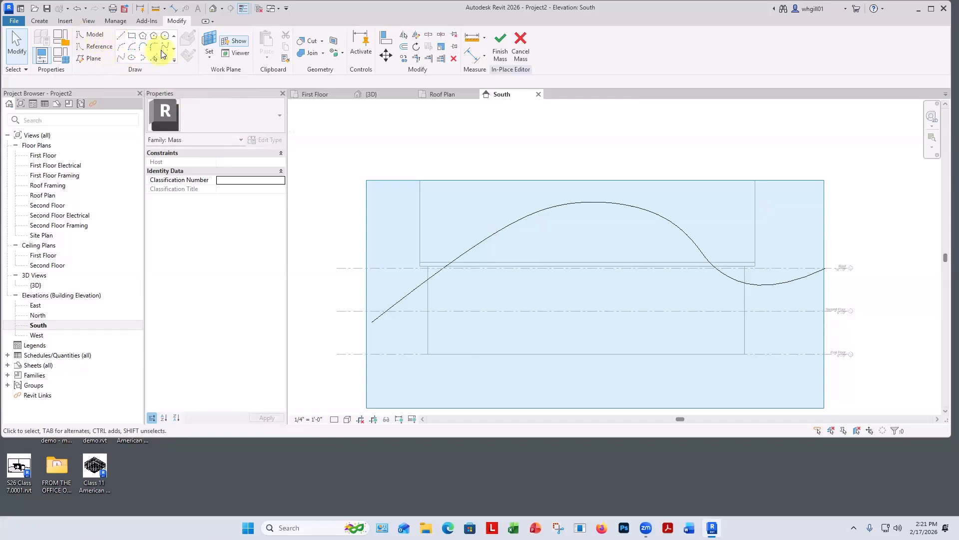
- Set the work plane to Reference Plane : rear and draw a shallow sagging spline that spans the building and rises toward the east
left_click(165, 48)
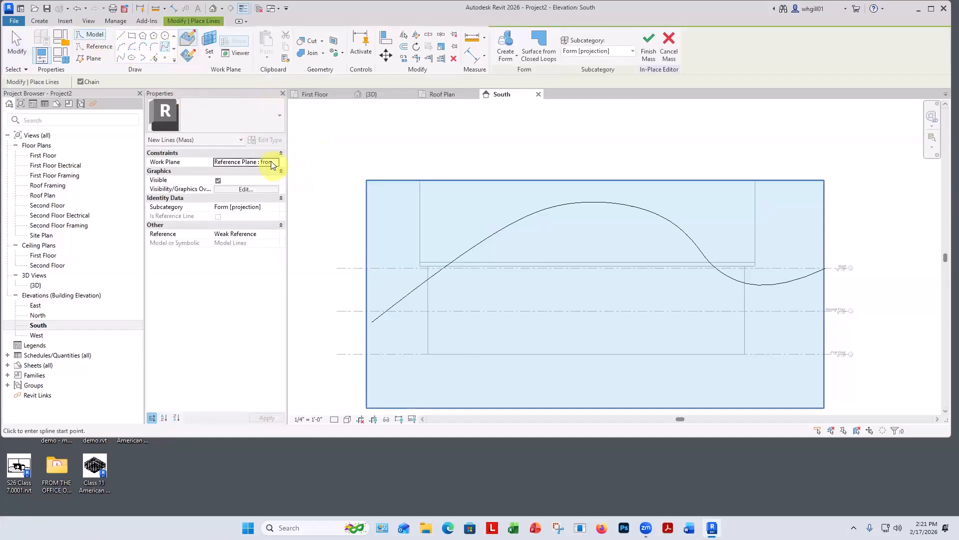
left_click(277, 165)
left_click(265, 178)
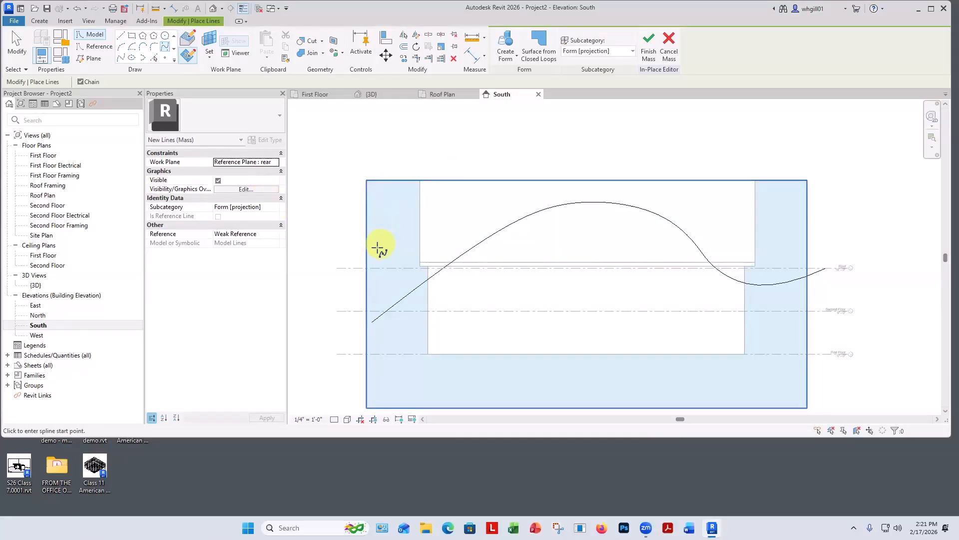
left_click(378, 242)
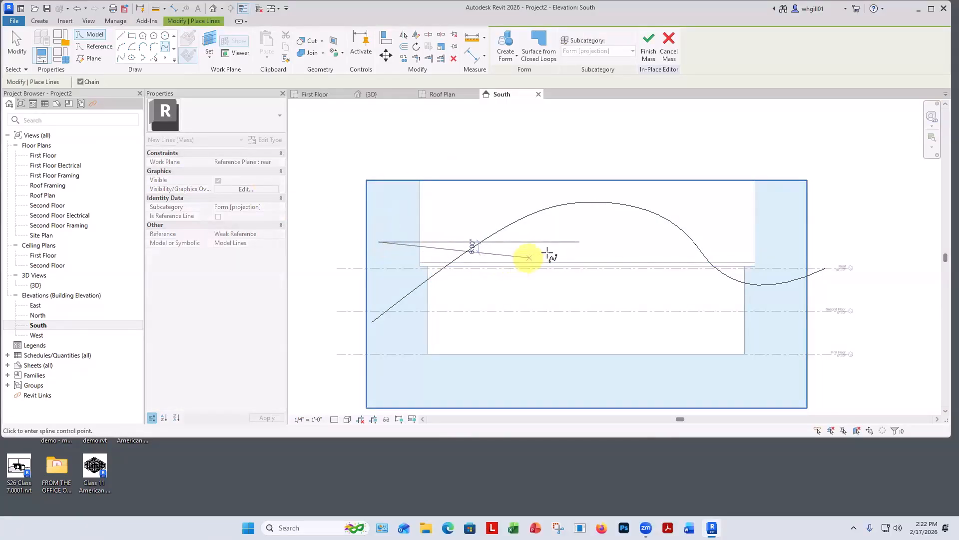
left_click(556, 254)
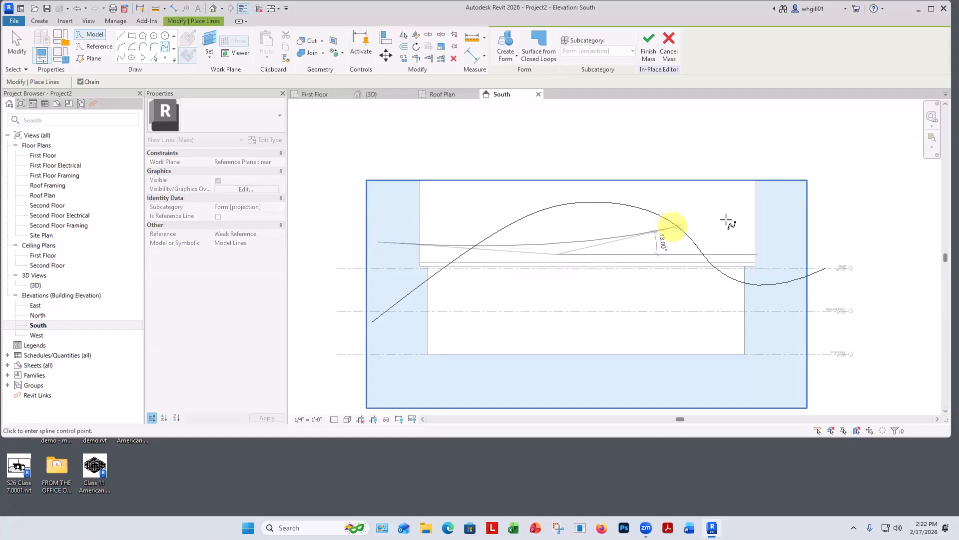
left_click(745, 217)
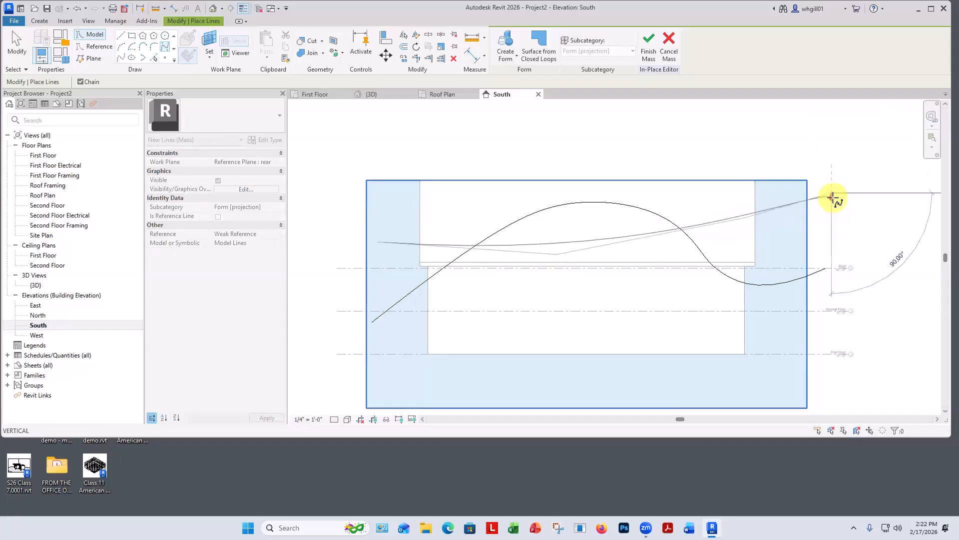
key("Return")
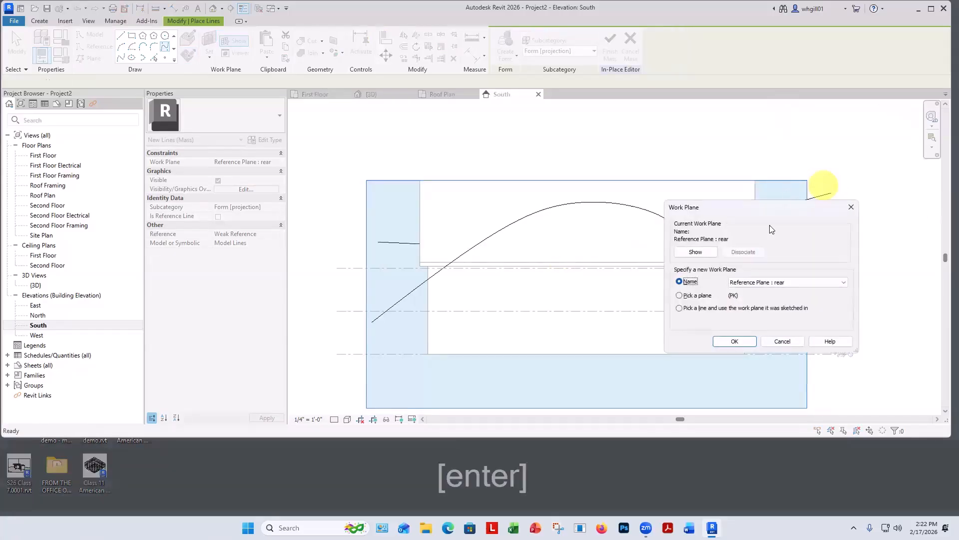
left_click(744, 342)
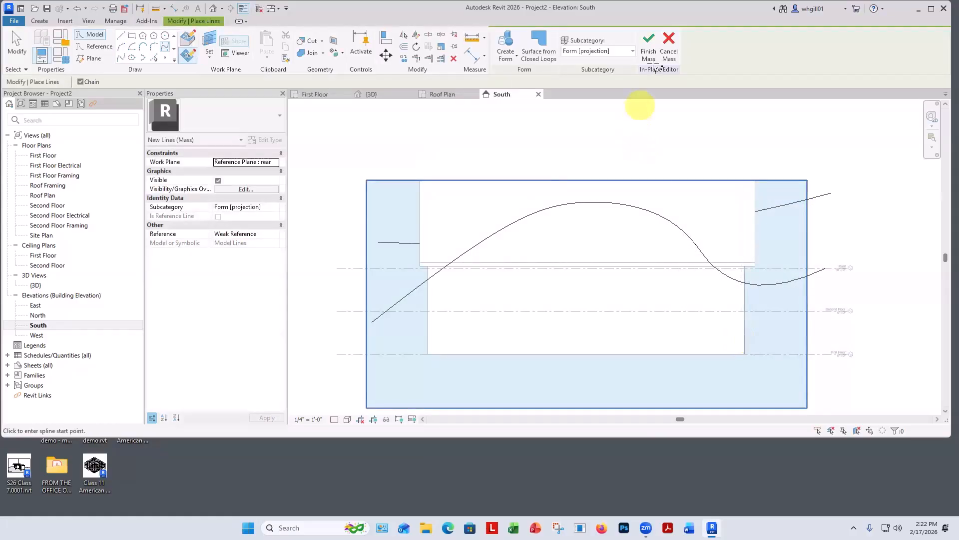
left_click(661, 163)
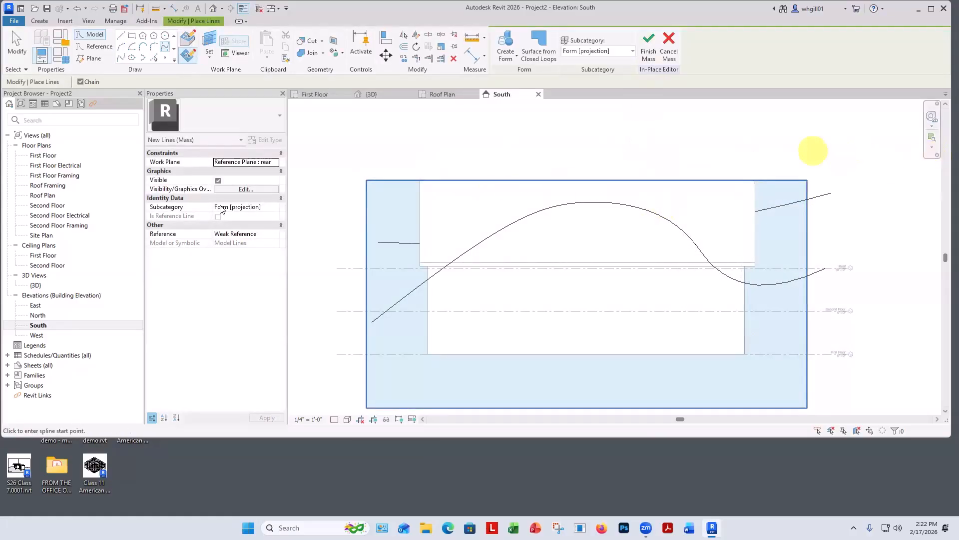
- In the {3D} view, create a solid form from the front and rear splines and finish the mass
double_click(35, 284)
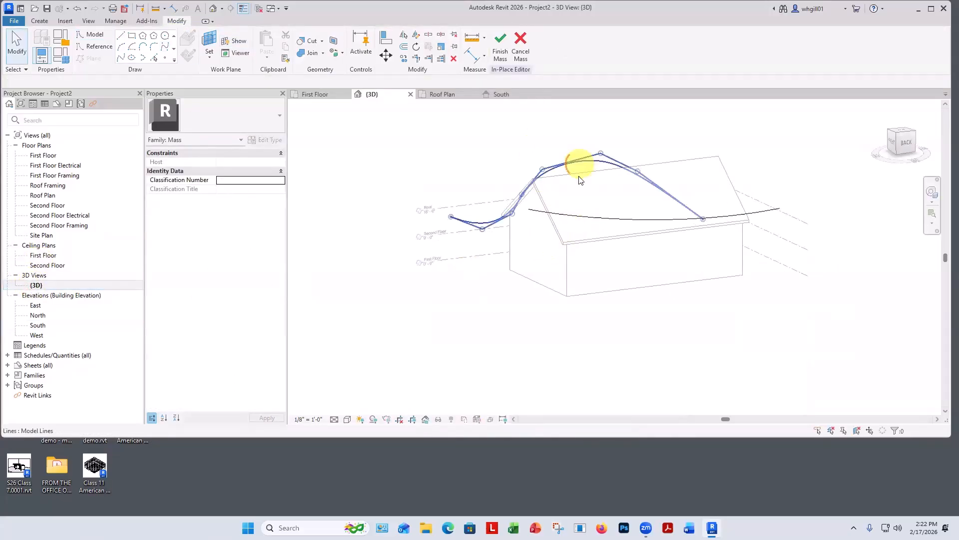
left_click(578, 165)
left_click(577, 216, "ctrl")
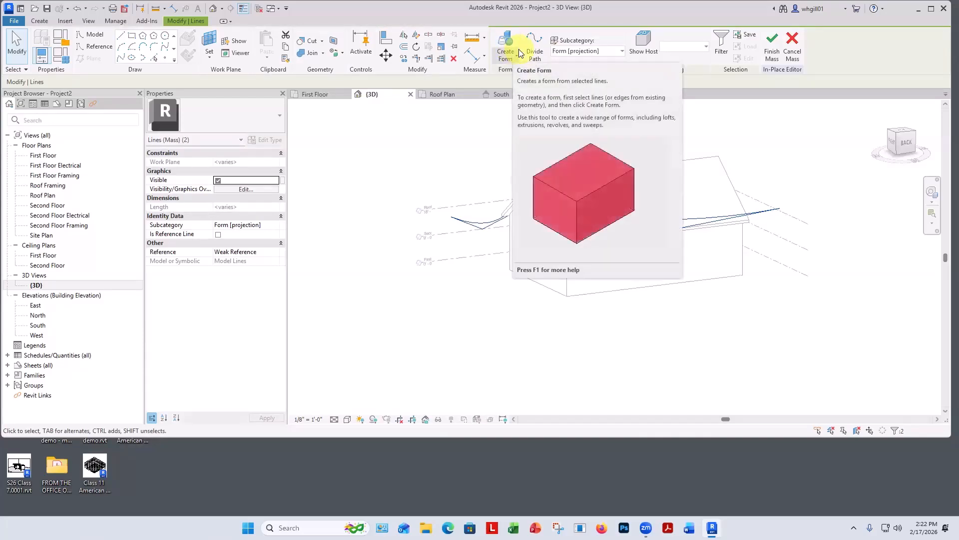
left_click(518, 56)
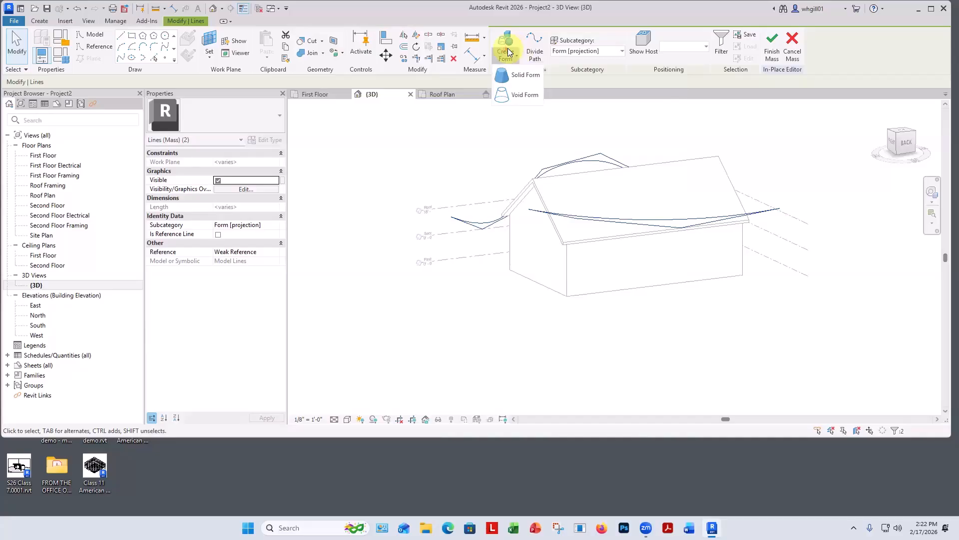
left_click(520, 76)
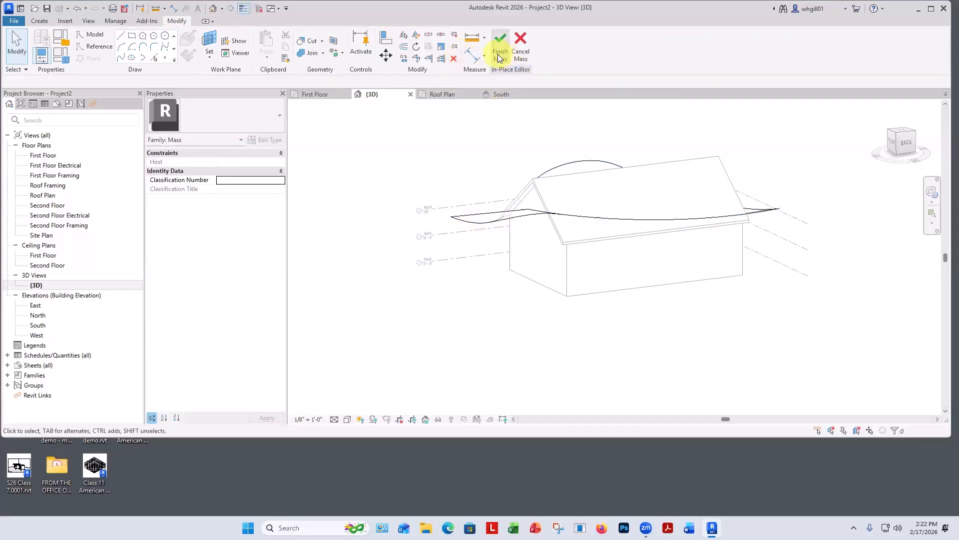
left_click(499, 56)
- Set the 3D view's visual style to Shaded and view the mass from the front of the building
middle_click_drag(403, 272, 369, 387, "shift")
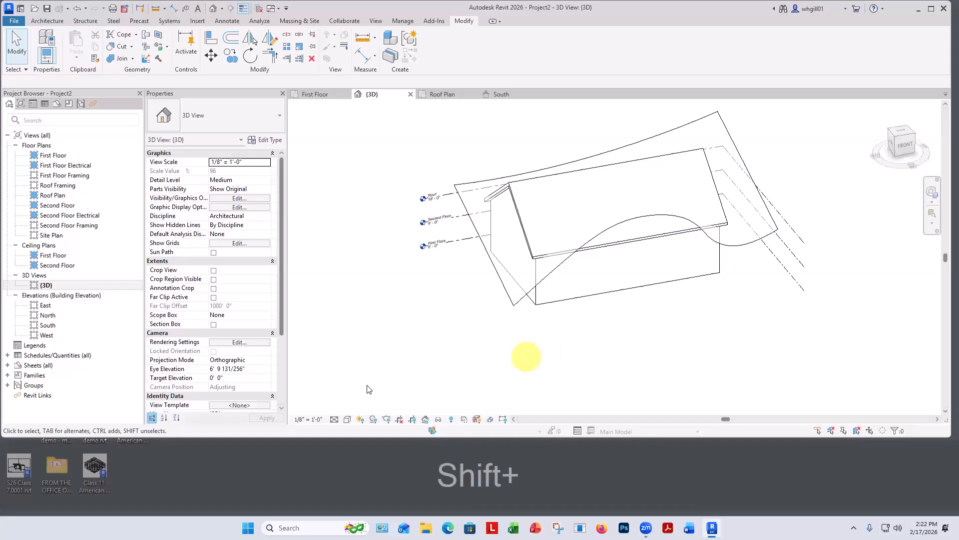
left_click(347, 419)
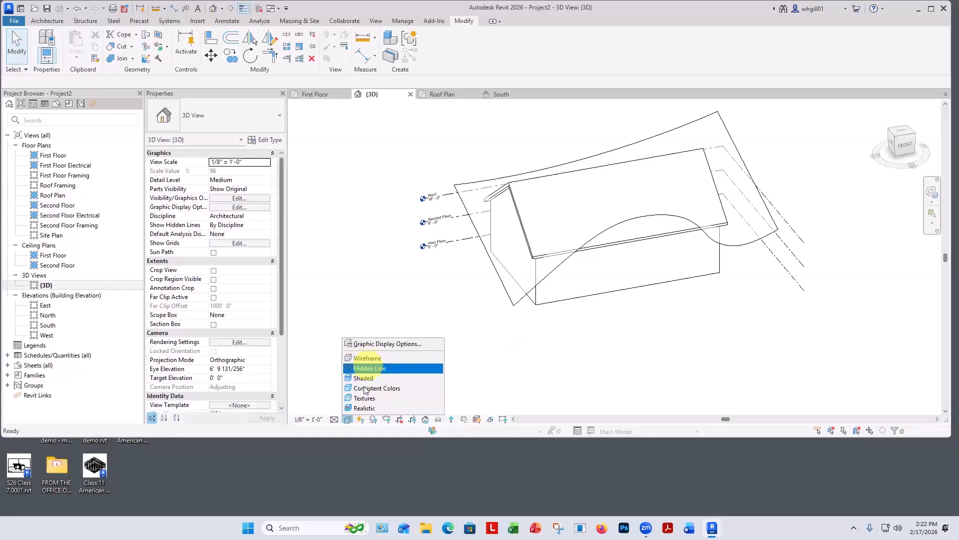
left_click(371, 378)
middle_click_drag(476, 356, 431, 316, "shift")
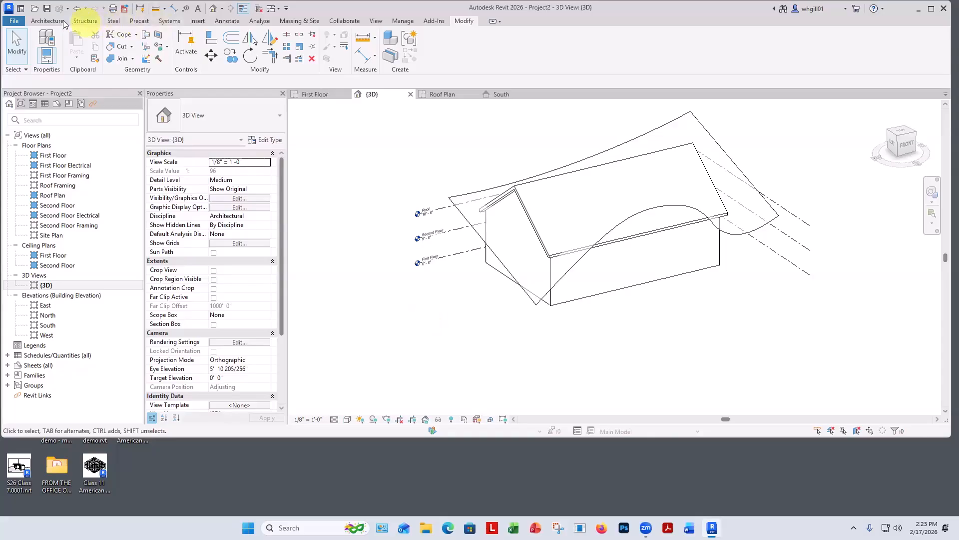
- Create a Roof by Face of type Sloped Glazing on the curved mass surface
left_click(48, 21)
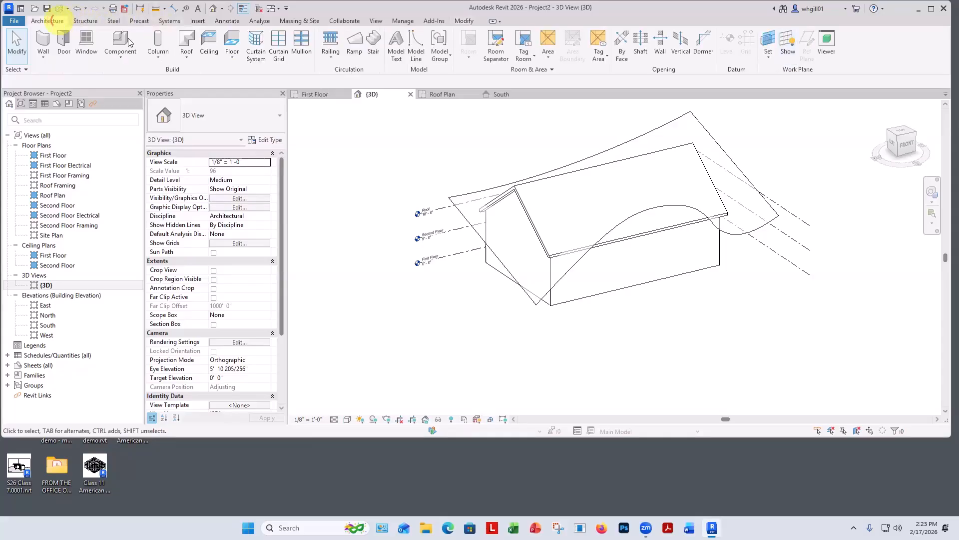
left_click(186, 57)
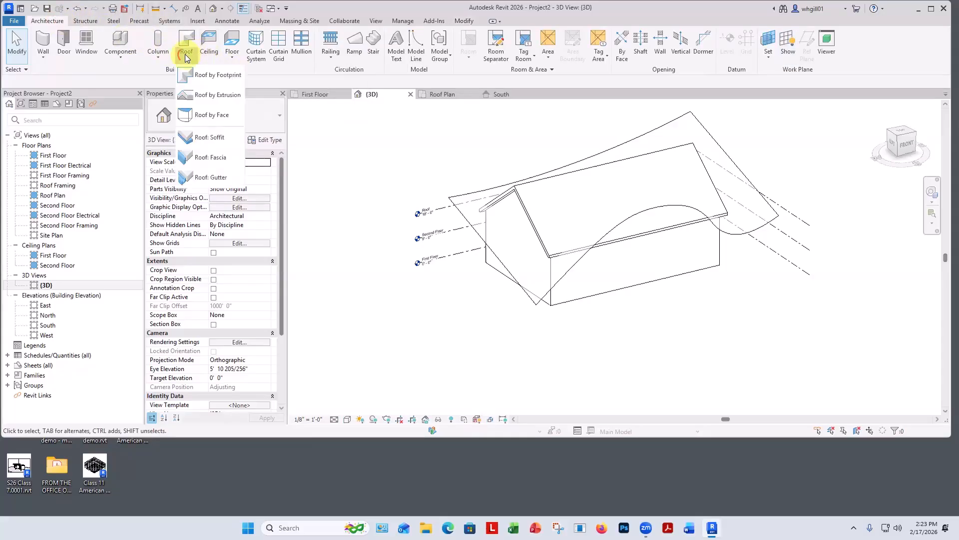
left_click(208, 116)
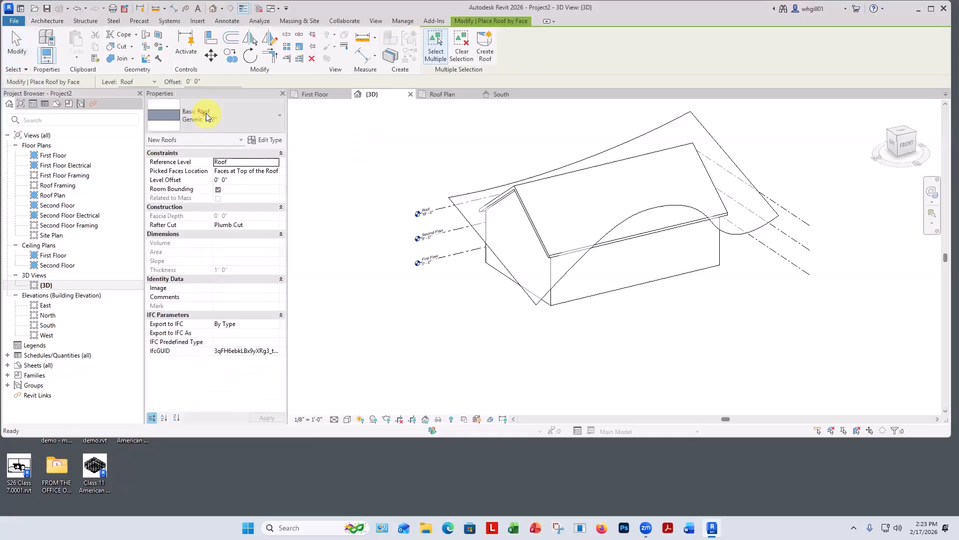
left_click(220, 124)
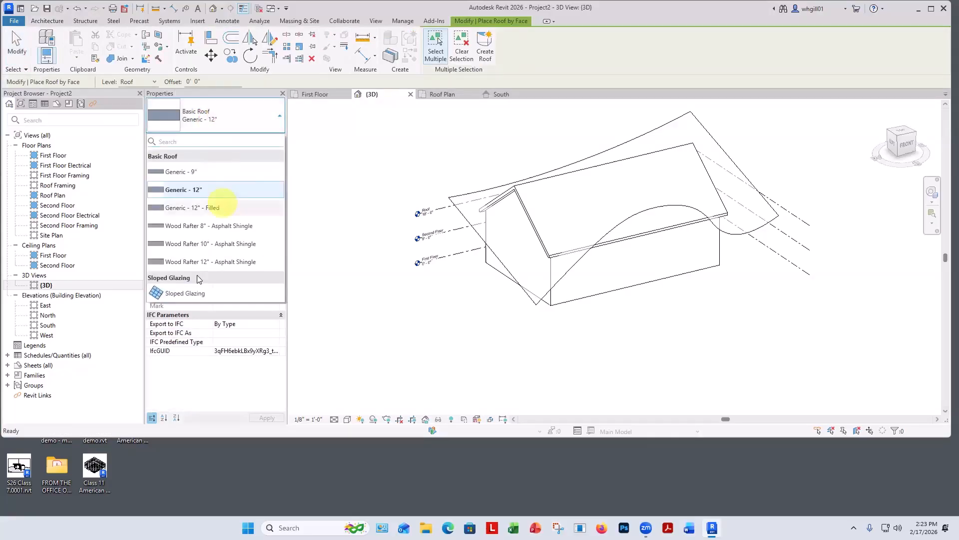
left_click(185, 294)
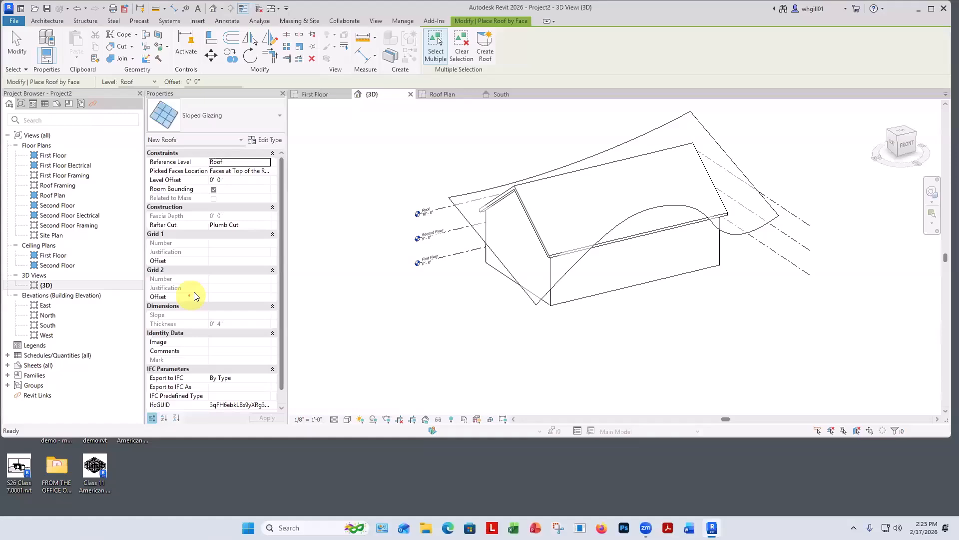
left_click(454, 200)
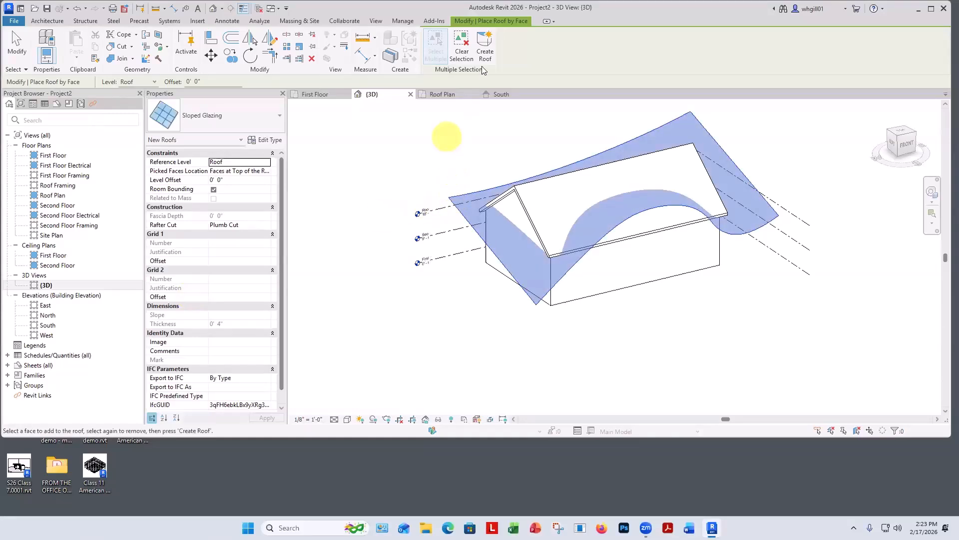
left_click(488, 55)
key("Escape")
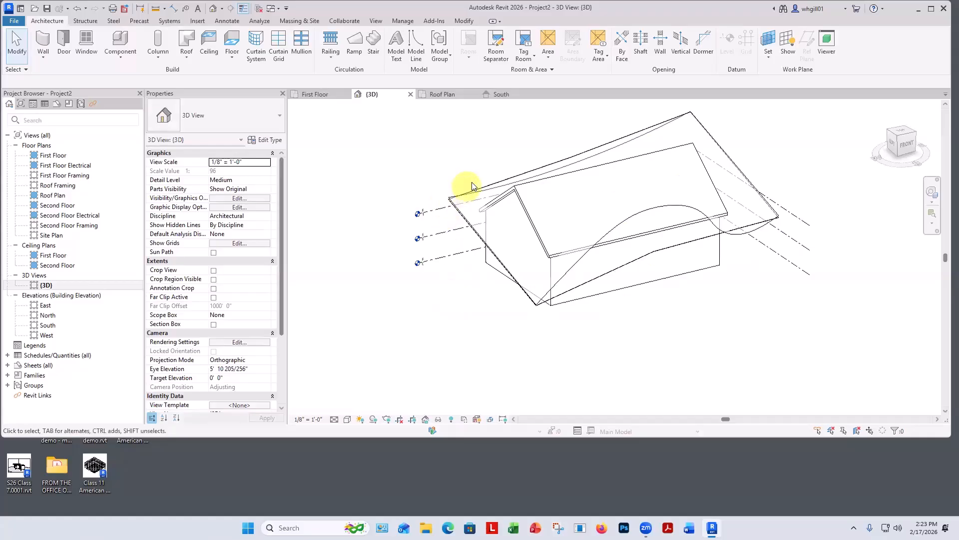
- Duplicate the new roof's Sloped Glazing type under the name roof glazing
left_click(499, 181)
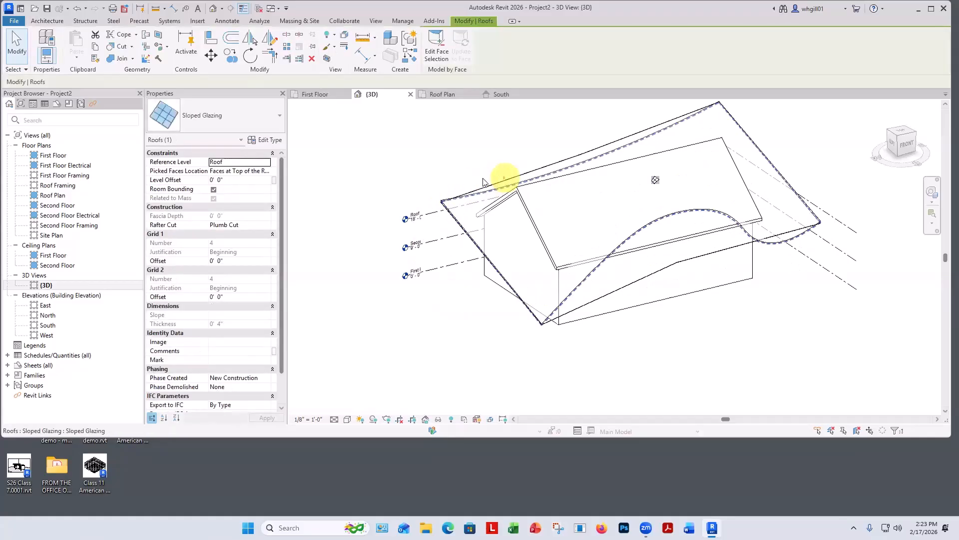
left_click(265, 140)
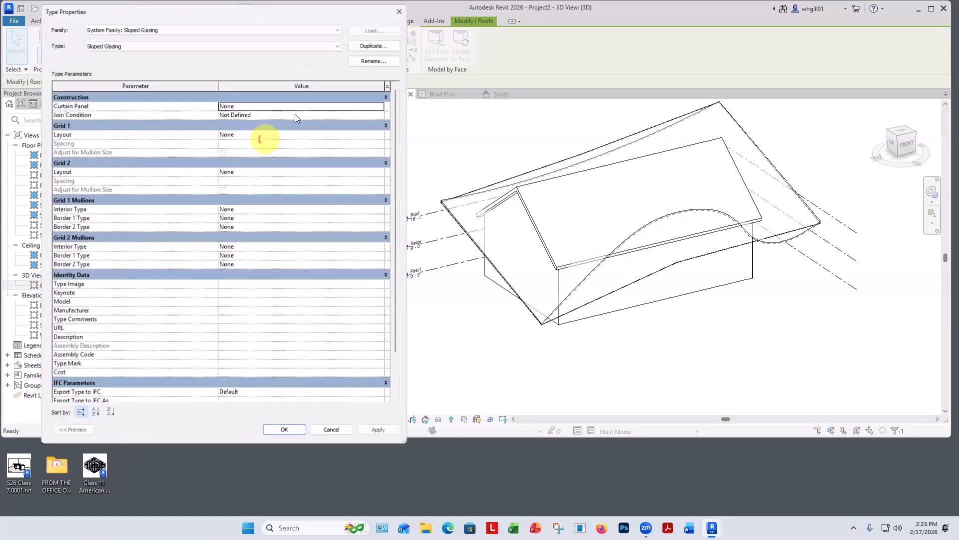
left_click(368, 43)
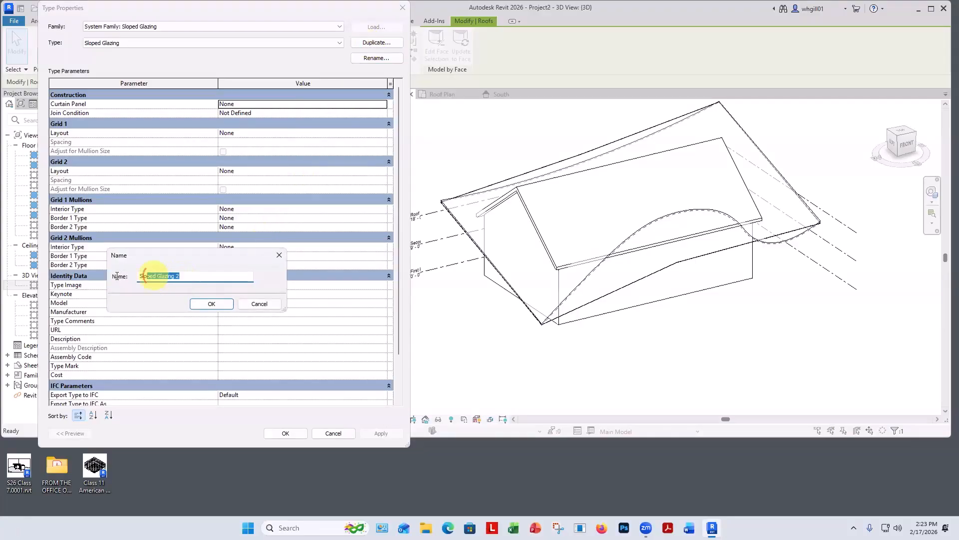
type("roof g")
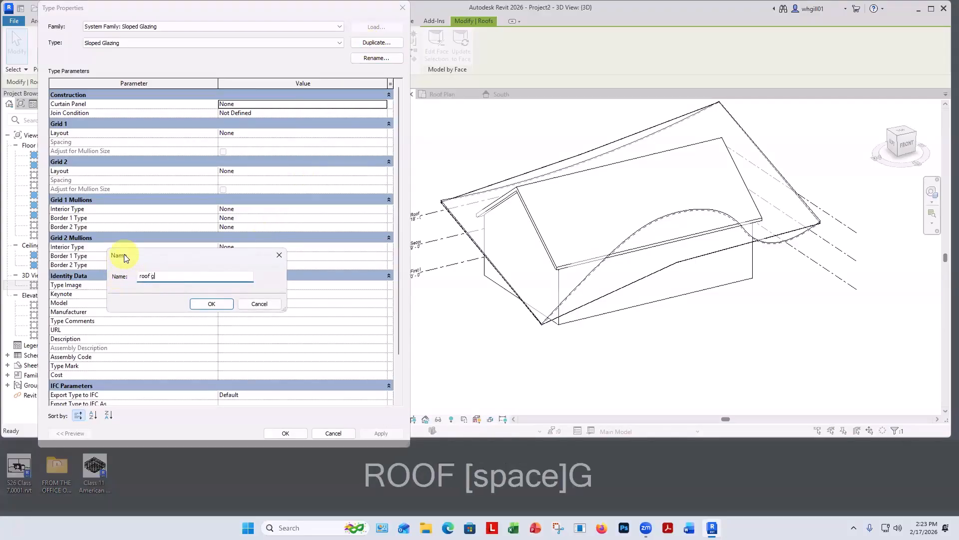
type("lazing")
key("Return")
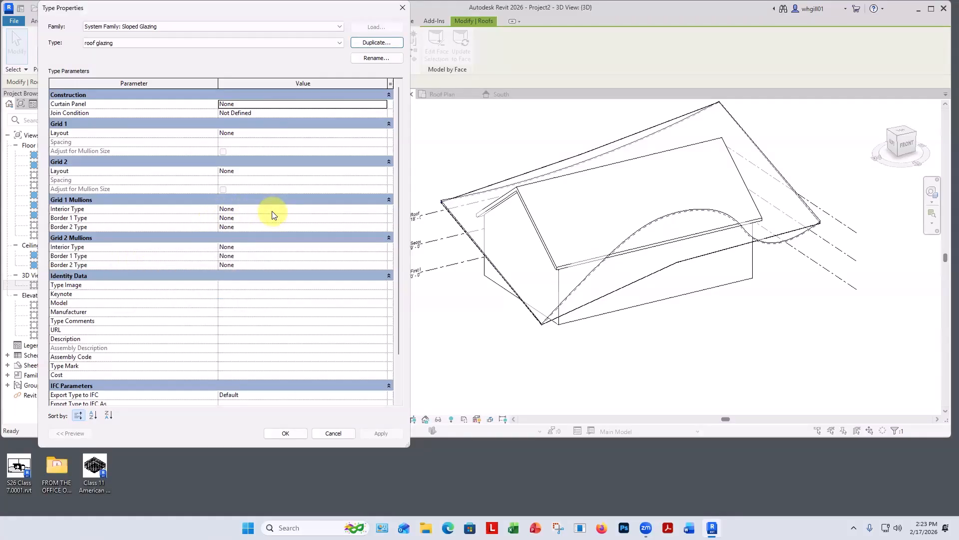
- Assign Rectangular Mullion 1 to the Interior, Border 1 and Border 2 types of the Grid 1 mullions
left_click(271, 212)
left_click(382, 209)
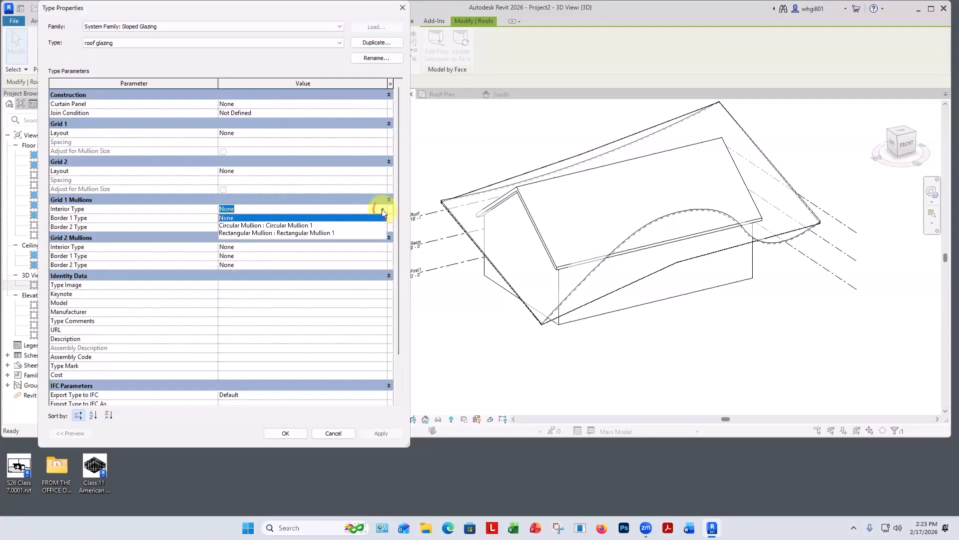
left_click(316, 230)
left_click(348, 221)
left_click(349, 222)
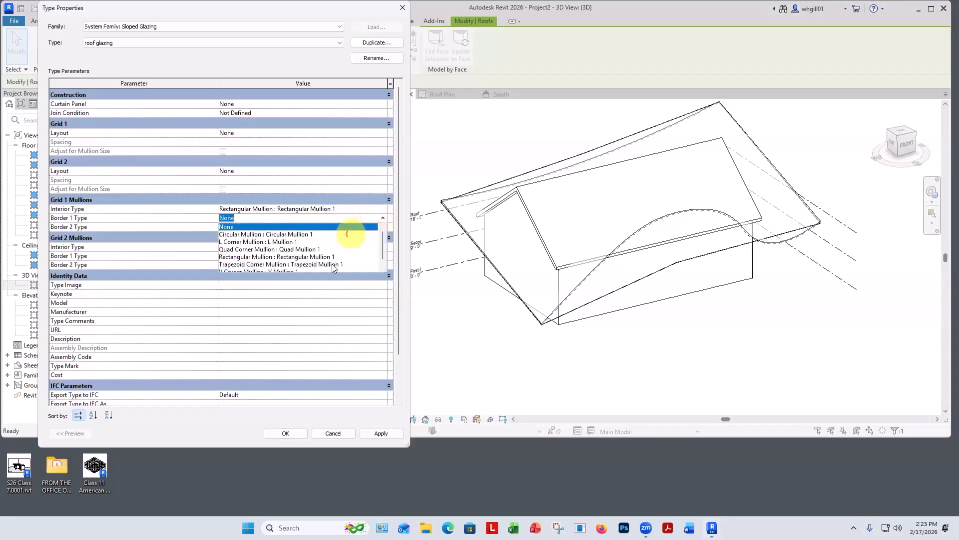
left_click(321, 256)
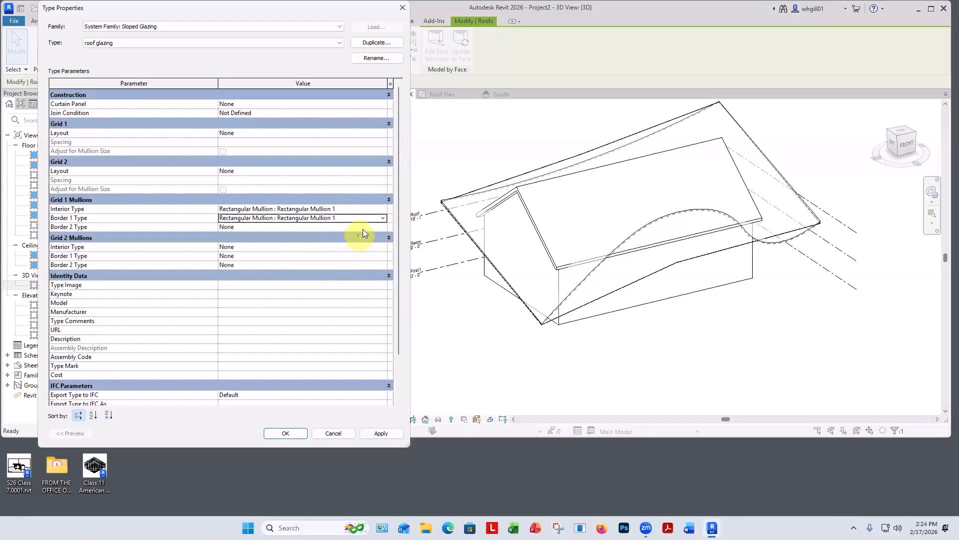
left_click(364, 226)
left_click(382, 227)
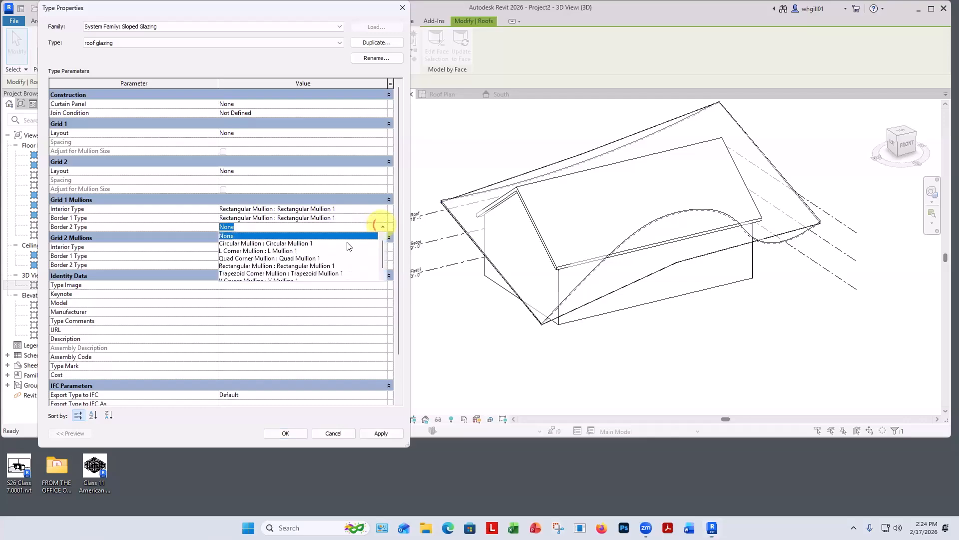
left_click(369, 251)
- Assign Rectangular Mullion 1 to the Interior, Border 1 and Border 2 types of the Grid 2 mullions
left_click(368, 248)
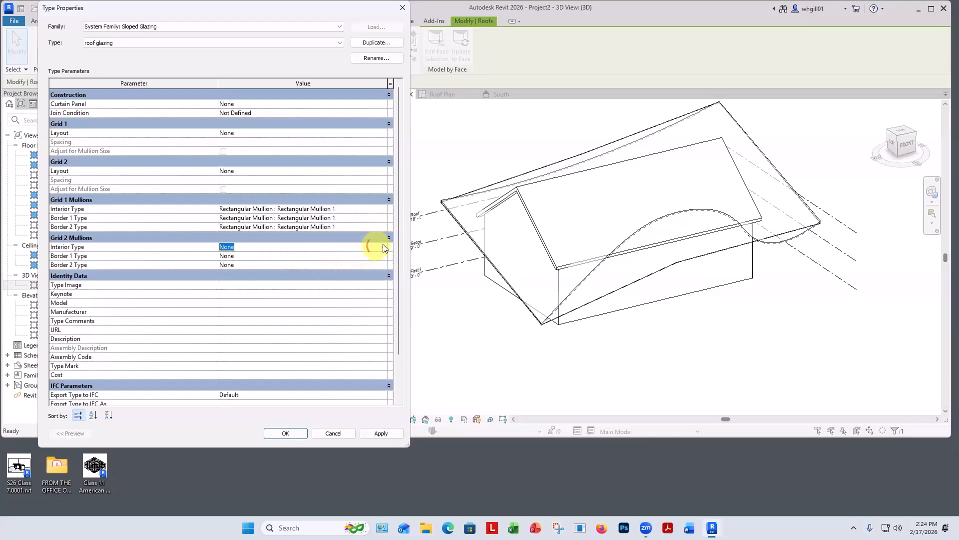
left_click(382, 247)
left_click(303, 271)
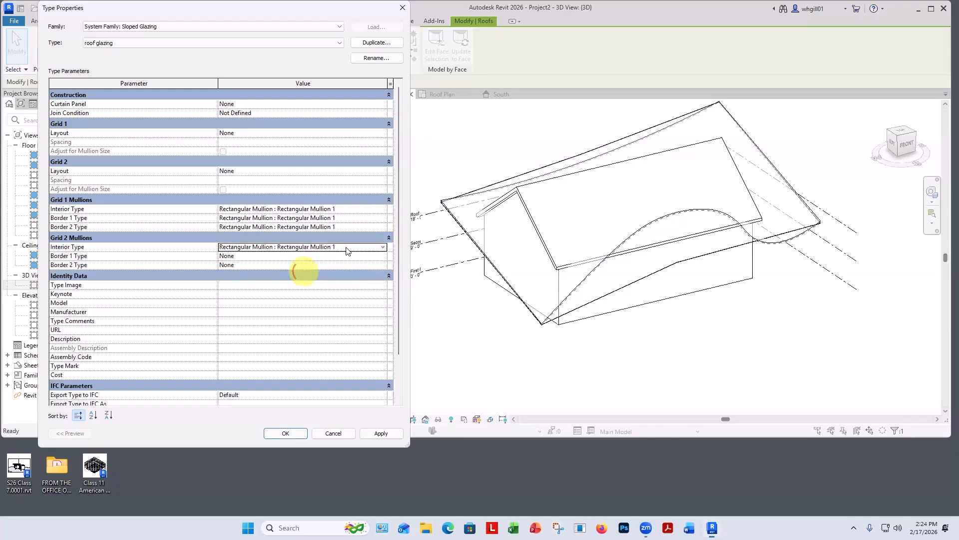
left_click(366, 255)
left_click(382, 256)
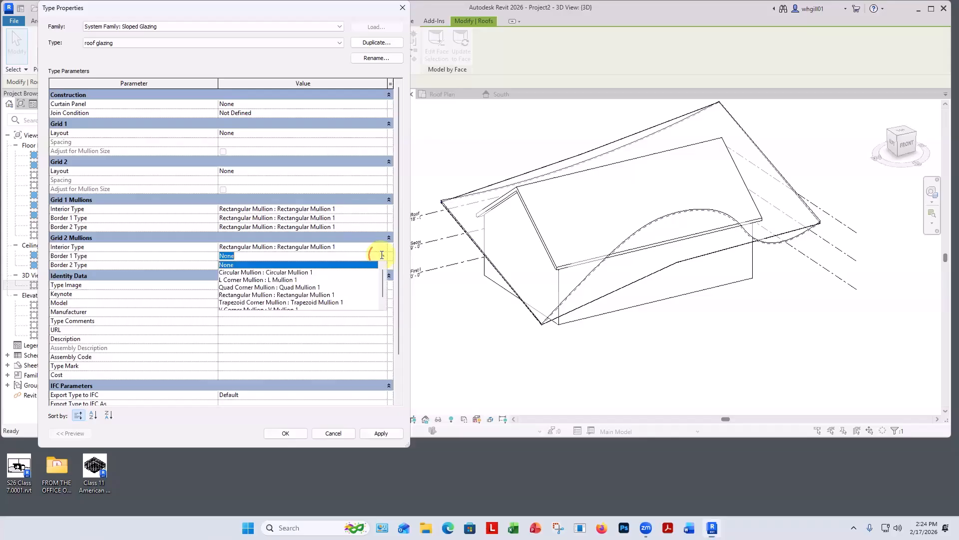
left_click(317, 295)
left_click(374, 264)
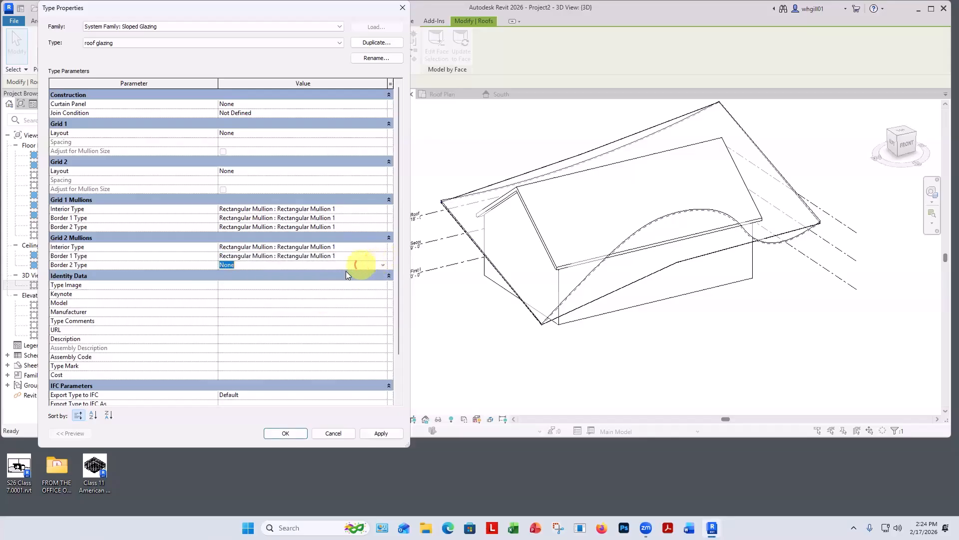
left_click(382, 264)
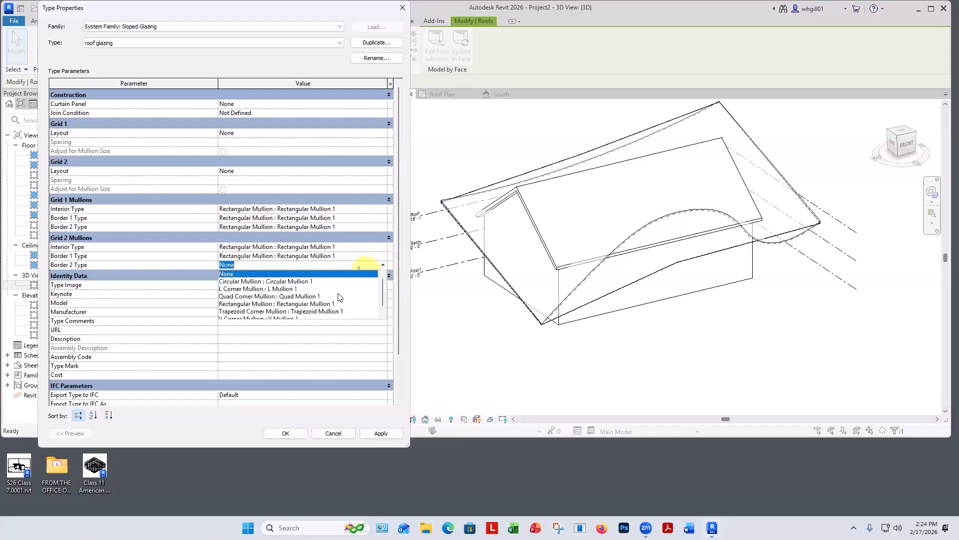
left_click(312, 304)
- Set the Grid 1 and Grid 2 layouts to Fixed Number and apply the roof glazing type's properties
left_click(242, 133)
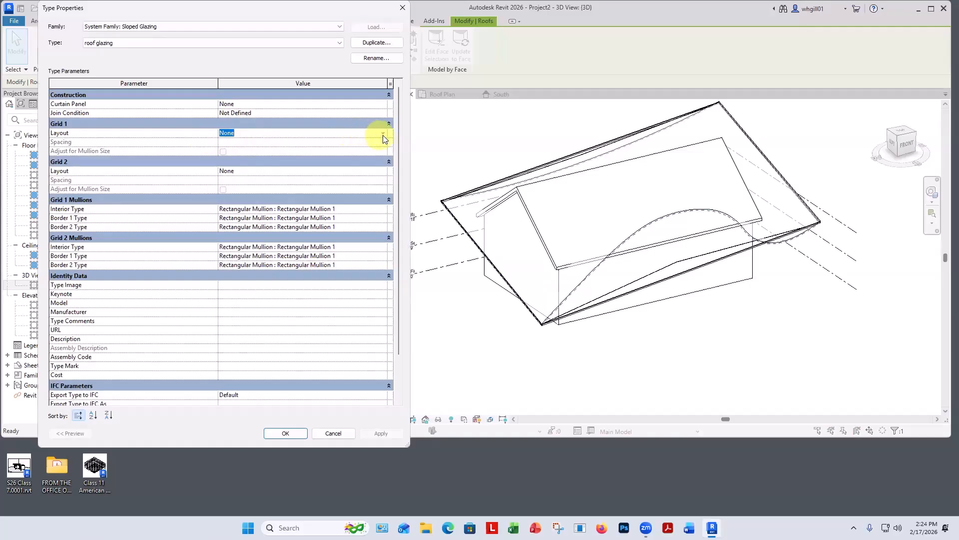
left_click(383, 134)
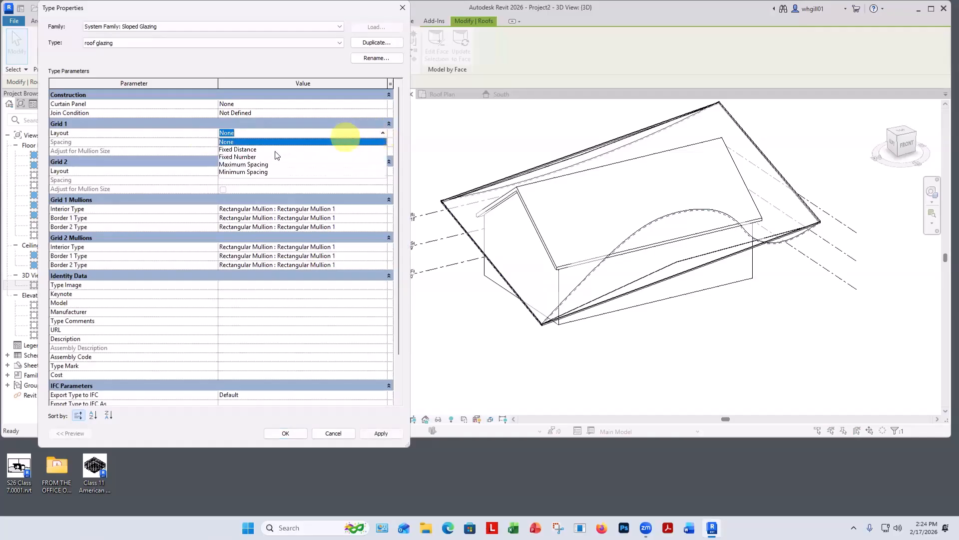
left_click(241, 157)
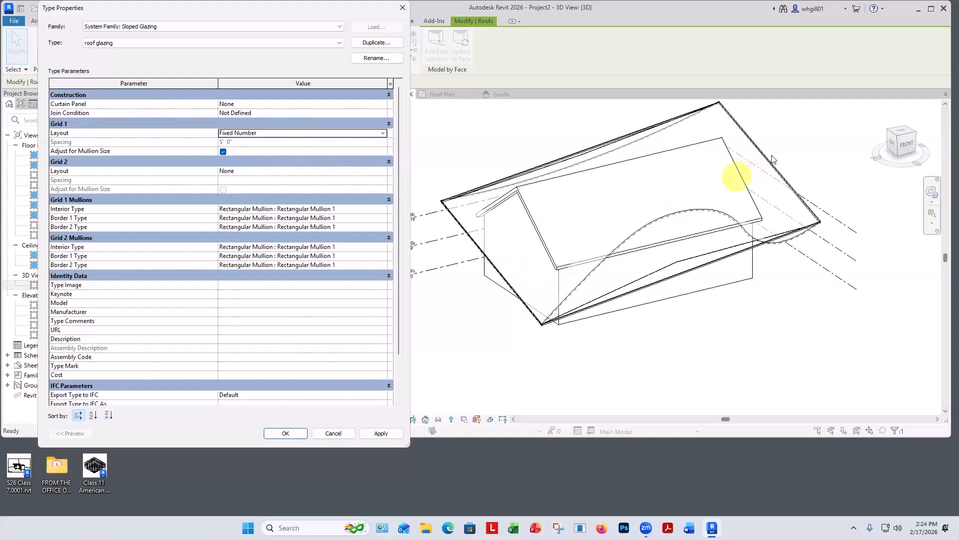
left_click(243, 172)
left_click(382, 171)
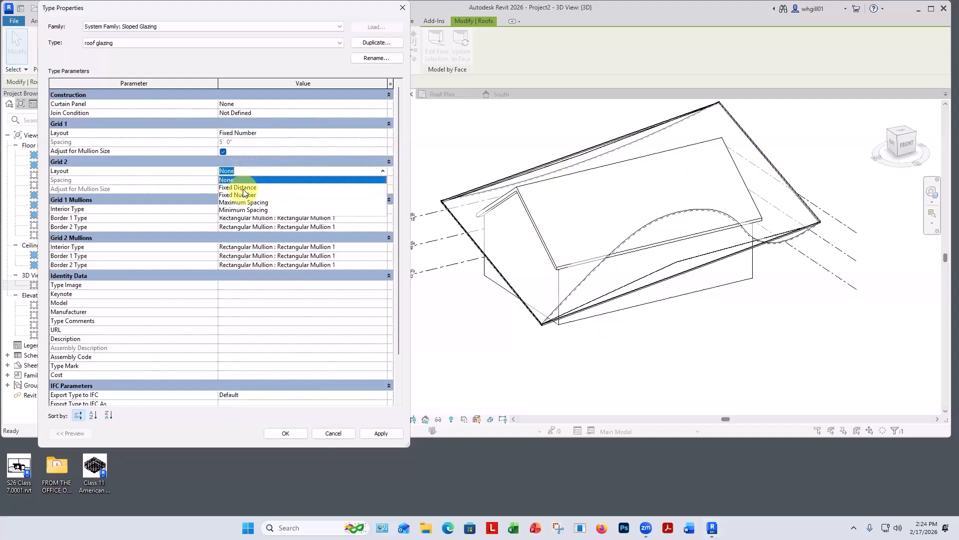
left_click(241, 195)
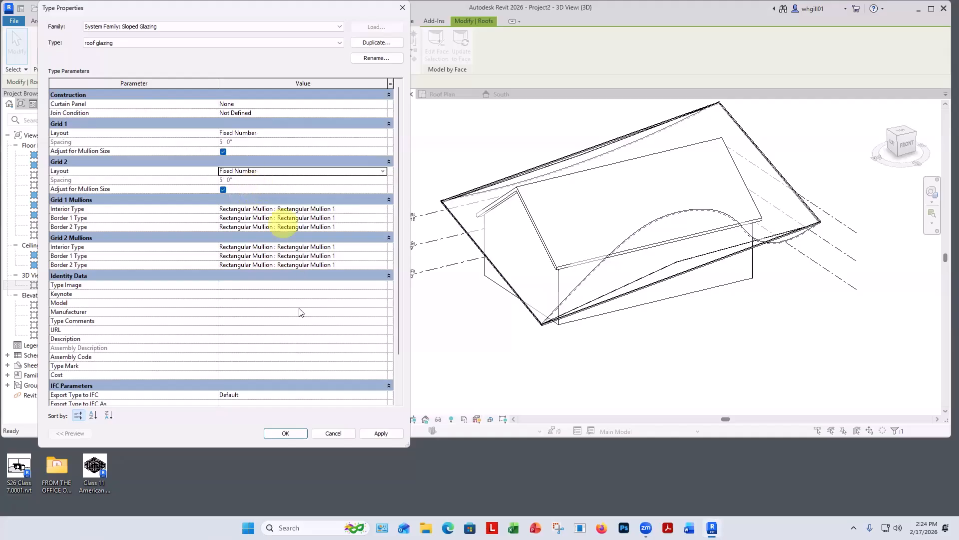
left_click(383, 434)
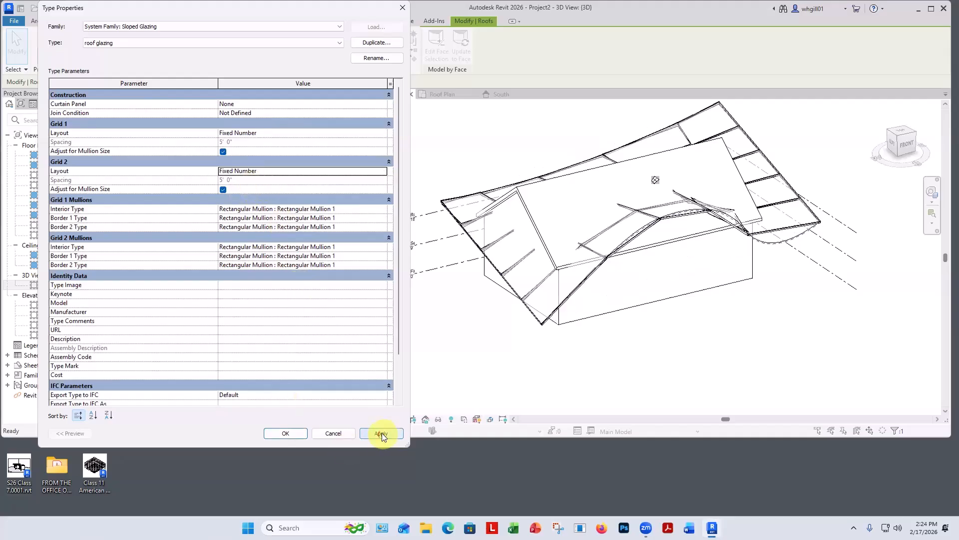
left_click(280, 430)
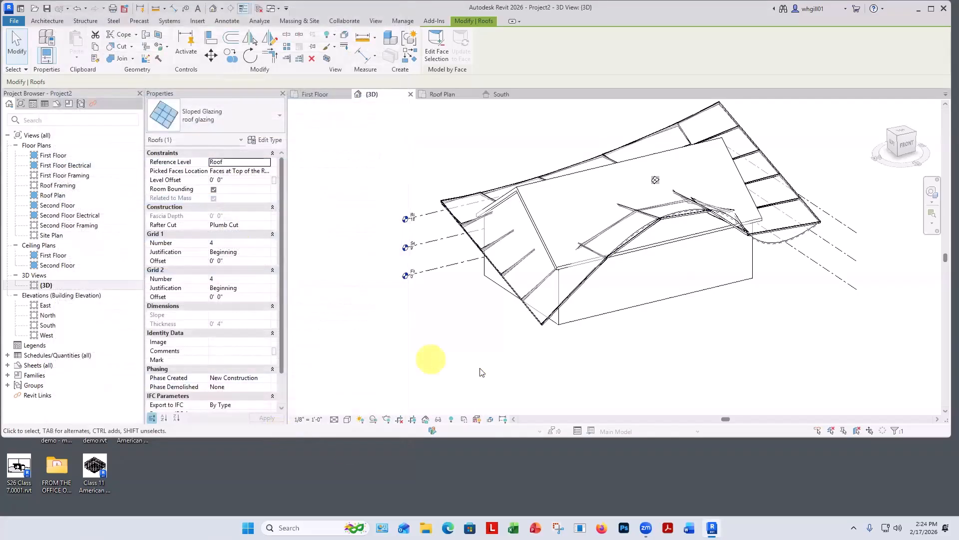
- Set the glazed roof's Grid 1 and Grid 2 numbers to 12 each
middle_click_drag(464, 349, 517, 353, "shift")
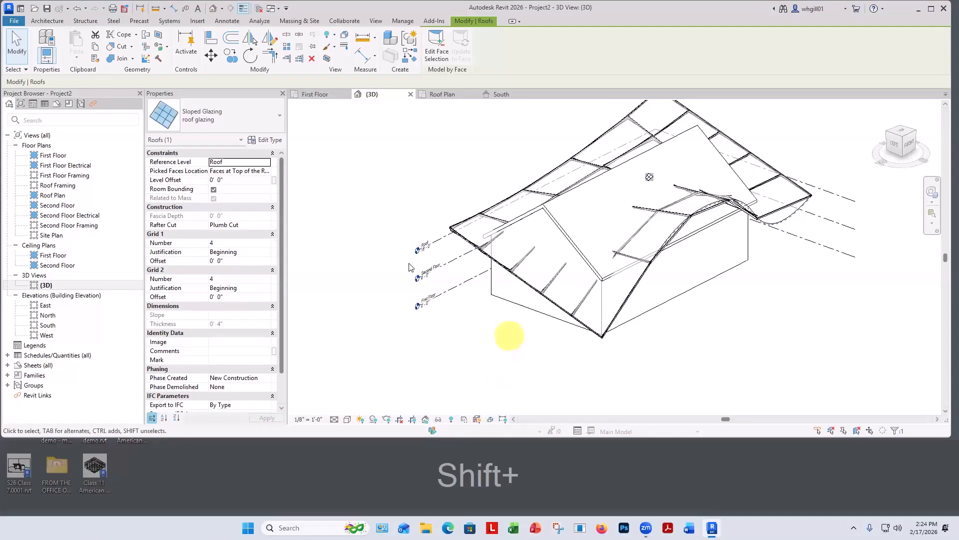
left_click(220, 244)
type("12")
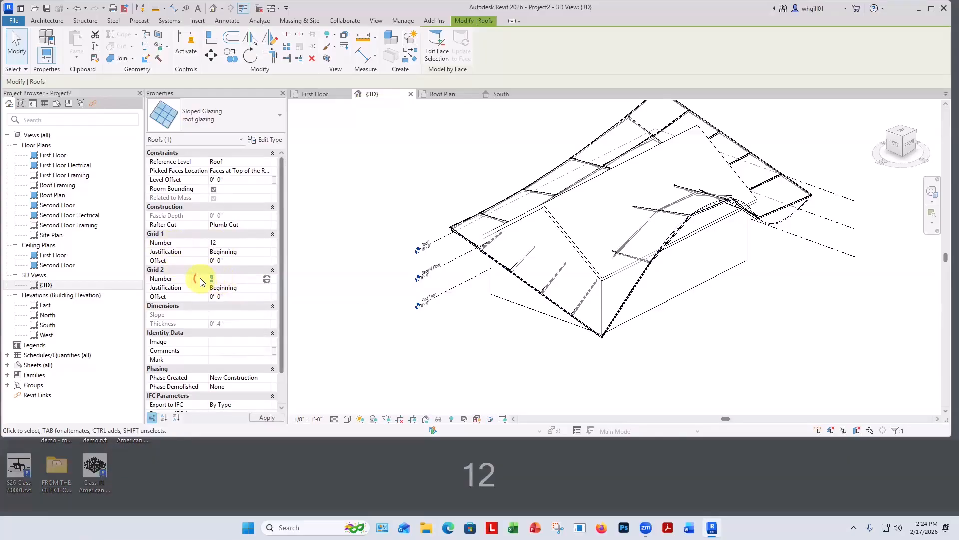
left_click(354, 371)
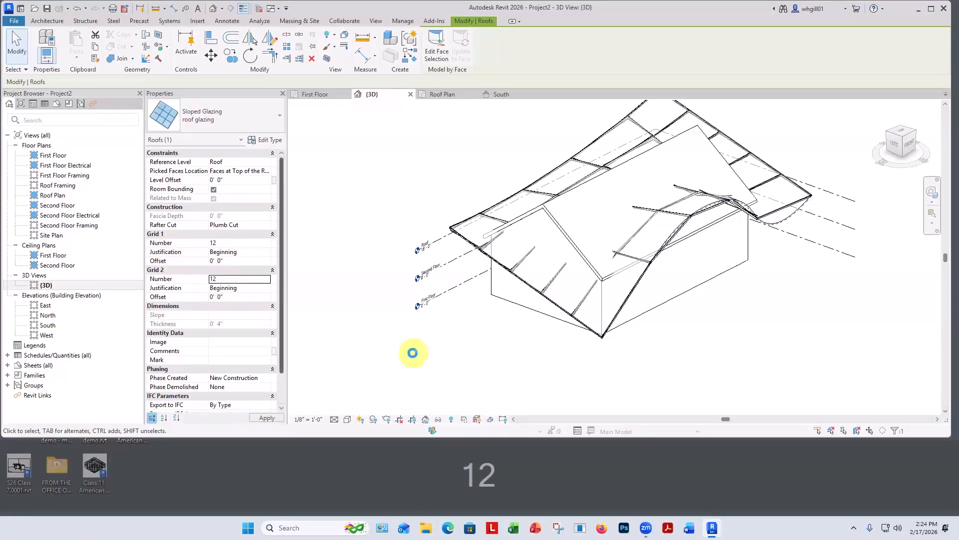
- Examine the curved glazed roof's mullion grid up close and from several sides of the building
middle_click_drag(468, 354, 335, 323, "shift")
scroll(749, 268, "up", 4)
scroll(672, 265, "up", 2)
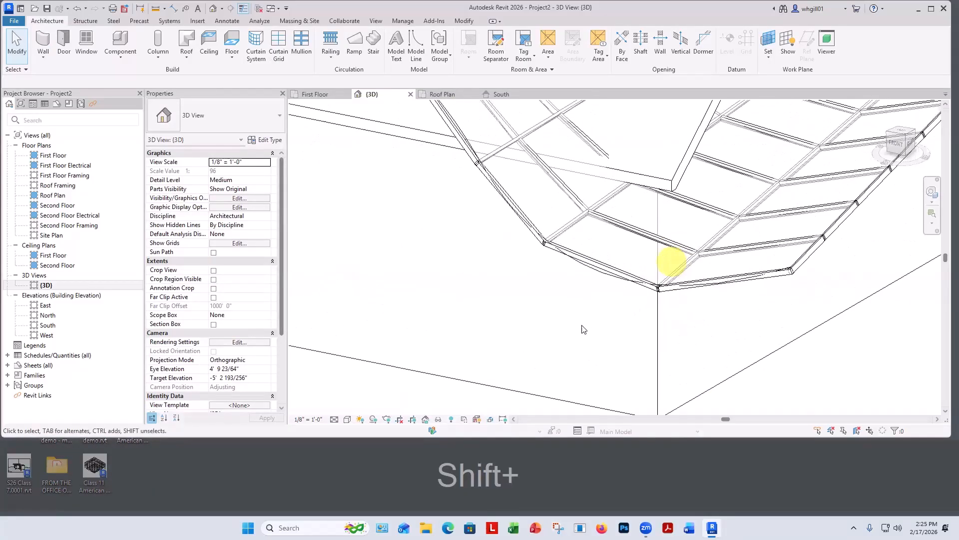
scroll(508, 332, "down", 4)
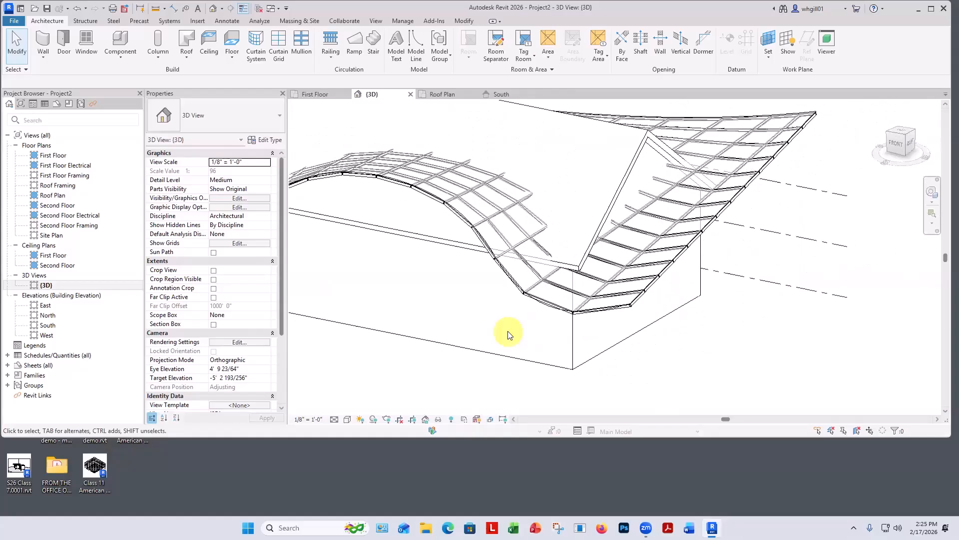
middle_click_drag(508, 332, 591, 346, "shift")
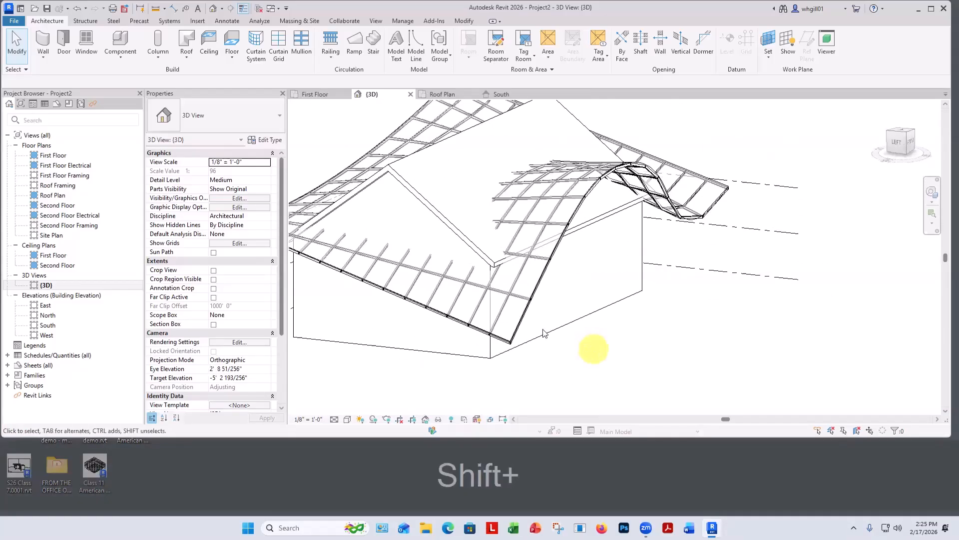
scroll(531, 289, "down", 5)
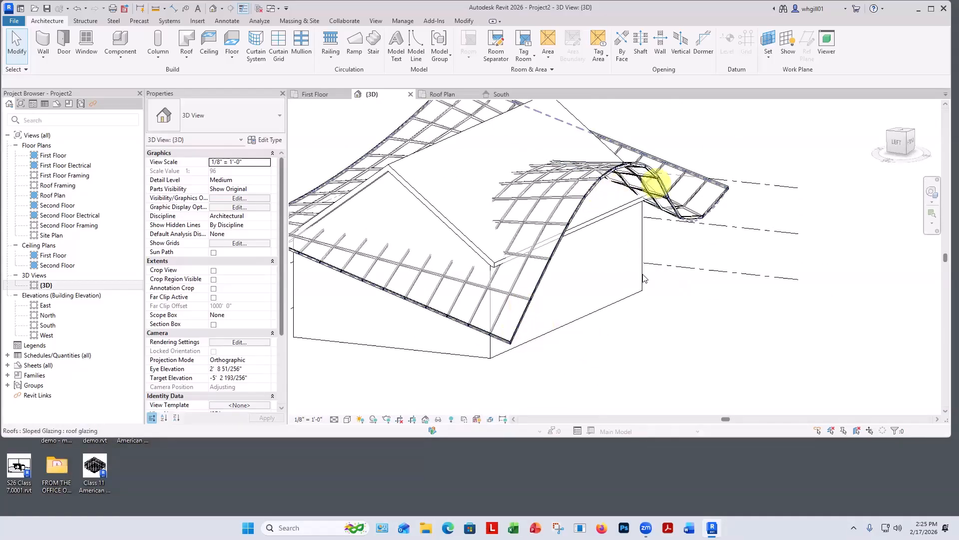
middle_click_drag(649, 332, 704, 324, "shift")
- On the First Floor plan, place a camera inside the building's southeast corner, aimed northwest across the interior
double_click(49, 156)
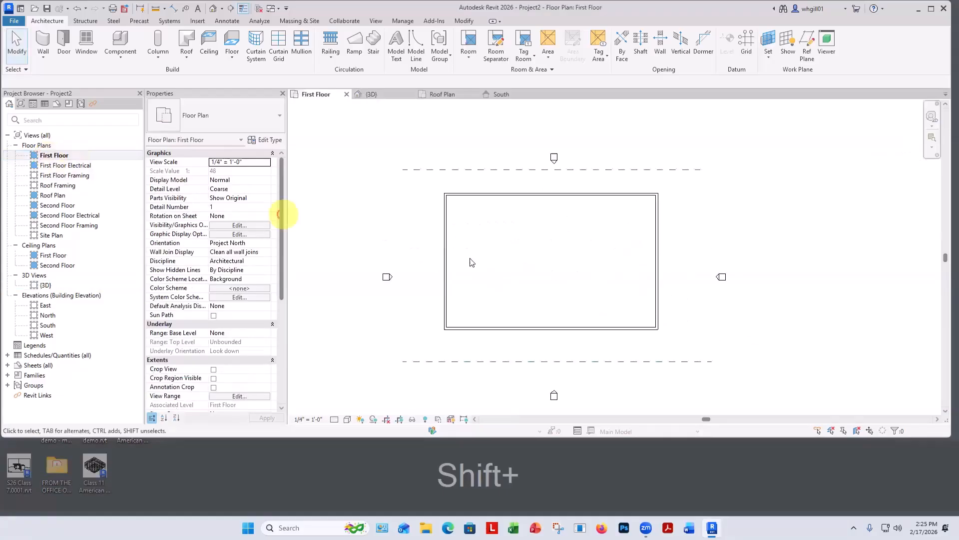
left_click(375, 21)
left_click(343, 55)
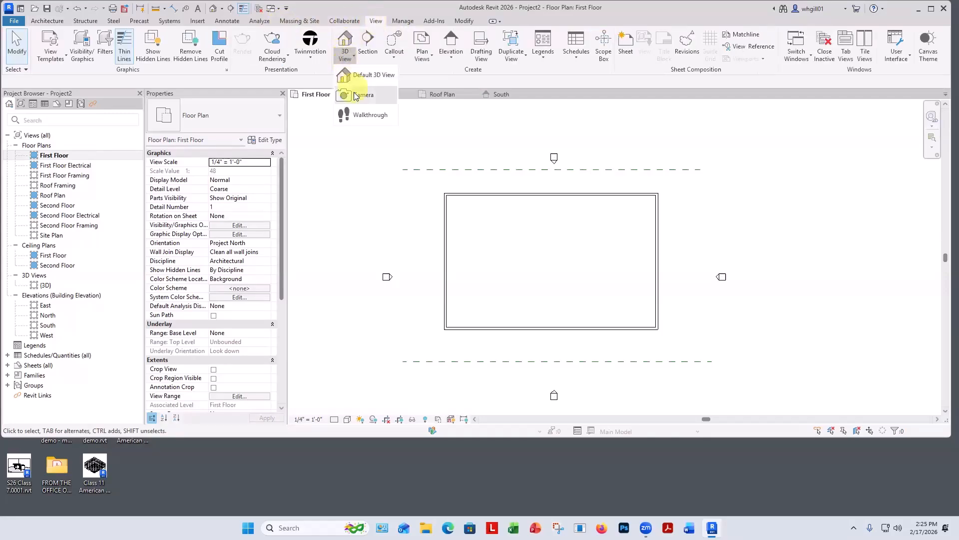
left_click(356, 93)
left_click(631, 317)
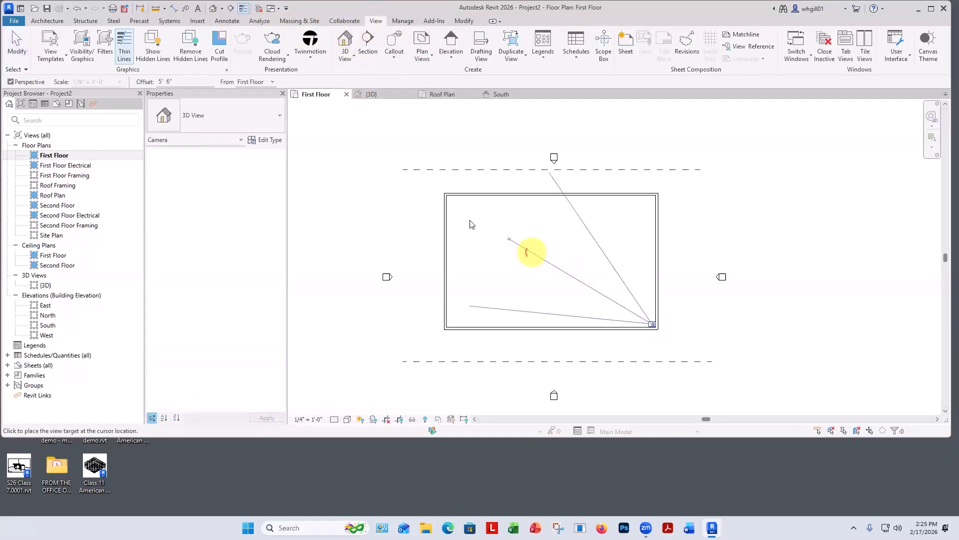
left_click(522, 250)
- Extend the camera view's crop region upward and to both sides, and trim its lower edge slightly, to frame the room and glazed roof
scroll(479, 220, "down", 4)
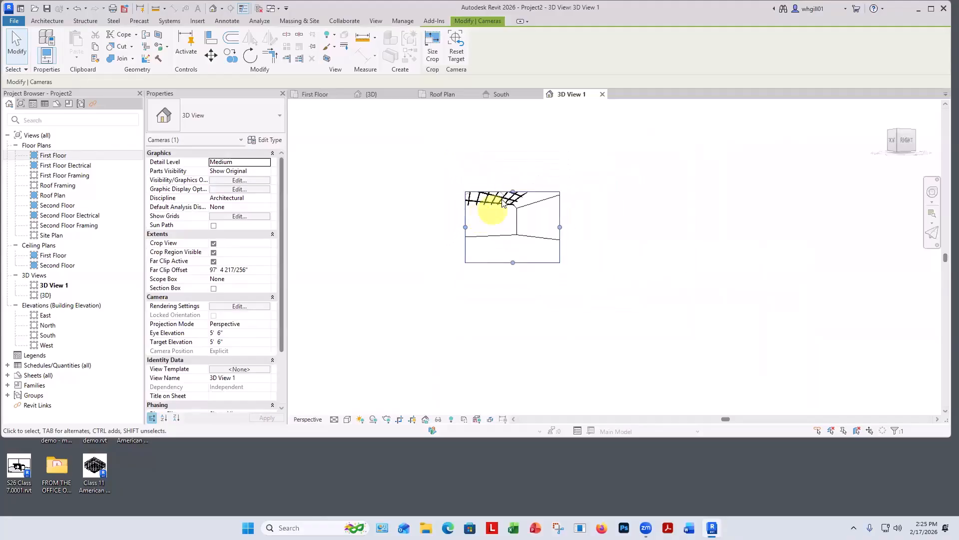
left_click_drag(511, 192, 499, 140)
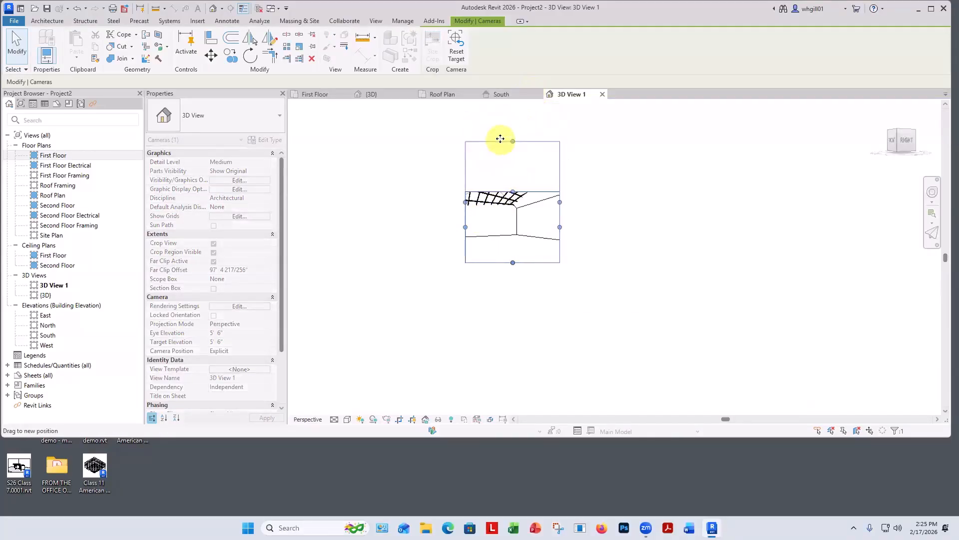
left_click_drag(465, 201, 393, 212)
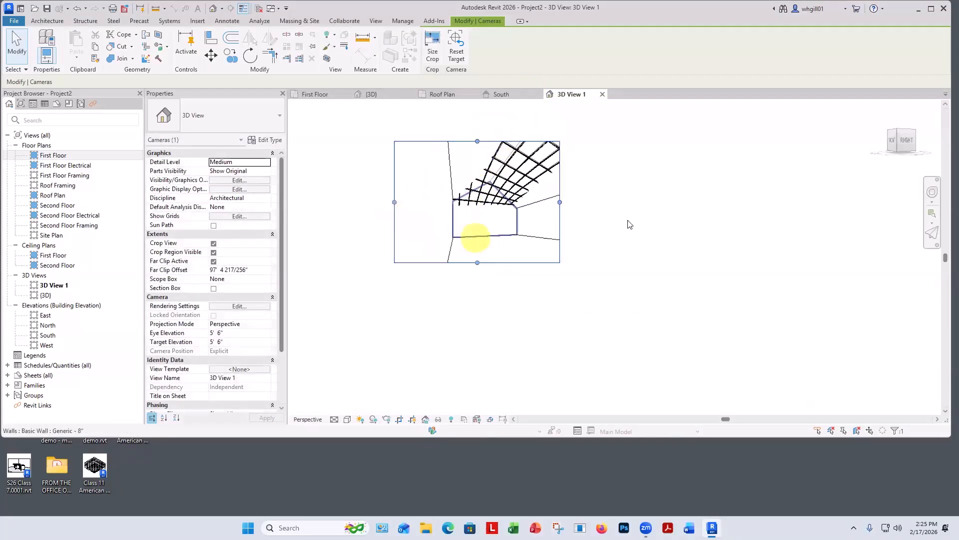
left_click_drag(559, 202, 595, 202)
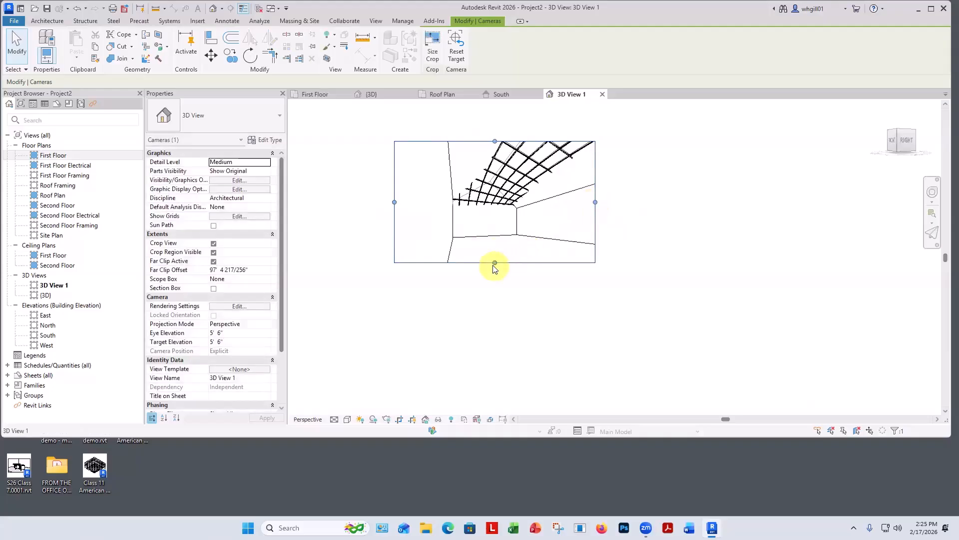
left_click_drag(494, 264, 494, 252)
key("Escape")
scroll(540, 208, "up", 2)
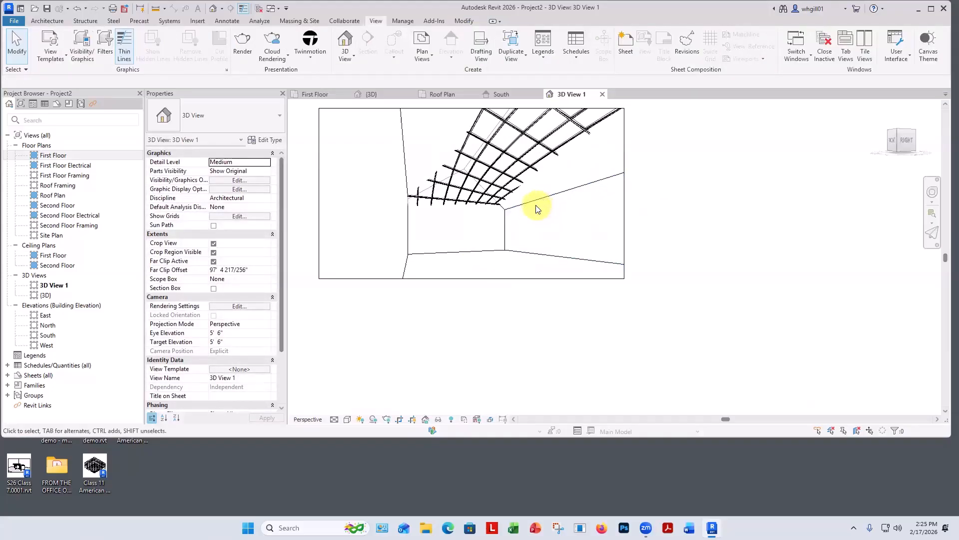
scroll(539, 207, "down", 1)
middle_click_drag(538, 207, 651, 270)
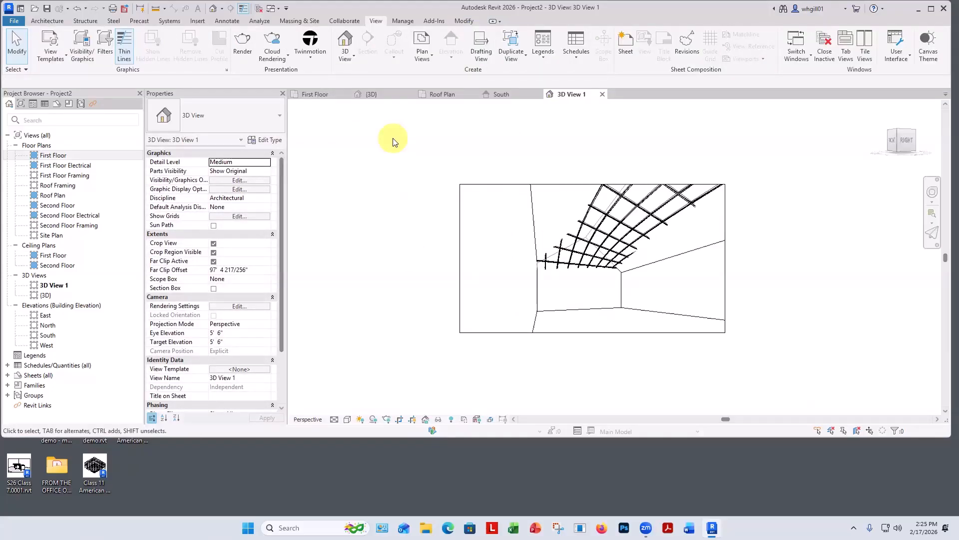